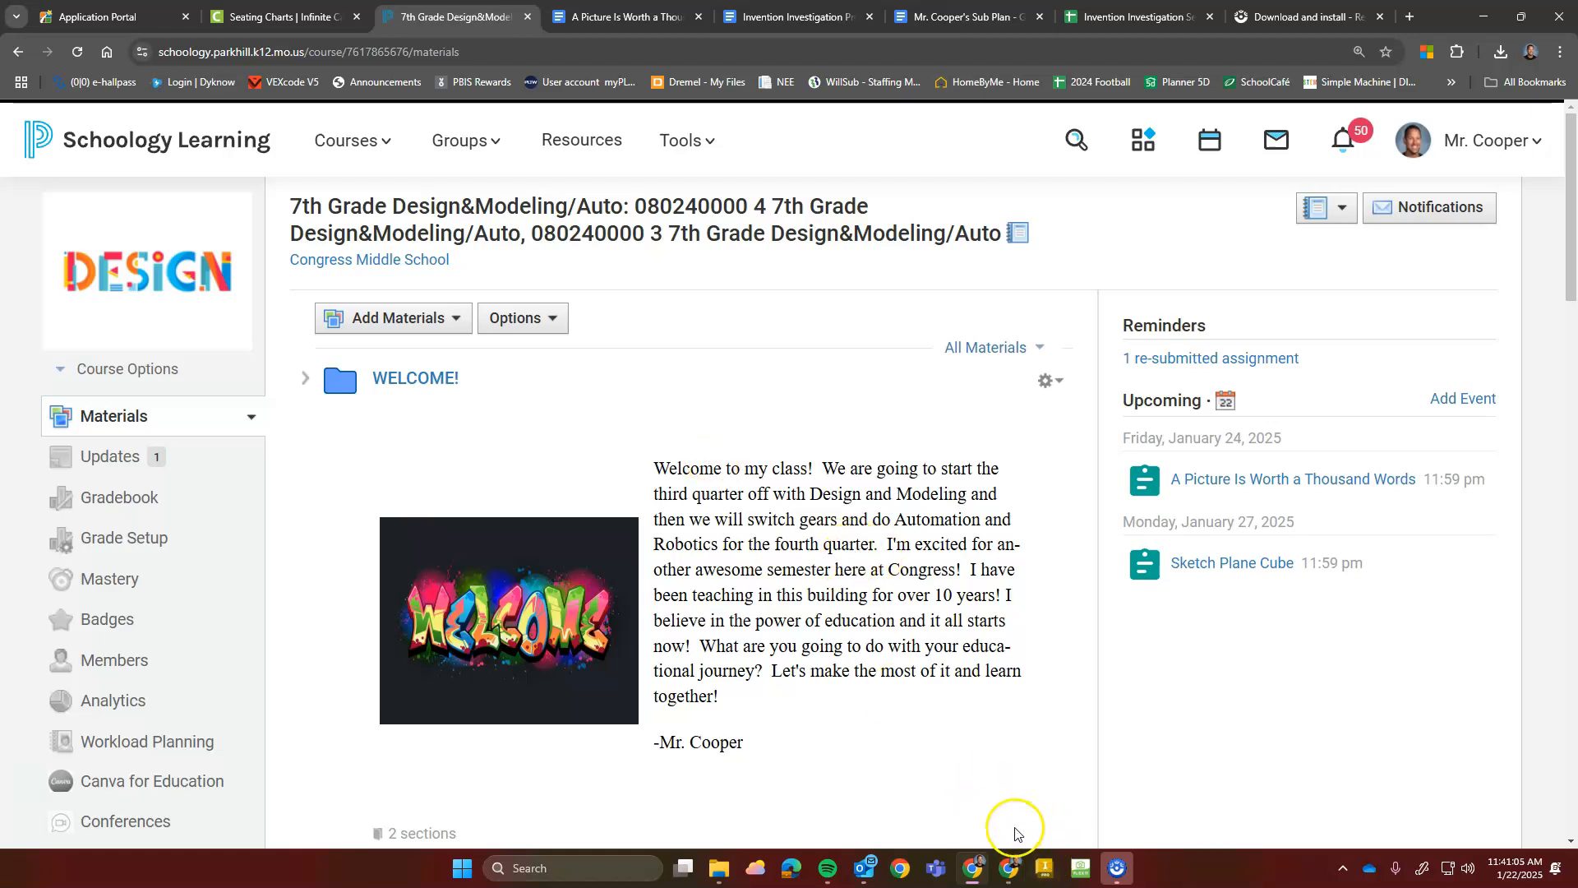
Find Autodesk Inventor Professional 2025 - English with the Windows search, launch it, and return to the course page
click(572, 870)
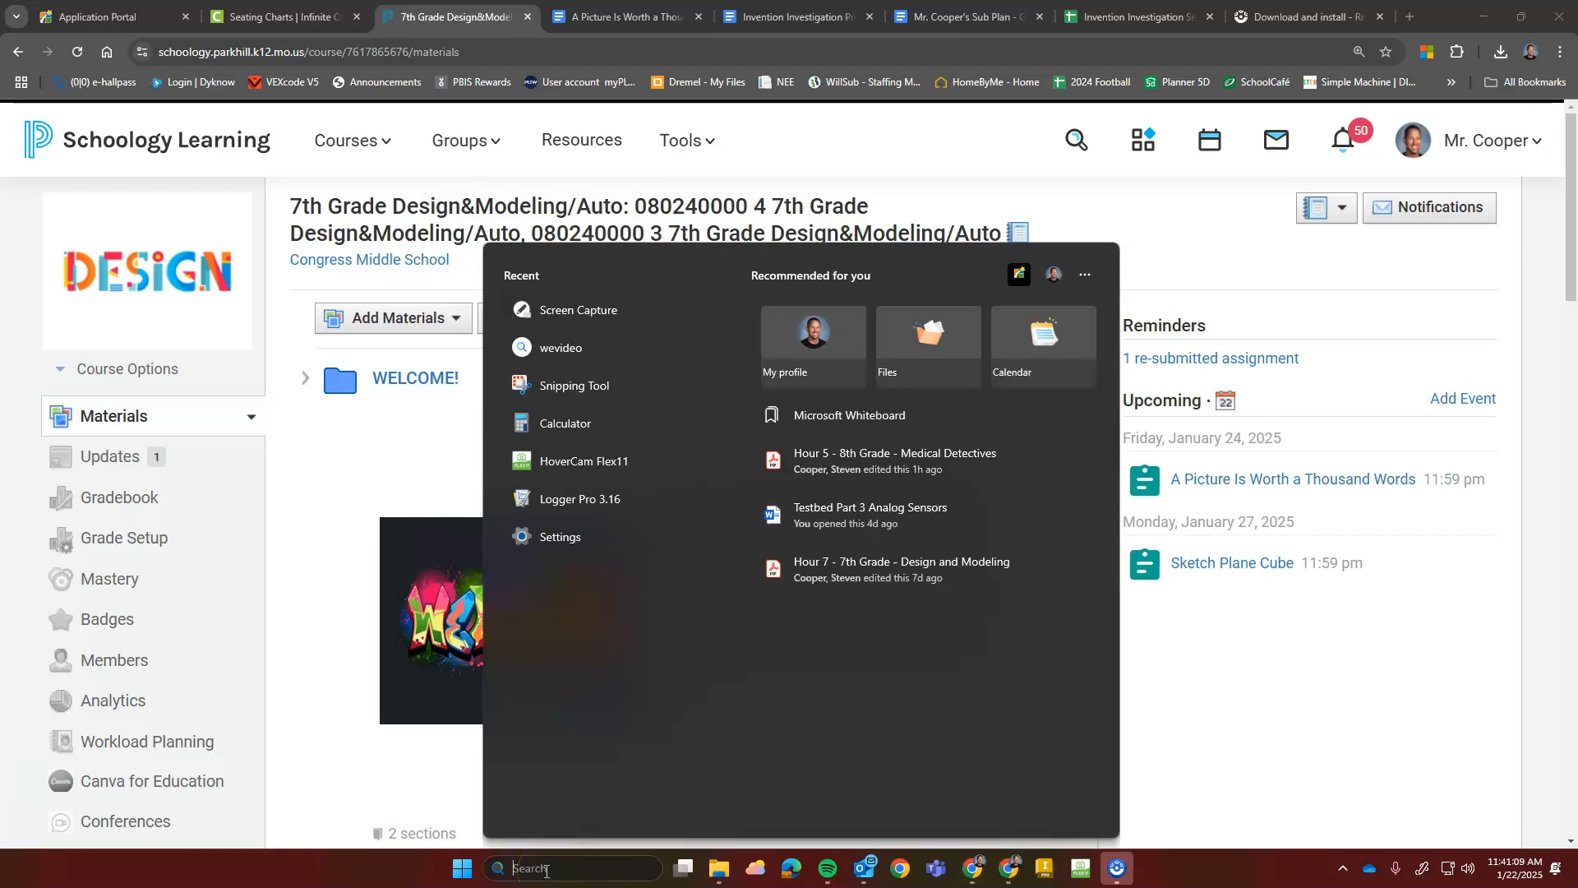
text(Autodesk)
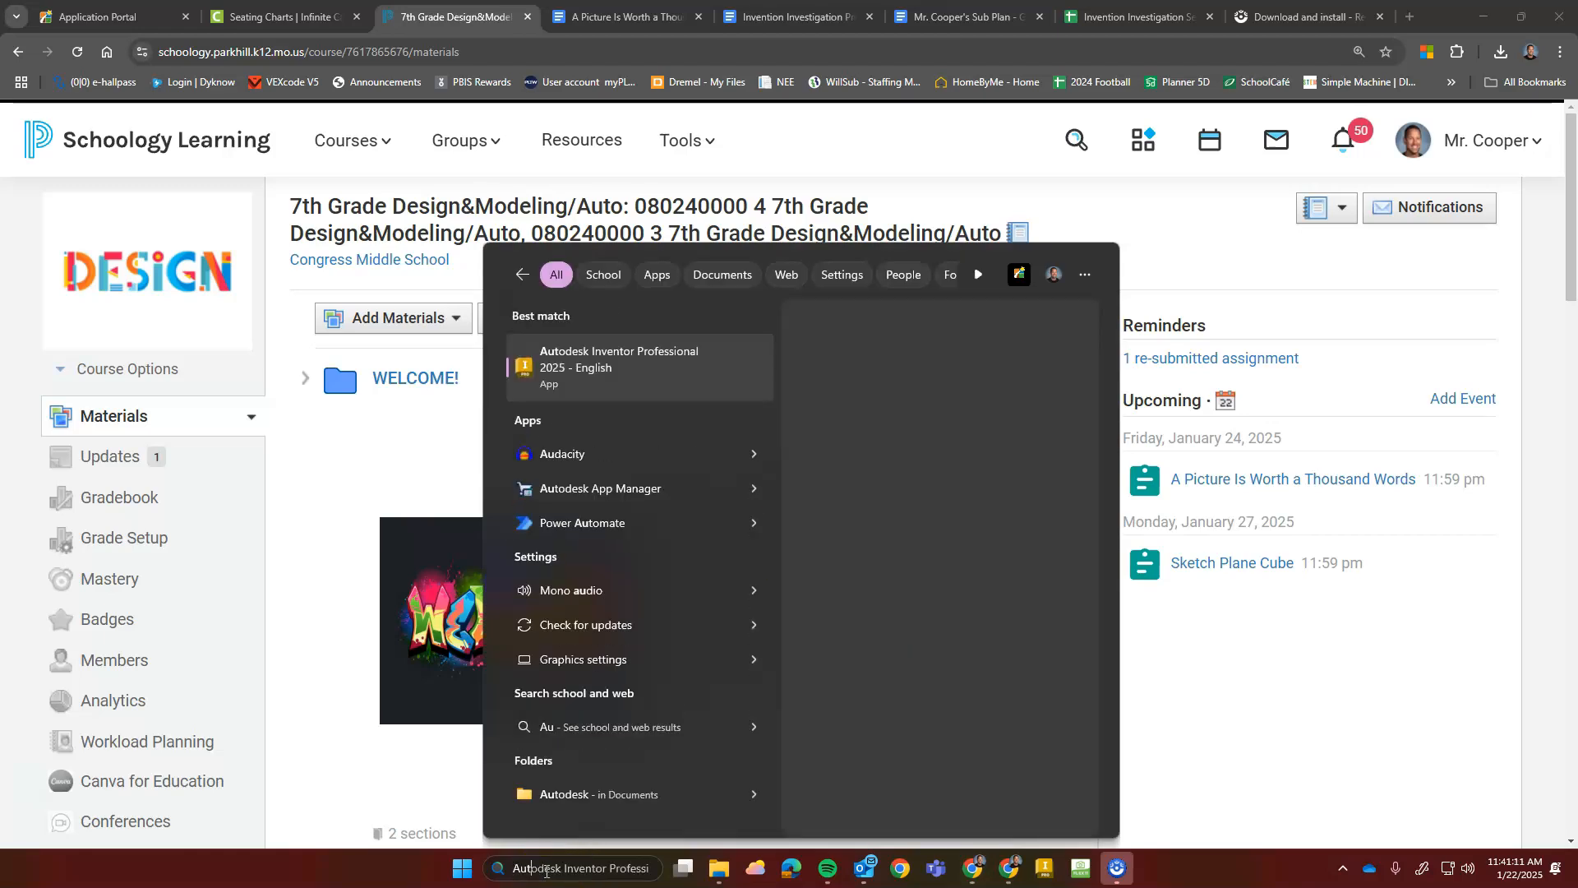
text( In)
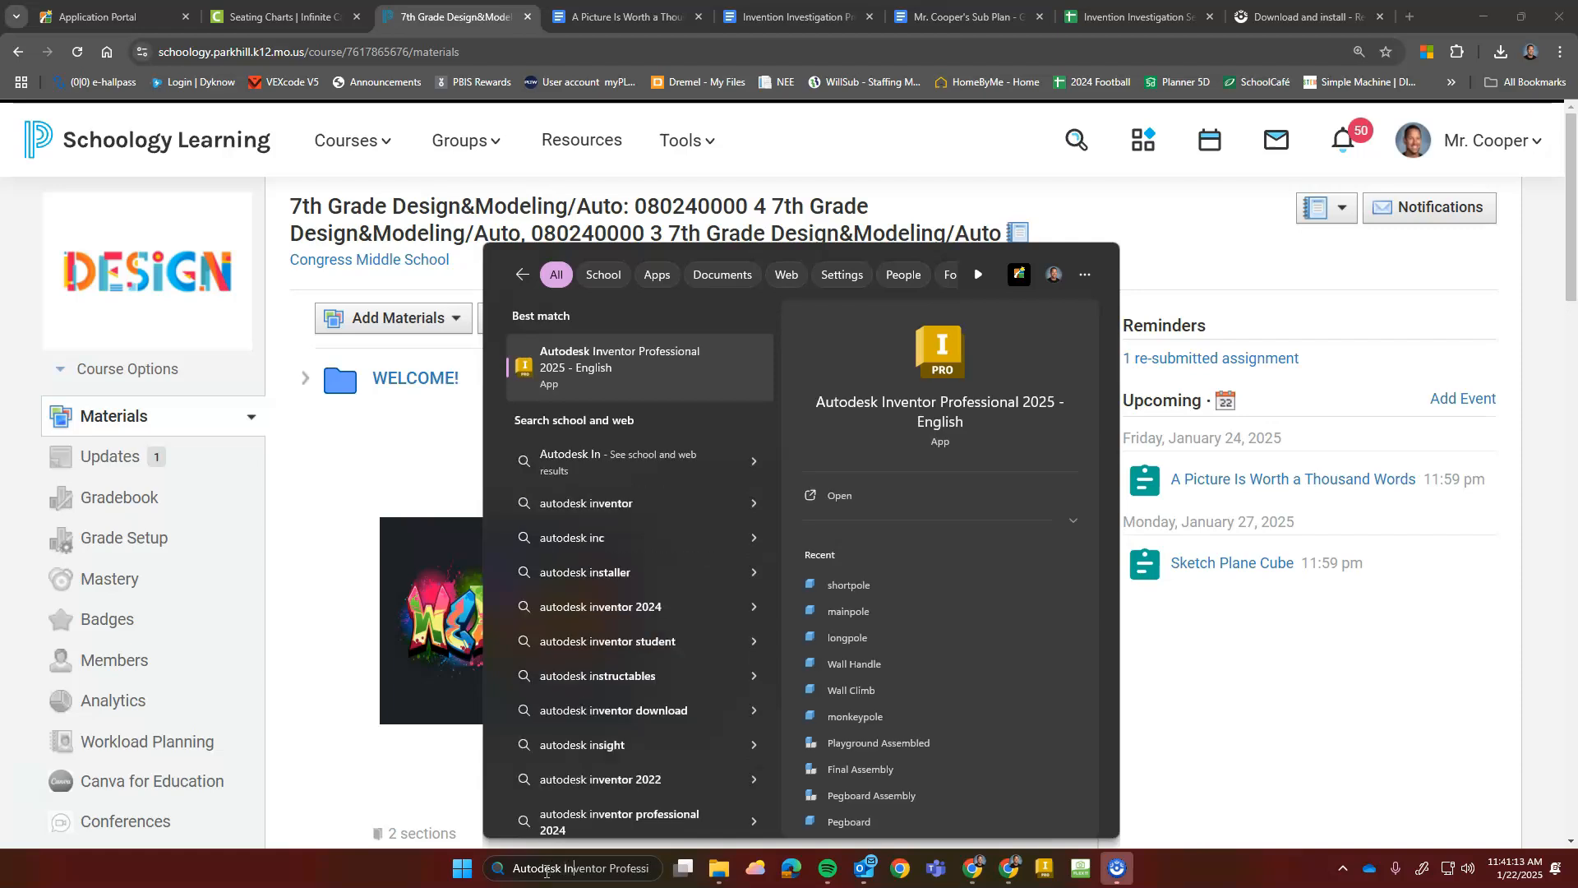
right_click(585, 371)
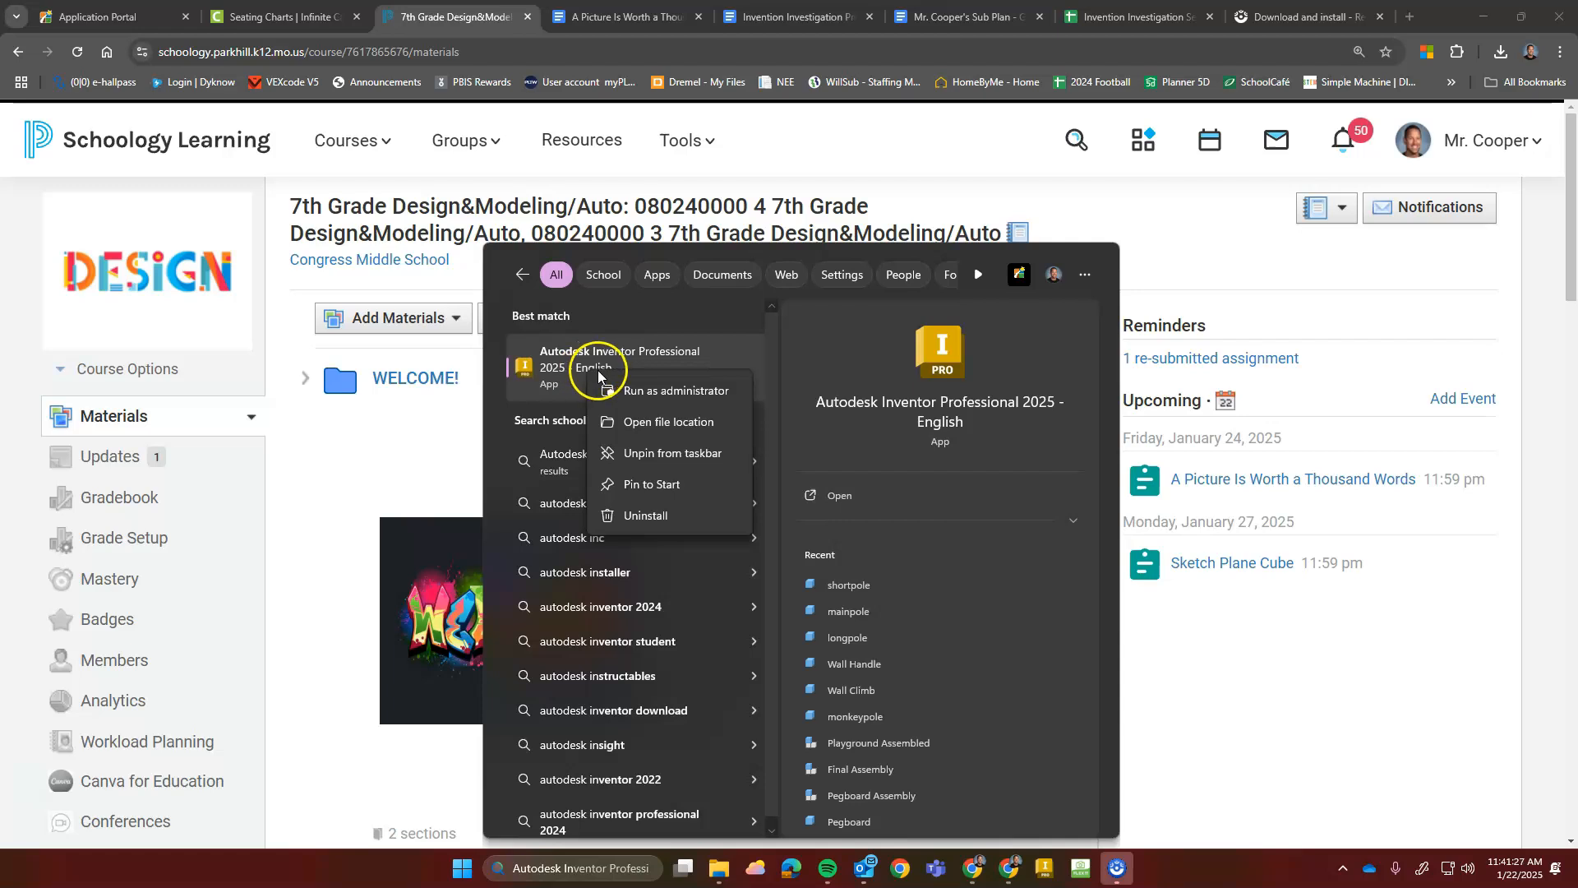
click(544, 378)
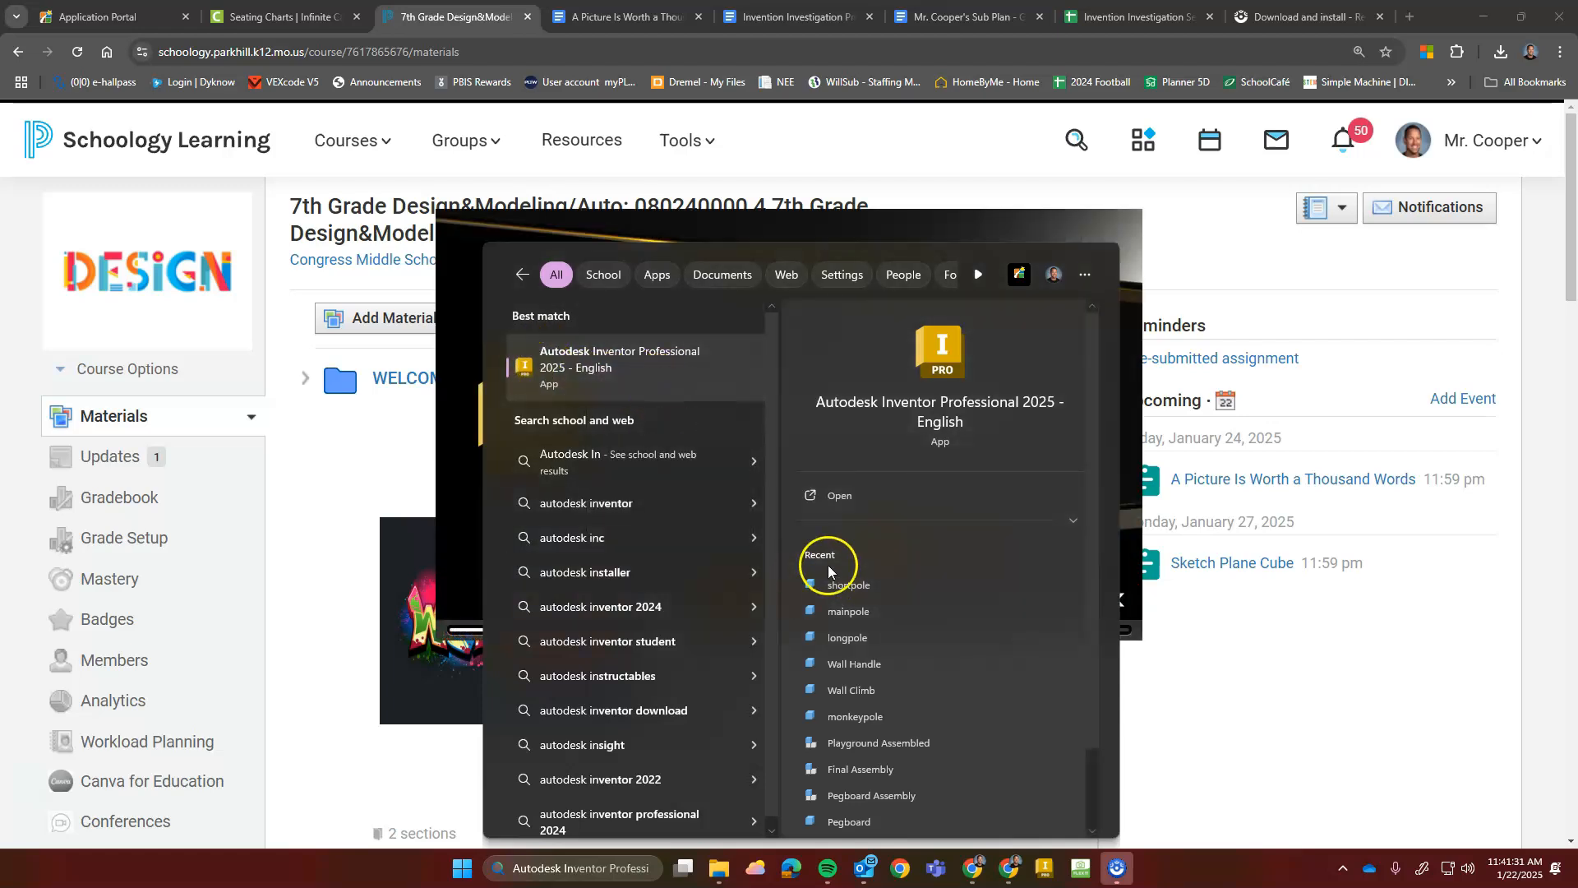
click(315, 676)
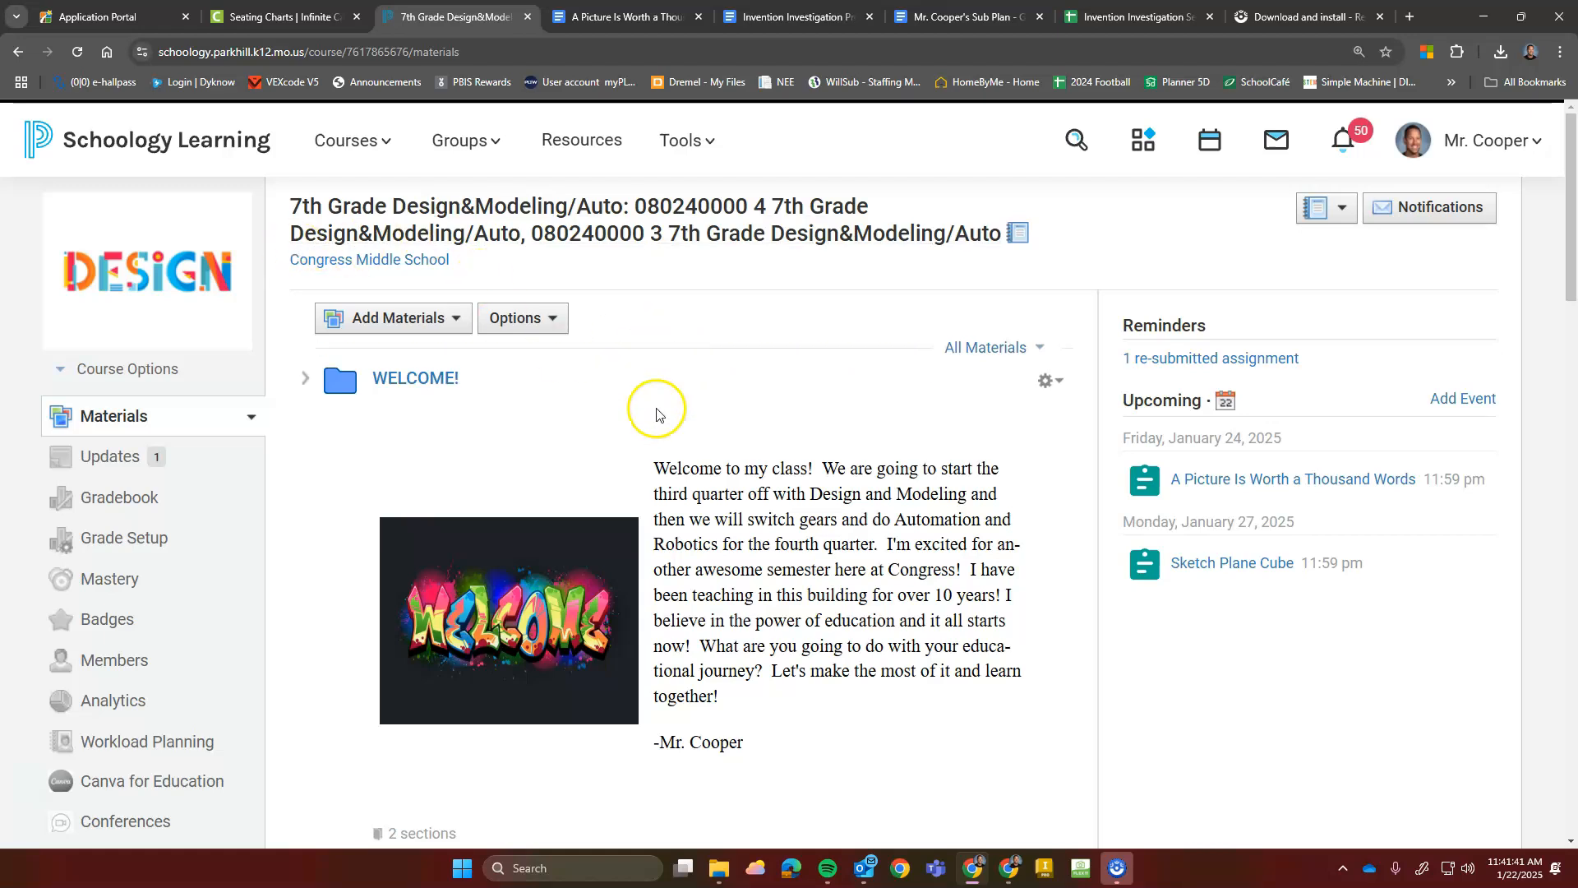
Open the course folder "Unit 3: Autodesk Inventor Basics - Pegboard Toy, Playground Design and More!"
scroll(658, 460, down, 7)
scroll(324, 535, down, 4)
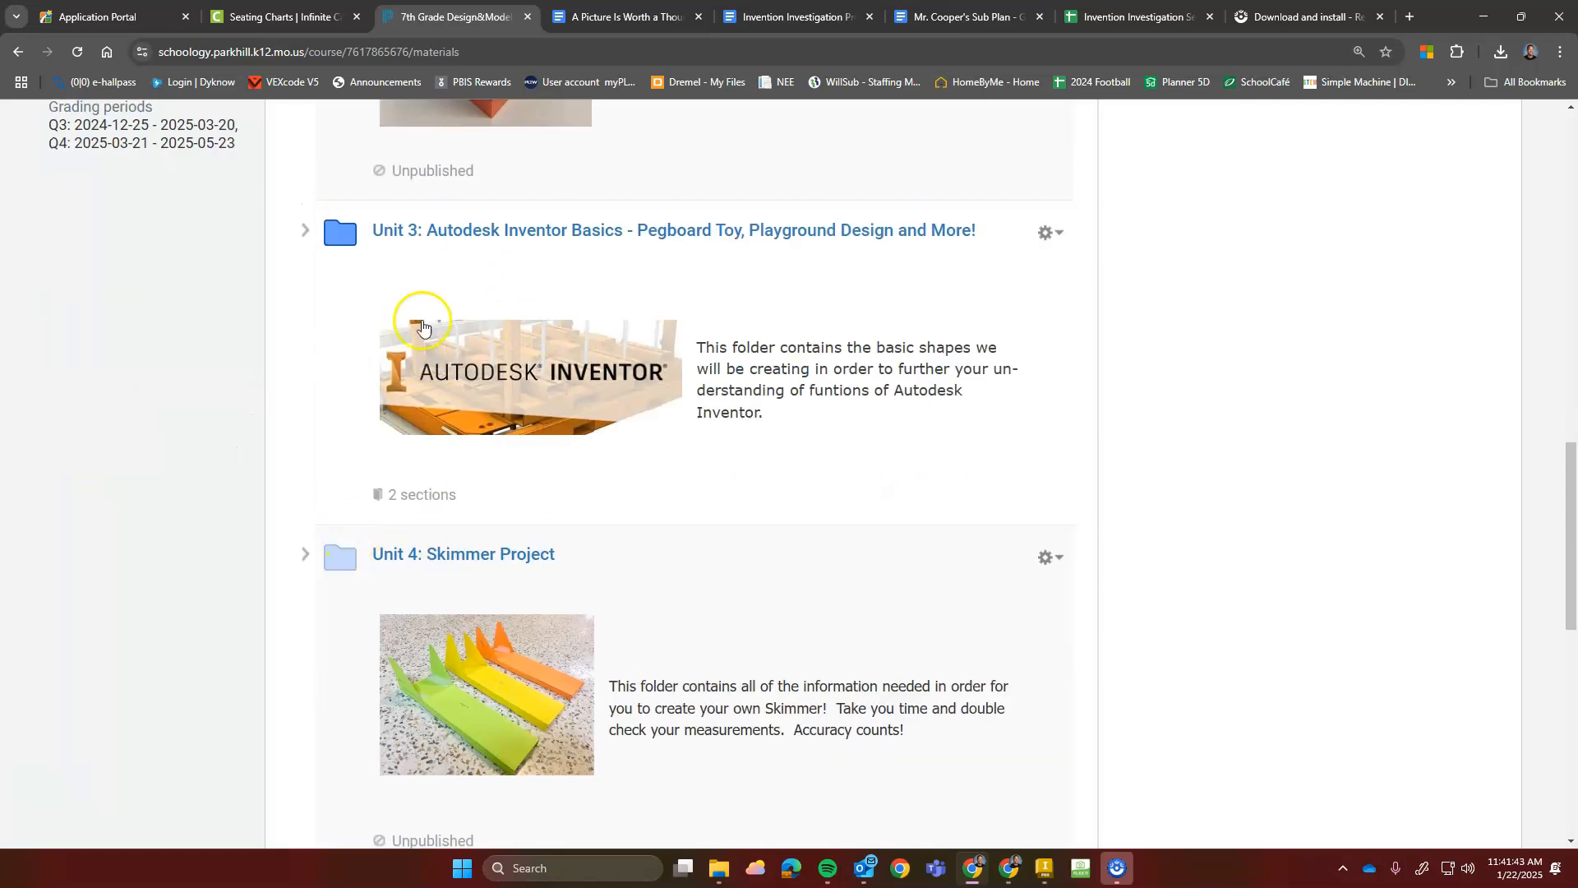
click(575, 383)
scroll(424, 601, down, 4)
scroll(424, 601, up, 4)
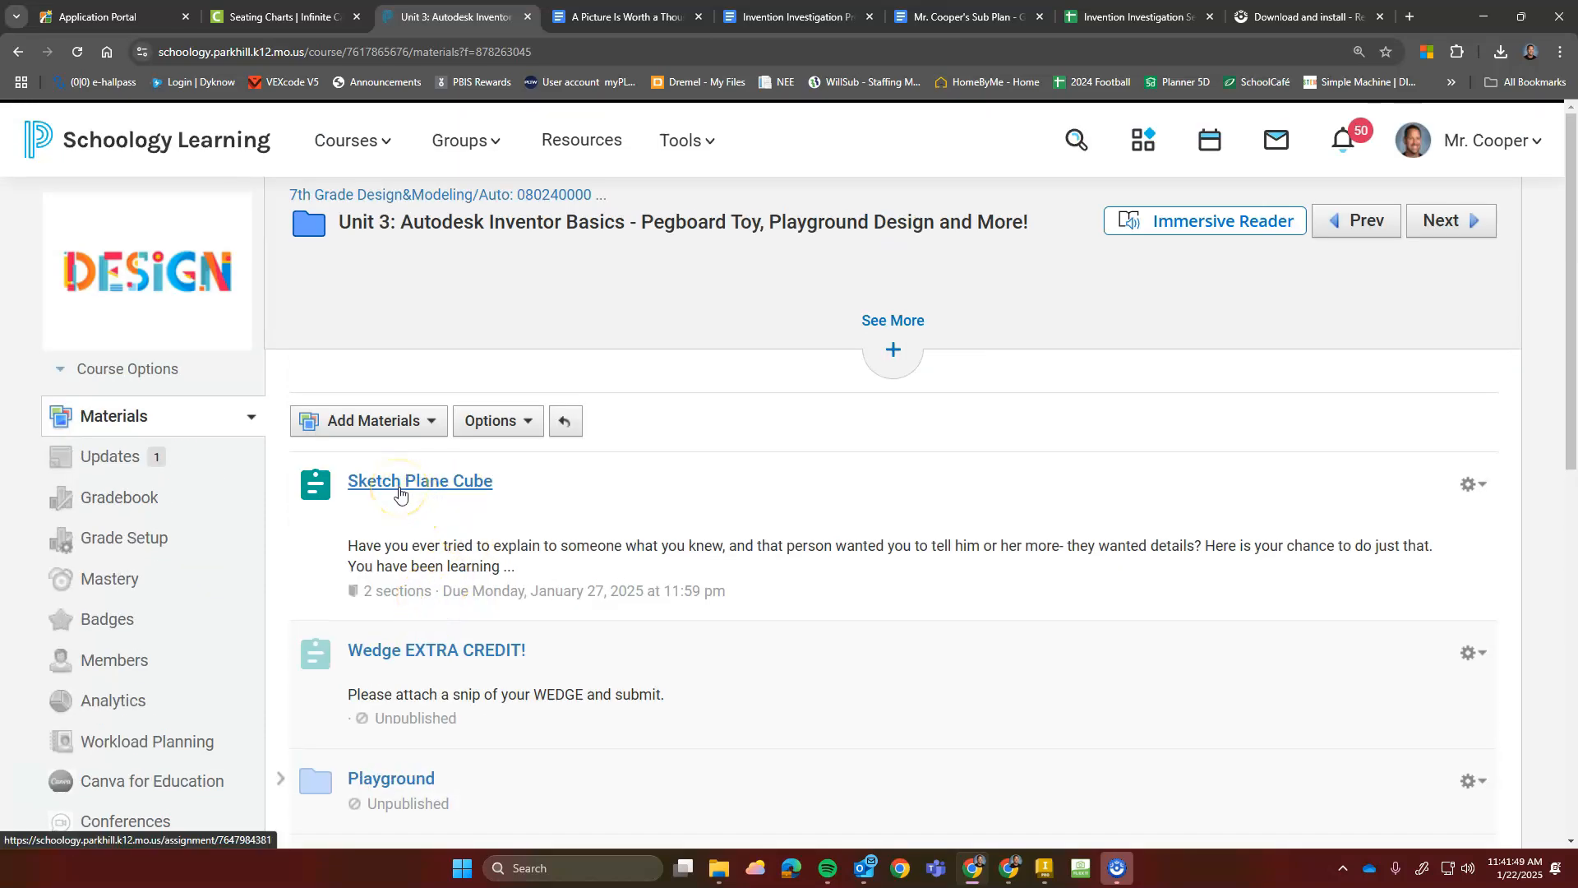
Open the Sketch Plane Cube assignment and its attached SketchPlaneCube document
click(400, 492)
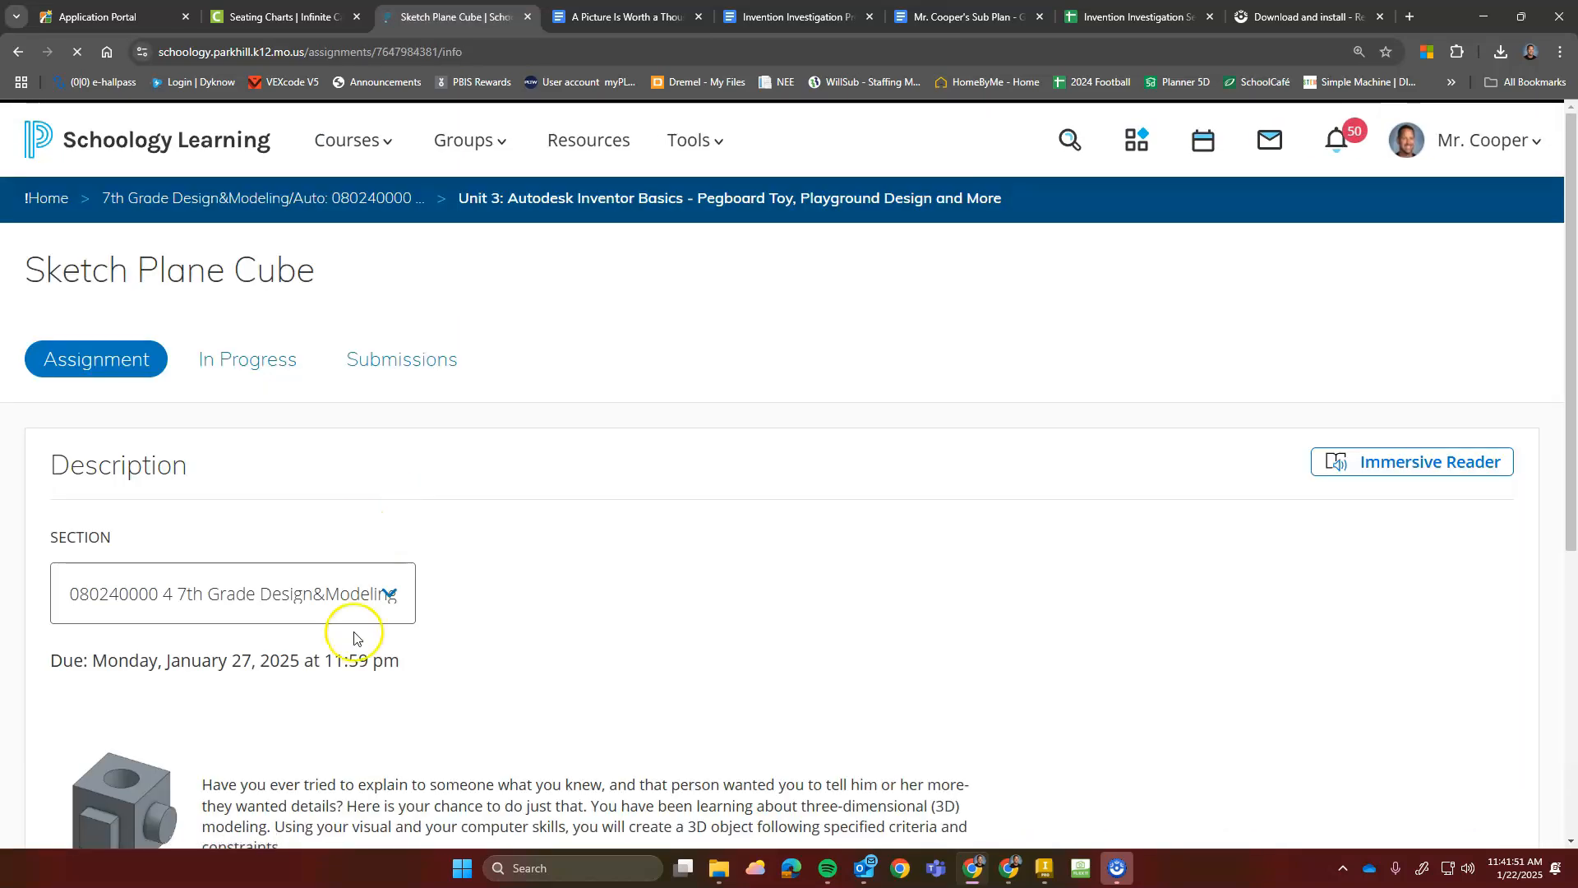
scroll(395, 674, down, 4)
click(210, 642)
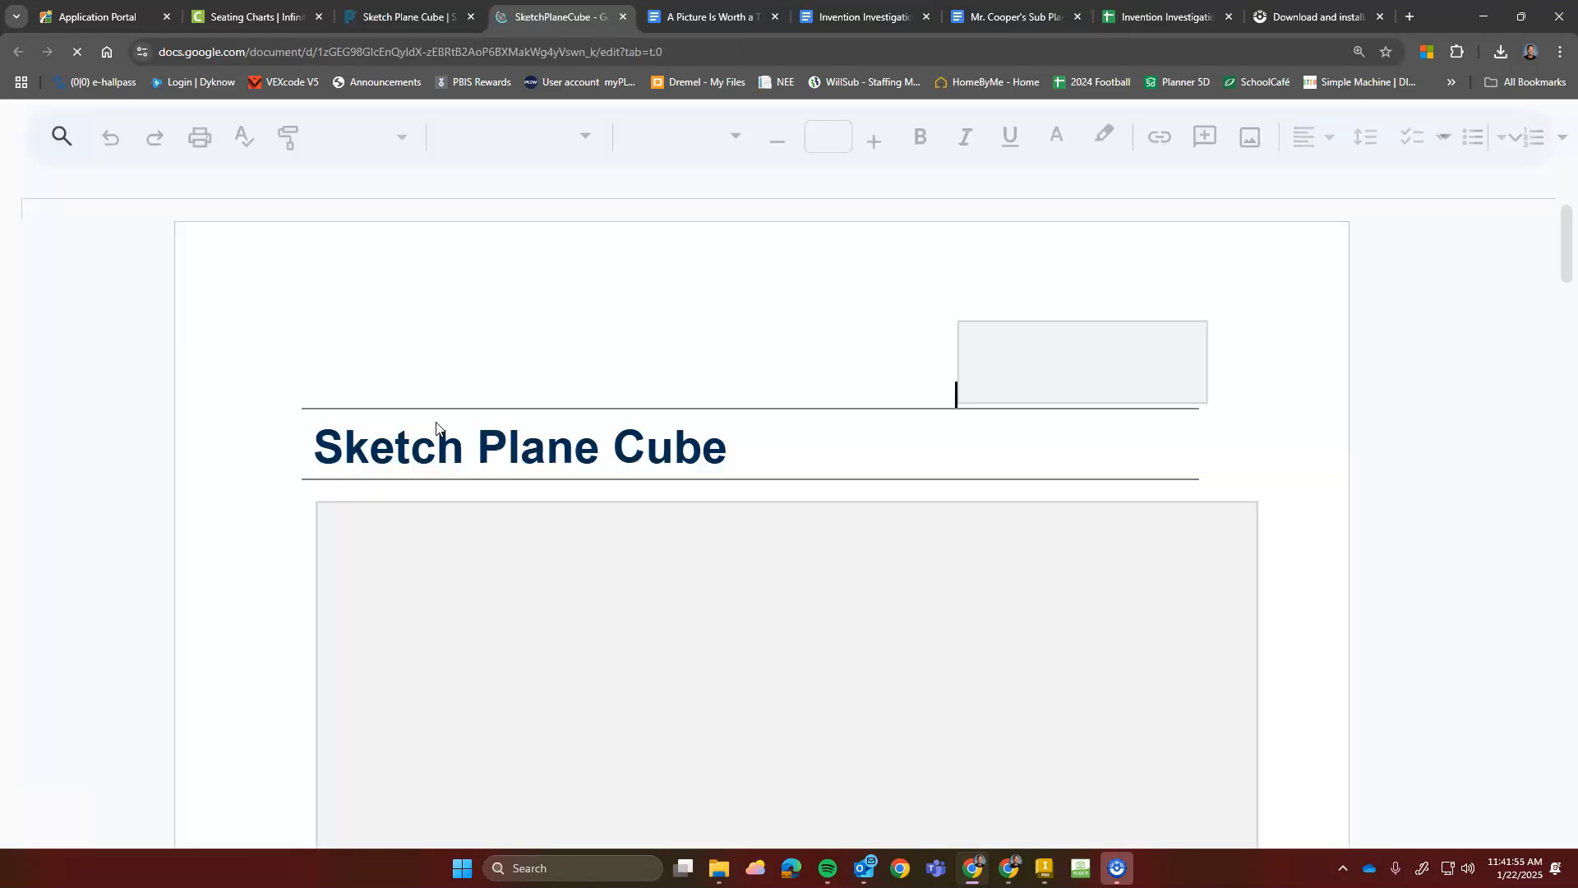
Examine the document's dimensioned cube drawings, the picture of the finished cube and the conclusion questions
scroll(356, 520, down, 4)
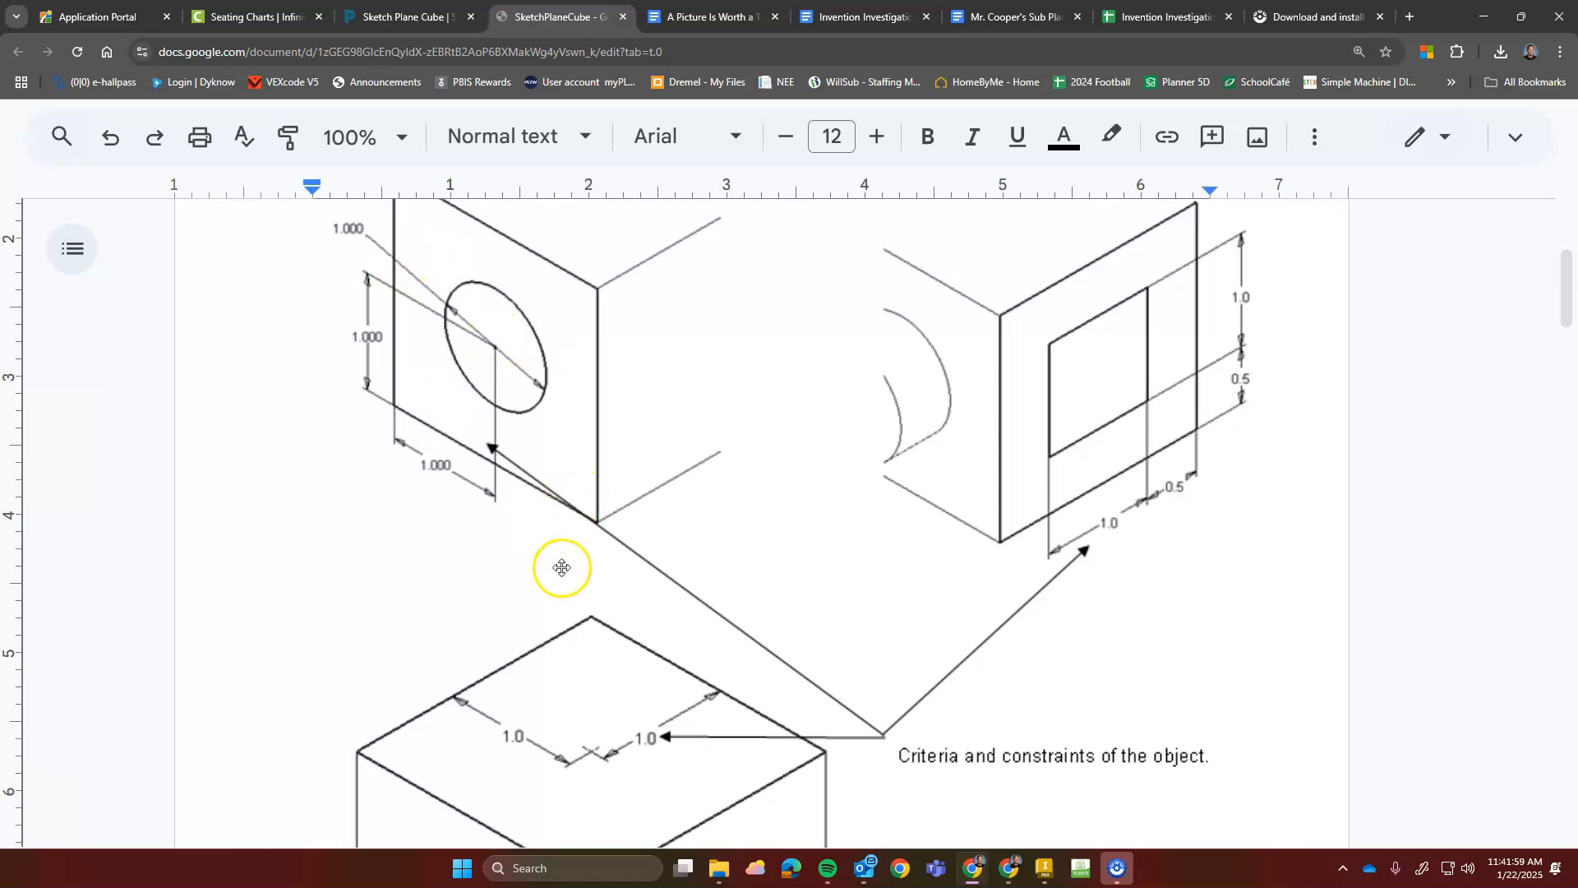
scroll(546, 617, down, 4)
scroll(553, 504, up, 5)
scroll(553, 504, down, 17)
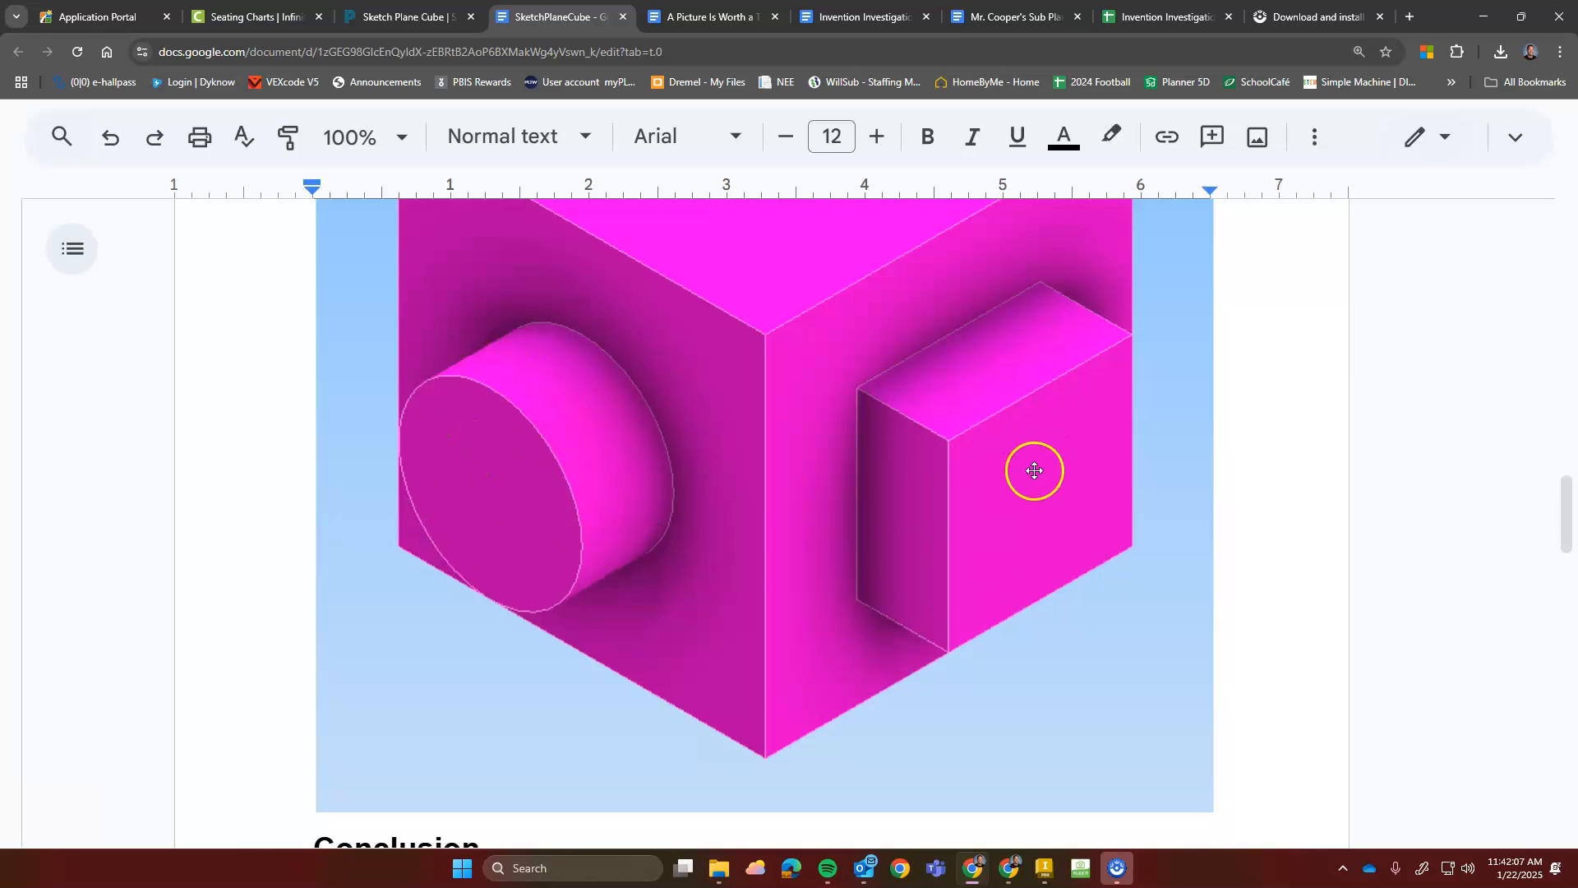
scroll(849, 518, up, 4)
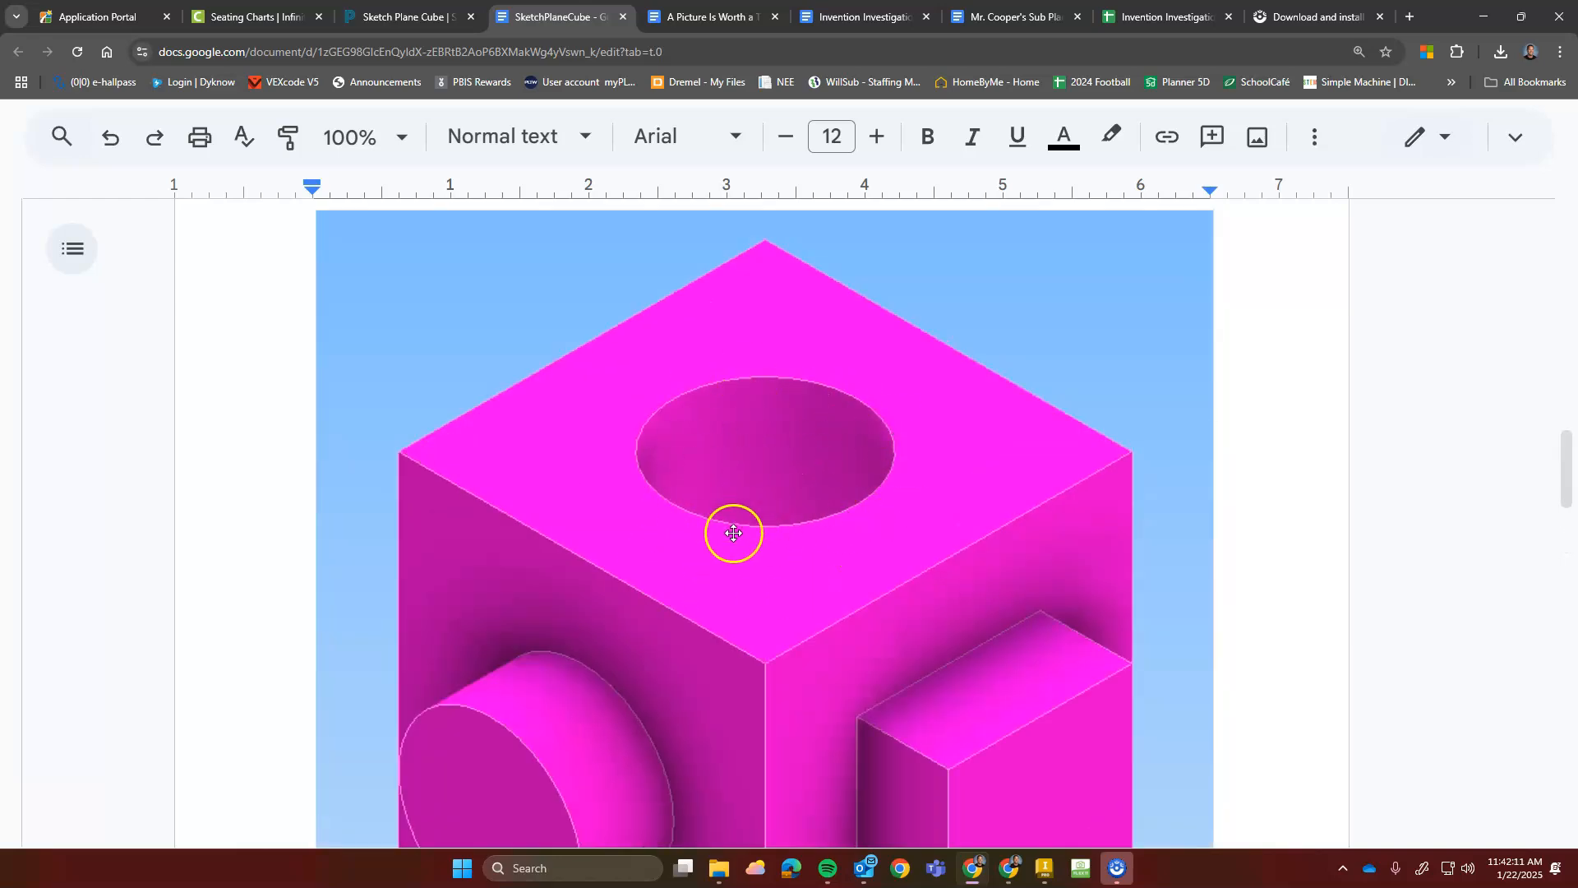
scroll(734, 534, down, 15)
scroll(734, 542, down, 4)
scroll(734, 551, up, 8)
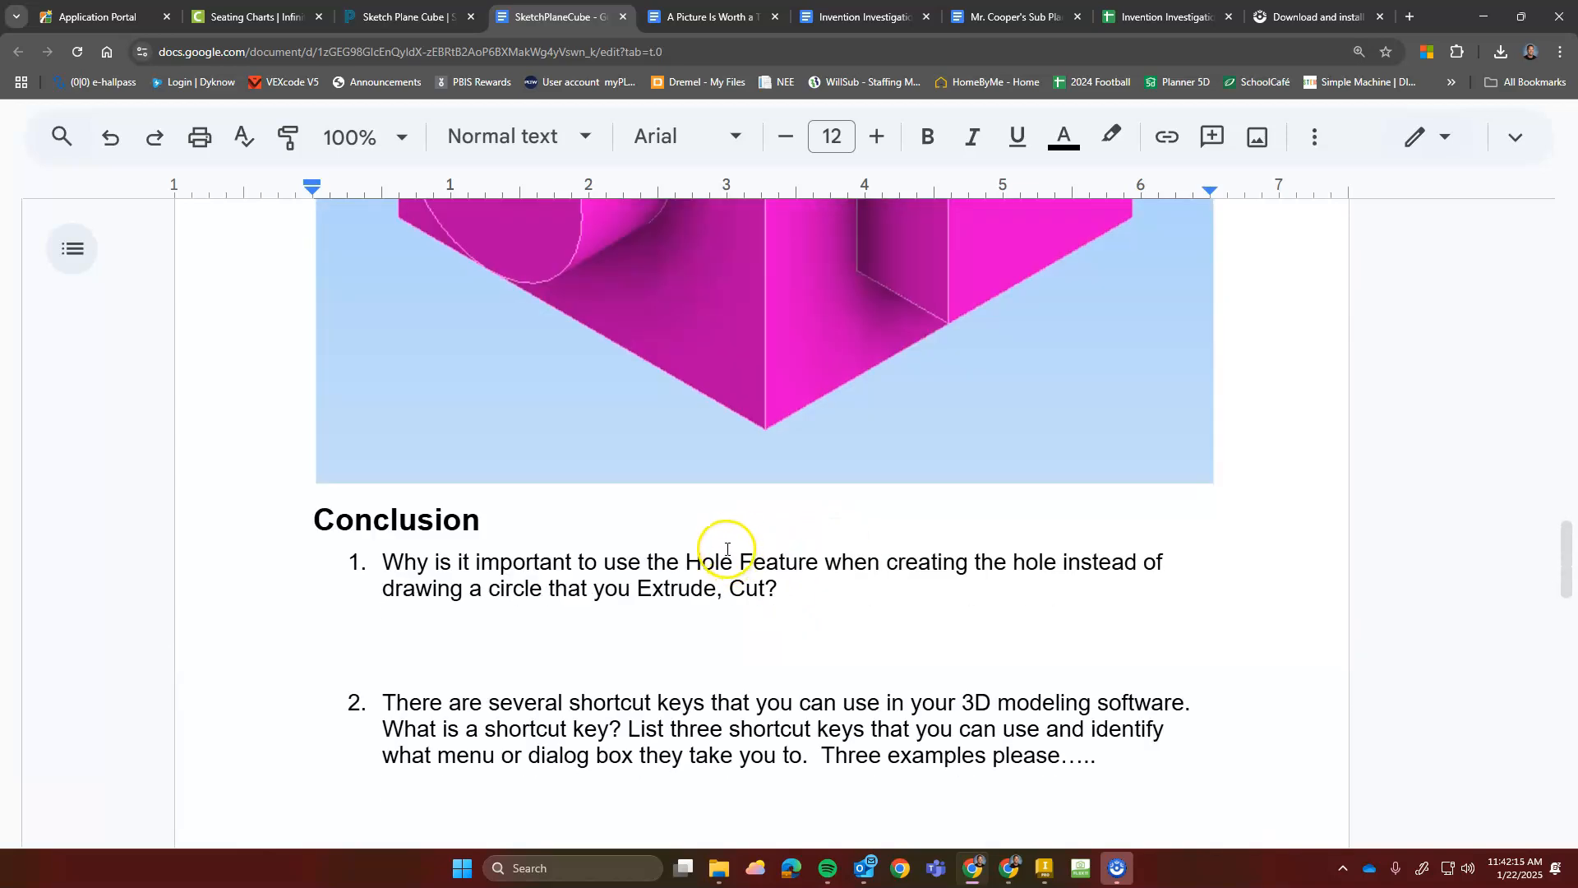
scroll(633, 553, up, 4)
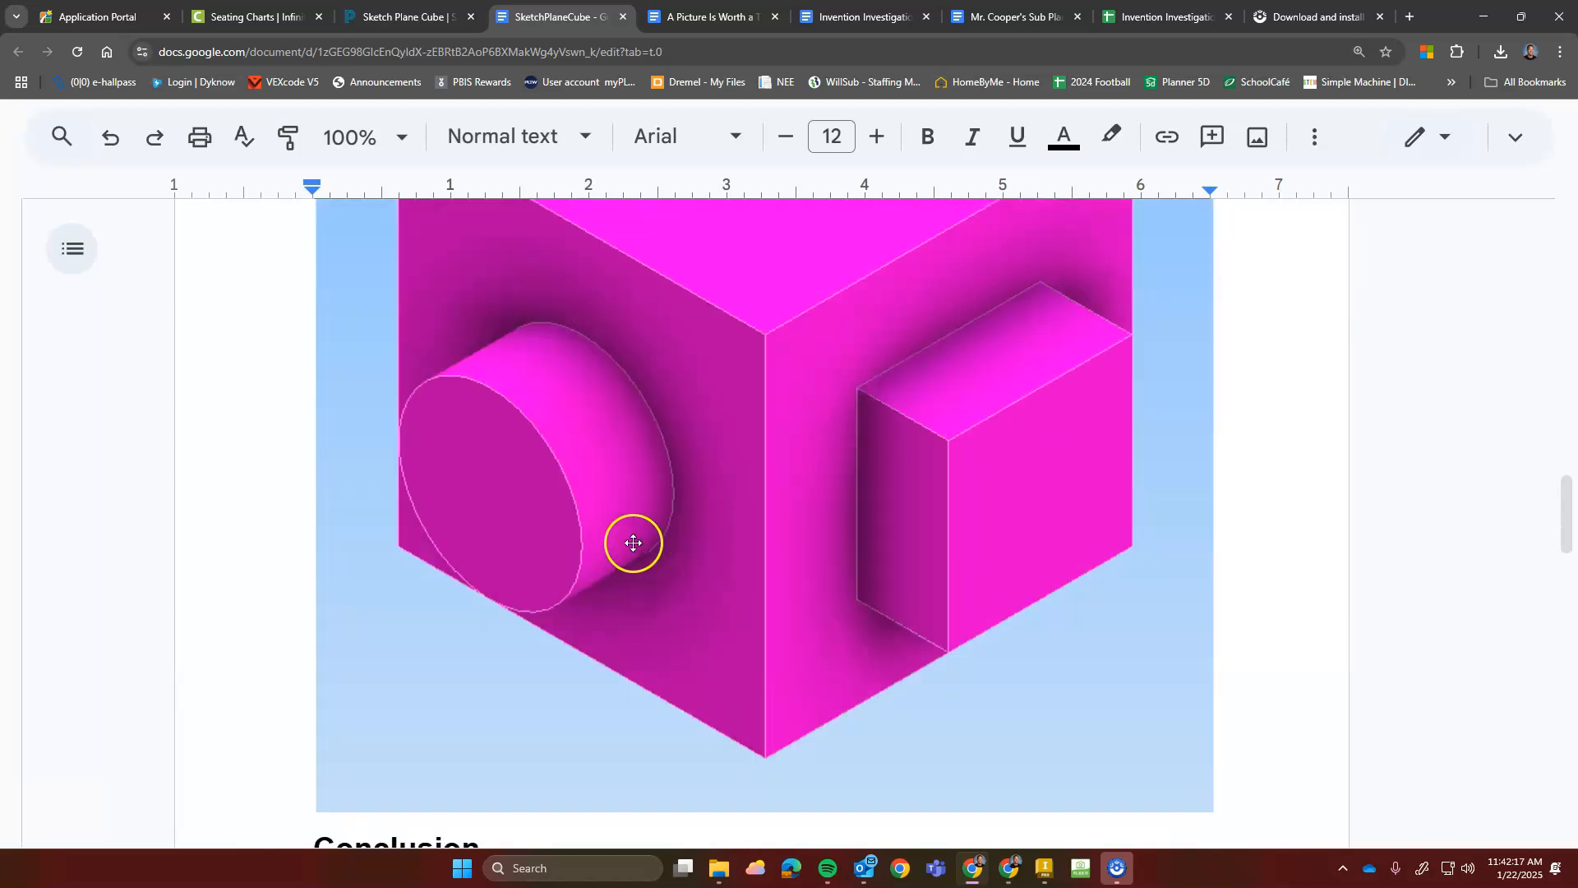
scroll(664, 516, up, 6)
scroll(664, 515, up, 11)
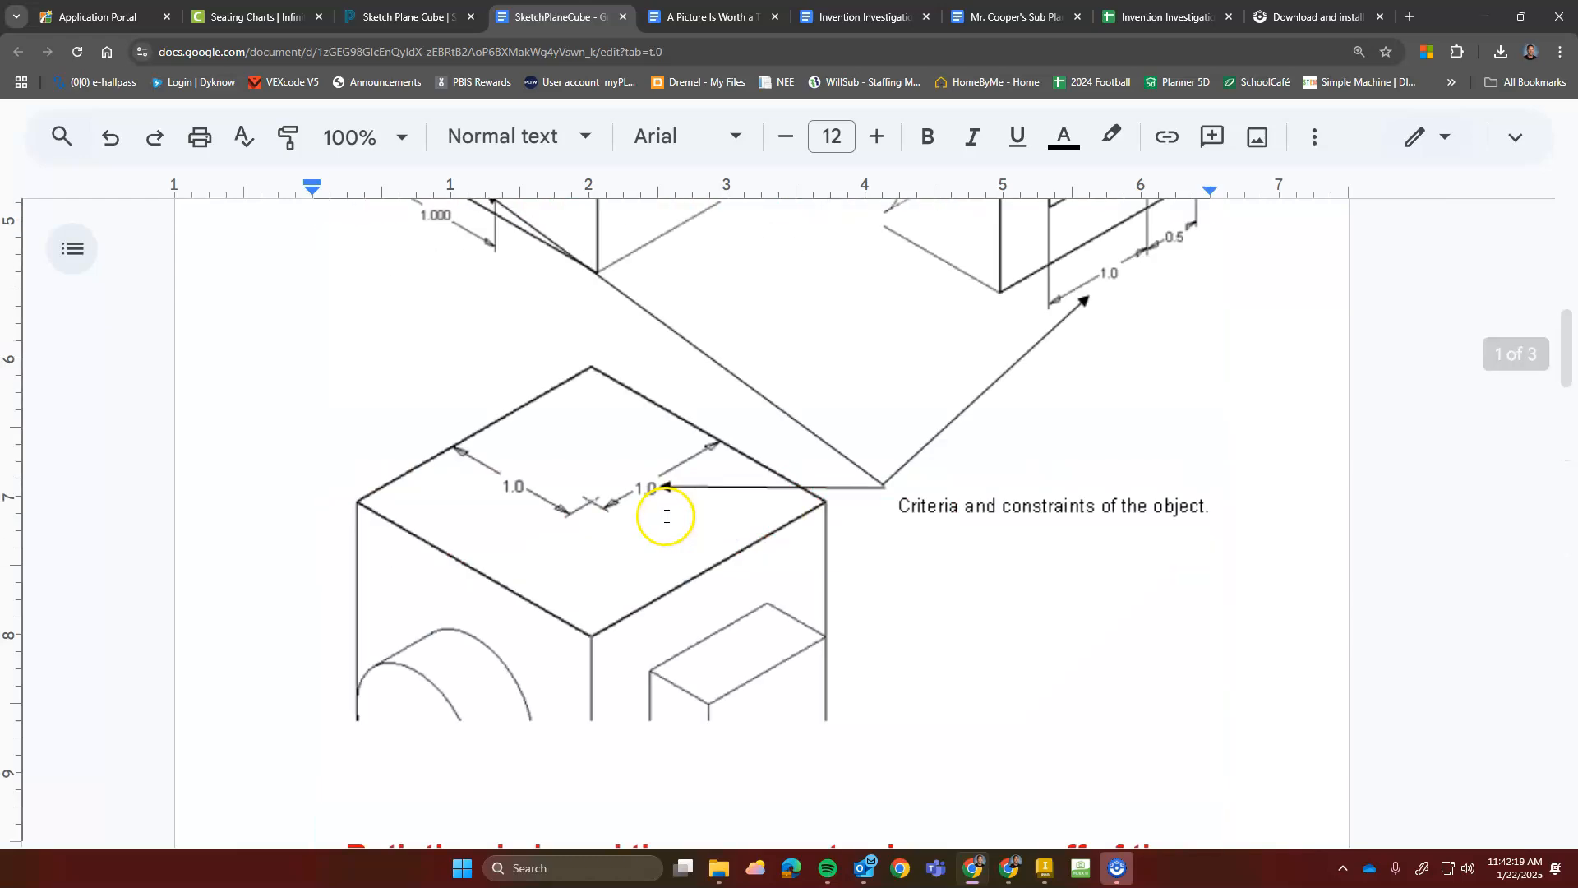
scroll(638, 522, down, 3)
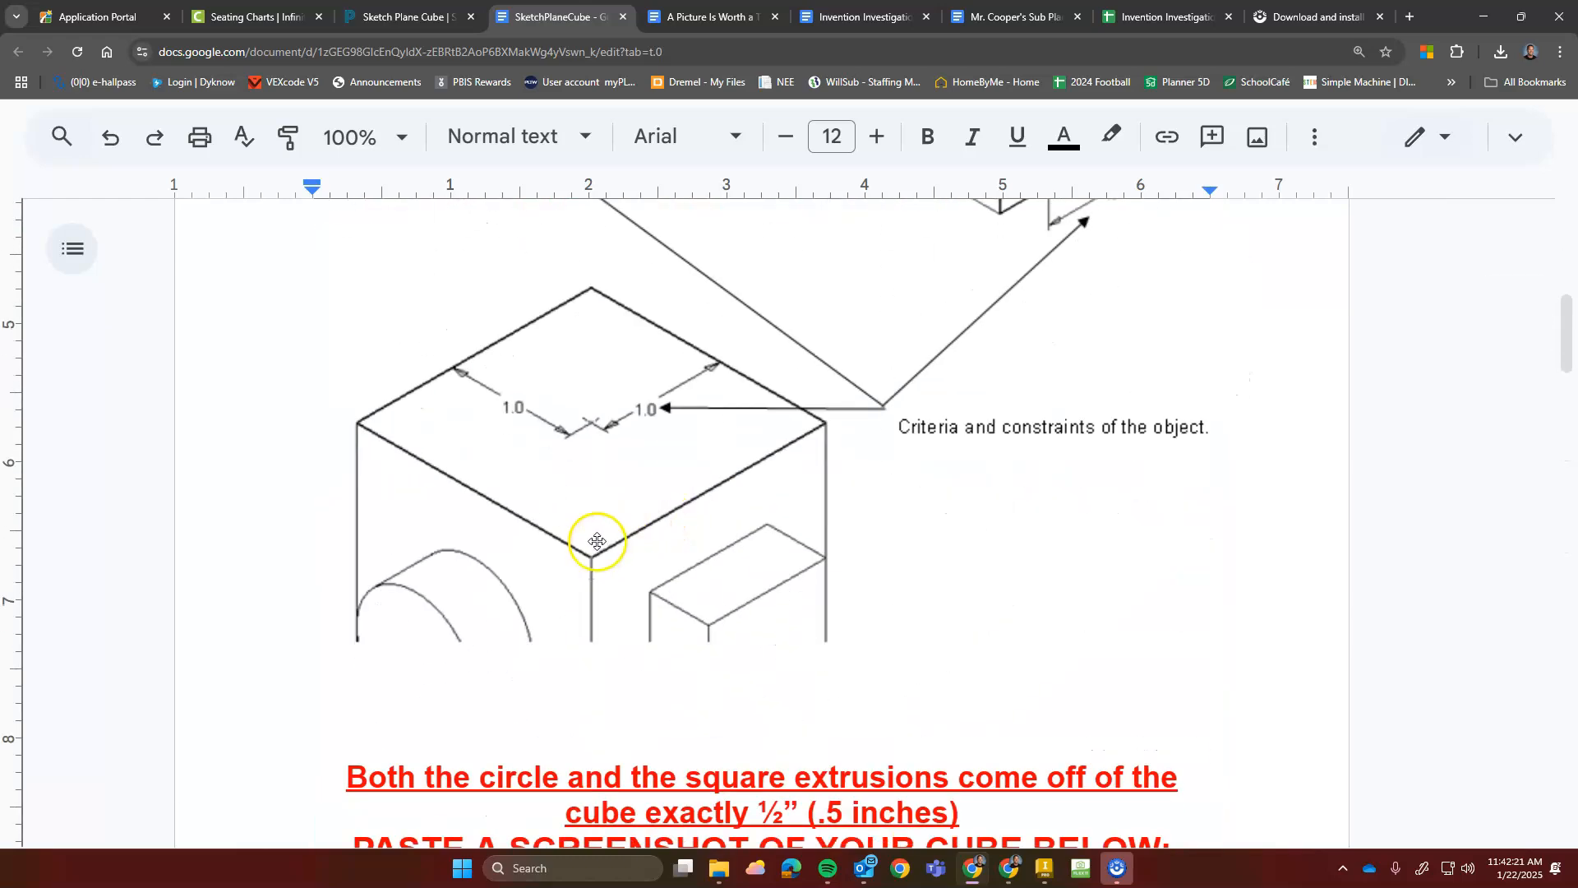
scroll(597, 541, up, 4)
scroll(546, 486, up, 4)
scroll(510, 602, down, 4)
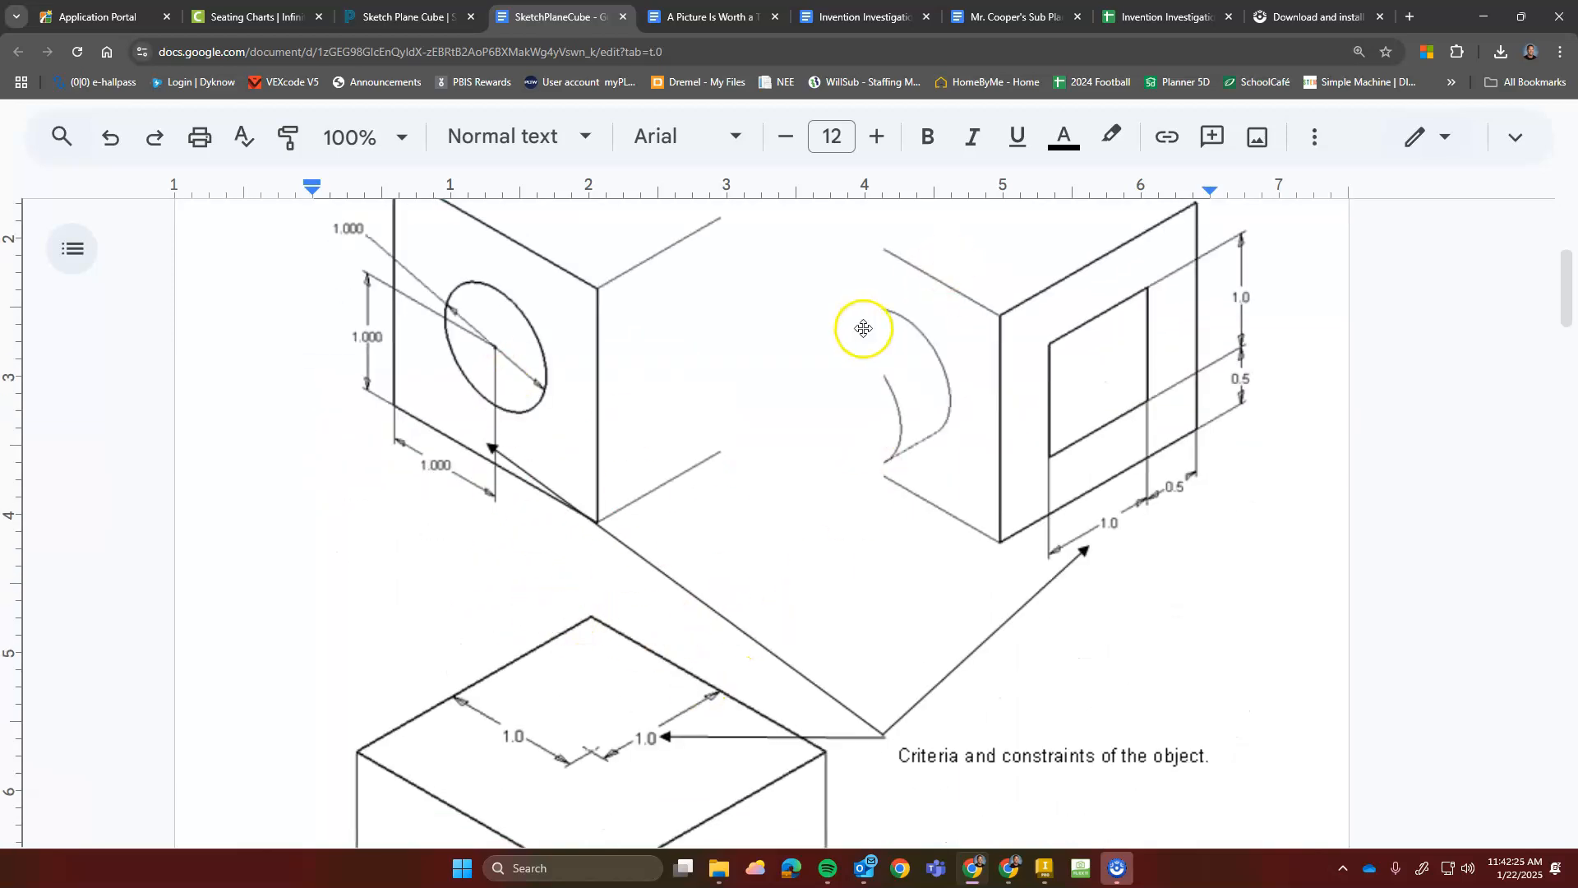
Switch to Autodesk Inventor and create a new Part (.ipt) file
click(1046, 868)
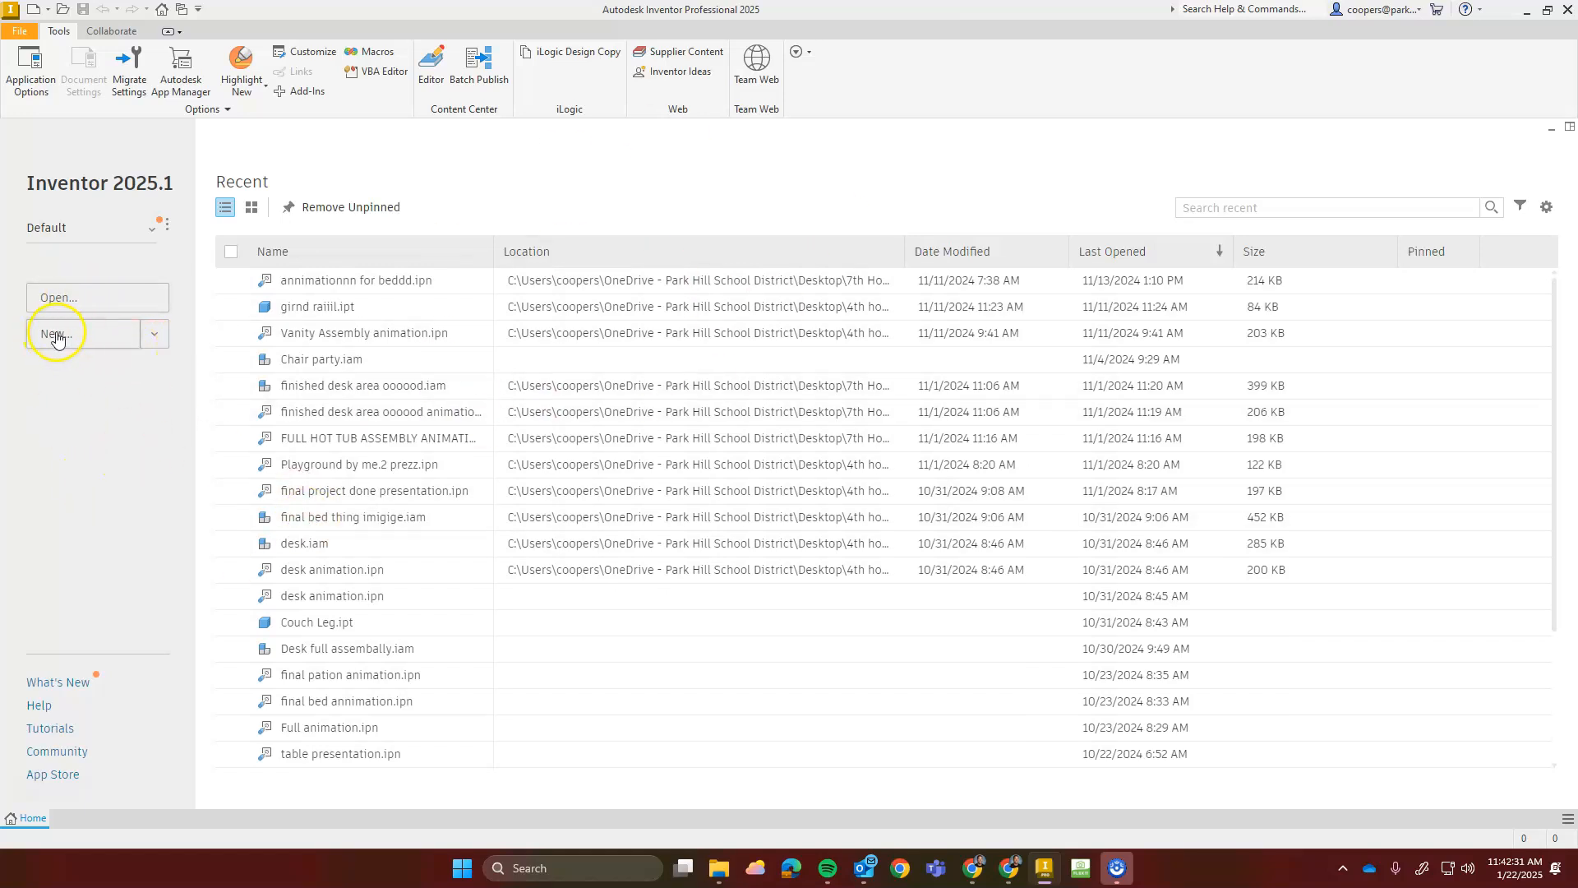
click(156, 335)
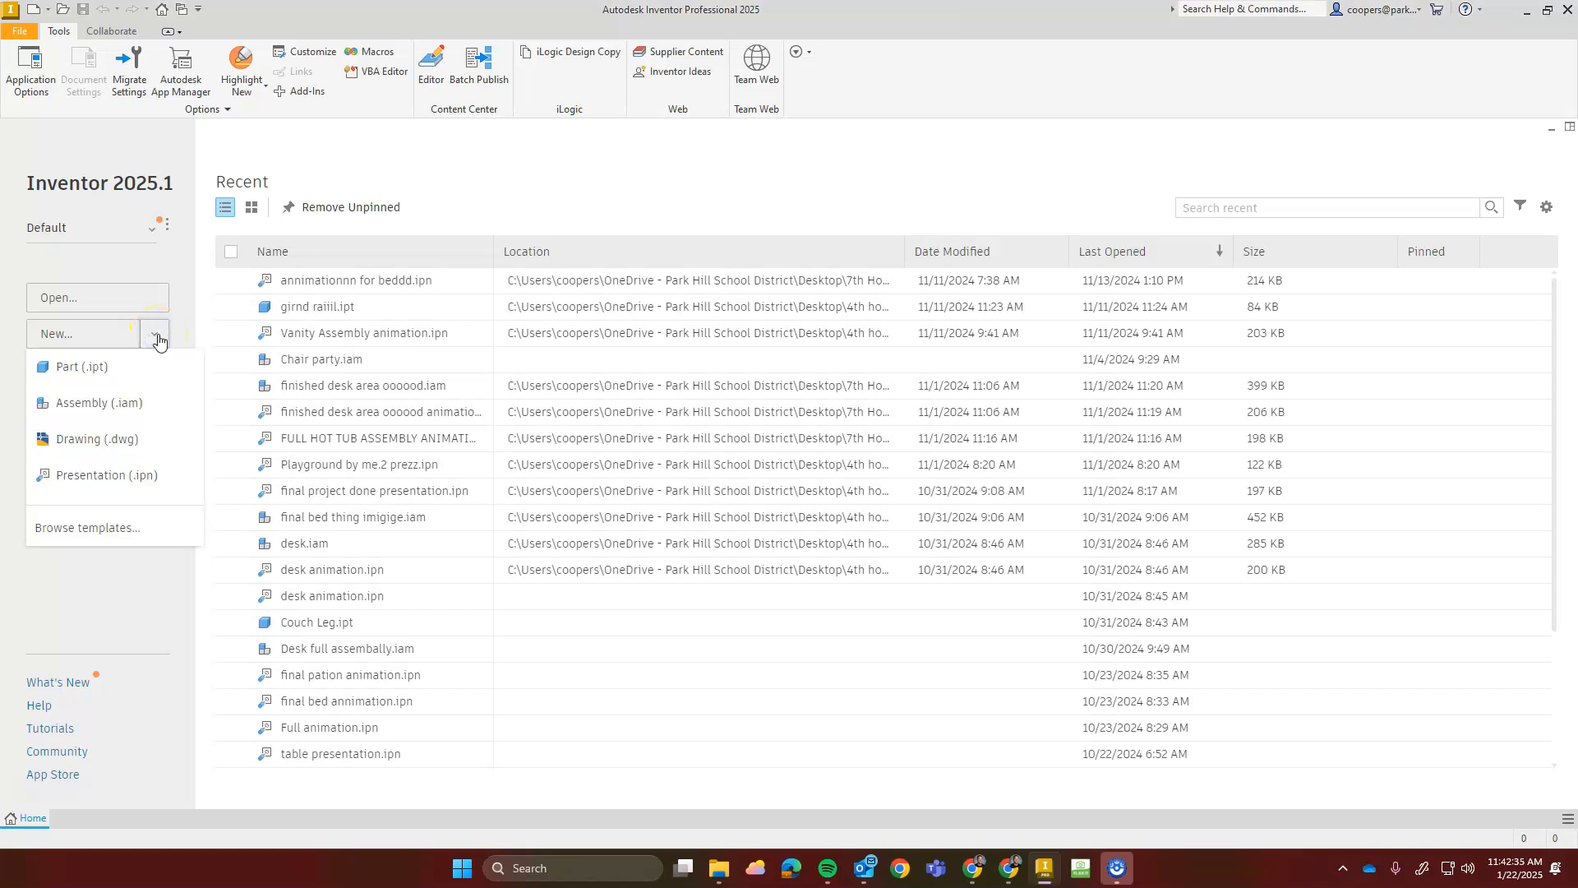
click(73, 374)
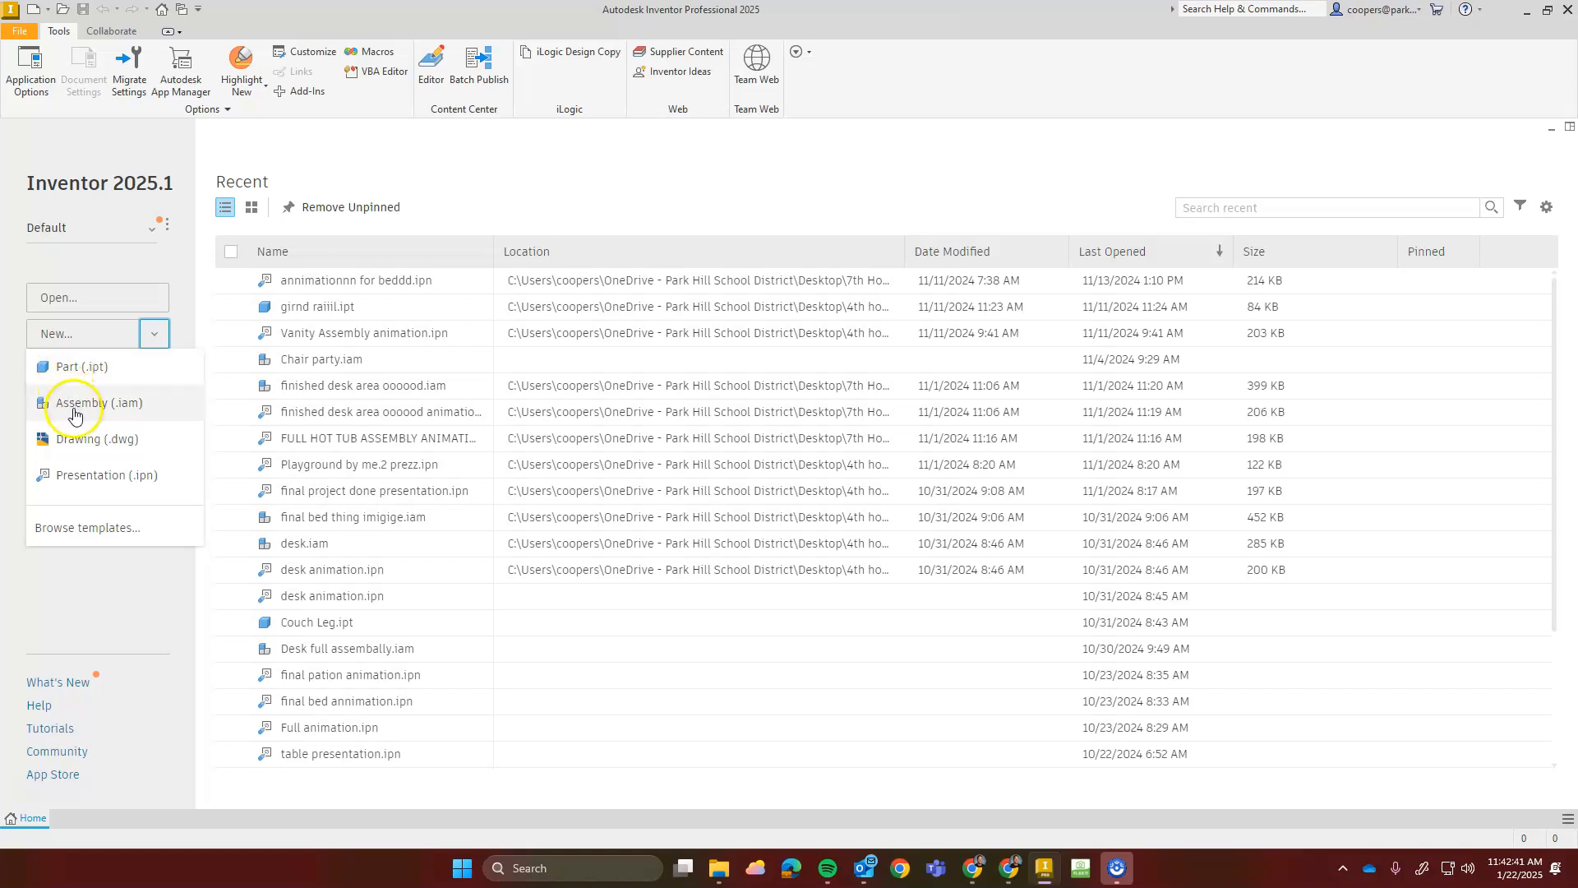
click(159, 338)
click(159, 339)
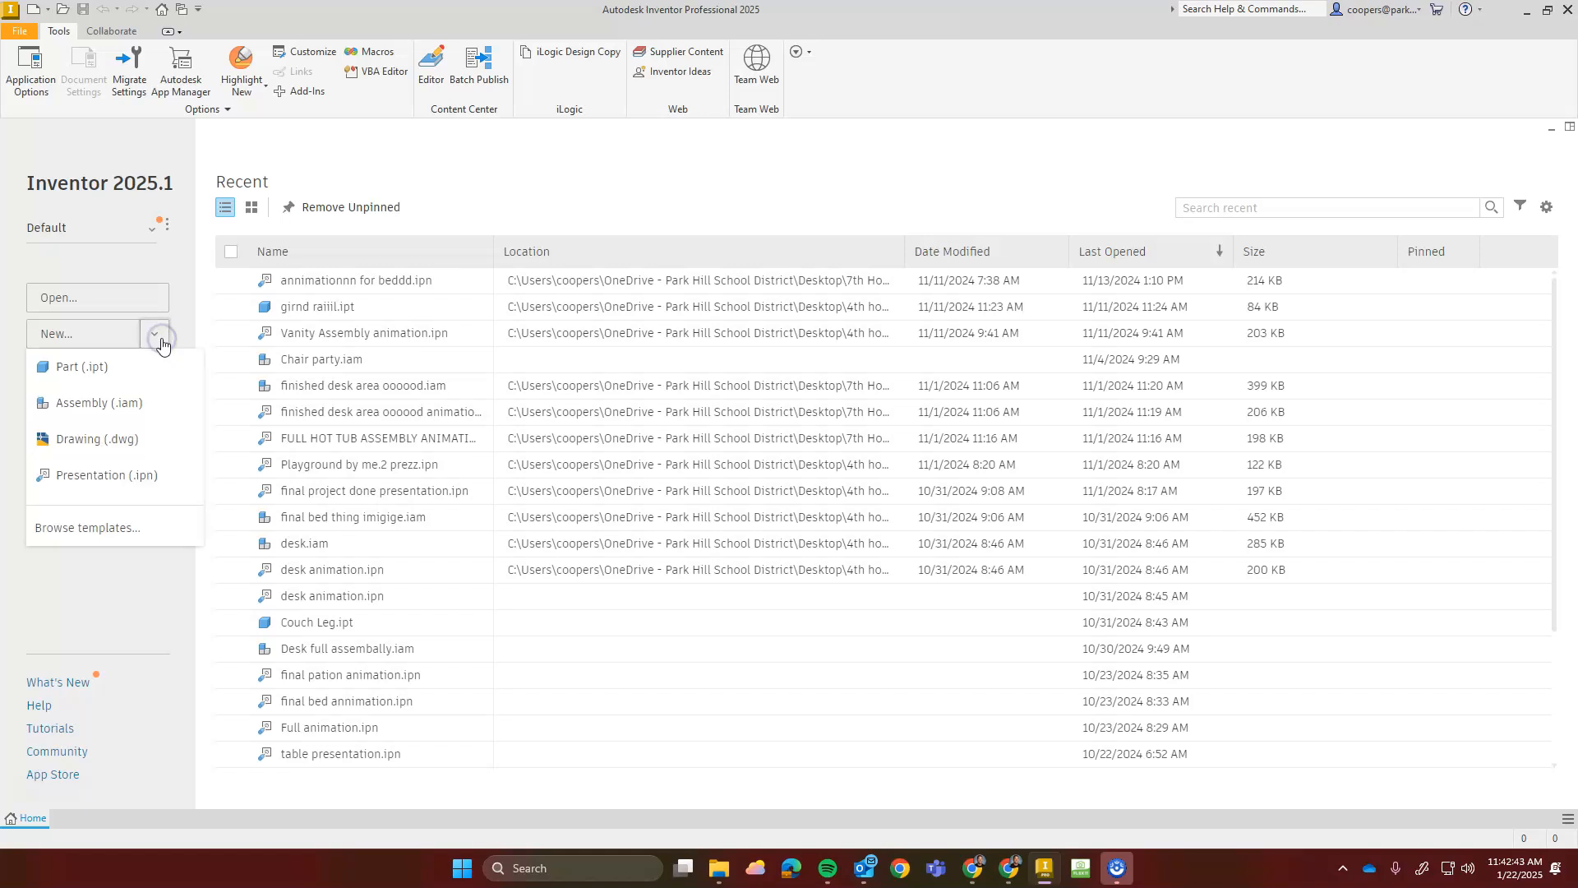
click(97, 365)
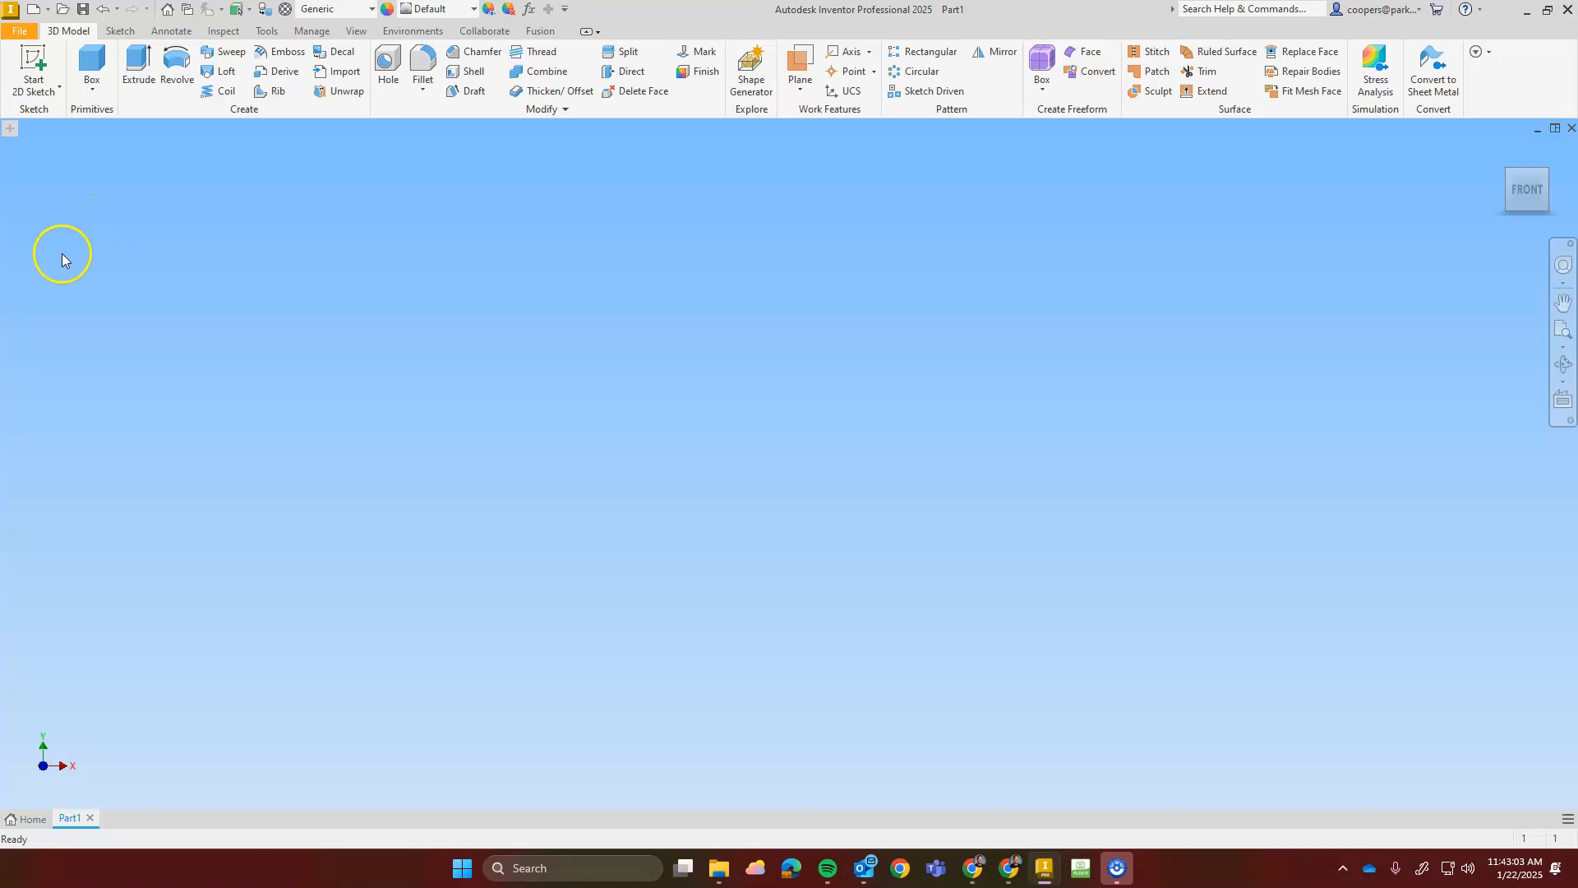
Start a 2D sketch on the front XY plane and draw a two-point center rectangle centred on the origin
click(33, 59)
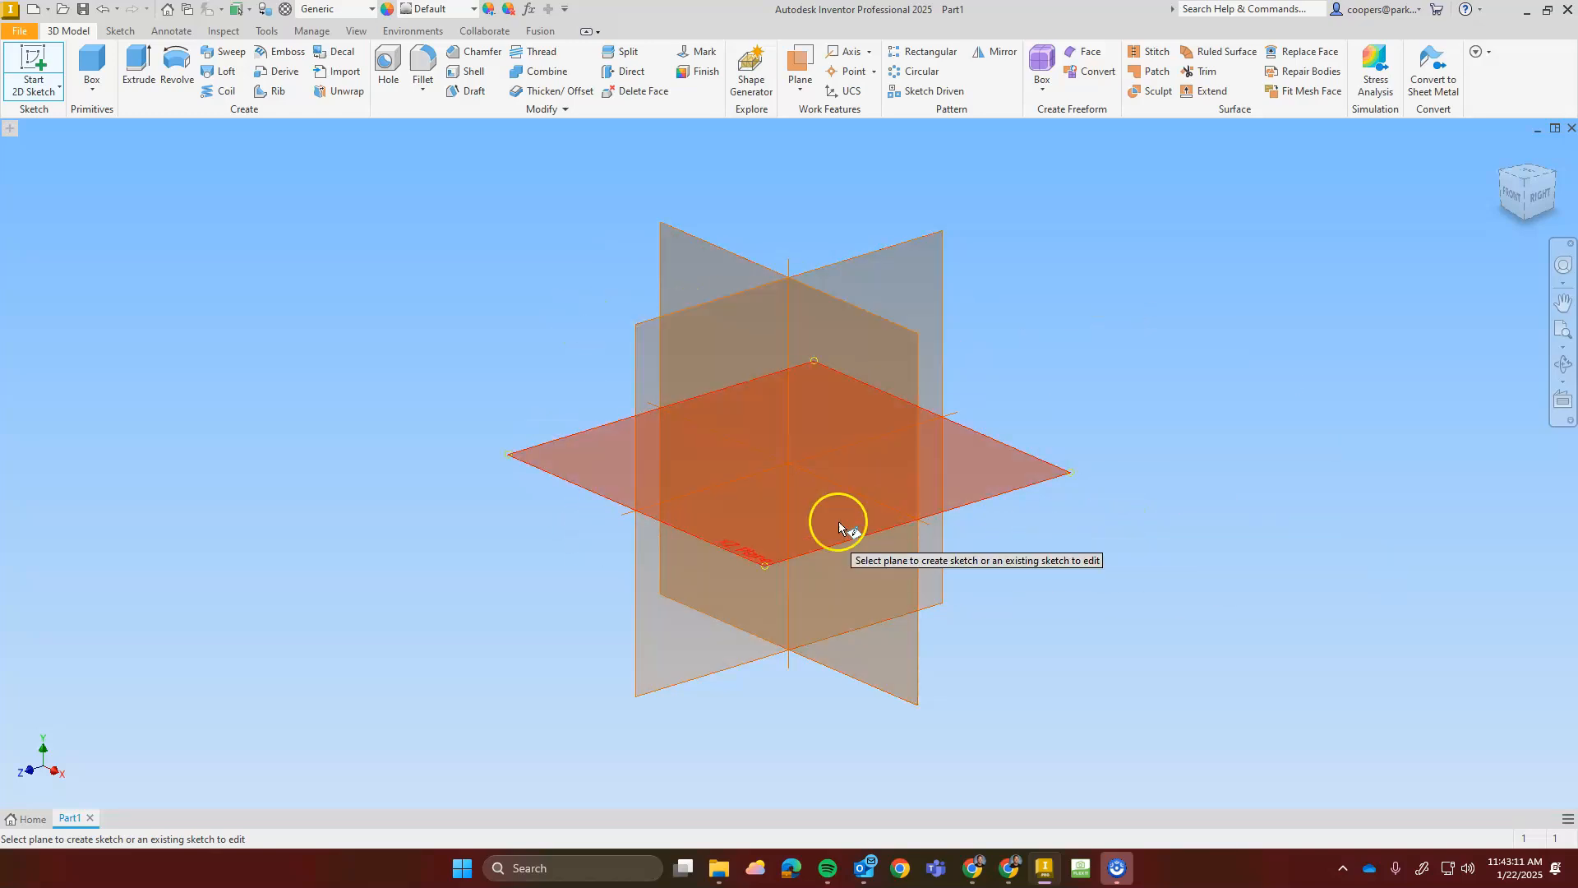
click(709, 265)
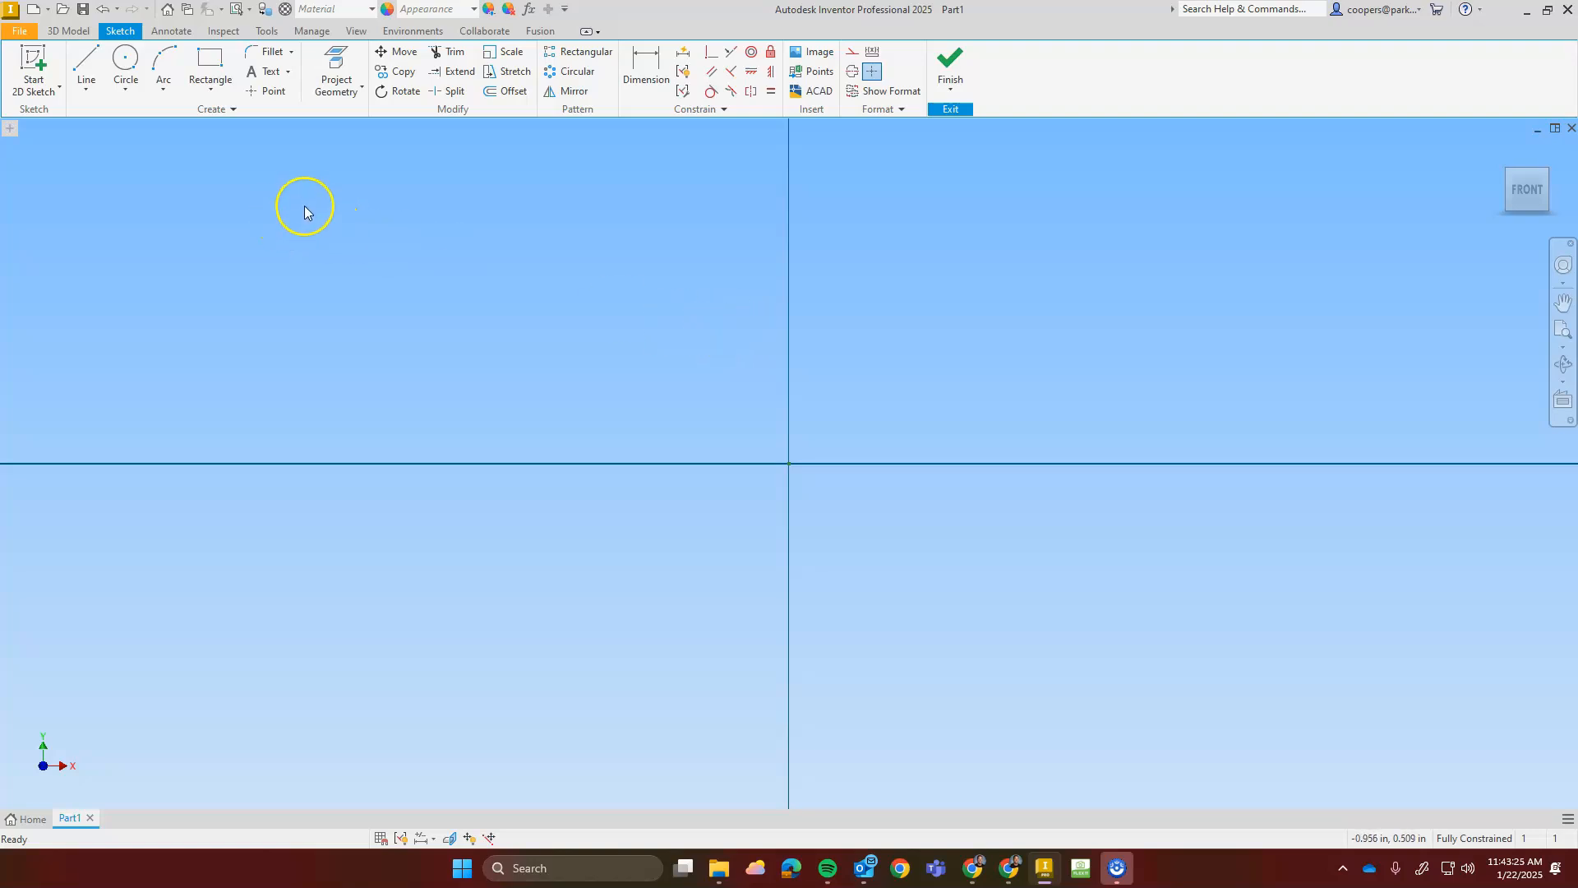
click(208, 91)
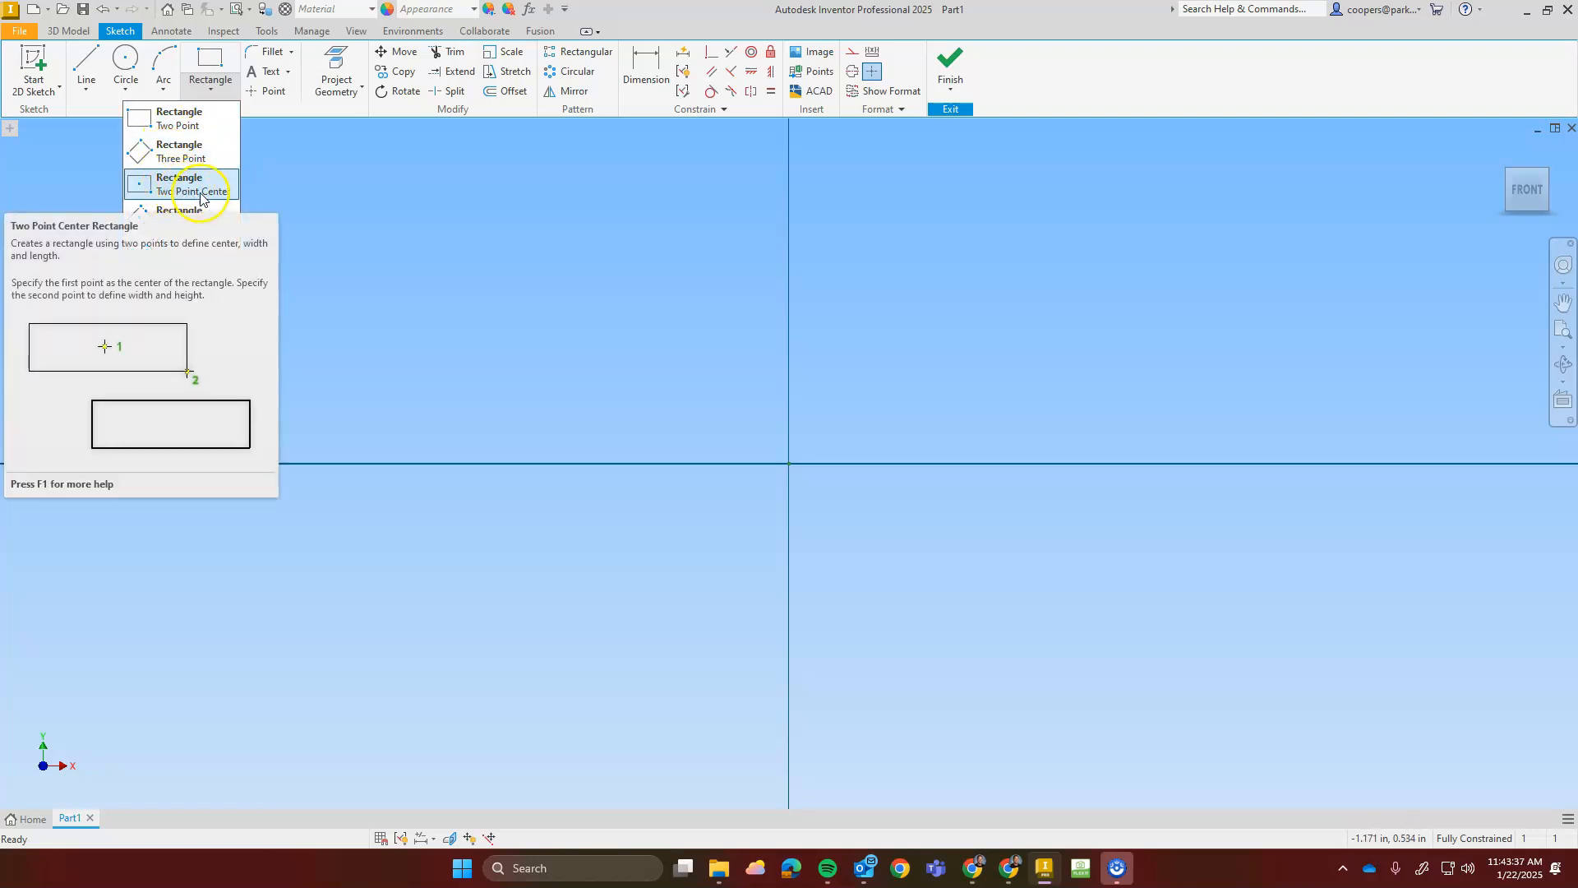
click(150, 187)
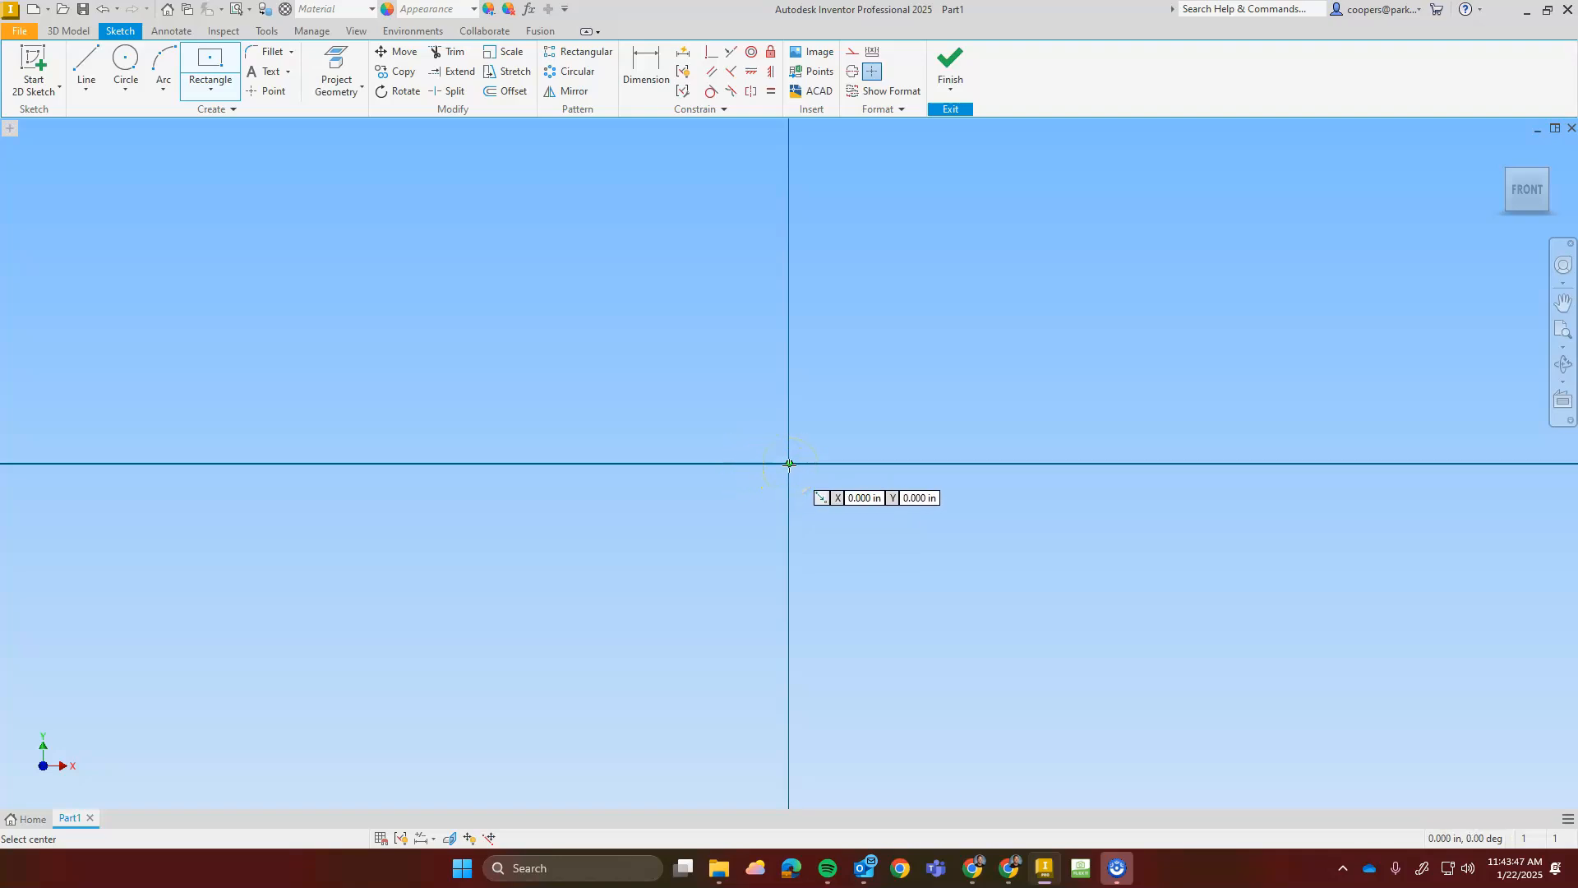
click(790, 465)
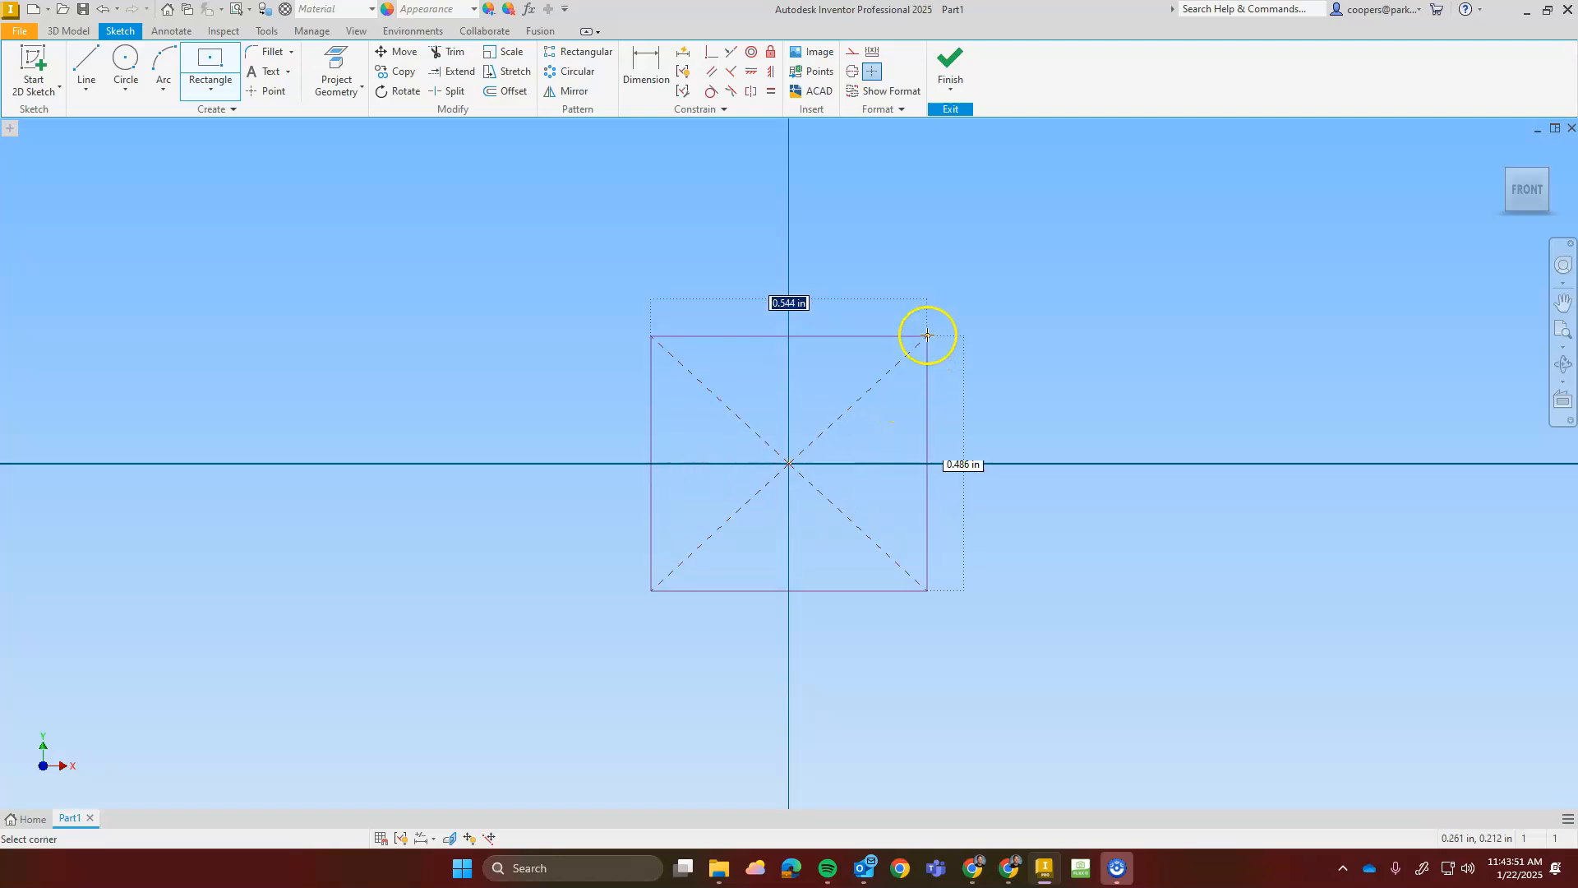
click(975, 291)
scroll(872, 415, up, 5)
scroll(872, 415, down, 8)
scroll(847, 437, down, 3)
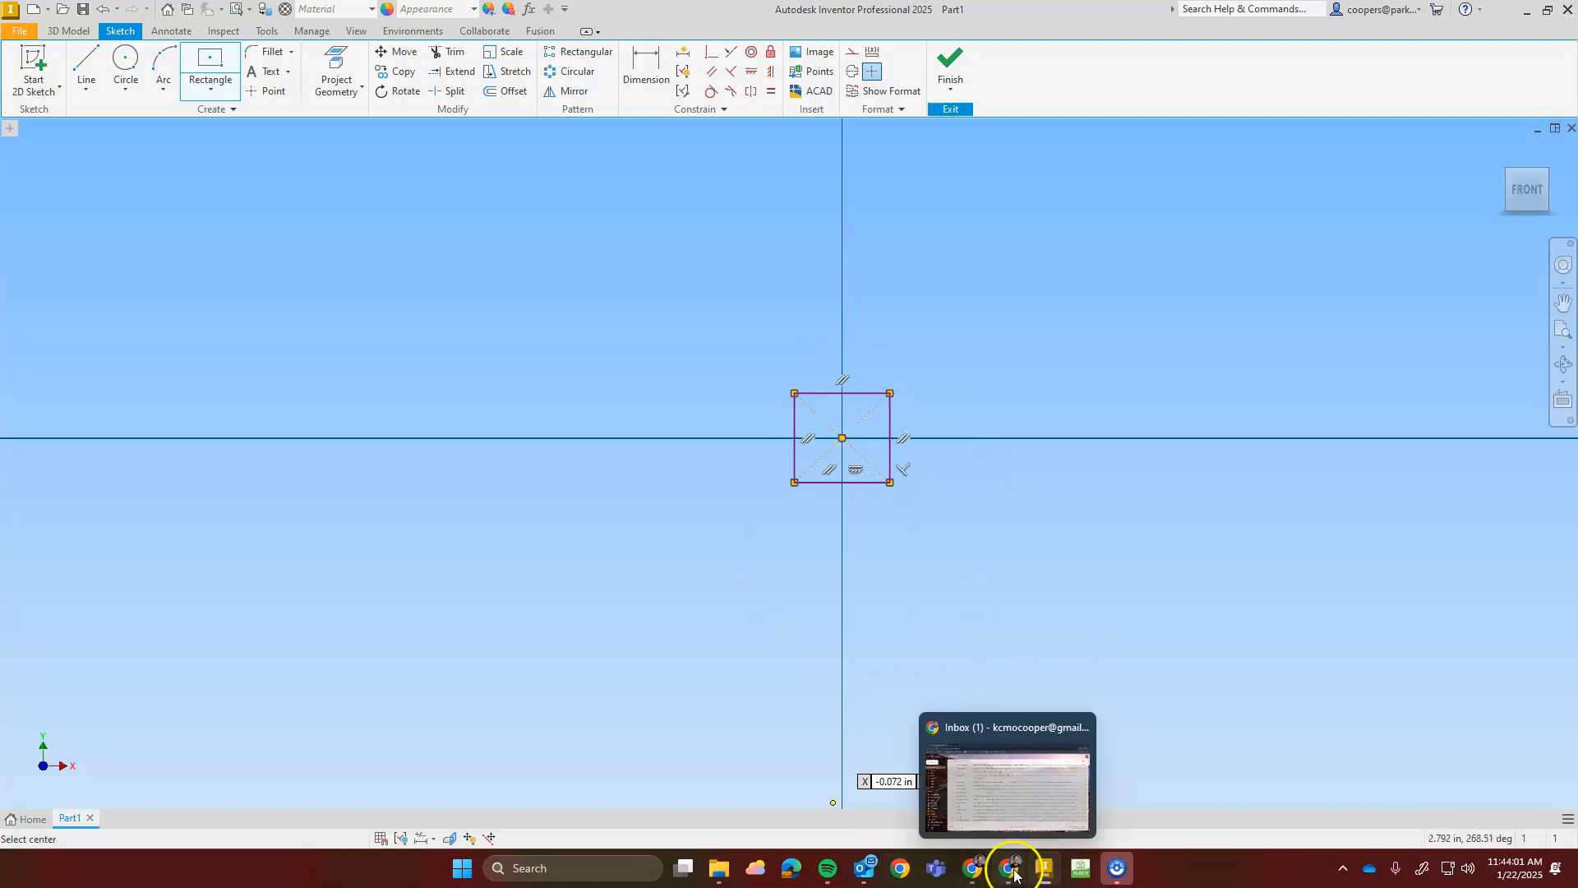
Switch to the SketchPlaneCube document in Chrome and check the dimensions of the cube's faces
click(973, 873)
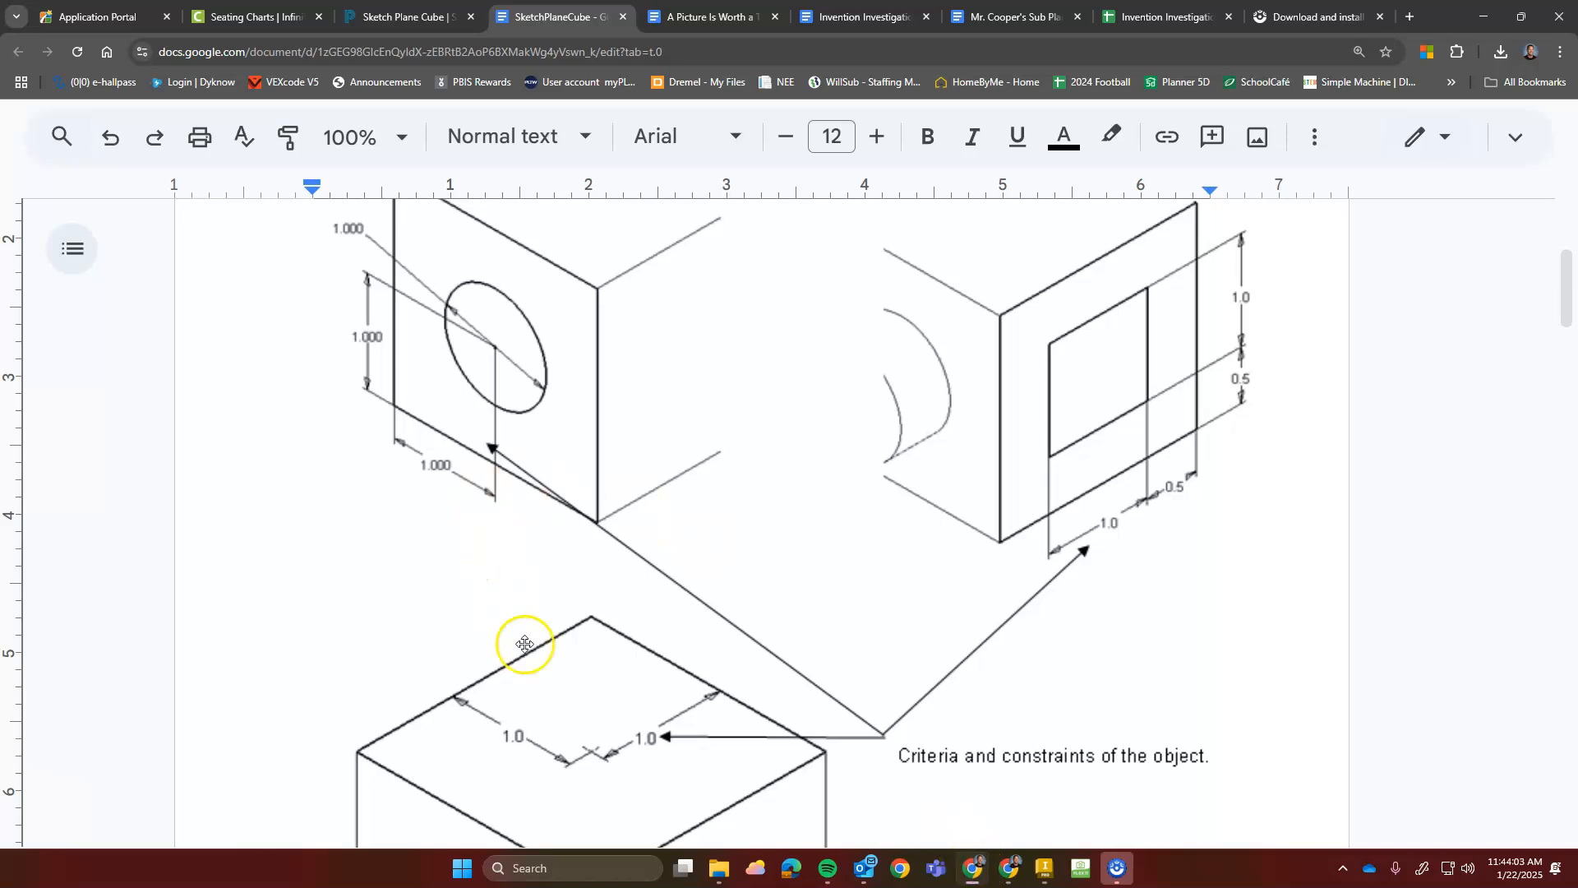
scroll(581, 606, down, 4)
scroll(604, 600, up, 1)
scroll(604, 599, up, 8)
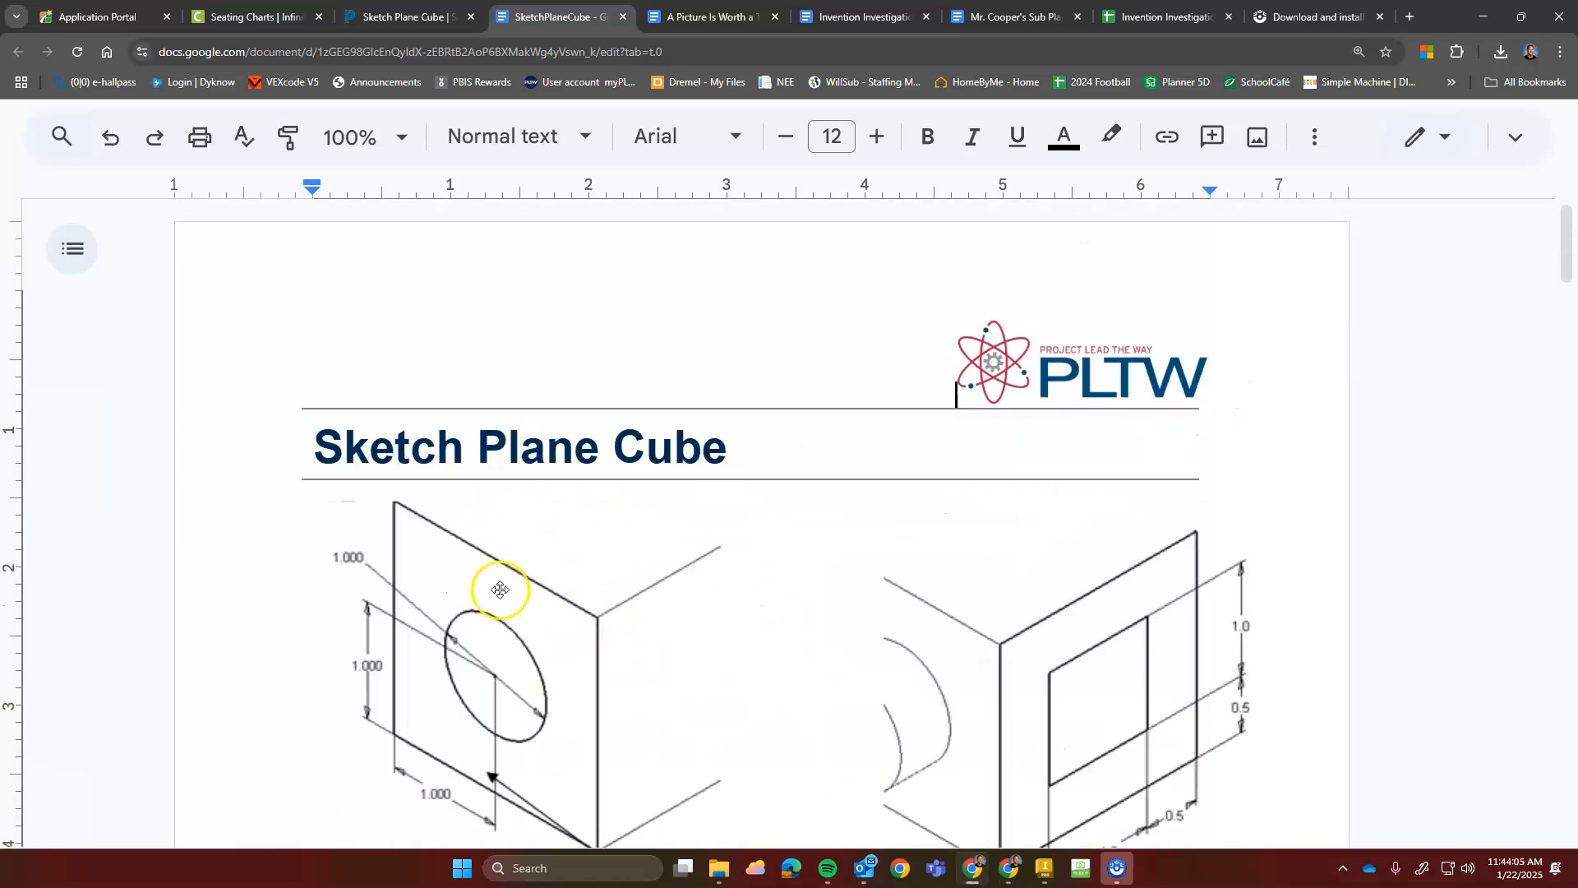
scroll(599, 655, down, 5)
scroll(577, 667, up, 4)
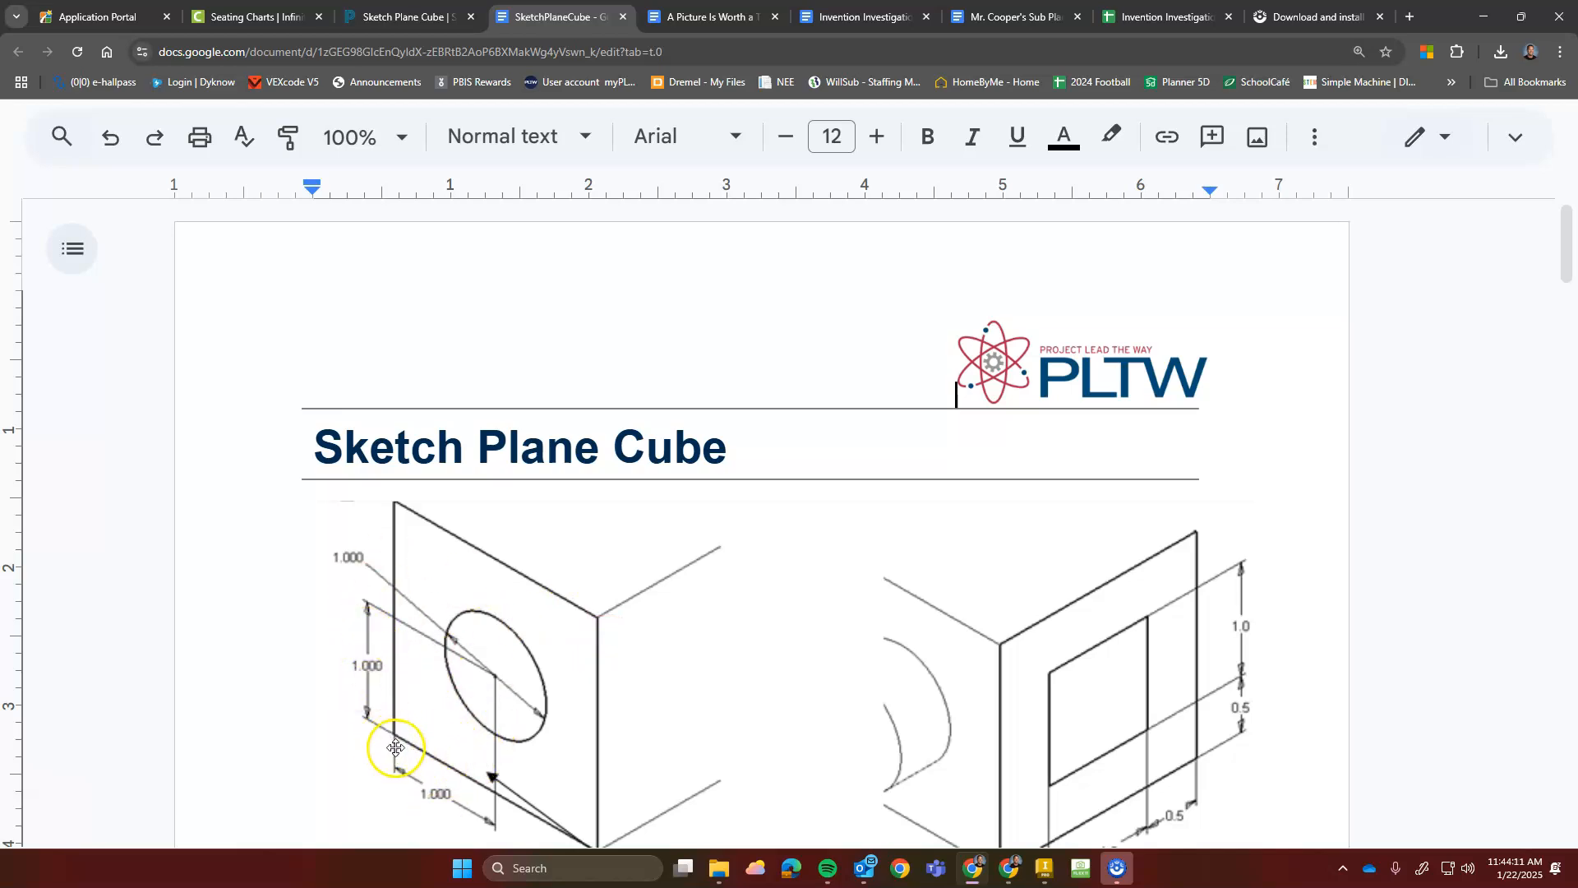
scroll(387, 682, down, 8)
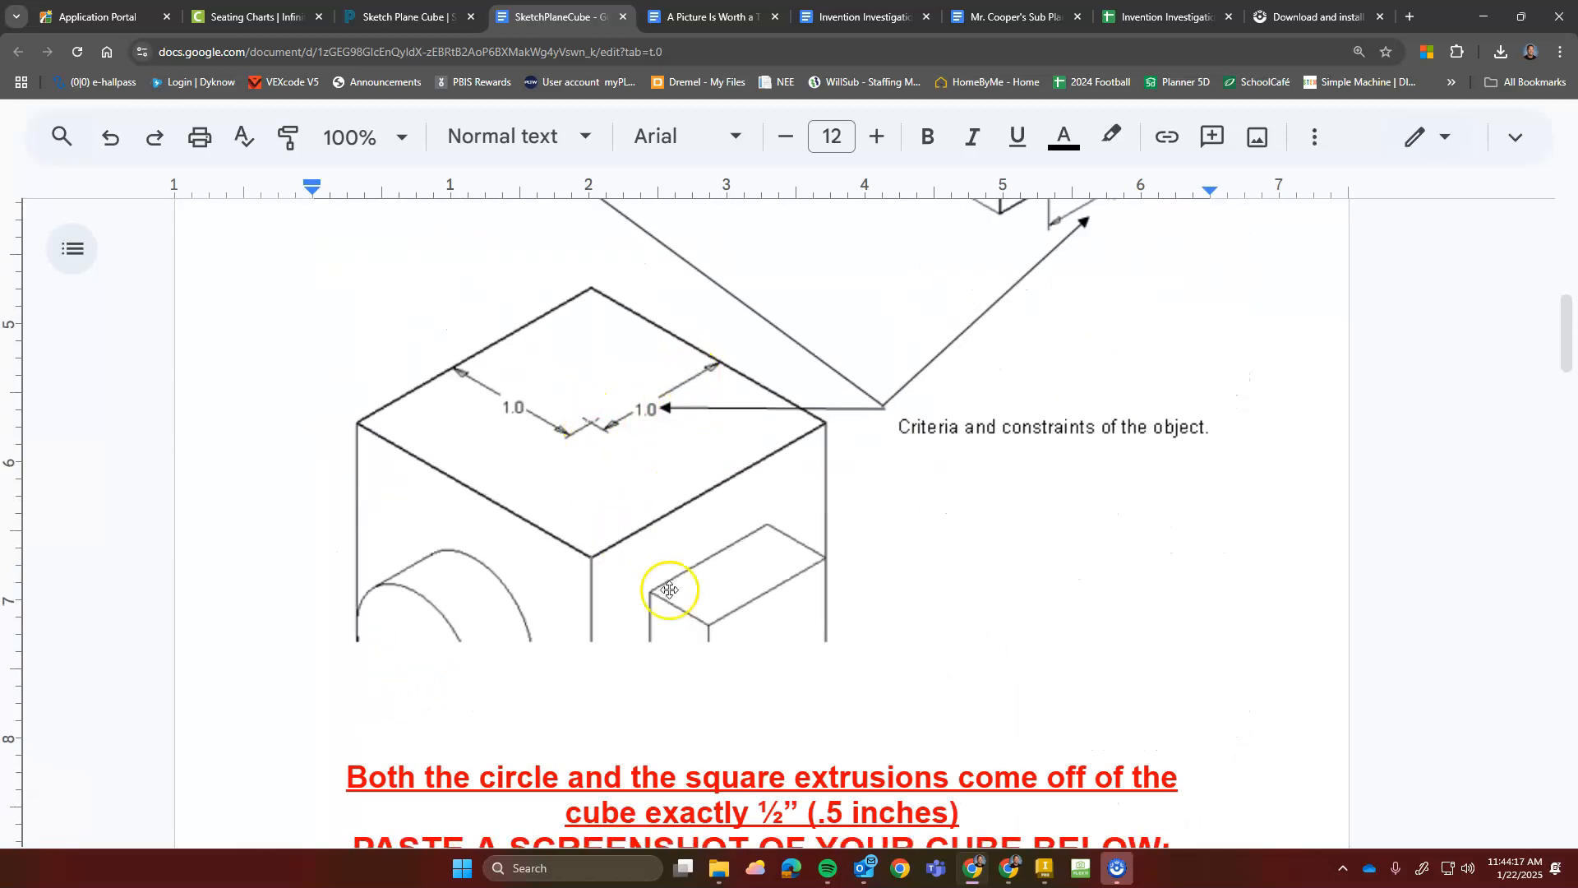
Switch back to Autodesk Inventor and dimension the rectangle's left vertical edge to 2 in
click(1044, 868)
scroll(855, 444, down, 3)
scroll(859, 433, up, 8)
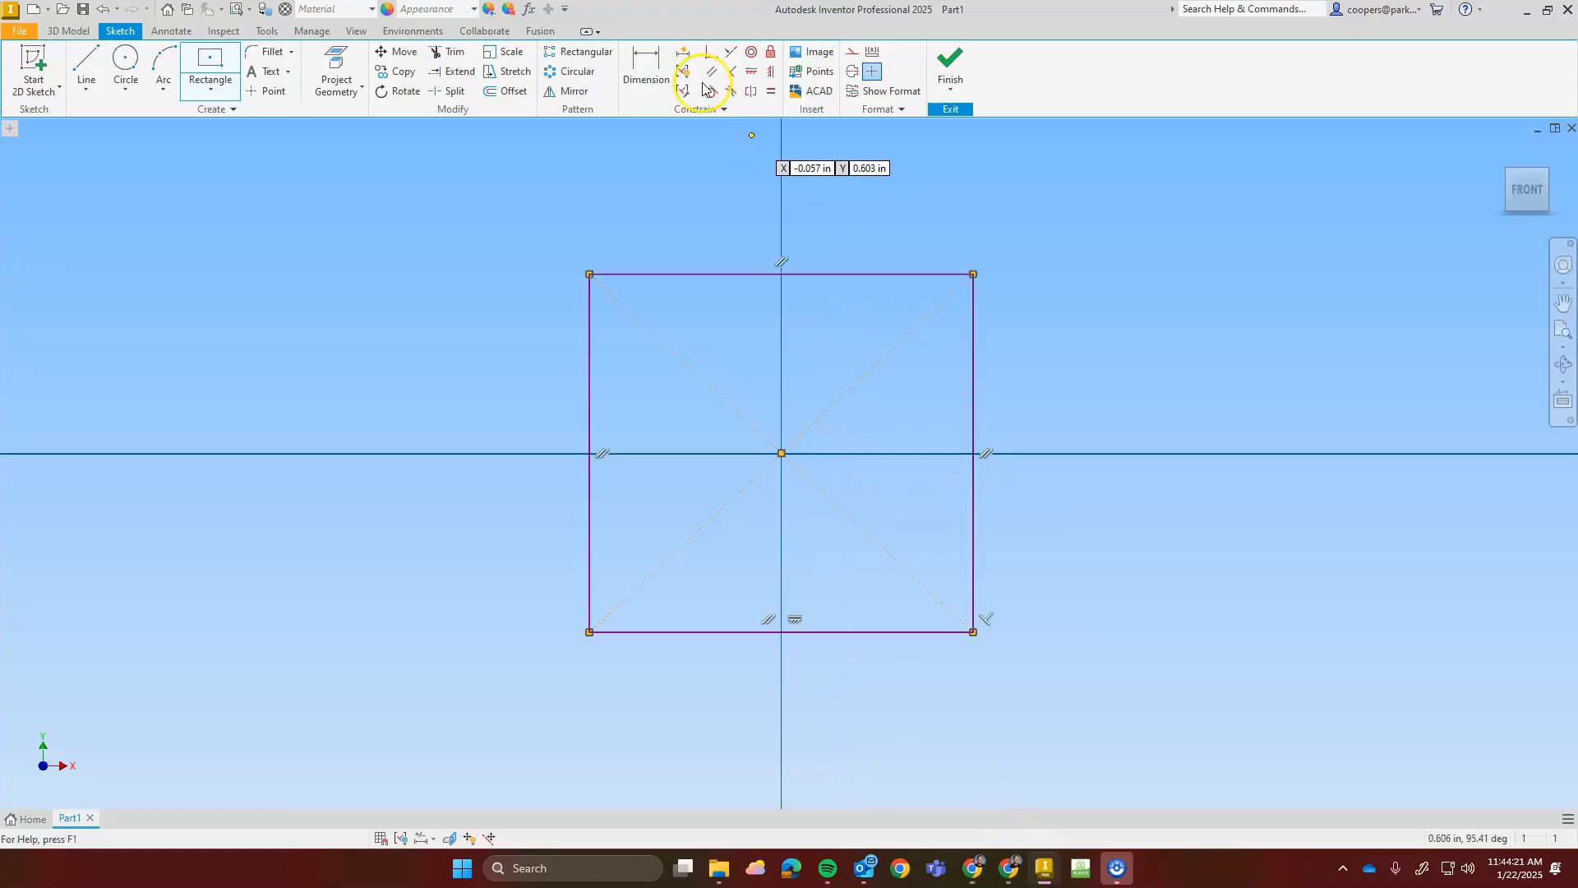
click(646, 69)
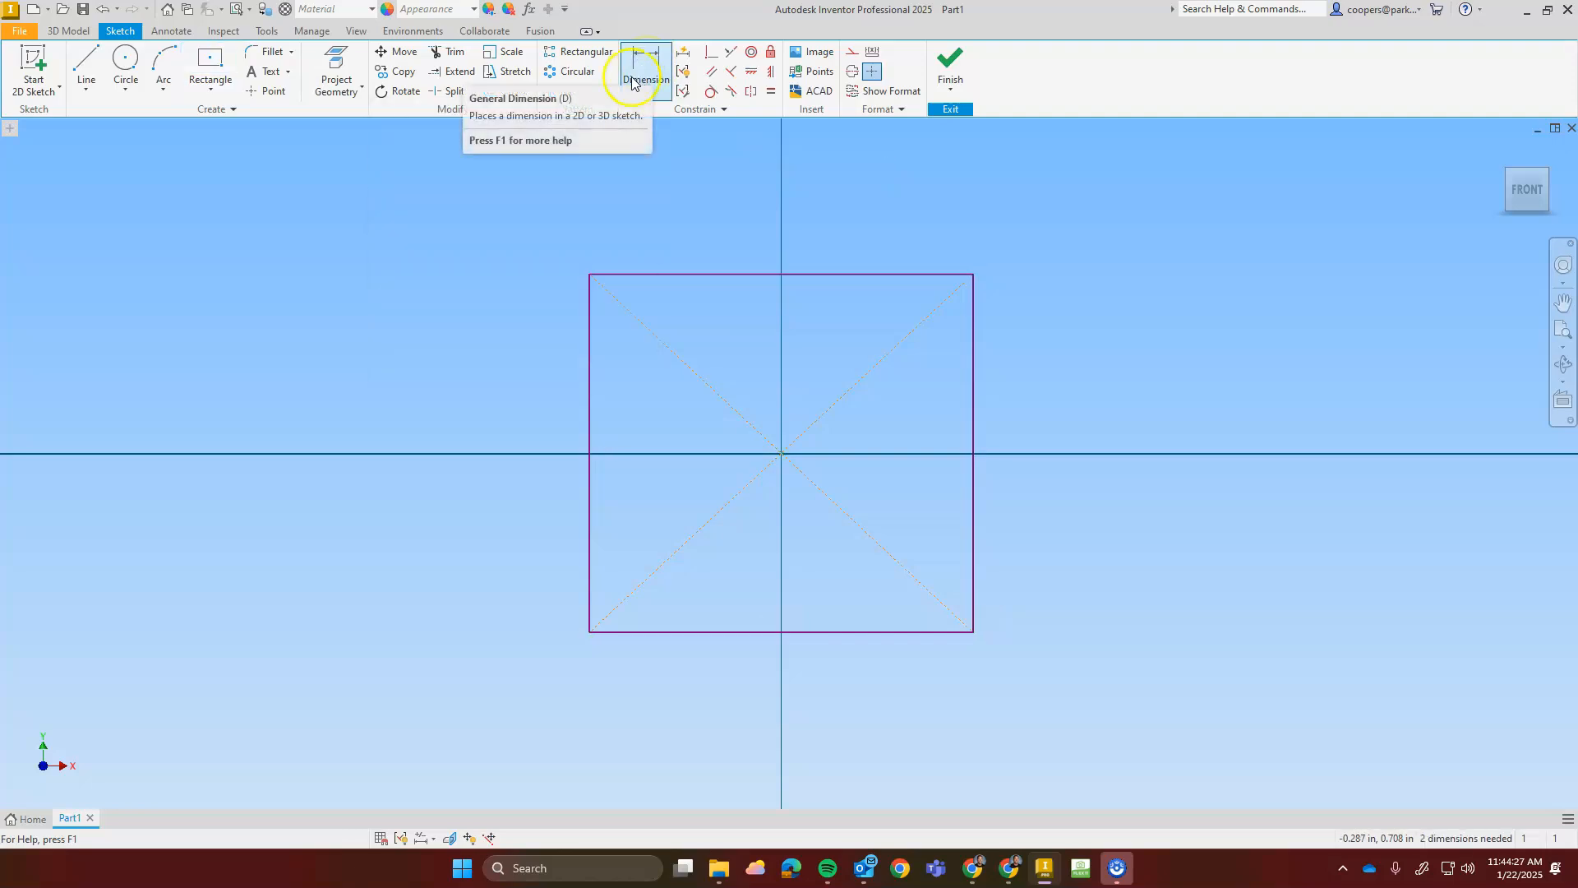
click(647, 69)
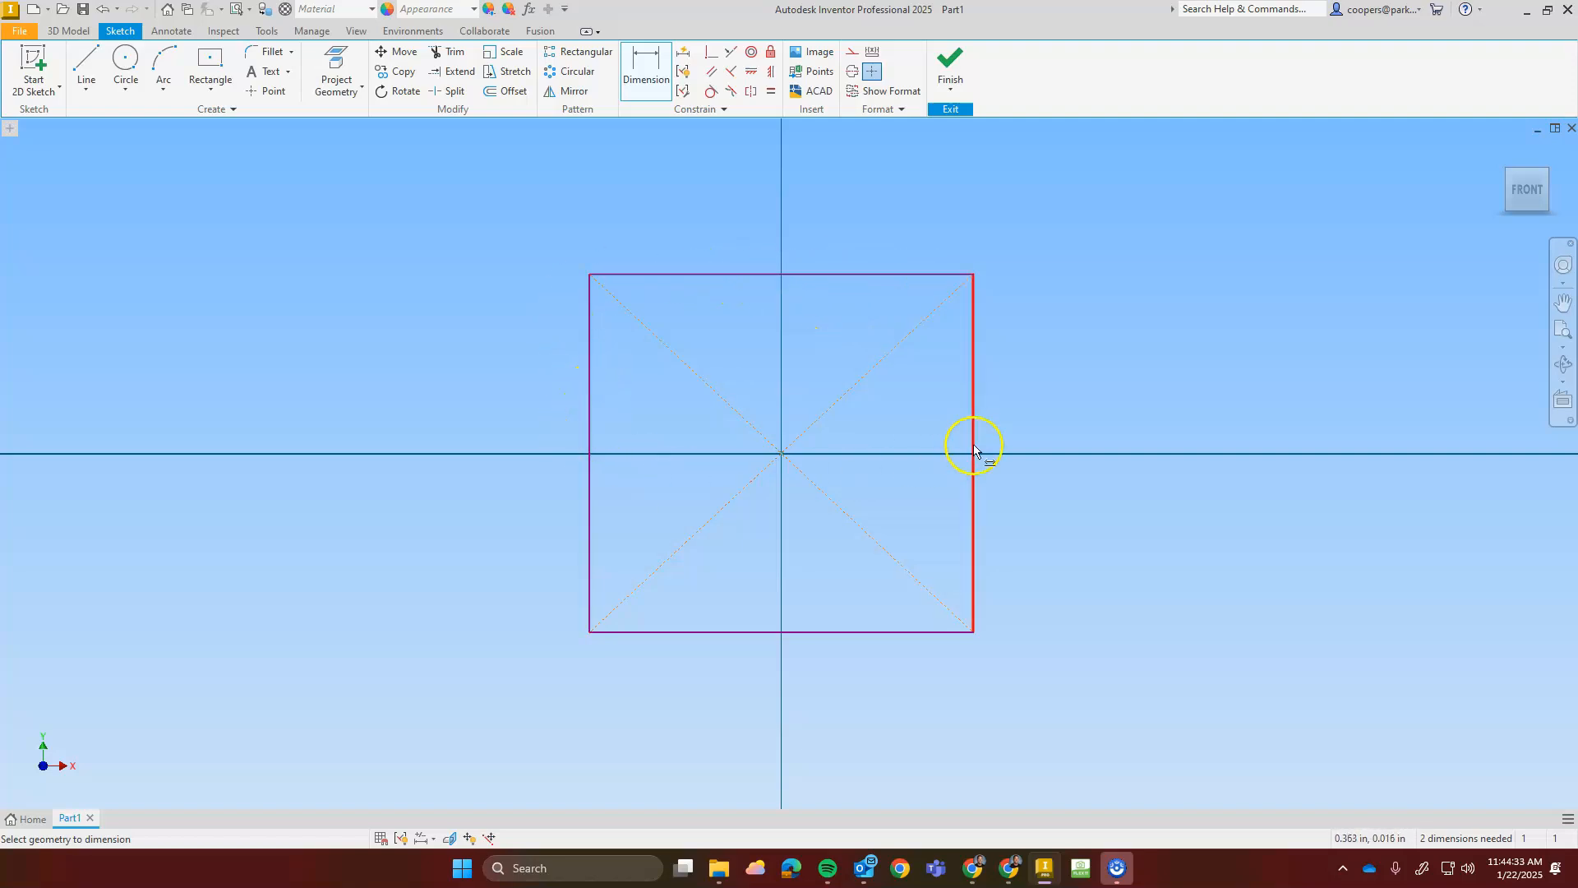
click(589, 430)
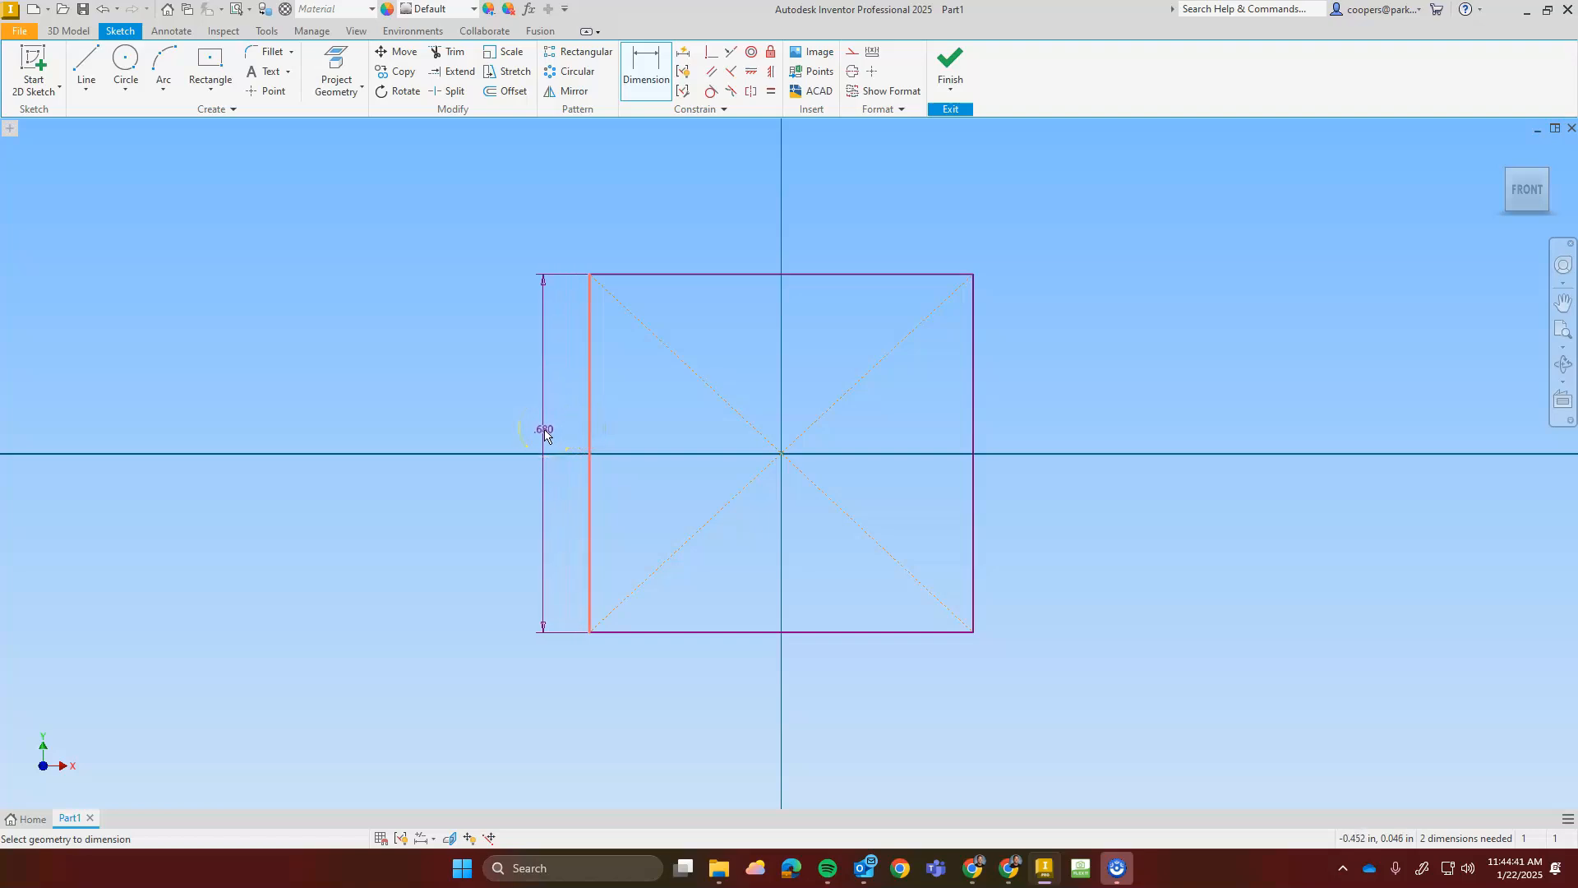
click(544, 429)
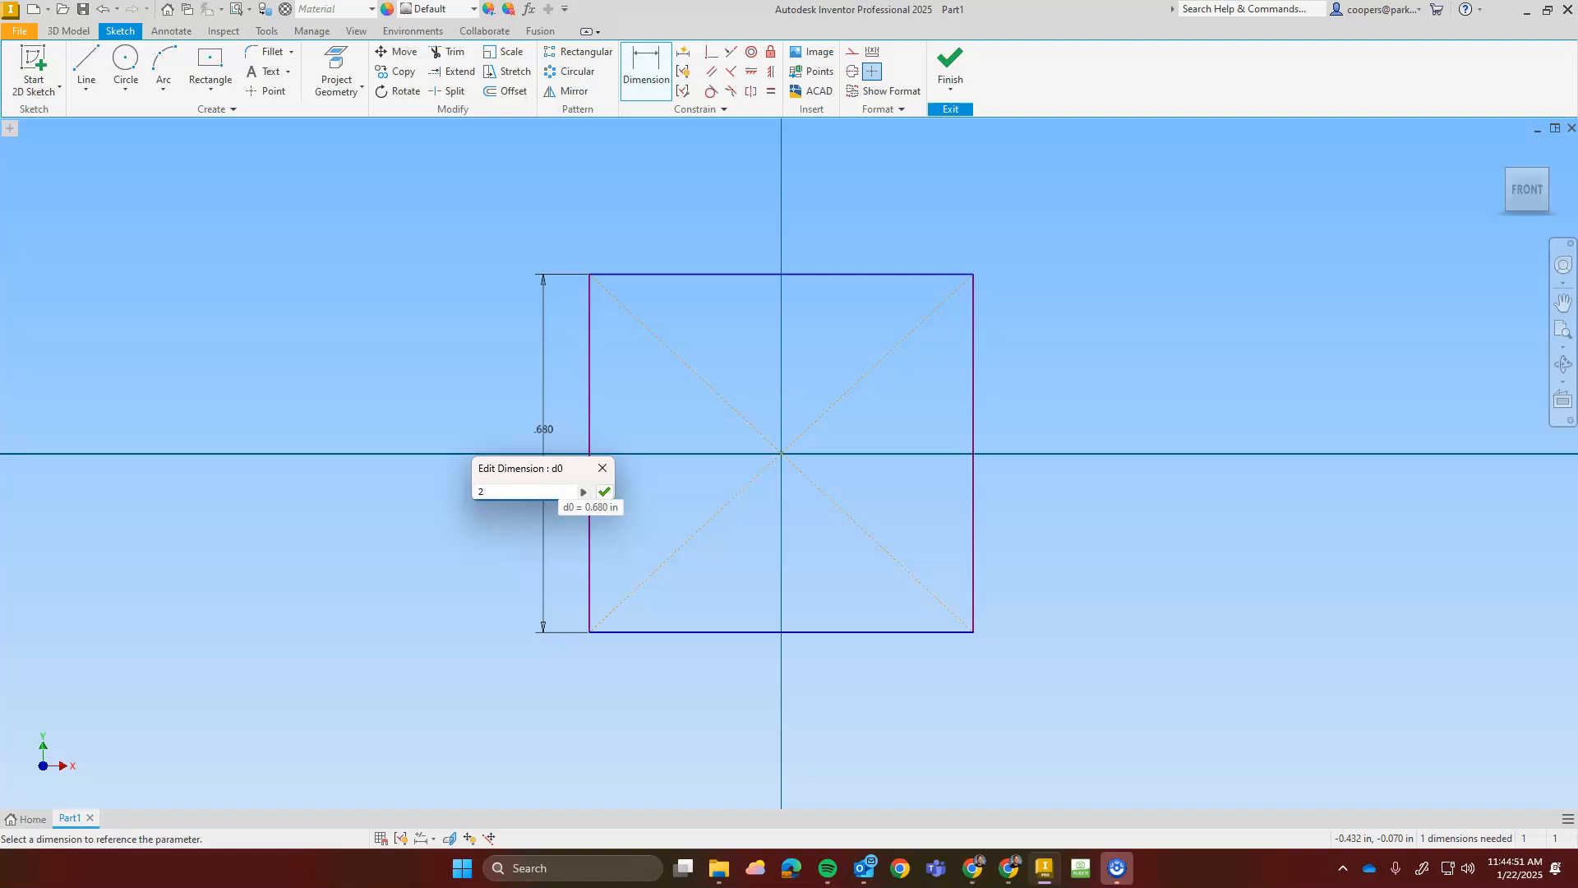
key(Return)
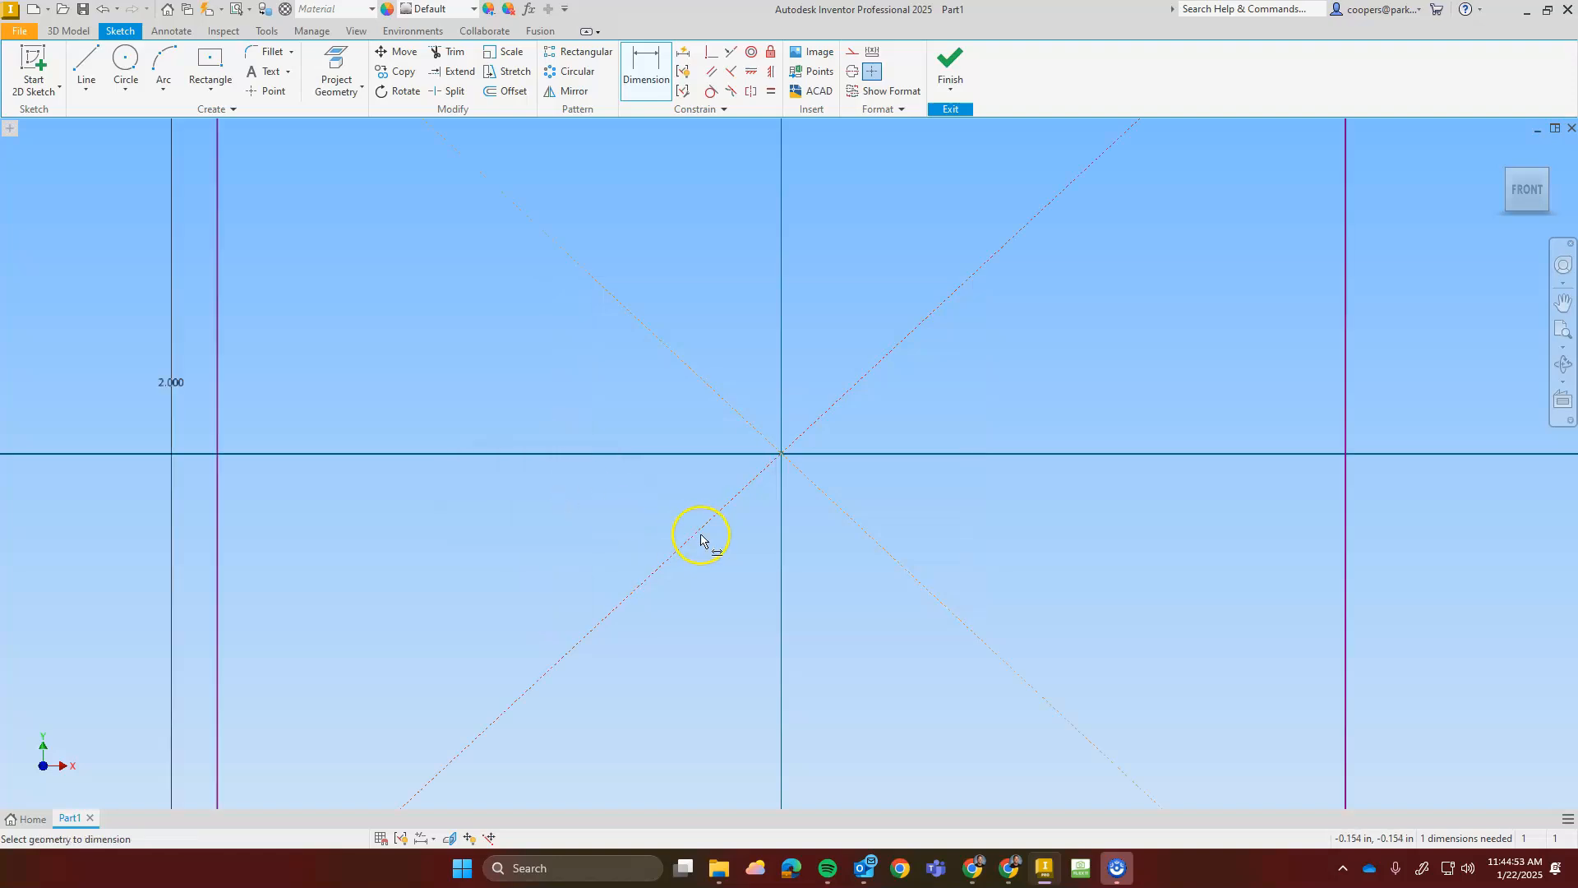
Dimension the rectangle's top horizontal edge to 2 in and finish the sketch
scroll(707, 535, down, 3)
scroll(707, 535, down, 2)
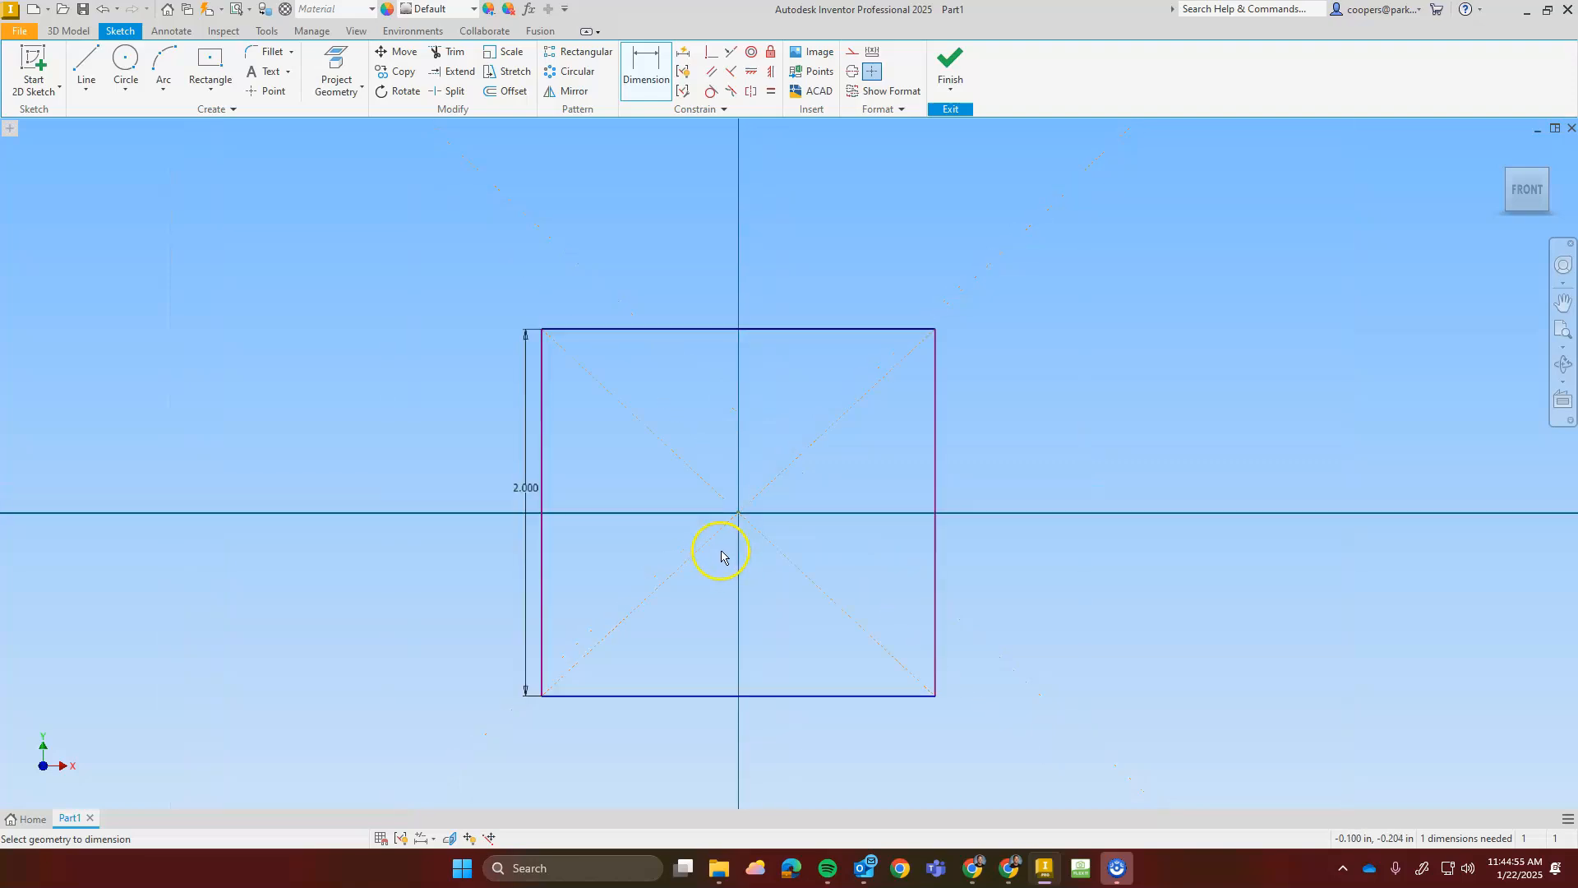
click(683, 329)
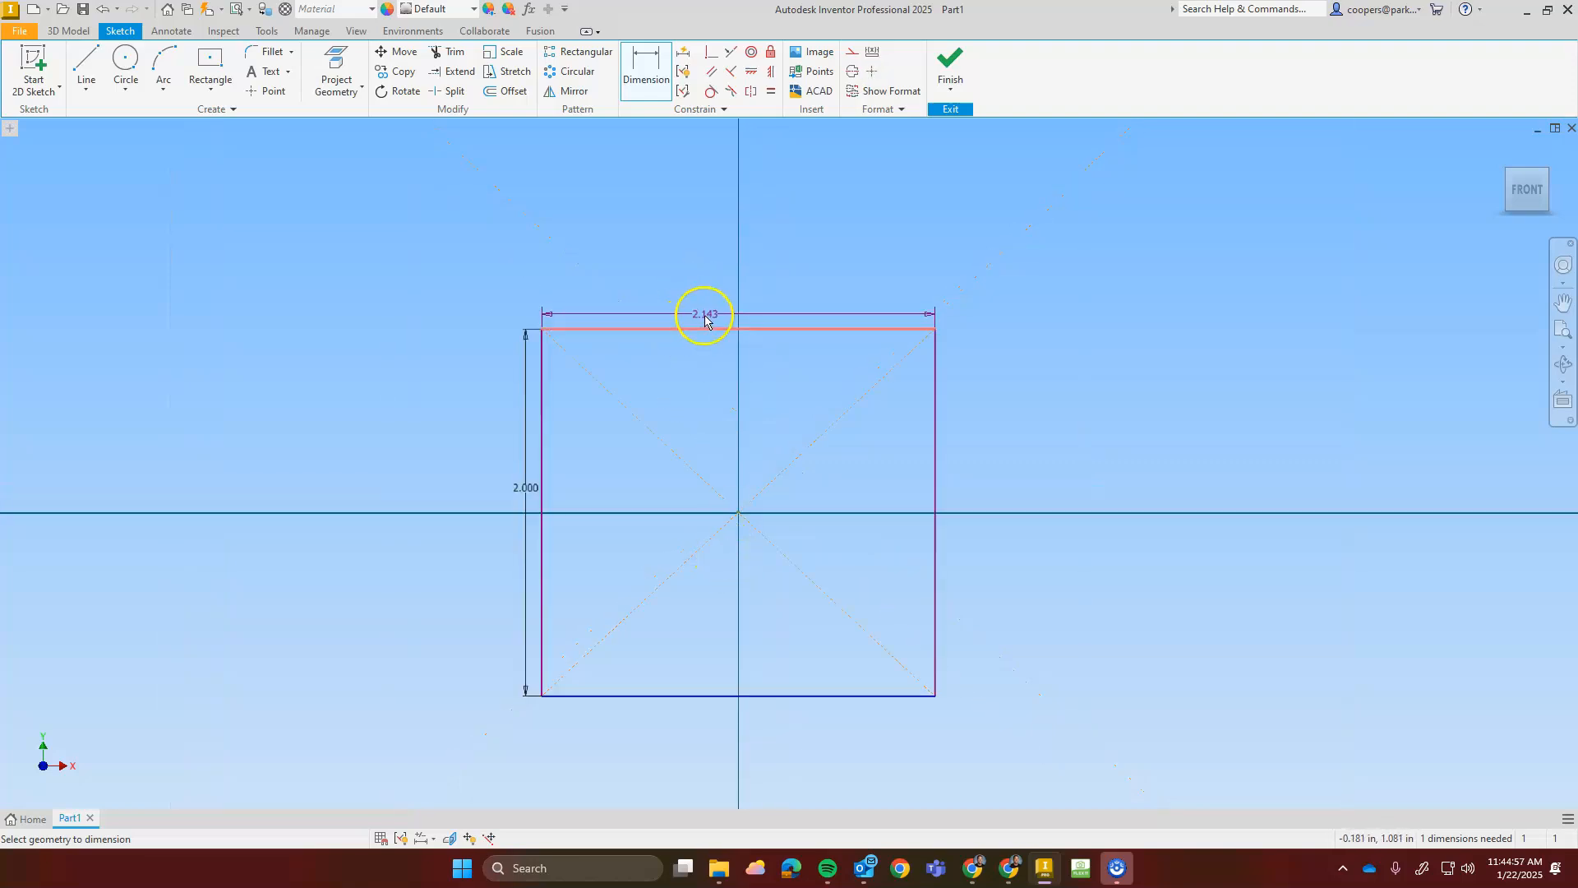
click(715, 301)
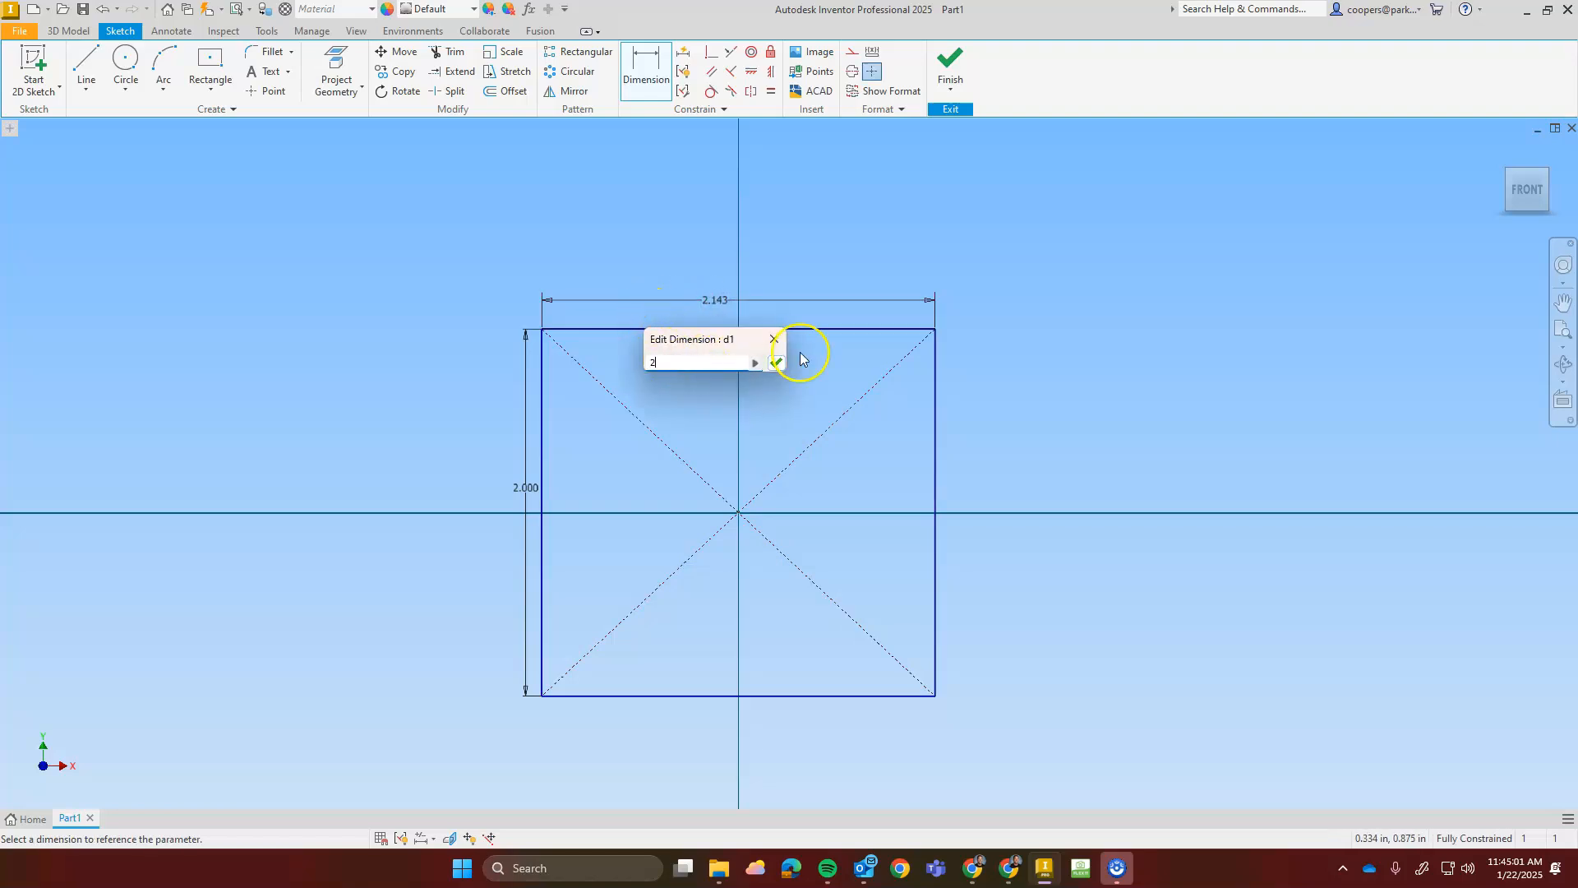
key(Return)
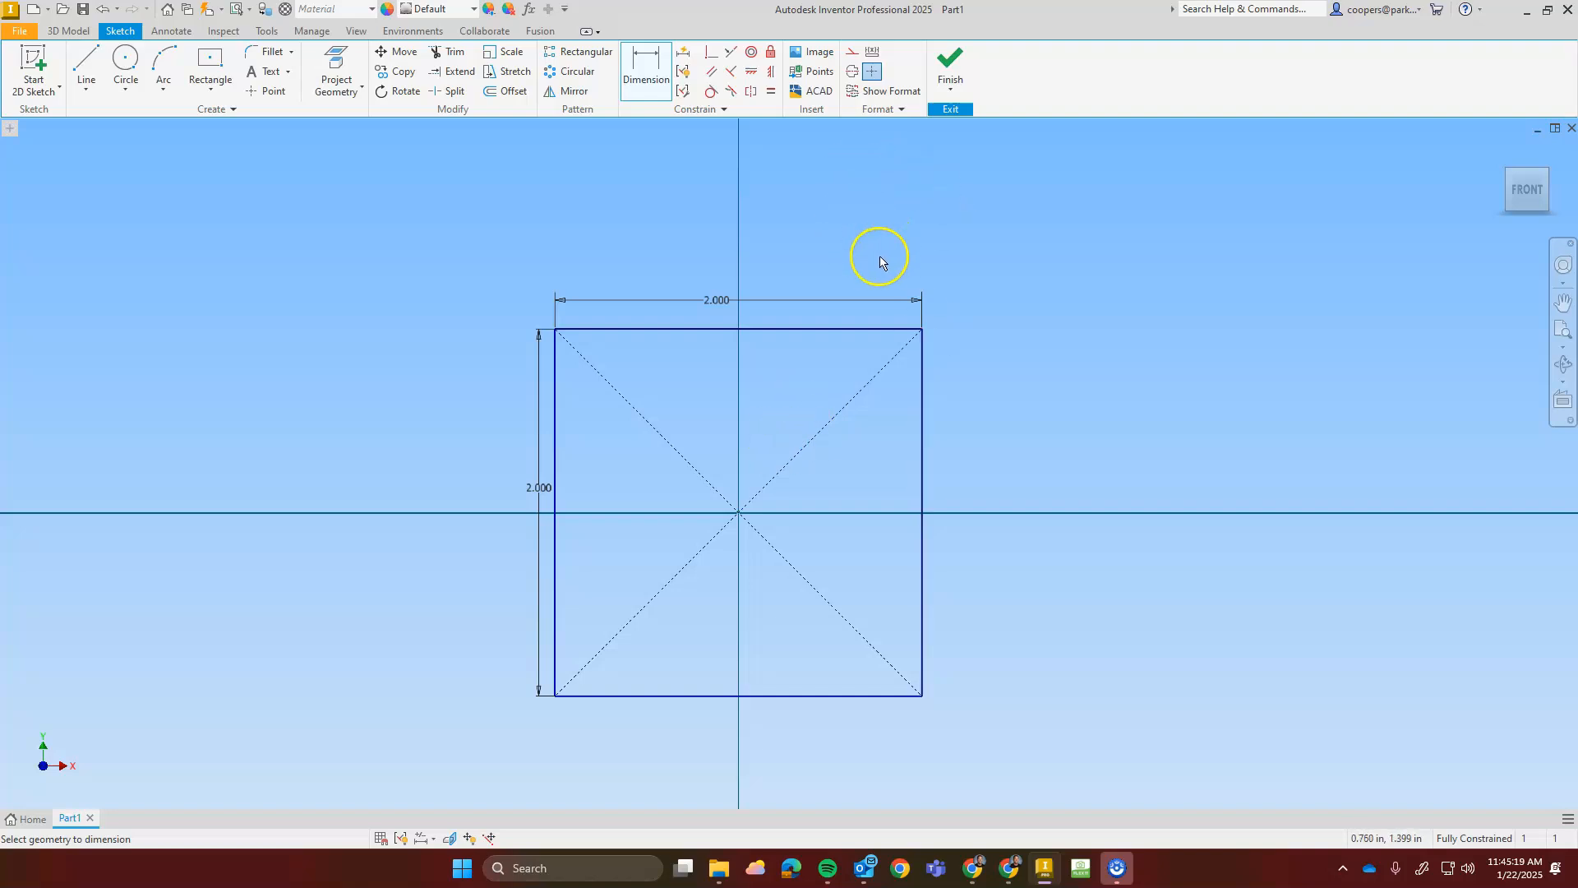
click(953, 66)
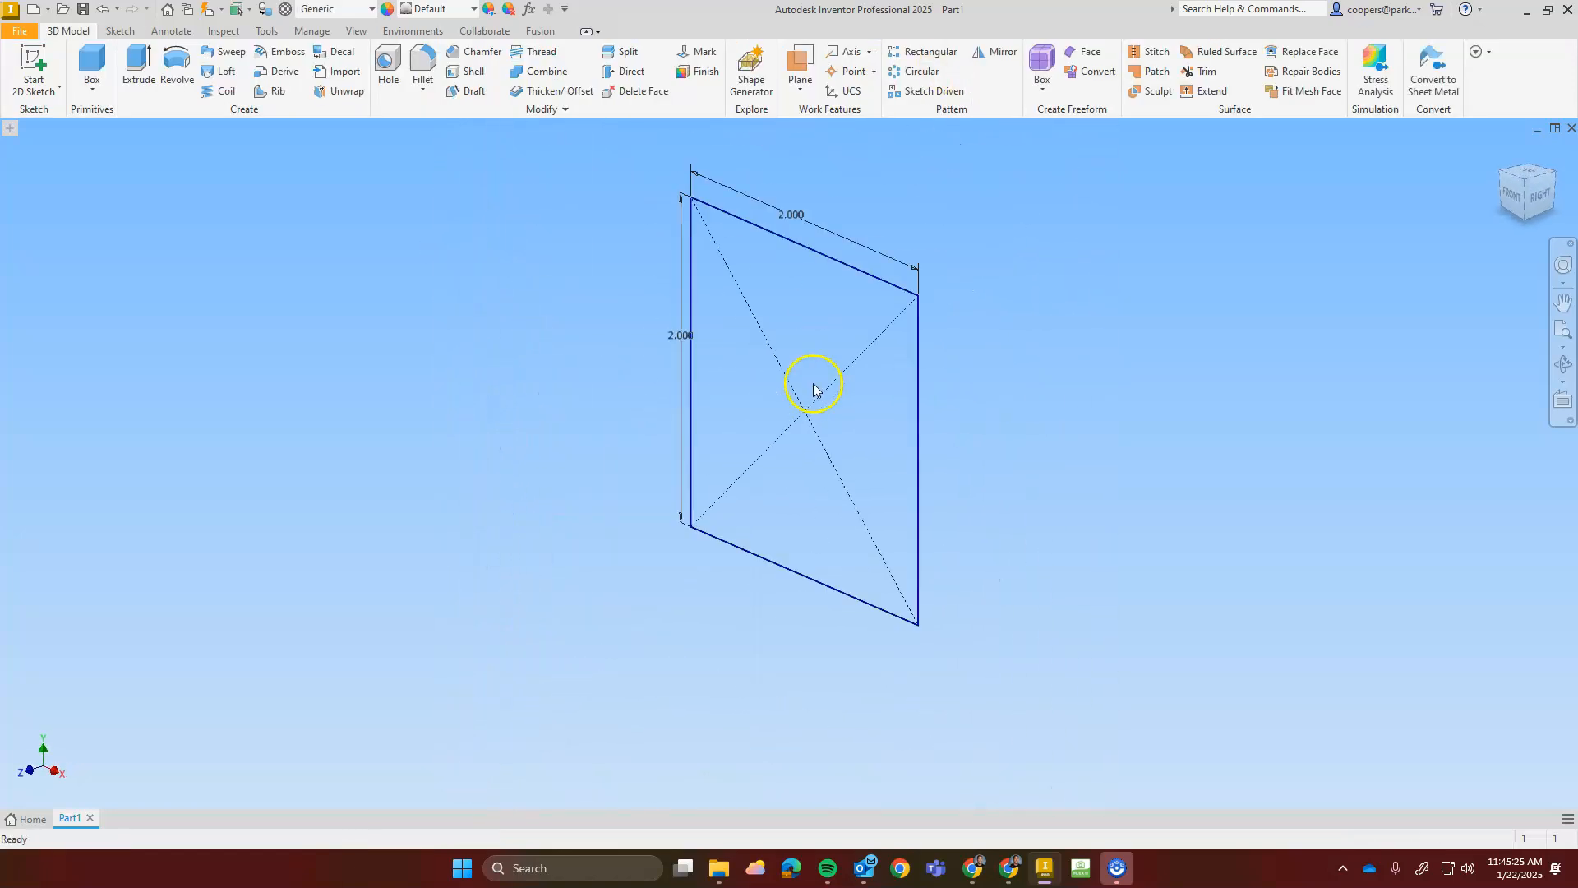
Extrude the square profile by 2 in to form the solid cube
middle_drag(1046, 373, 986, 413)
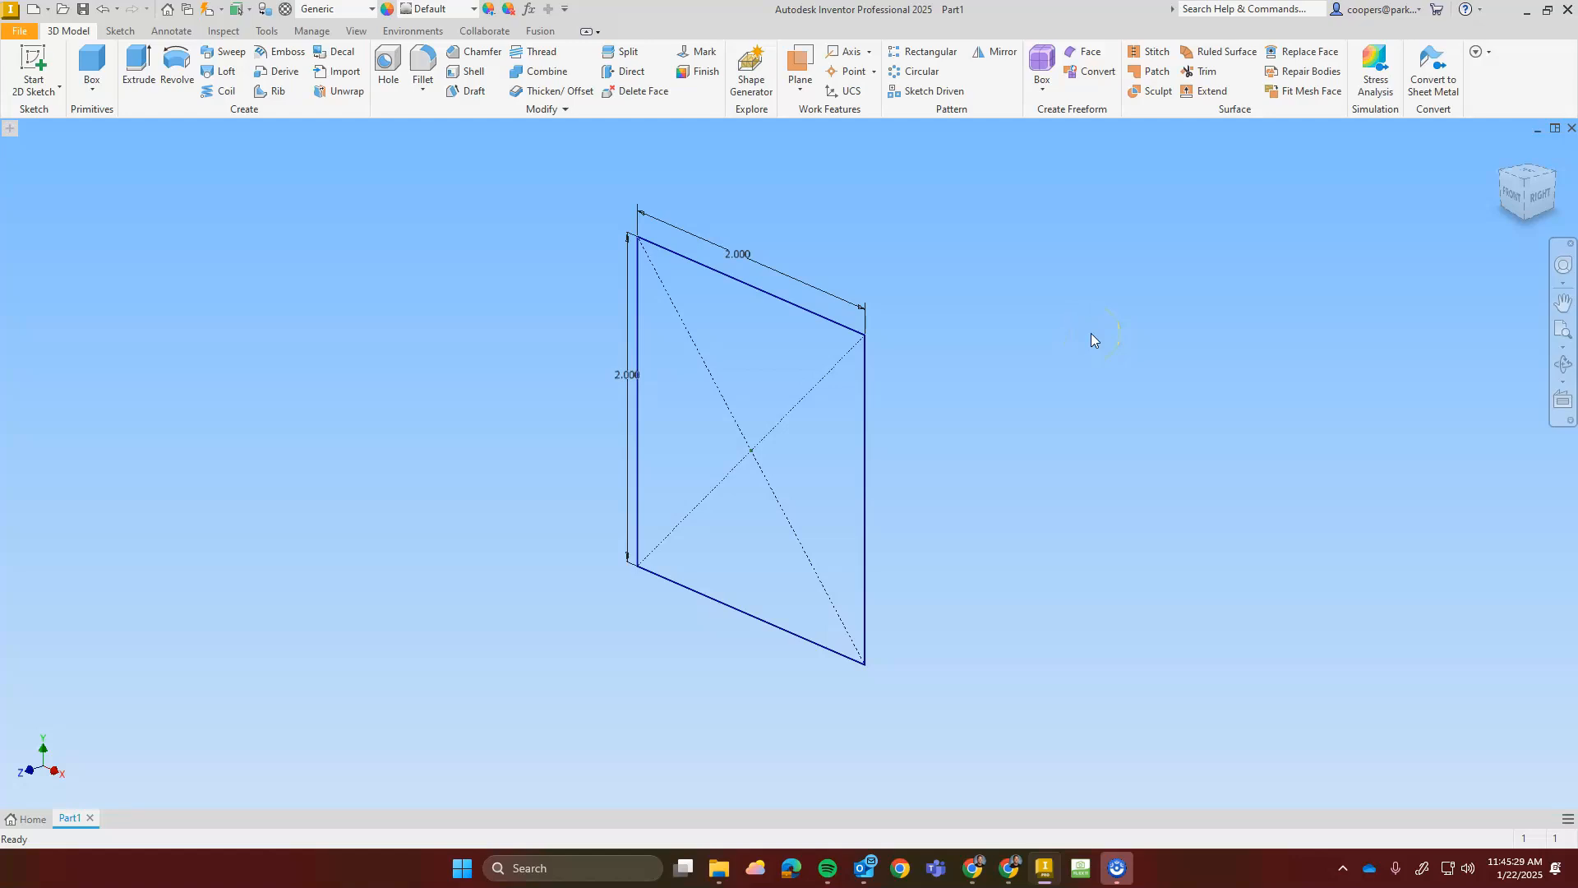
drag(1529, 191, 1511, 155)
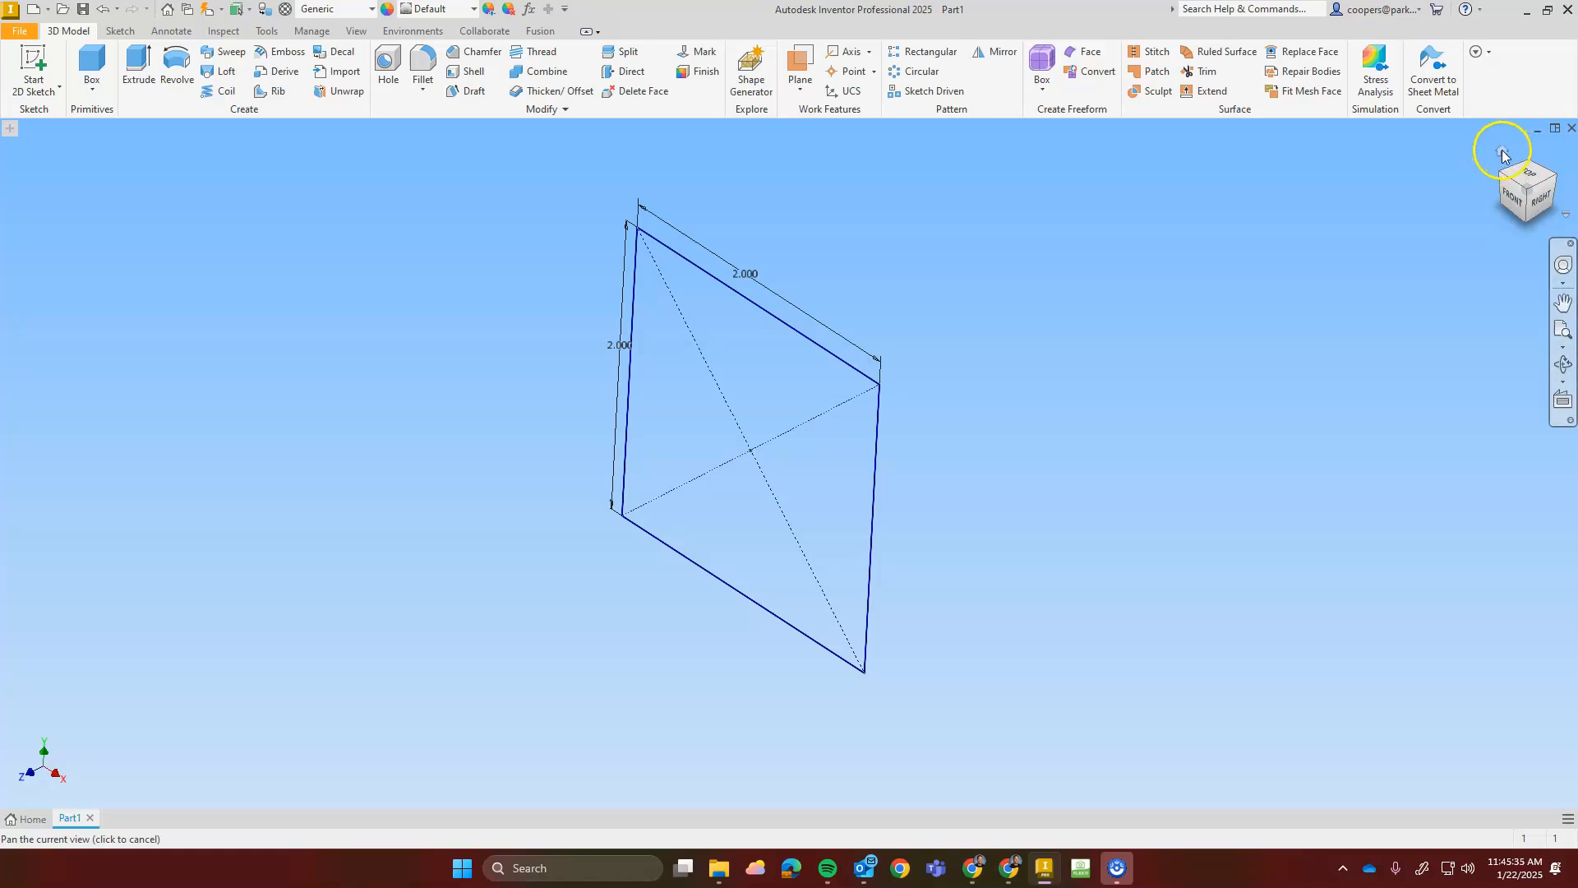
click(1502, 155)
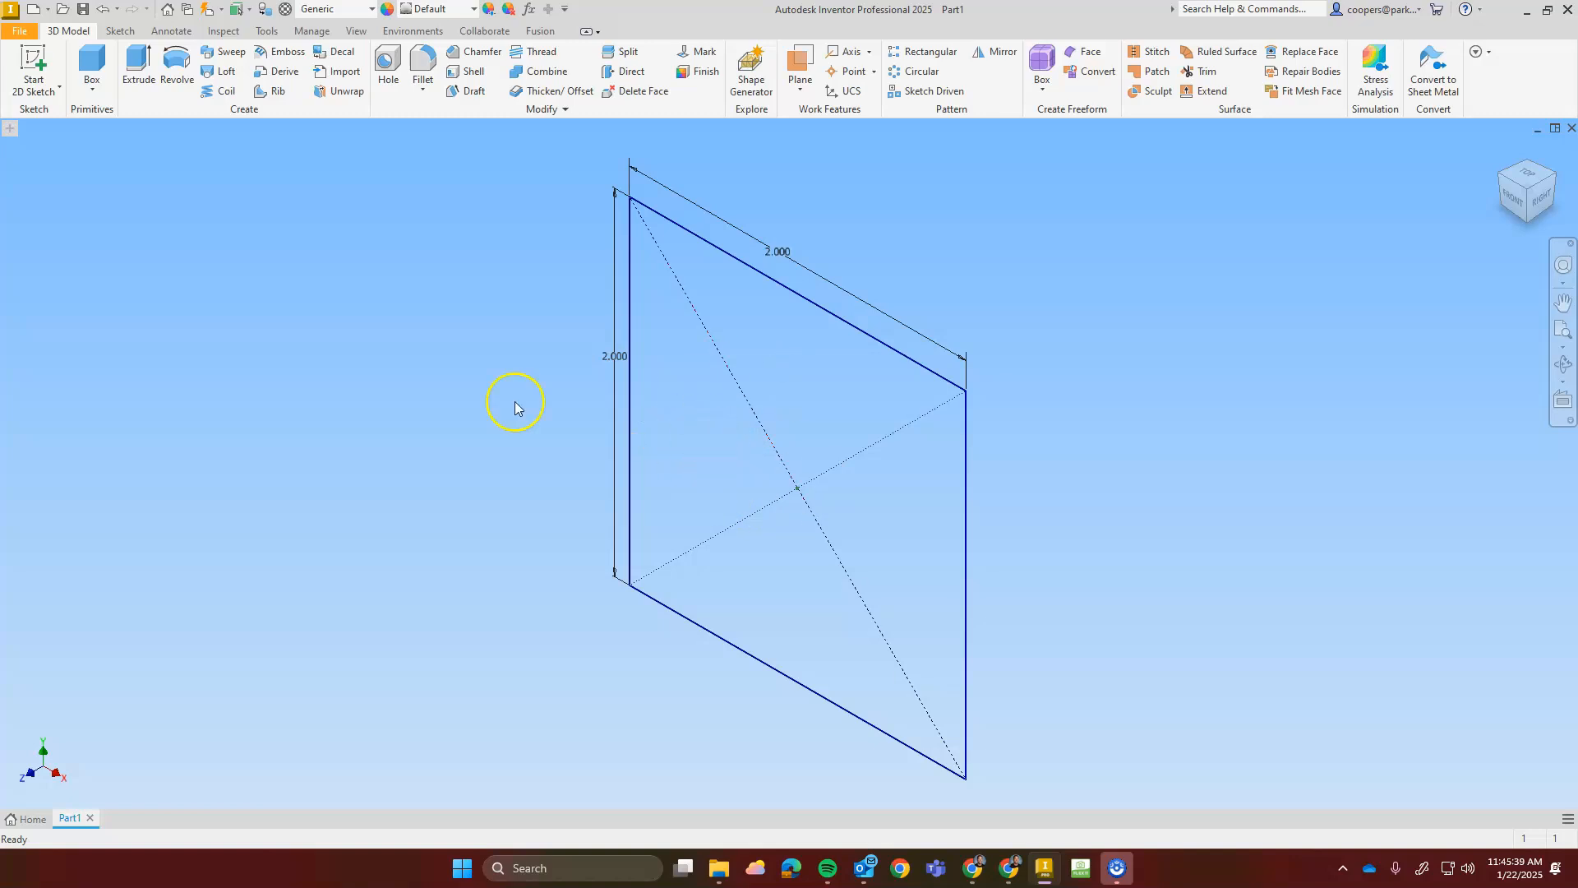
click(138, 62)
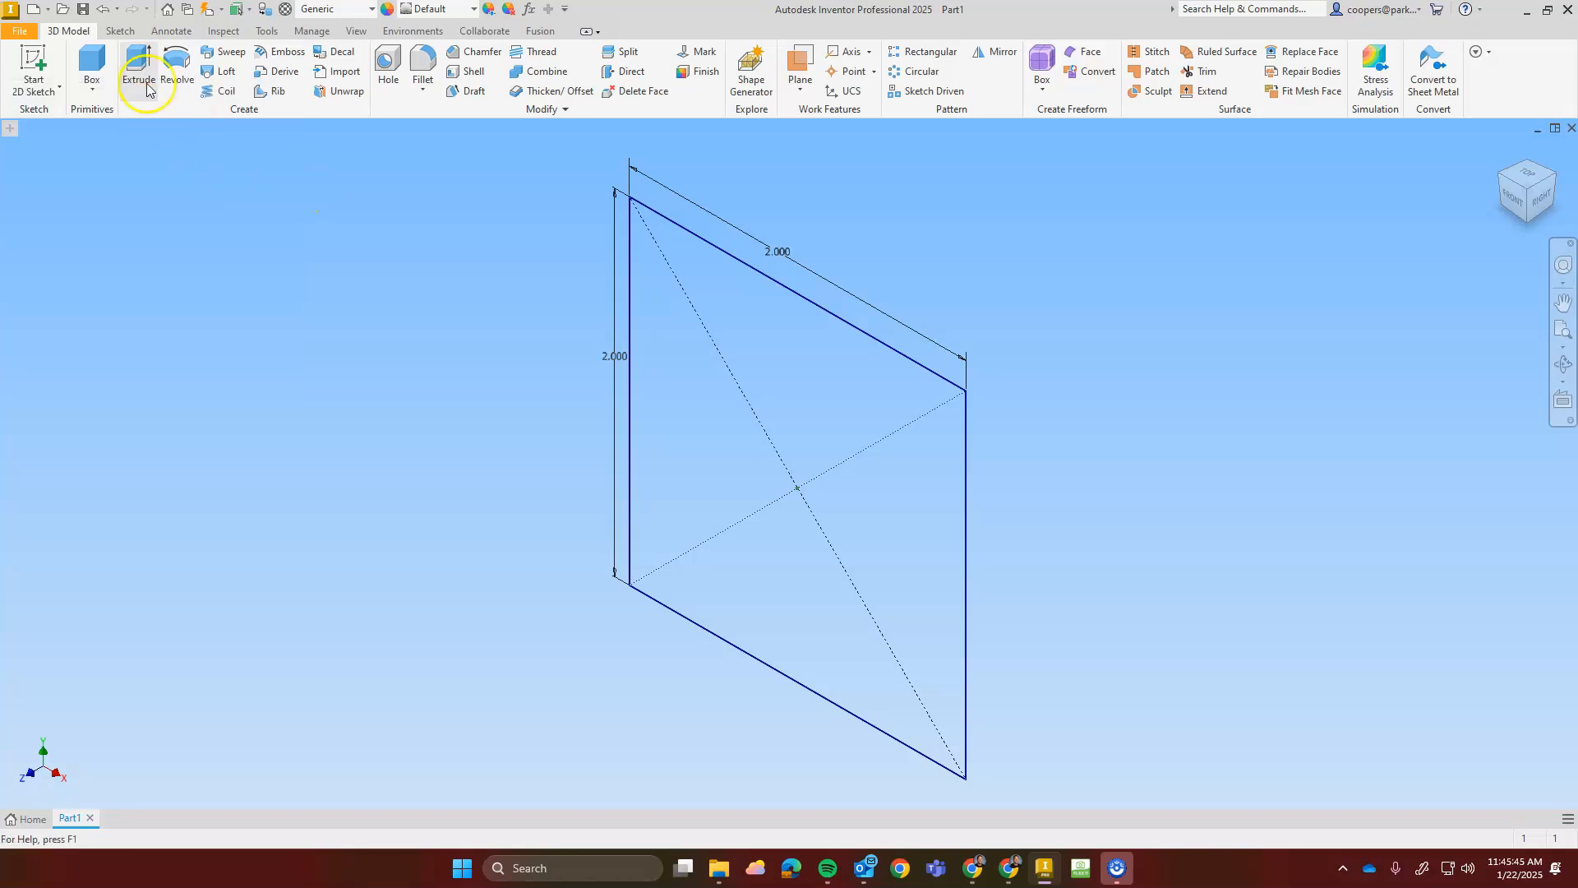
click(139, 62)
click(729, 367)
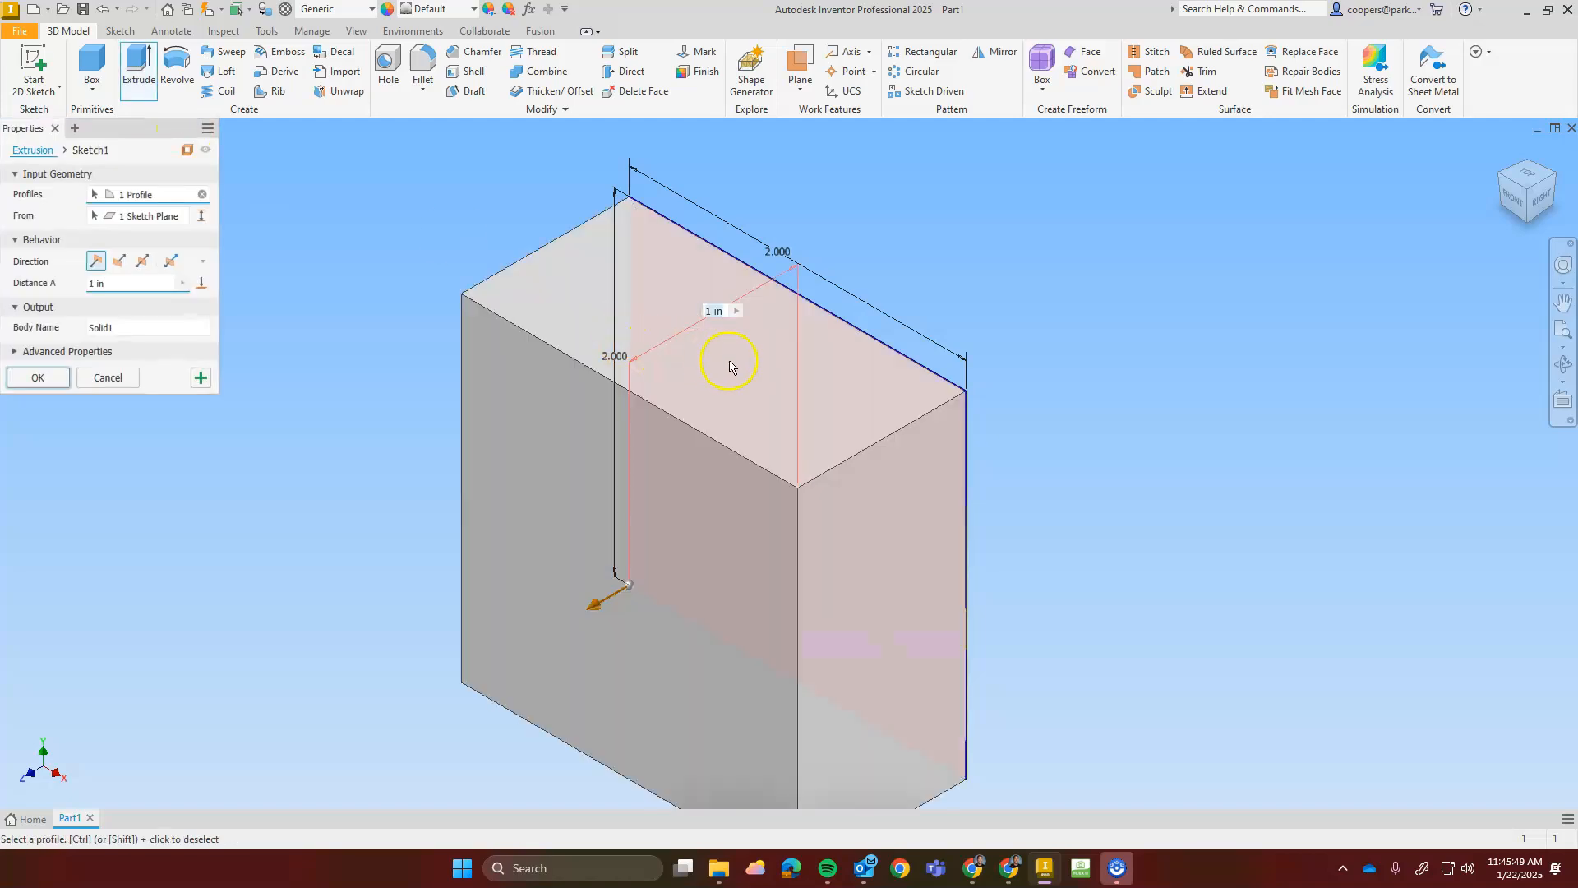
drag(156, 136, 364, 274)
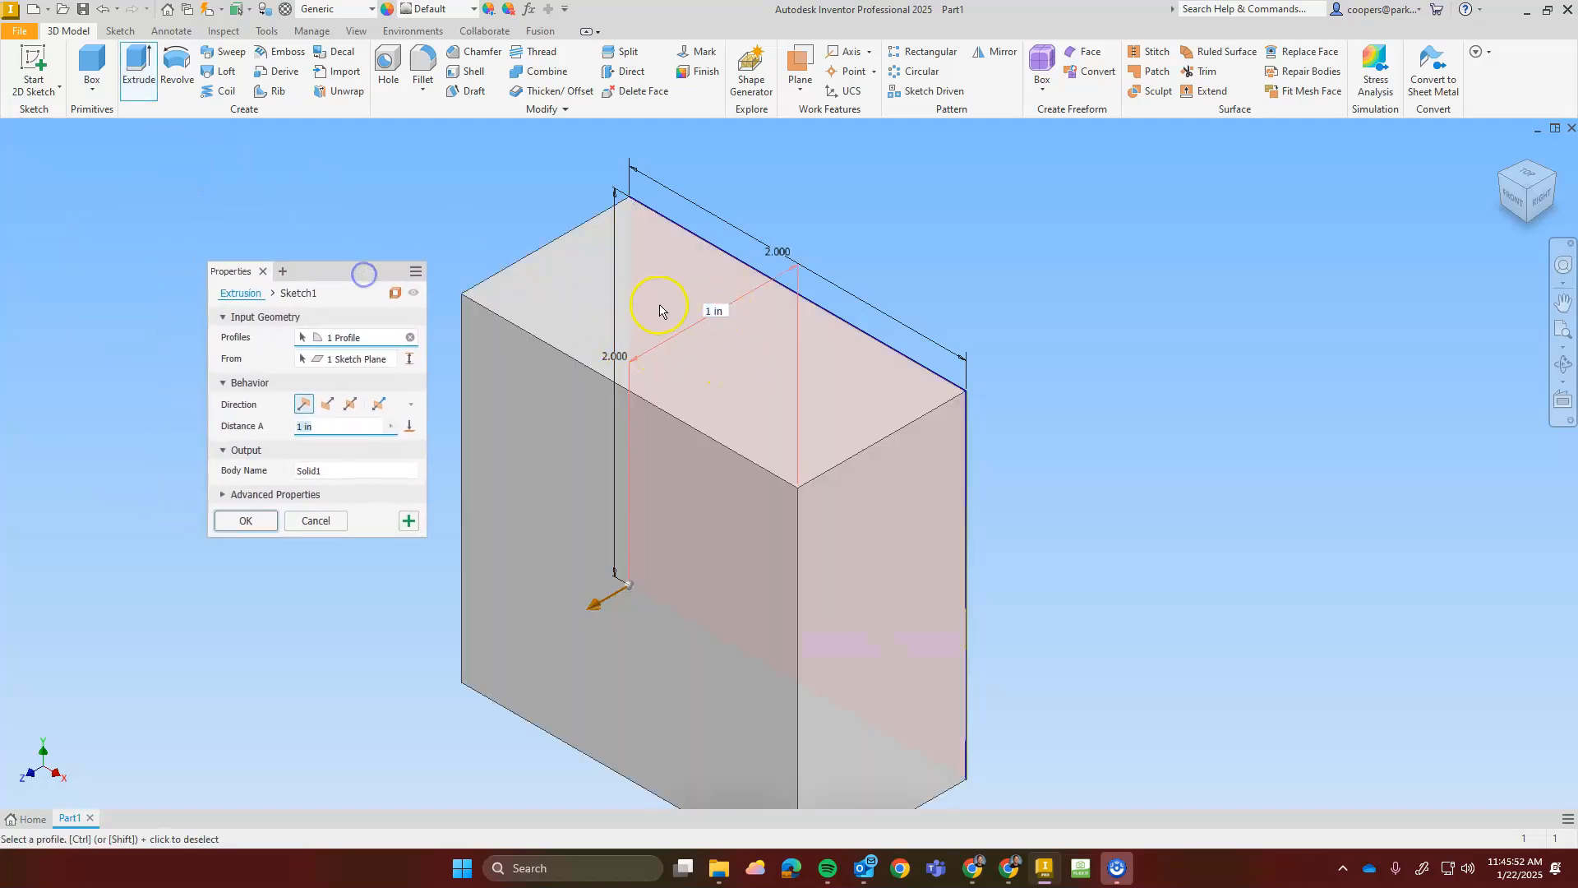
click(711, 311)
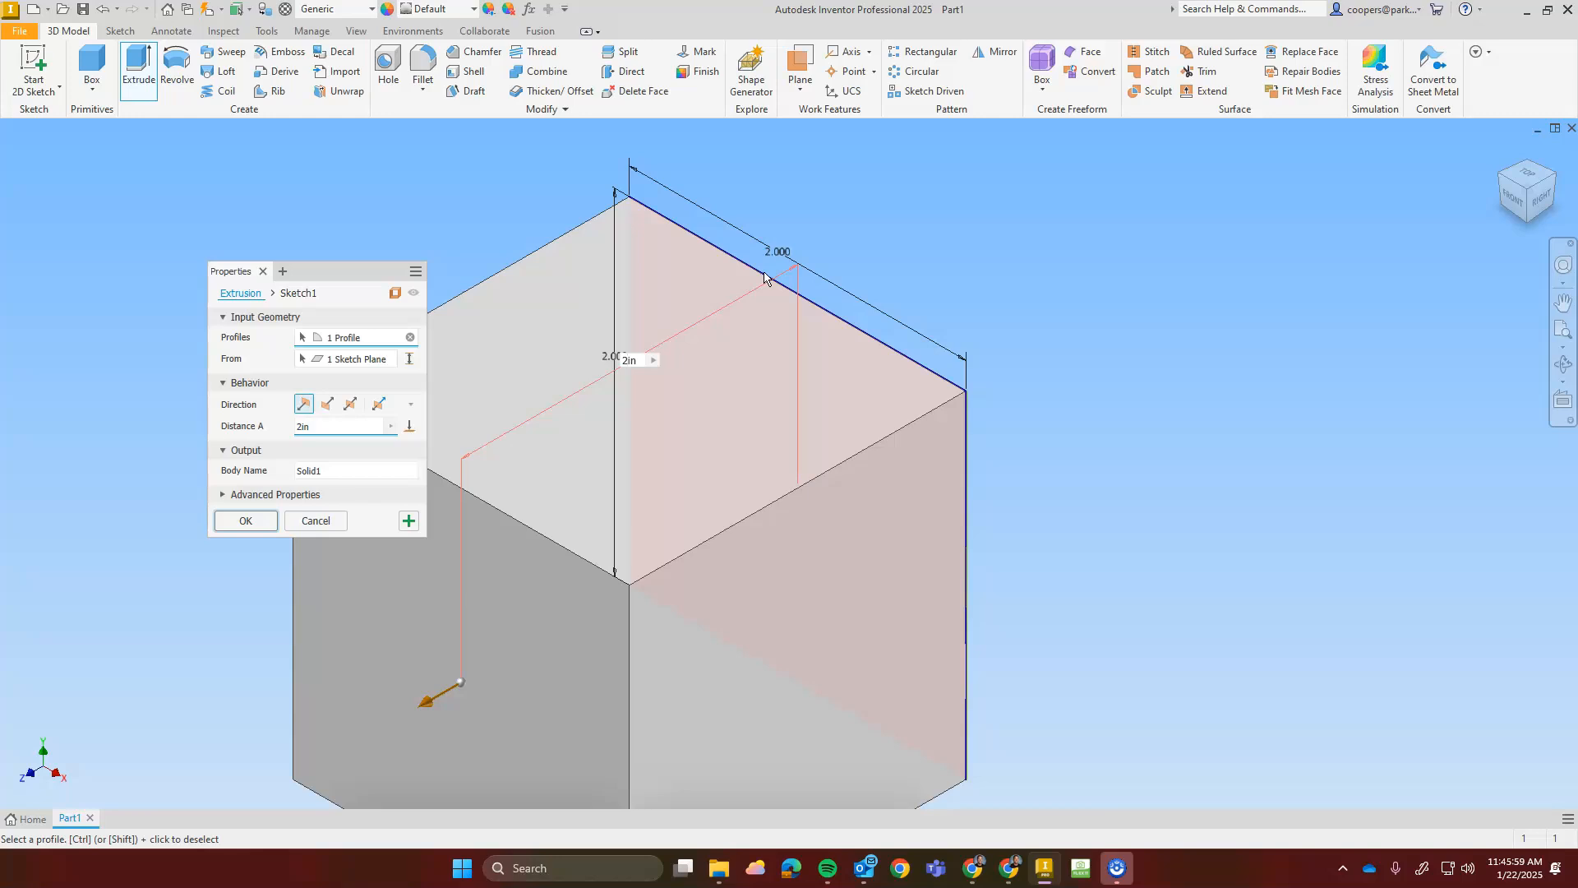
key(Return)
click(751, 296)
click(1027, 391)
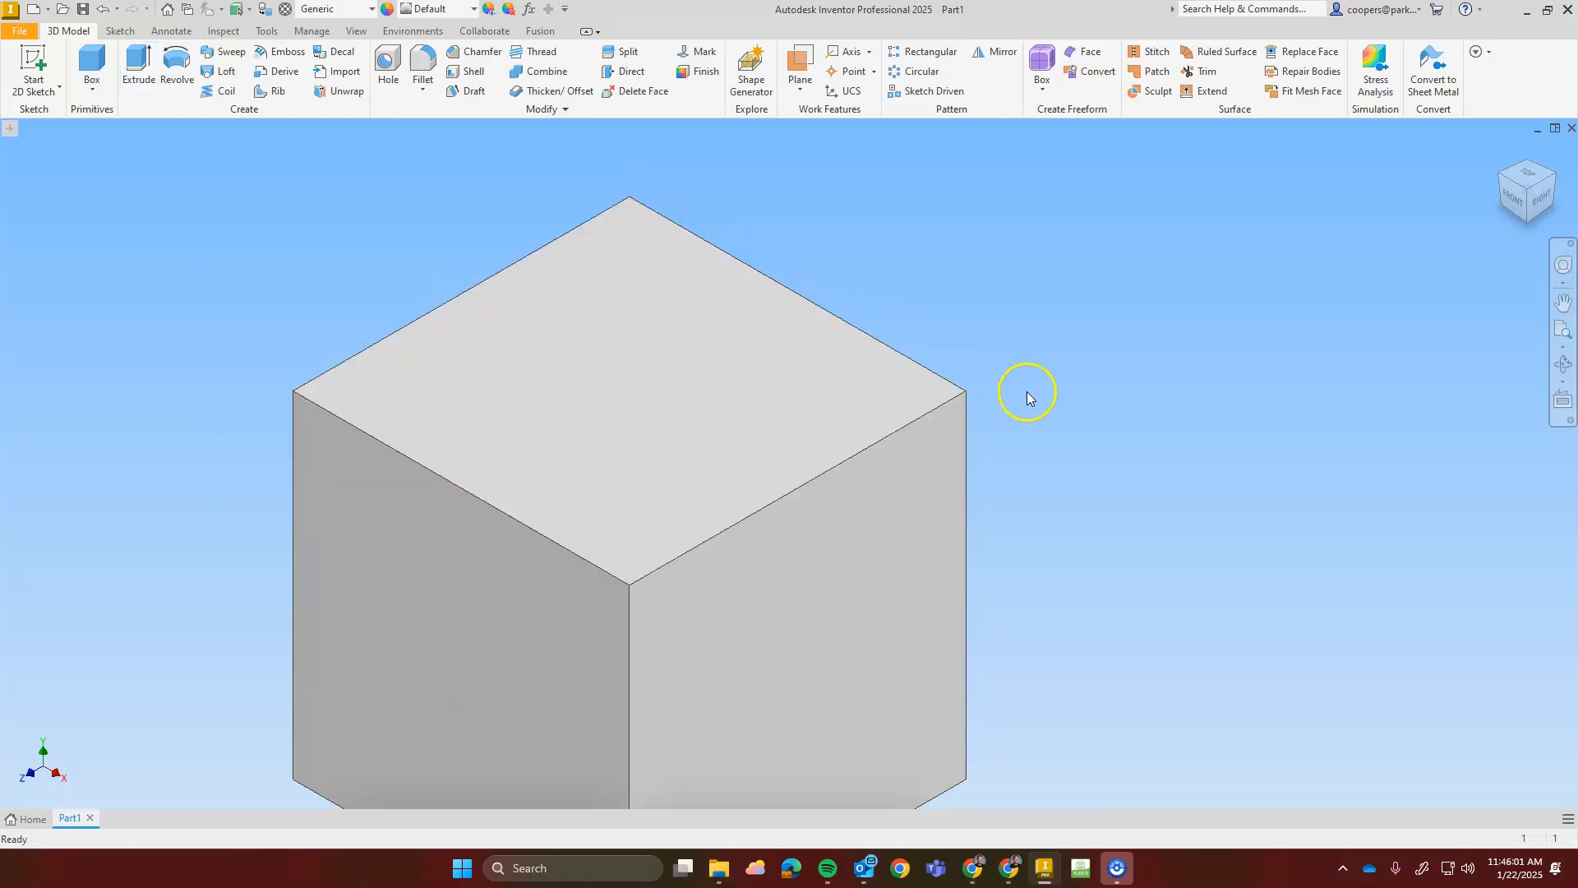
scroll(1027, 391, down, 3)
click(803, 398)
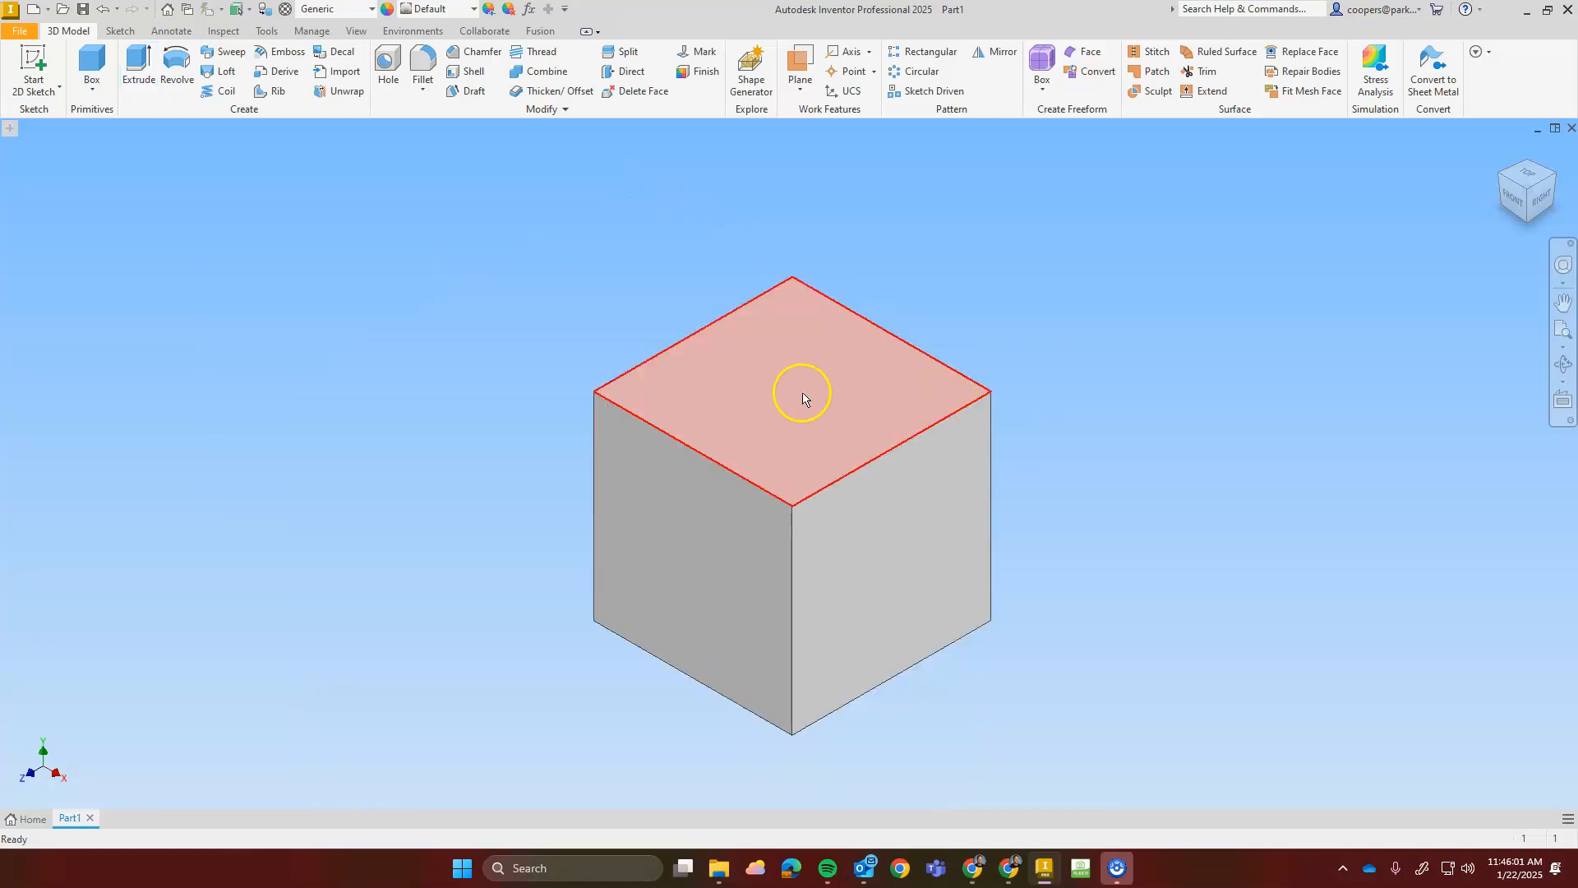
Display the Model Browser and widen it
click(10, 128)
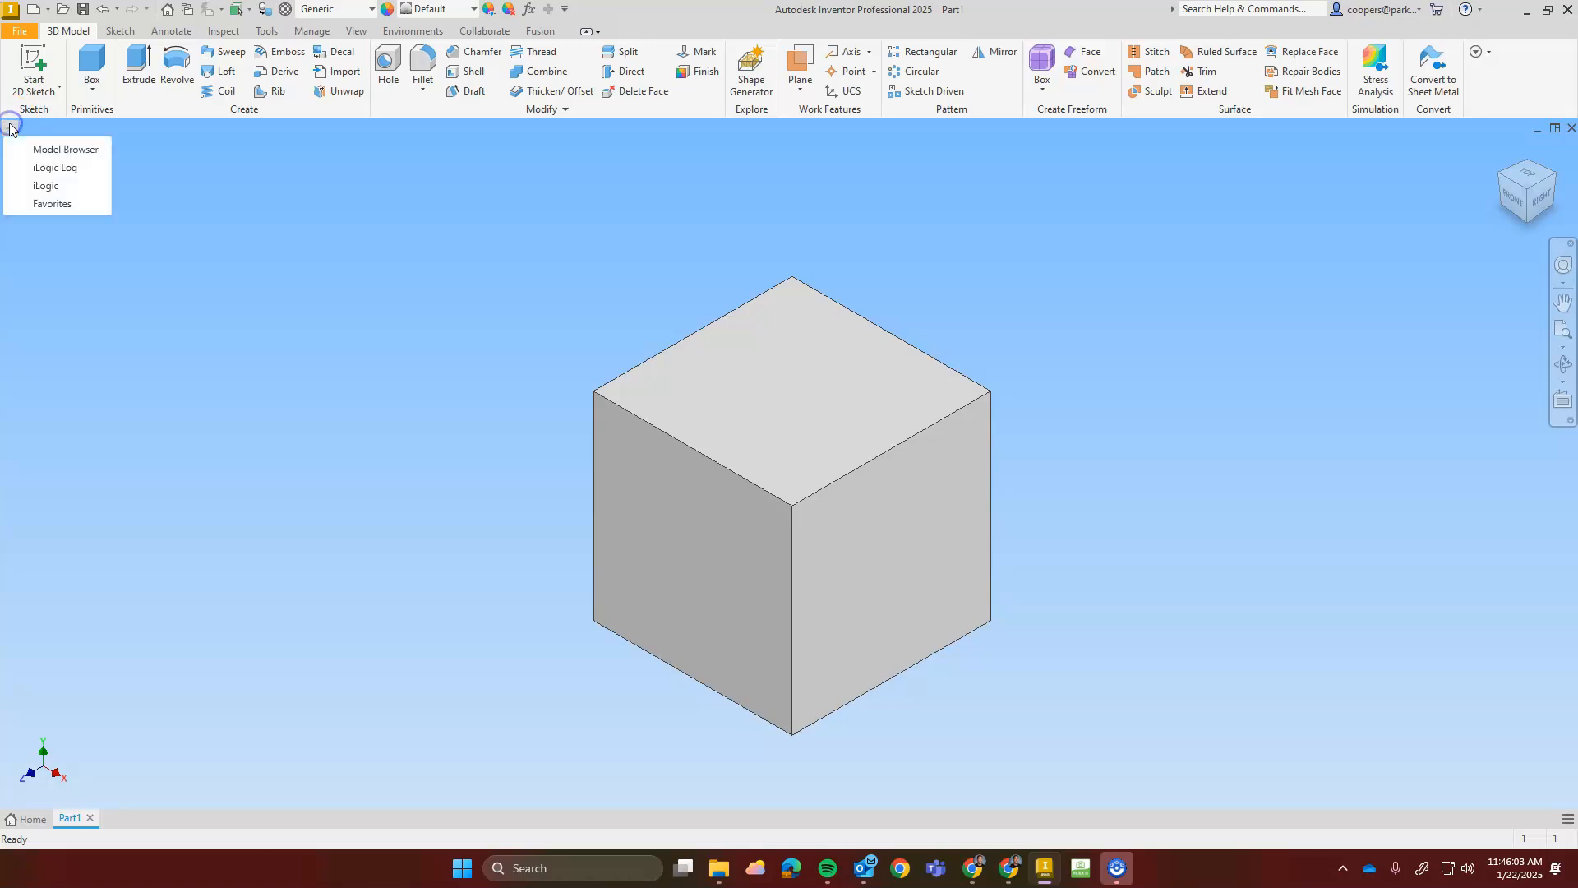
click(50, 149)
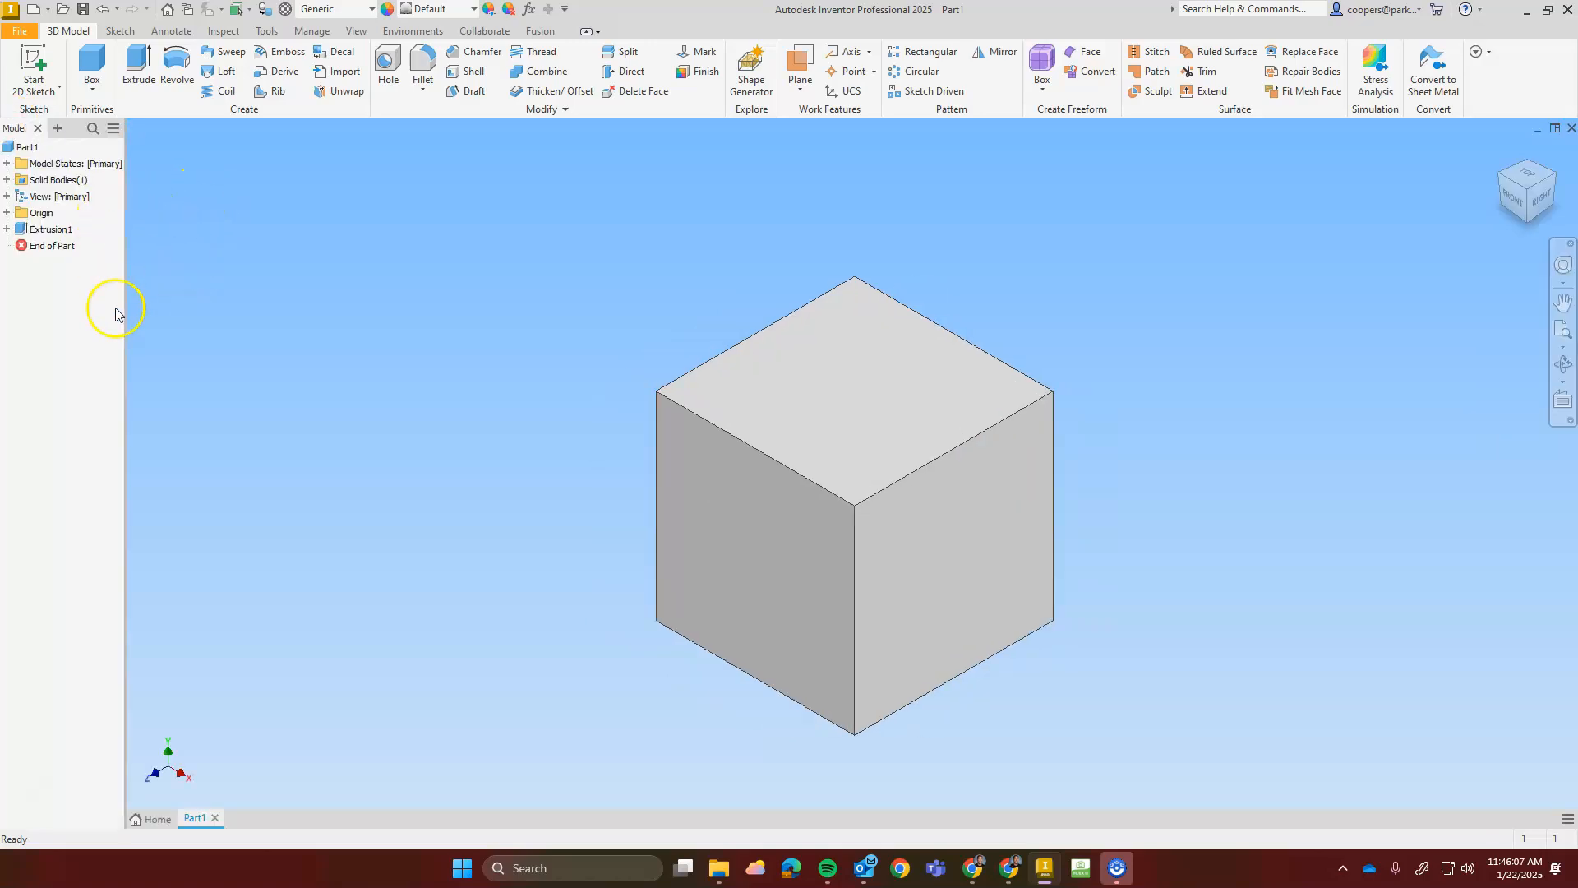
drag(124, 354, 176, 351)
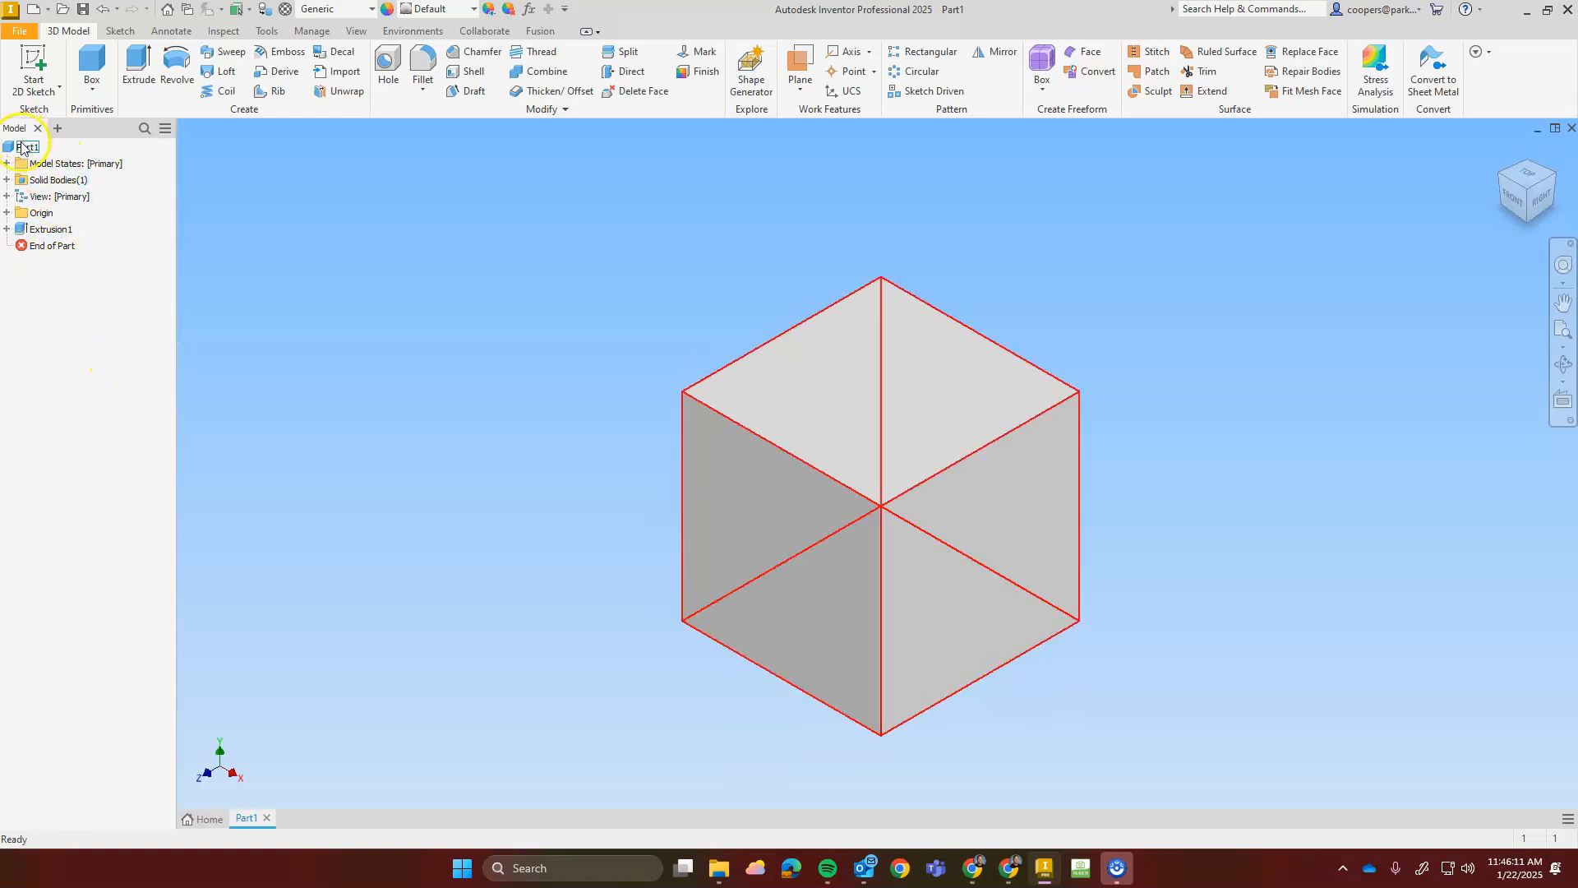
Reopen Sketch1 under Extrusion1, check its width and height dimensions, and finish the sketch
click(29, 230)
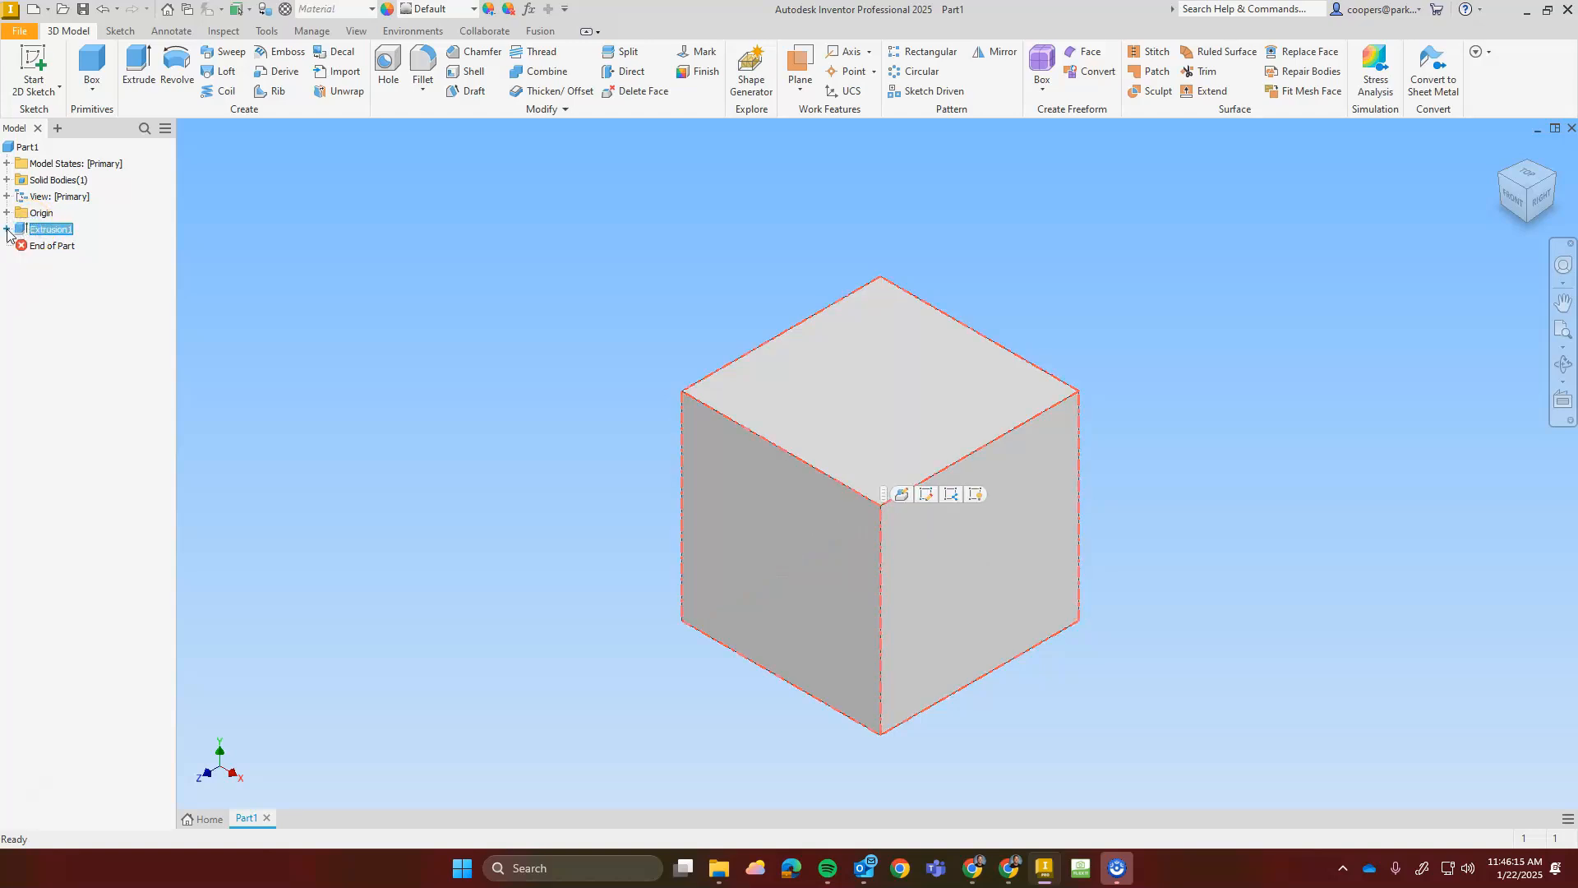
click(7, 229)
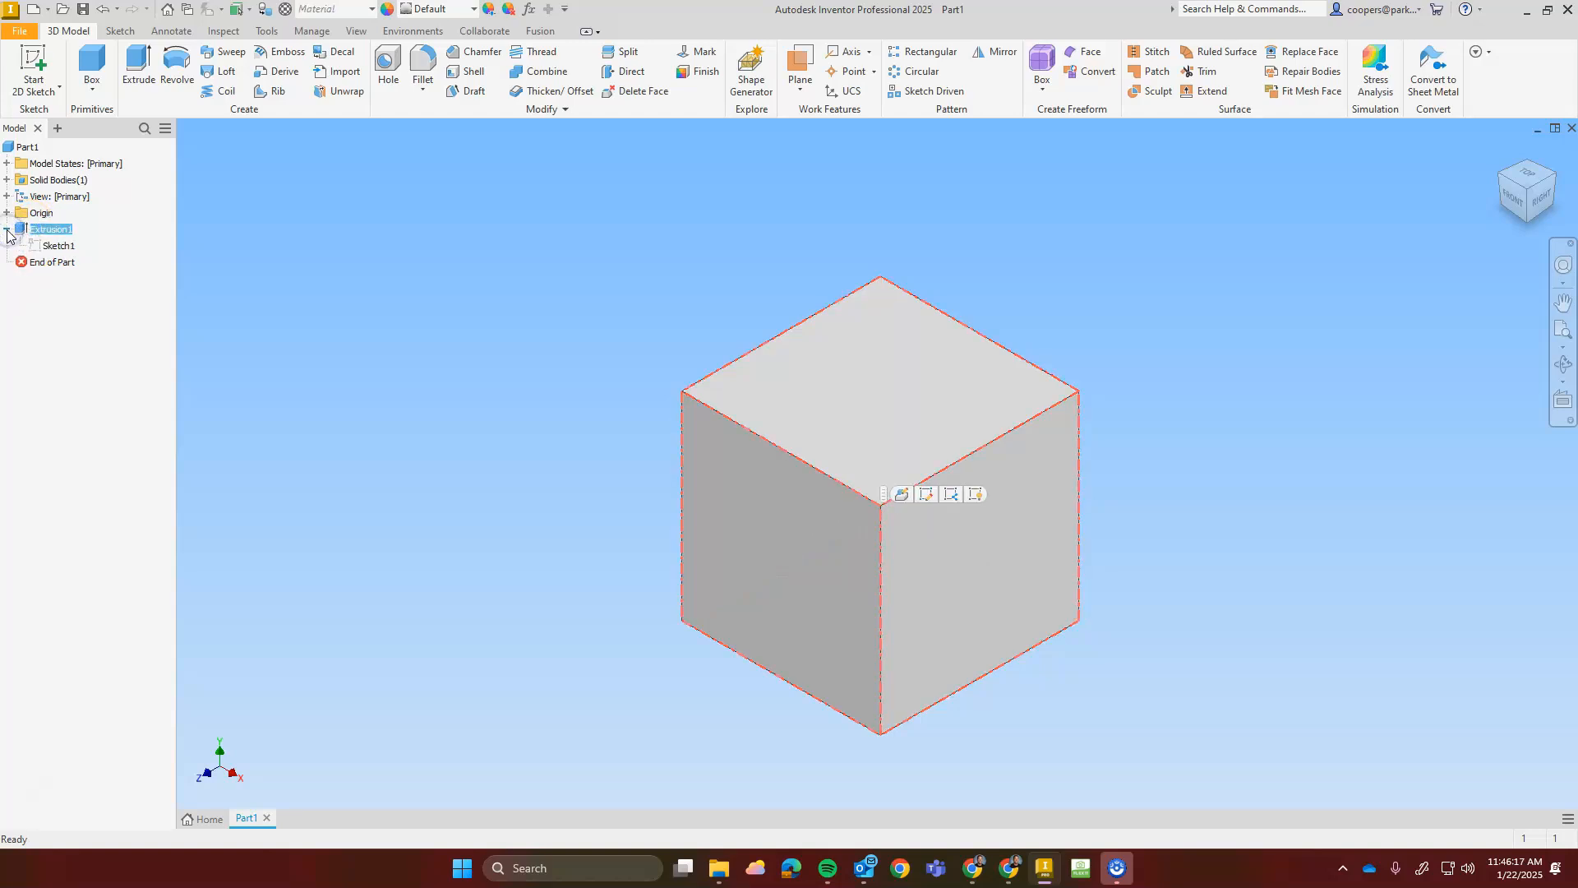
click(45, 247)
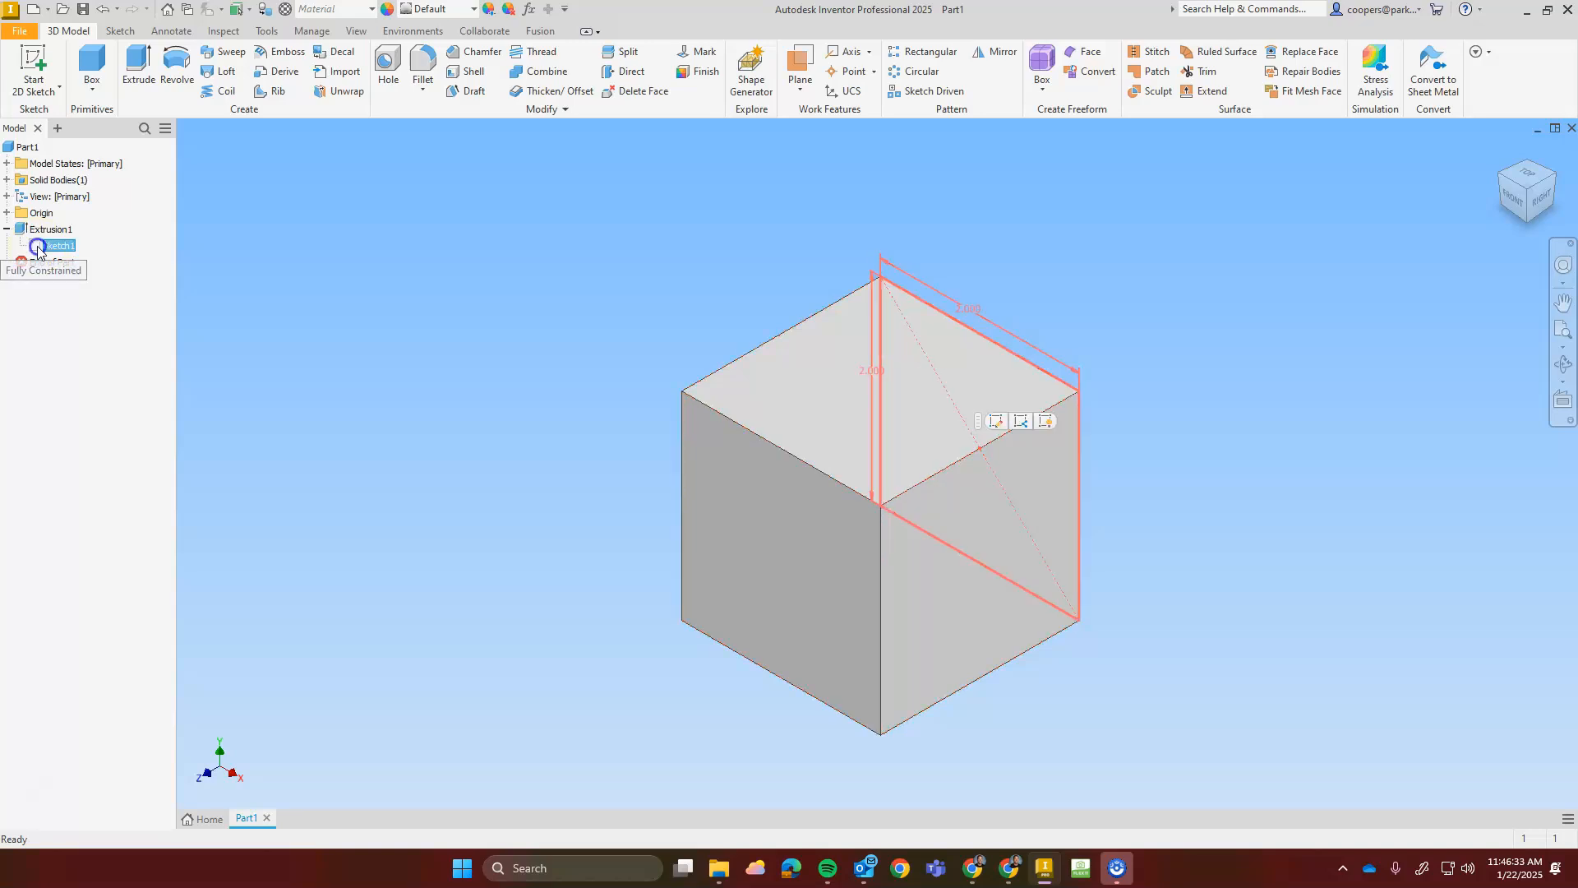
double_click(38, 249)
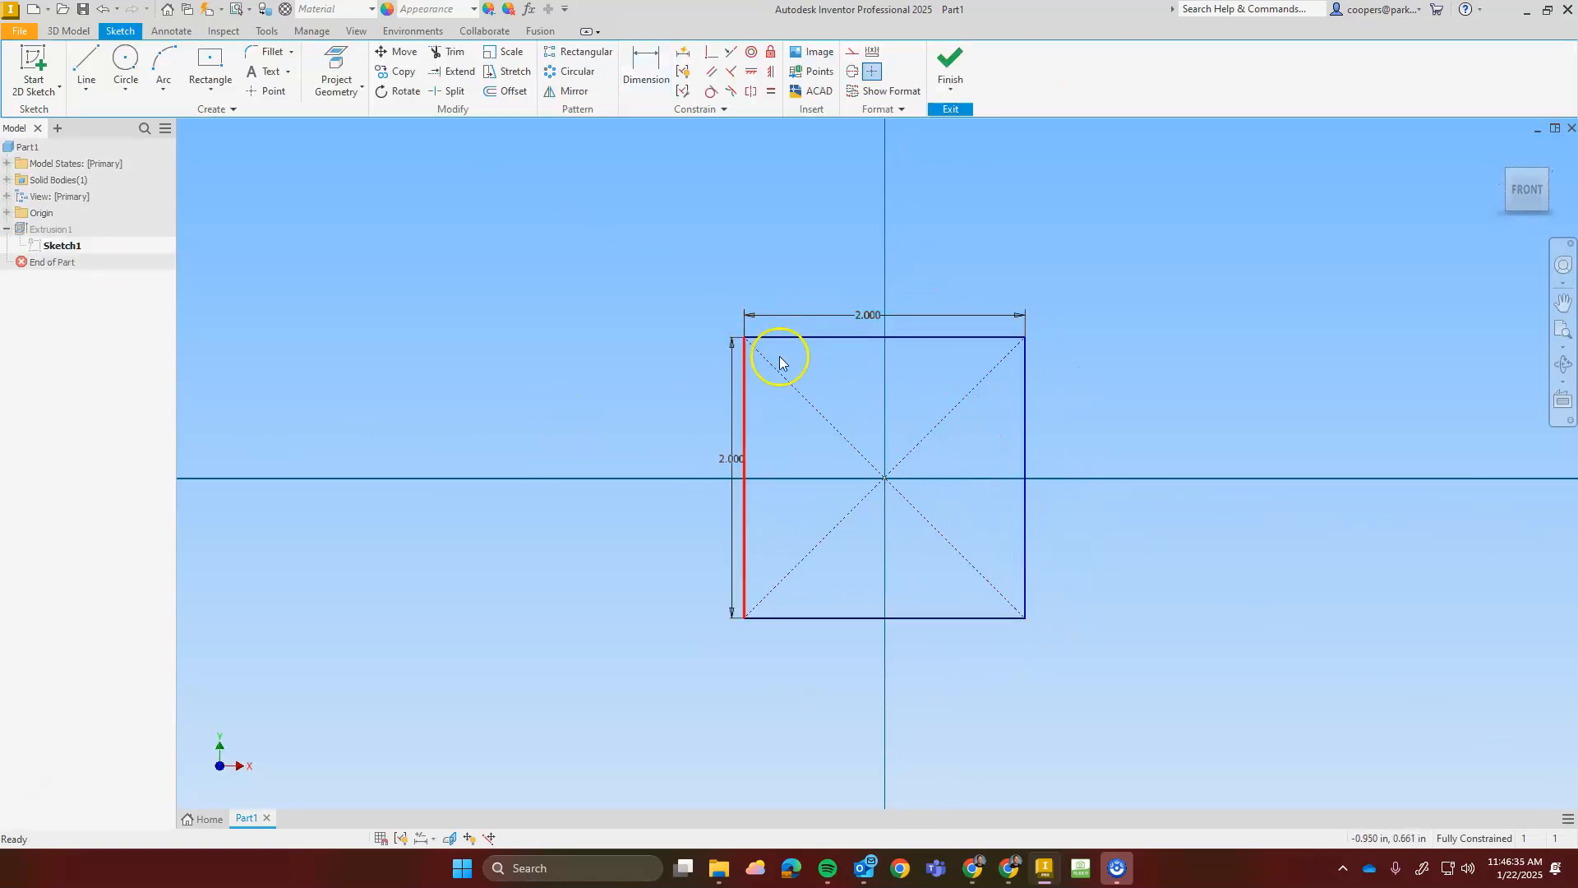
click(731, 459)
click(869, 317)
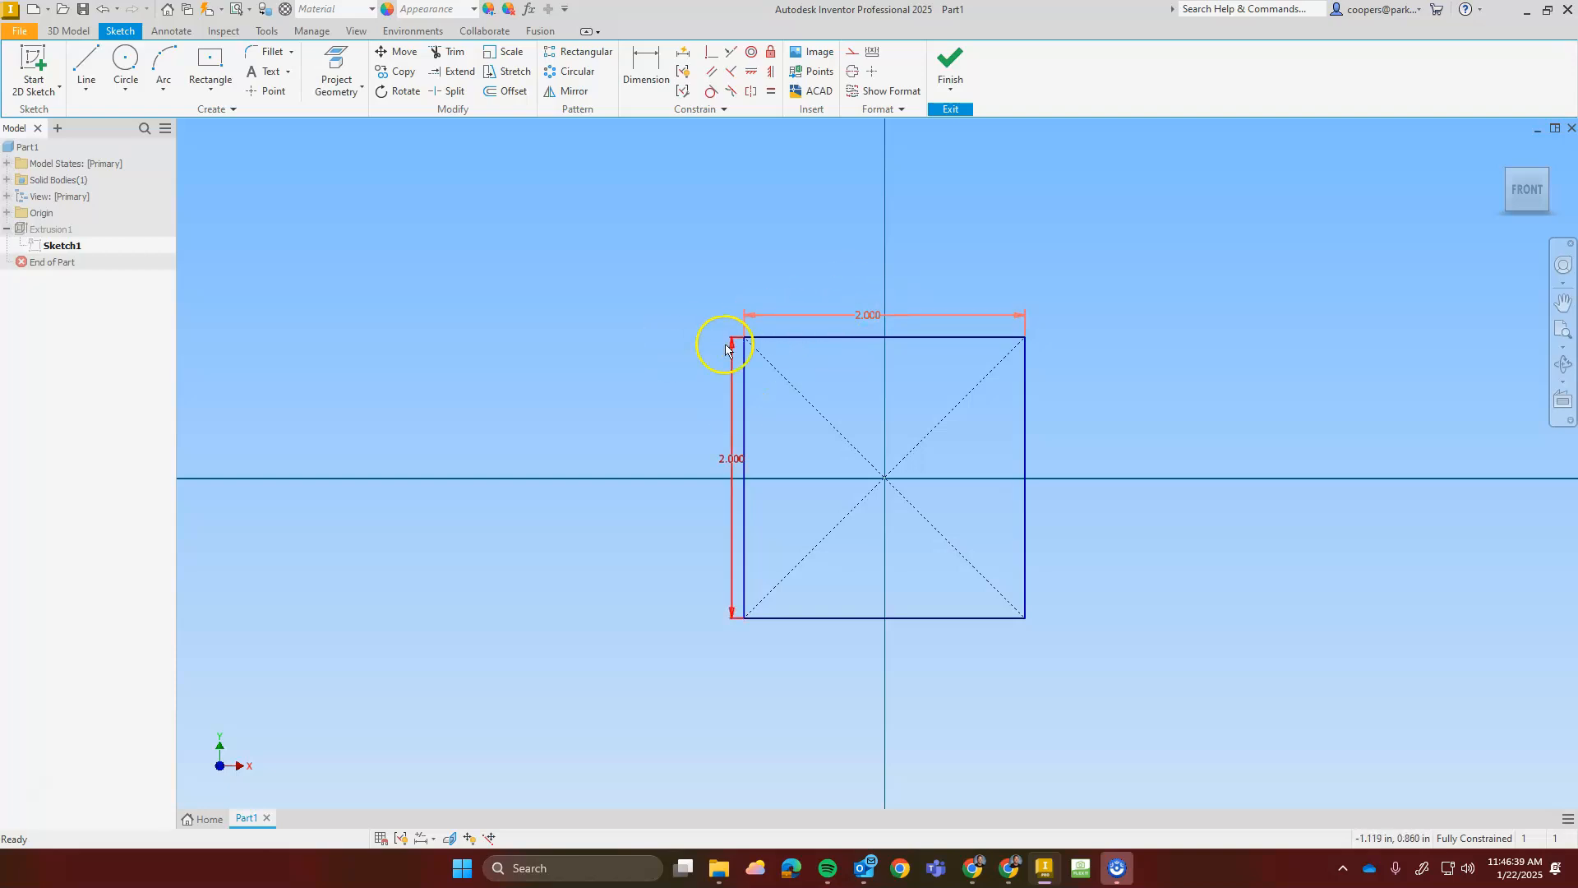
click(942, 68)
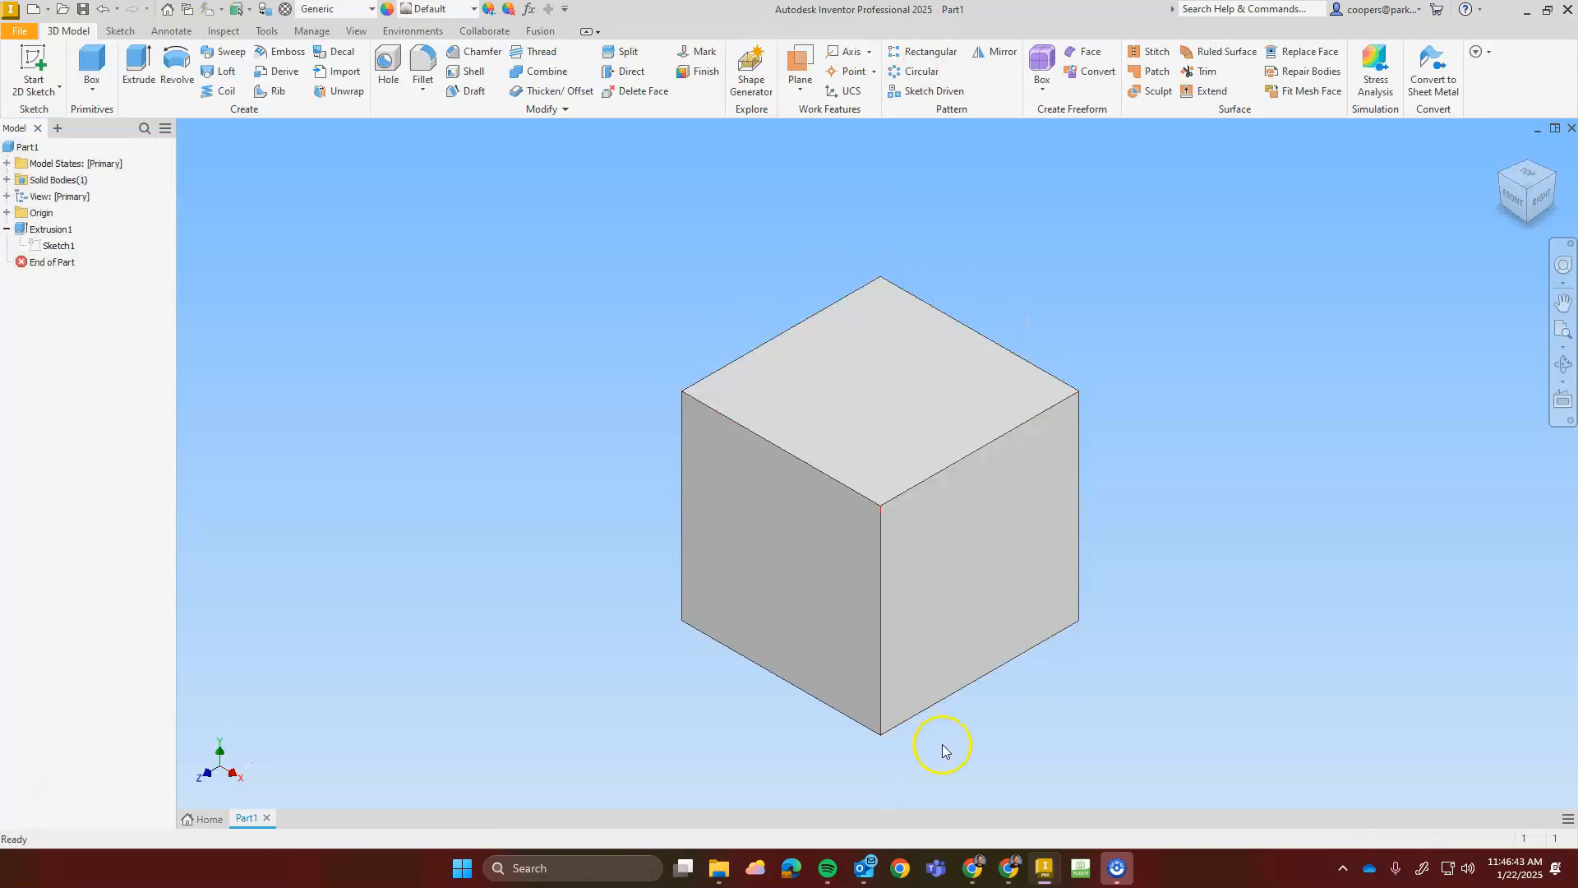
Switch to the SketchPlaneCube document in Chrome and examine the picture of the finished cube
click(971, 868)
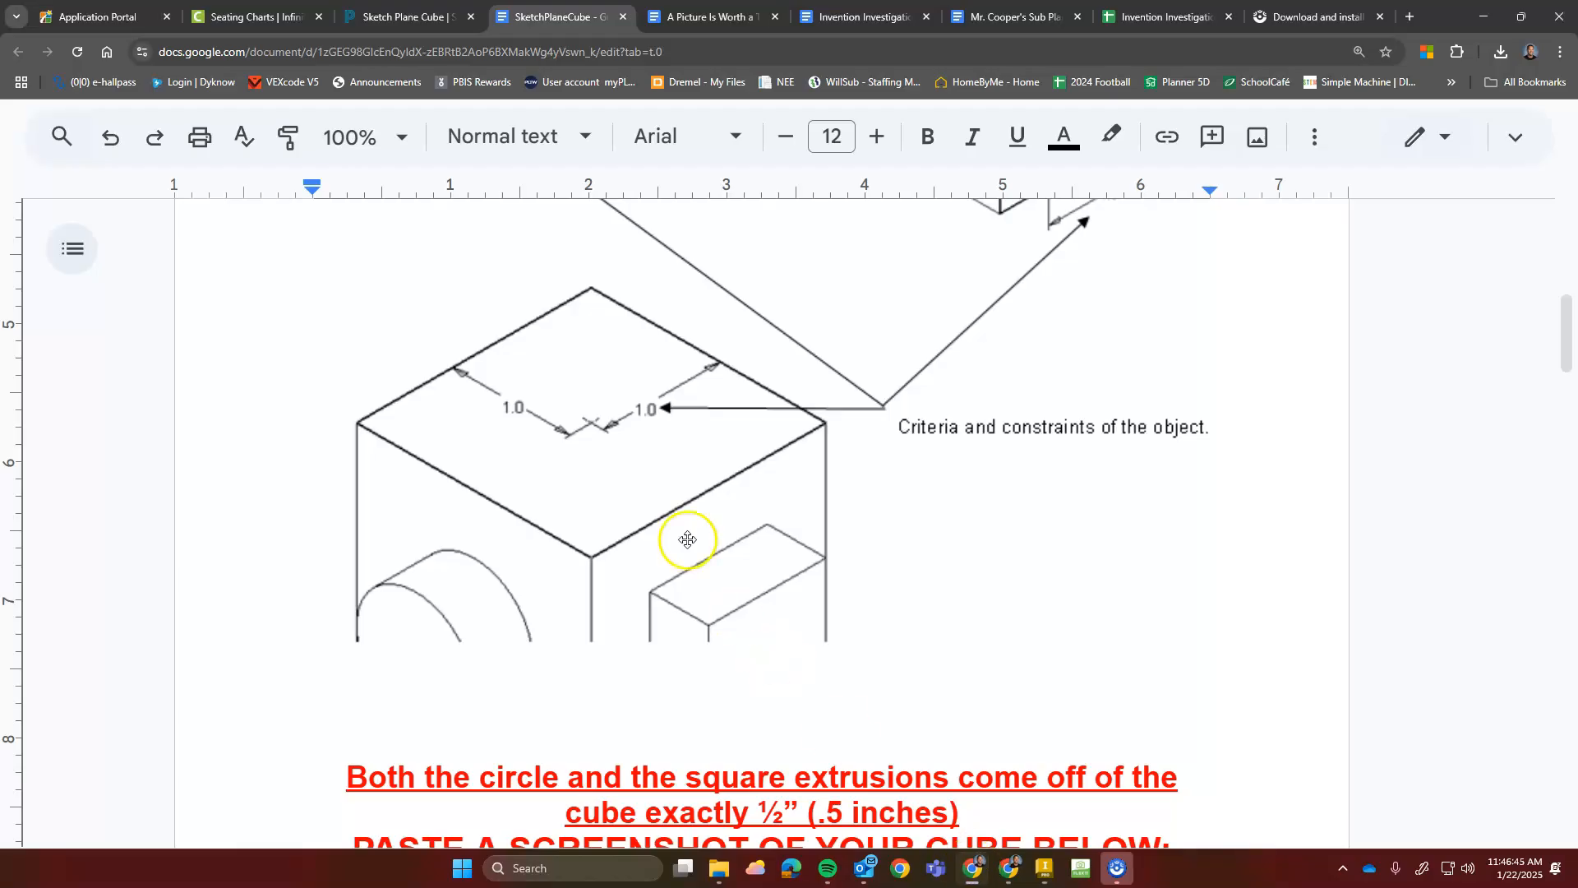
scroll(687, 539, down, 15)
scroll(687, 539, up, 3)
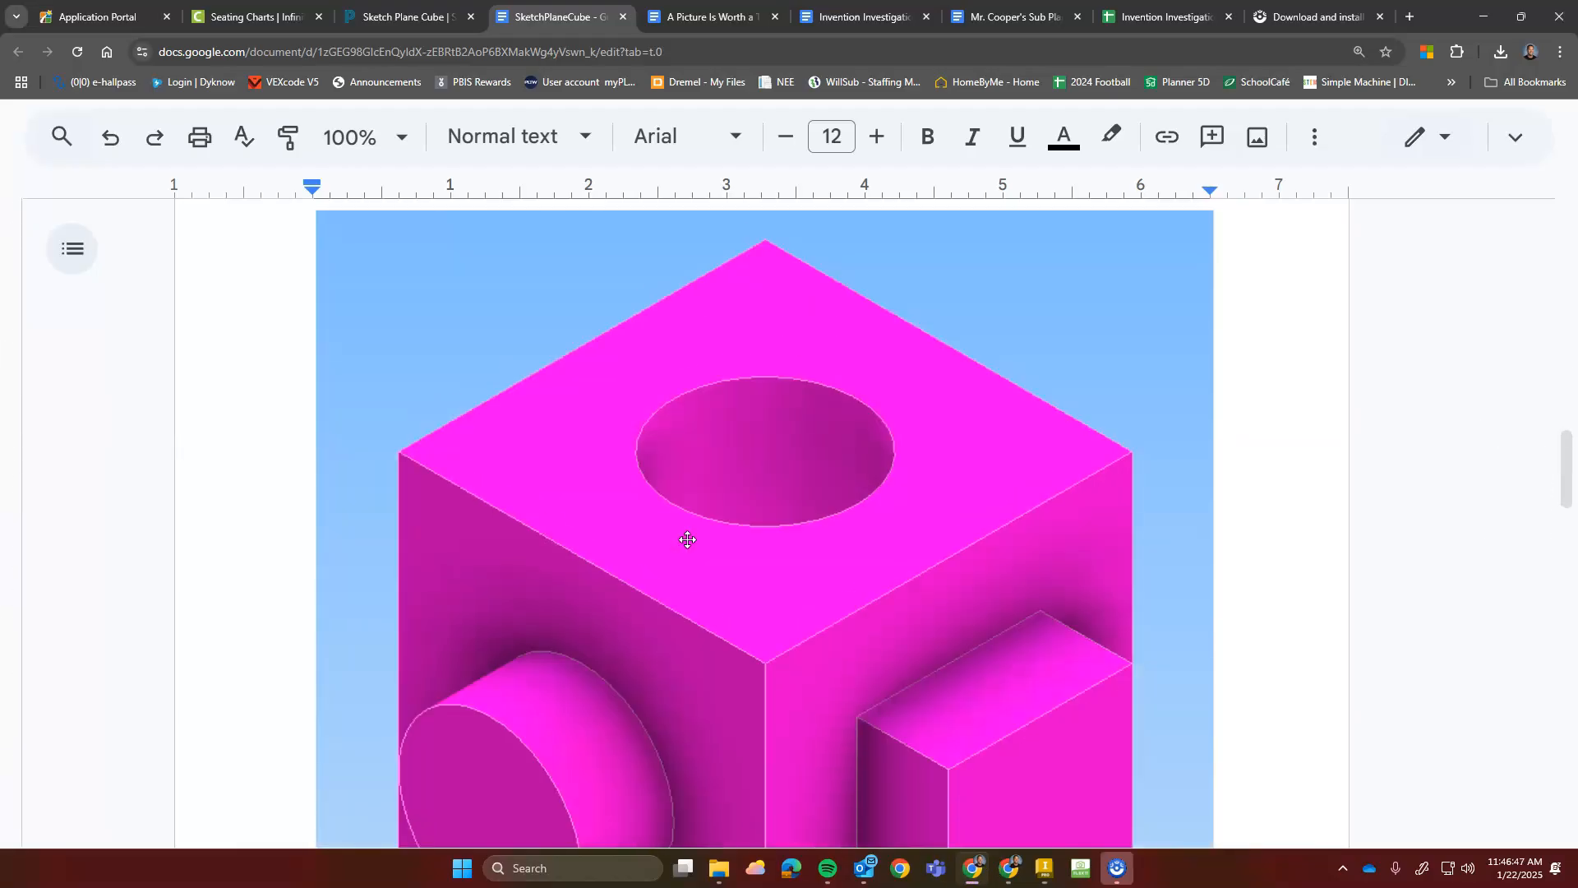
scroll(676, 651, down, 4)
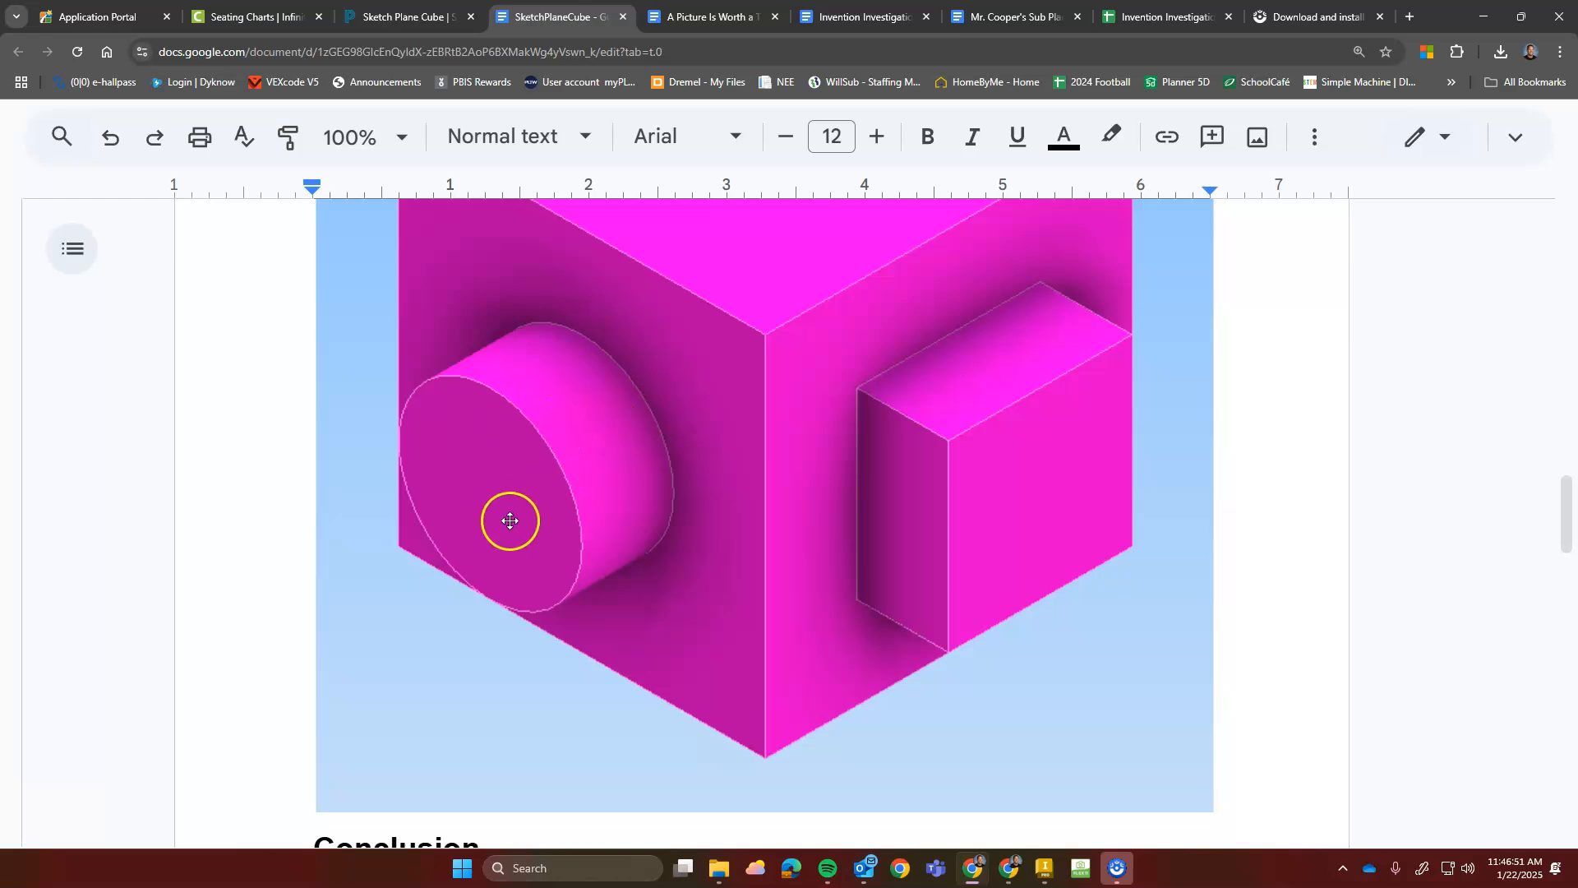
scroll(508, 518, down, 4)
scroll(526, 584, up, 12)
scroll(536, 585, up, 7)
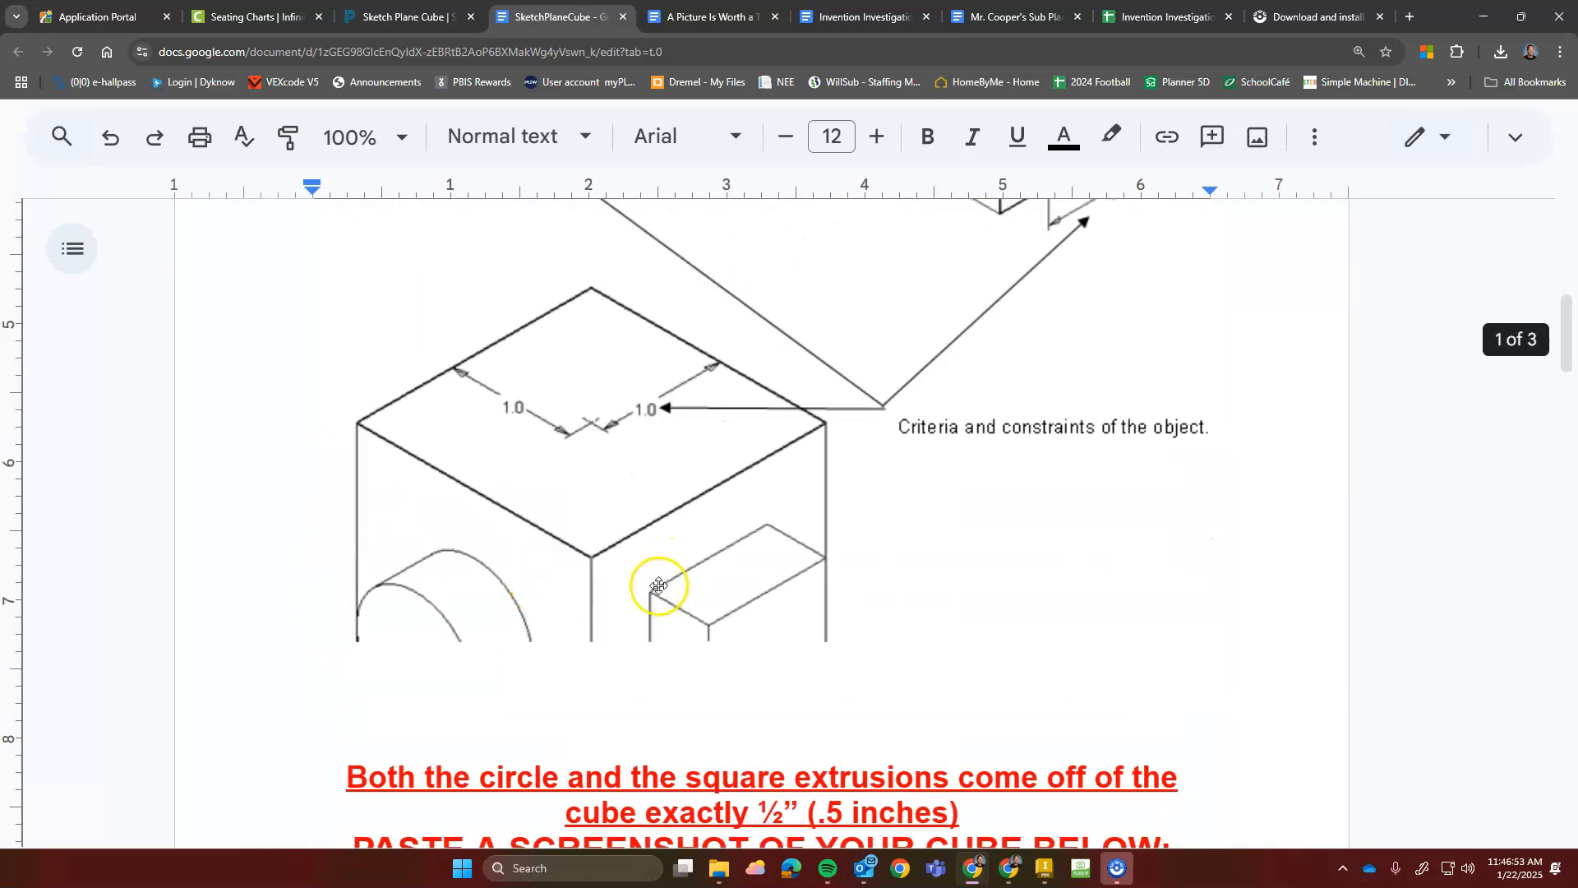
Check the document's note on the circle and square extrusion depth and the dimensioned drawings of the cube's faces
scroll(653, 587, down, 7)
scroll(702, 487, up, 2)
scroll(703, 487, up, 1)
drag(758, 485, 973, 486)
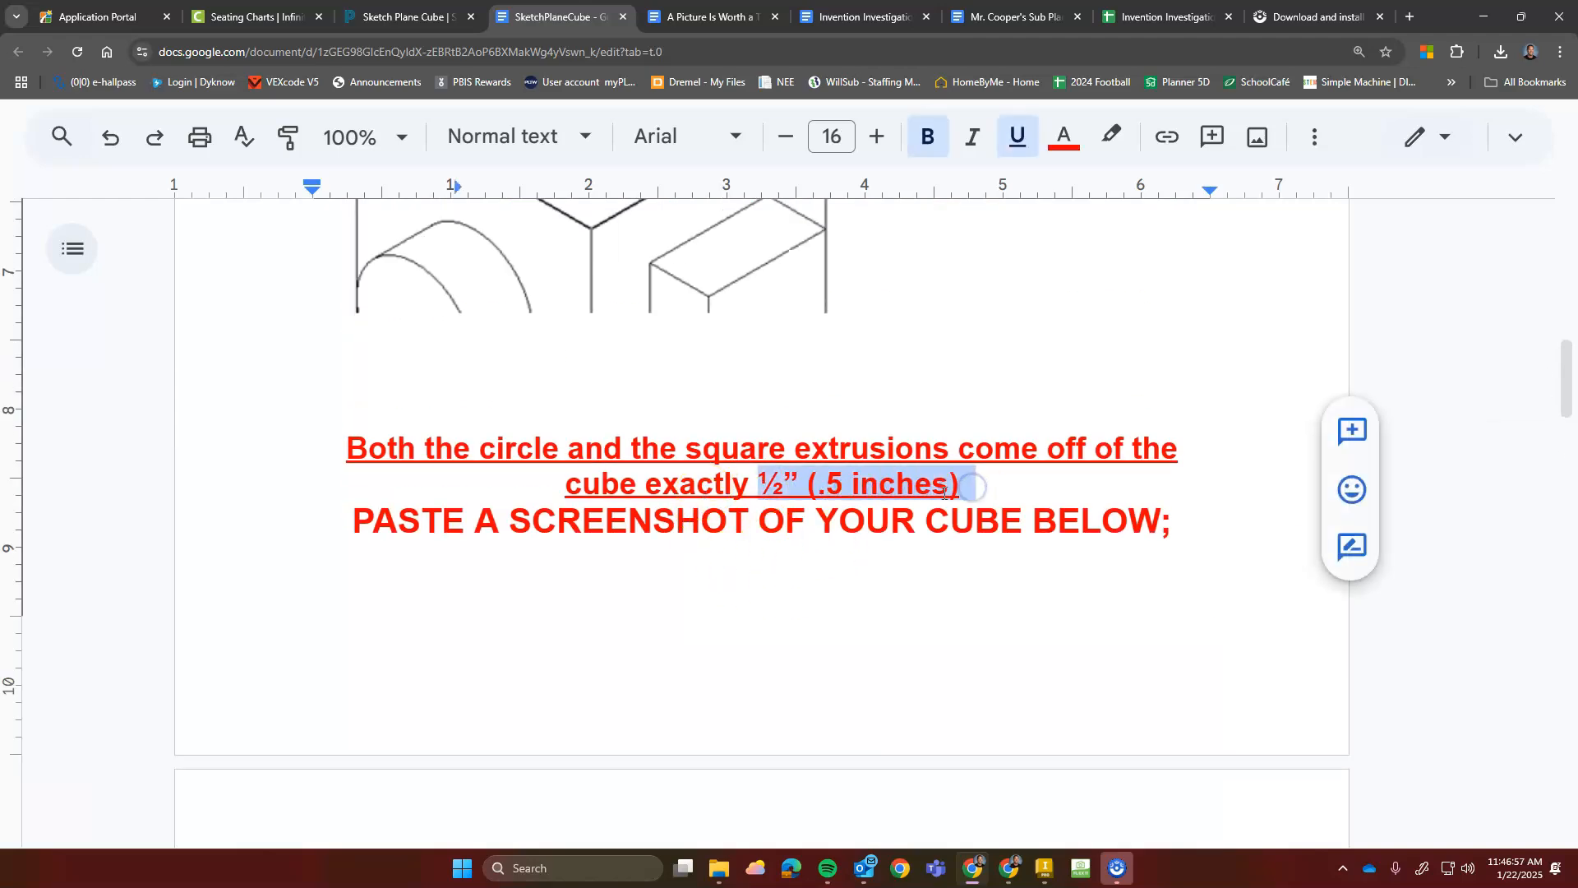
scroll(649, 531, up, 8)
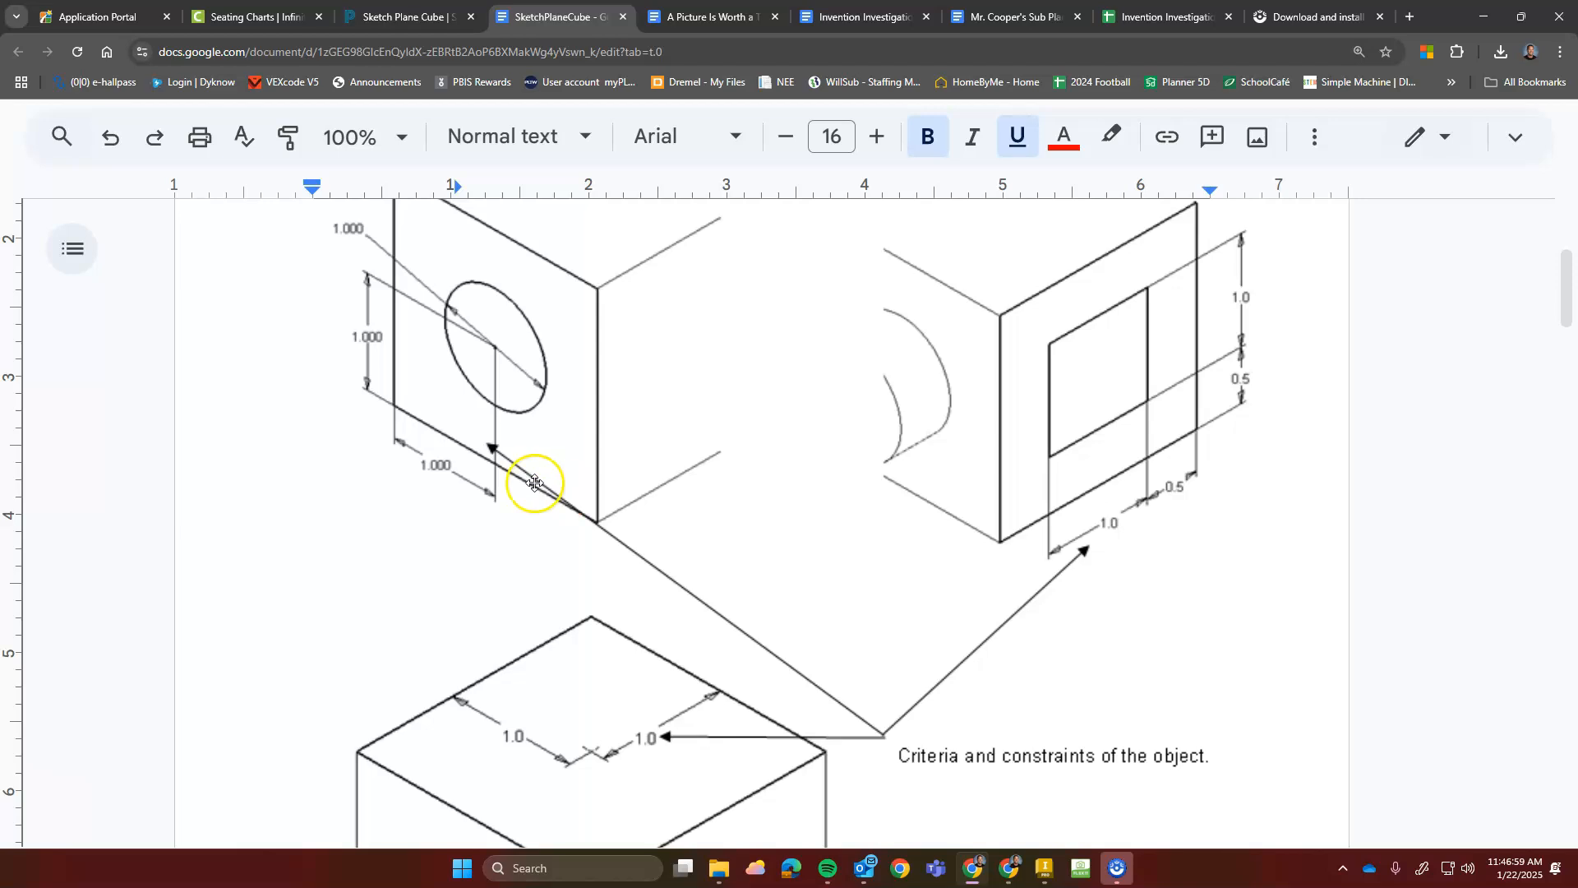
Return to the top of the document, switch back to Inventor, and start a 2D sketch on the cube's front face
scroll(535, 485, up, 4)
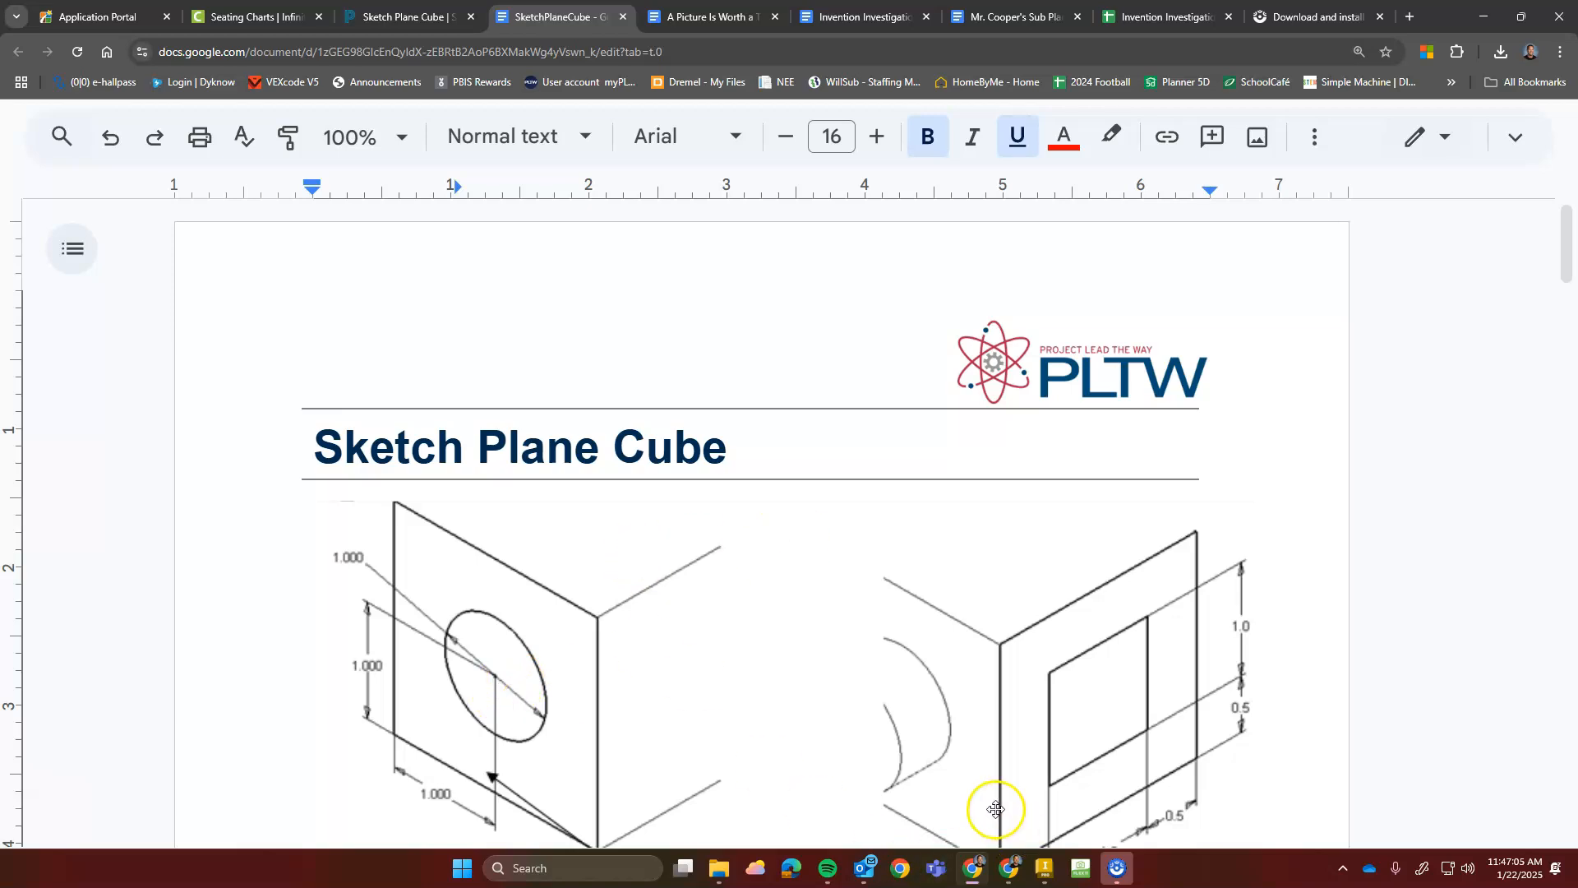
click(1042, 870)
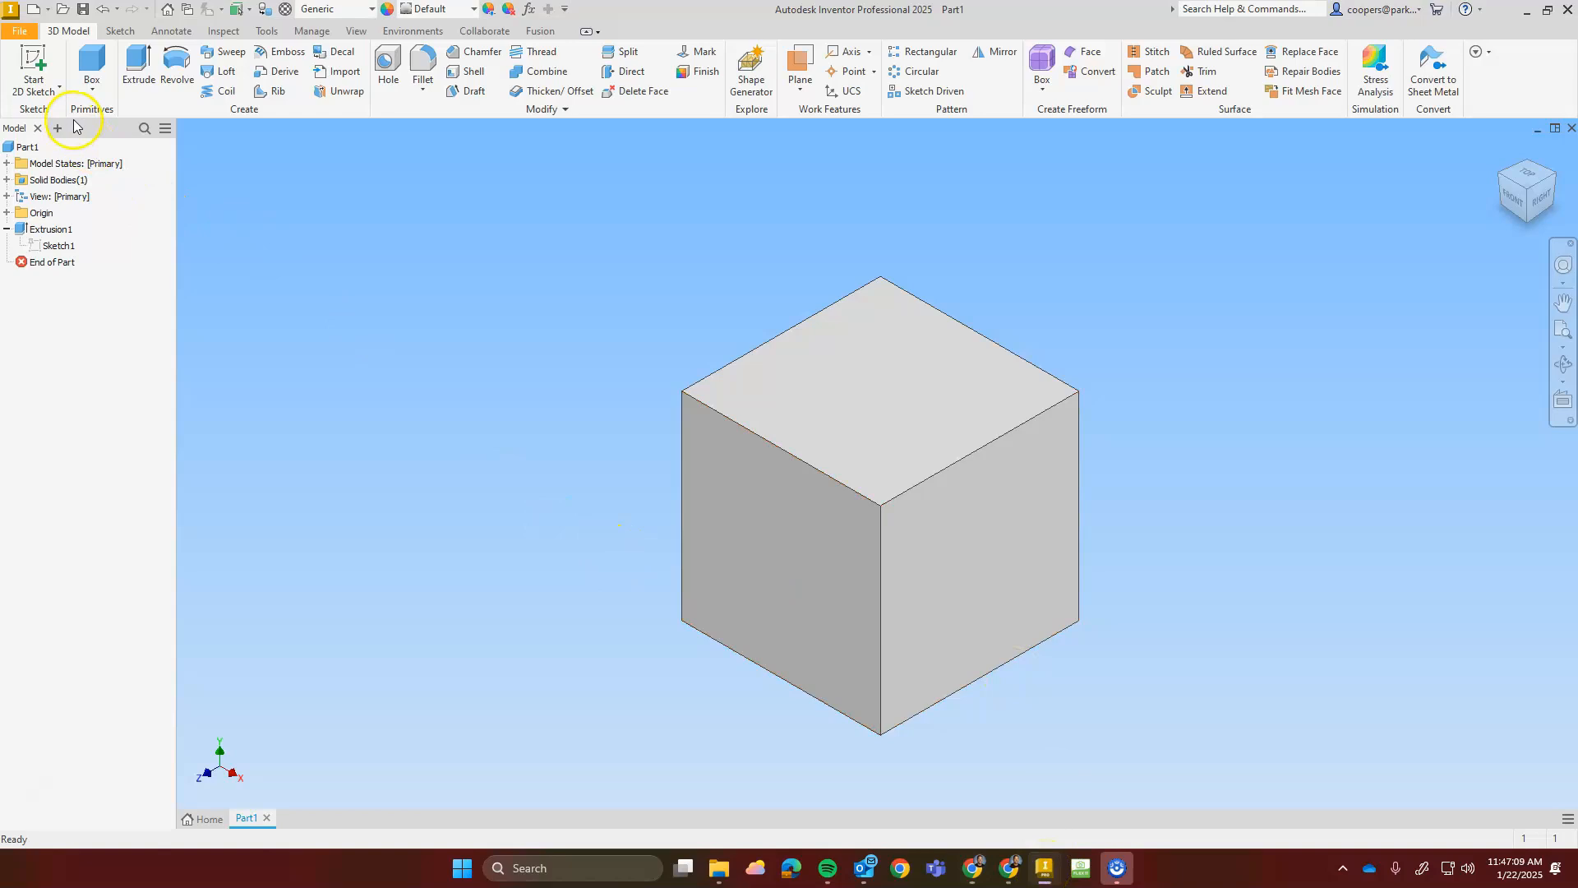
click(38, 68)
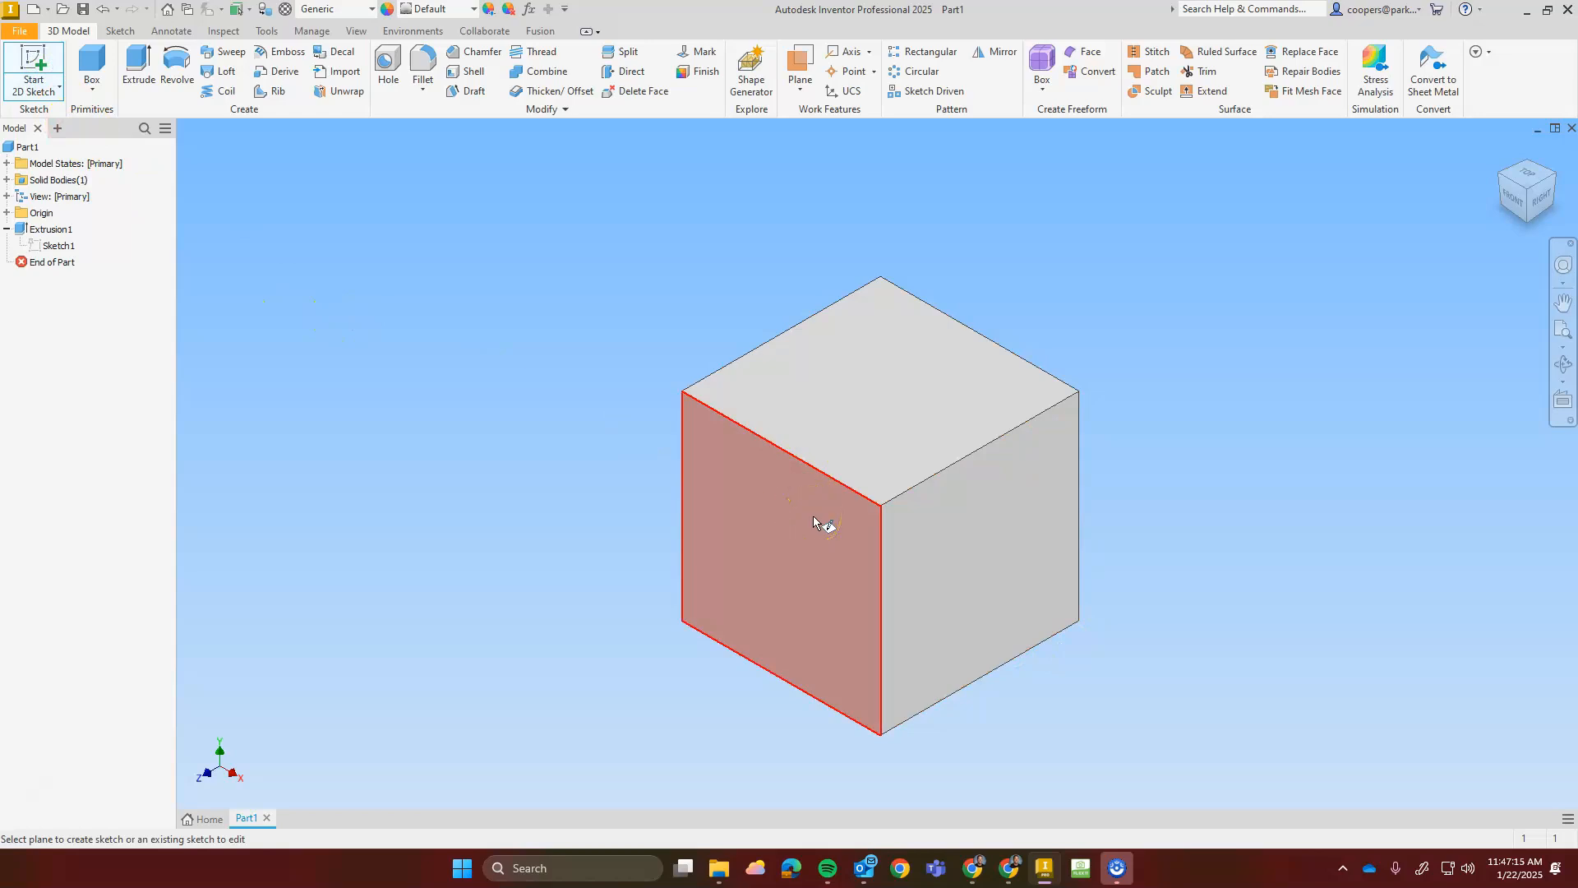
click(779, 564)
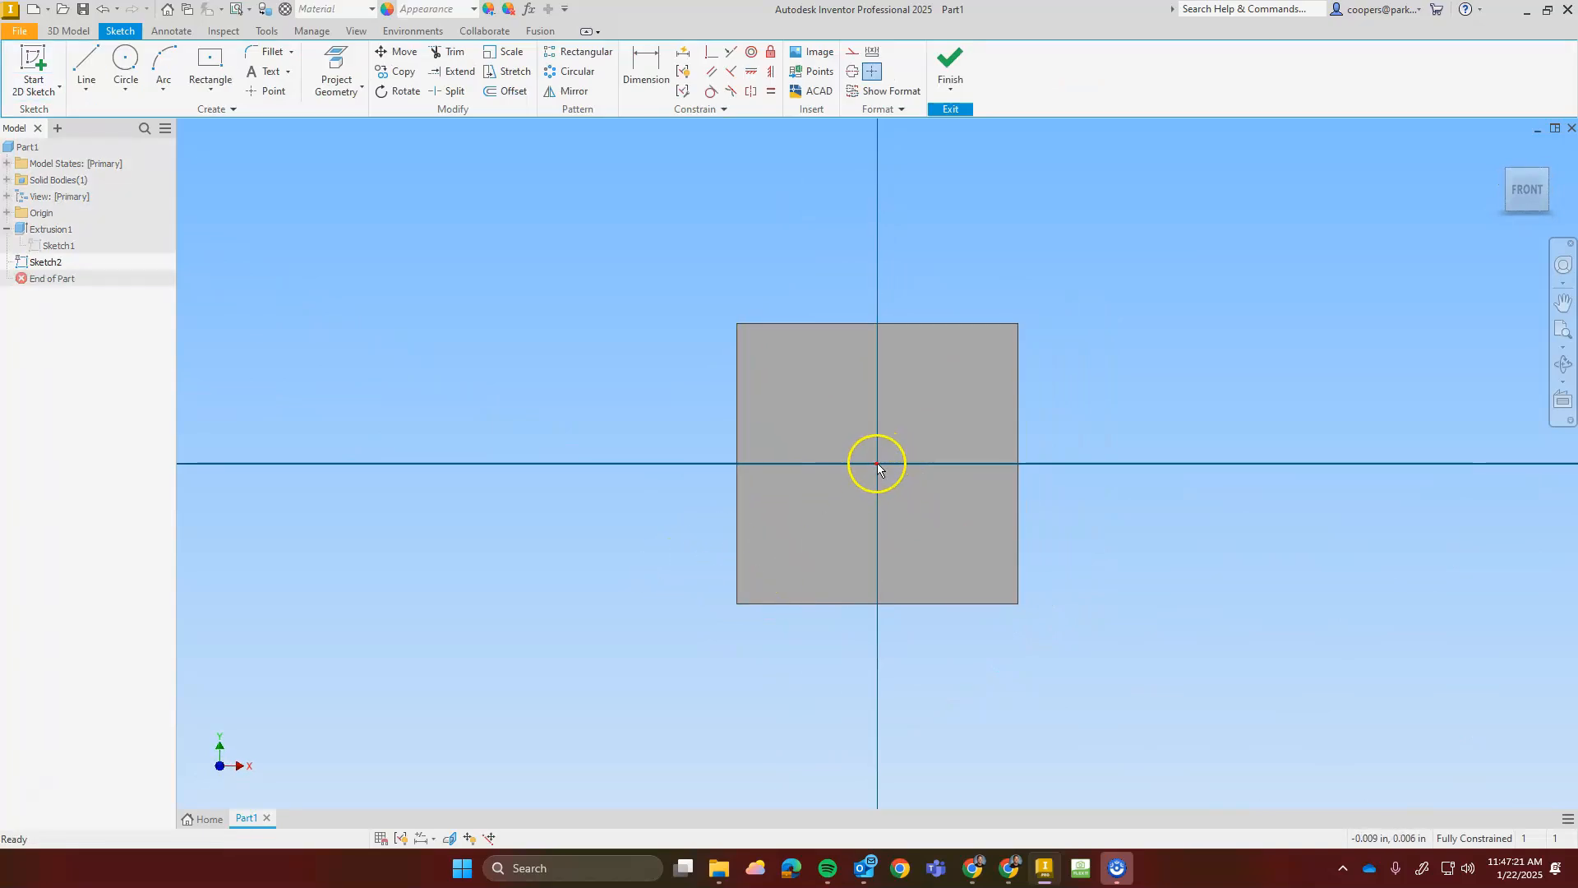
Draw a circle about 1.38 in in diameter centered on the sketch origin of the front face
scroll(876, 462, up, 3)
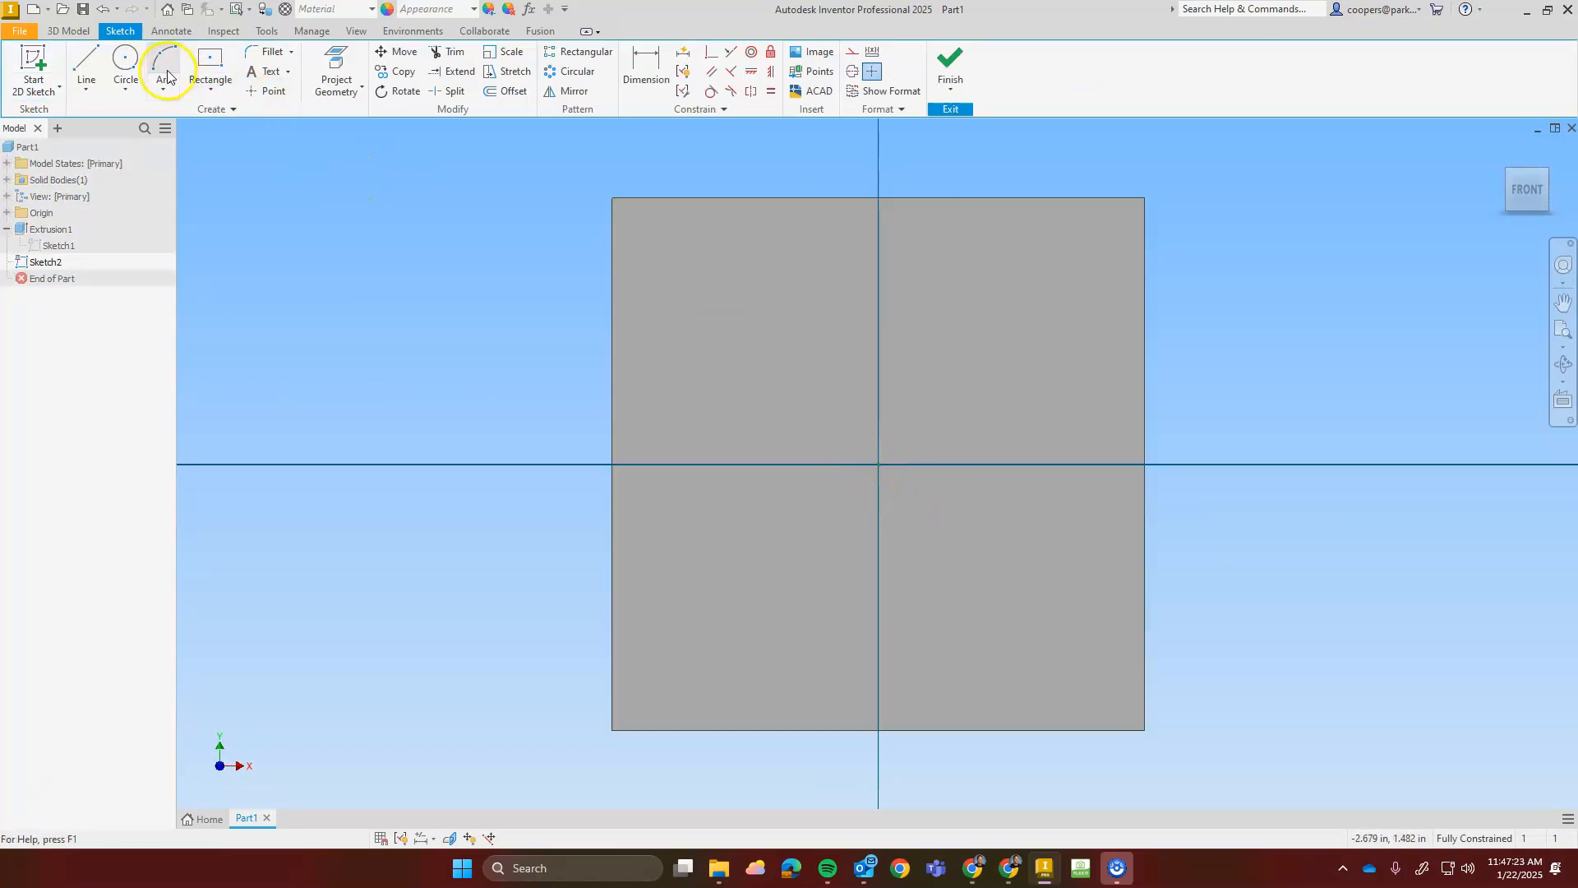
click(125, 59)
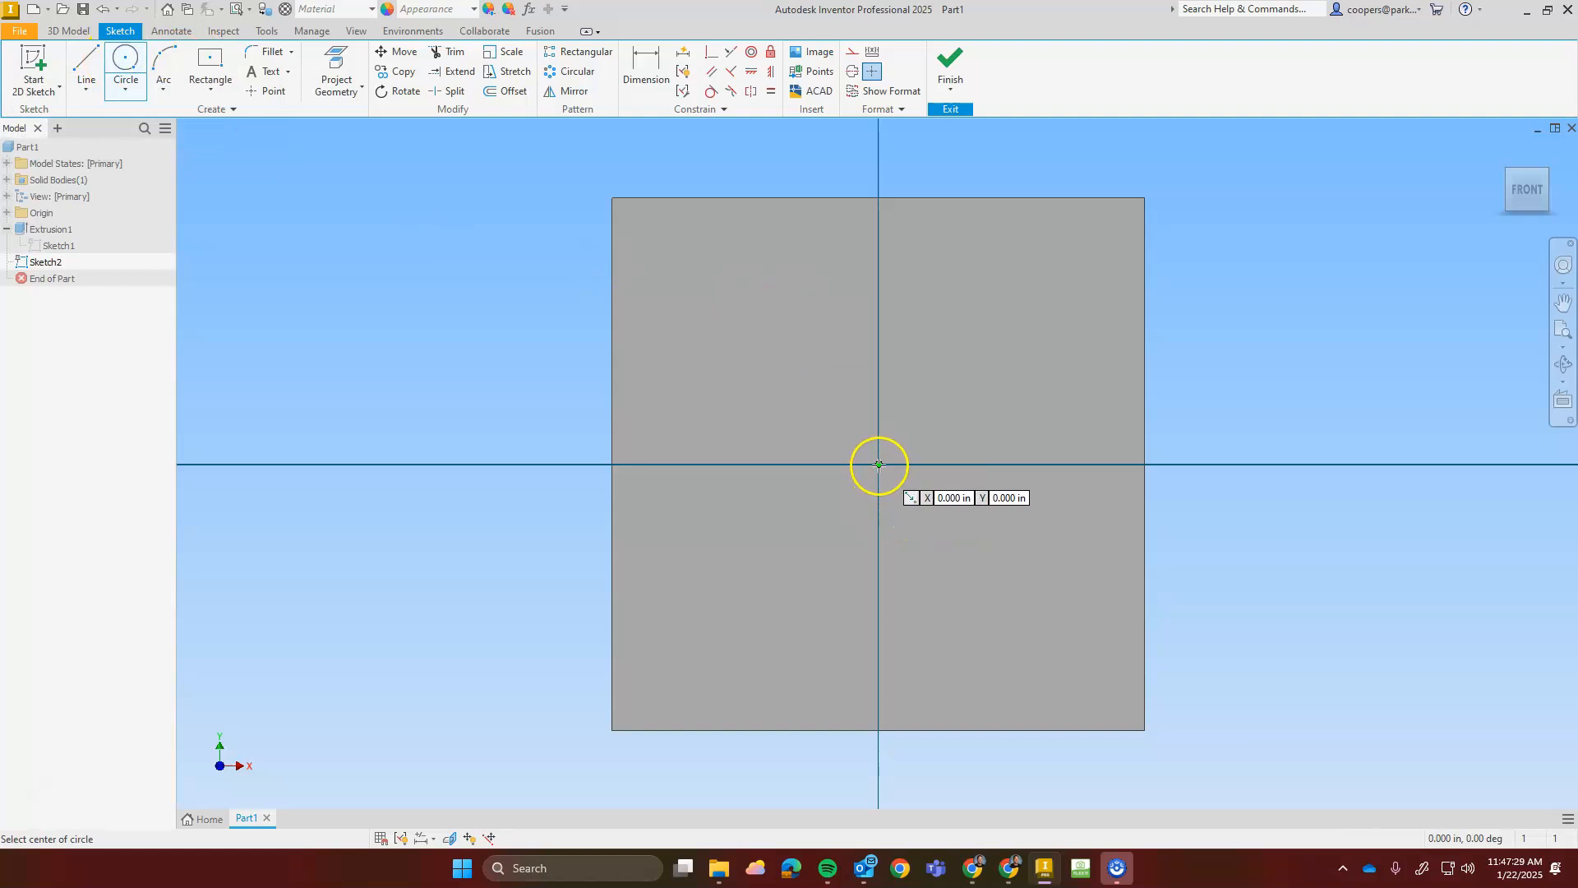
click(879, 464)
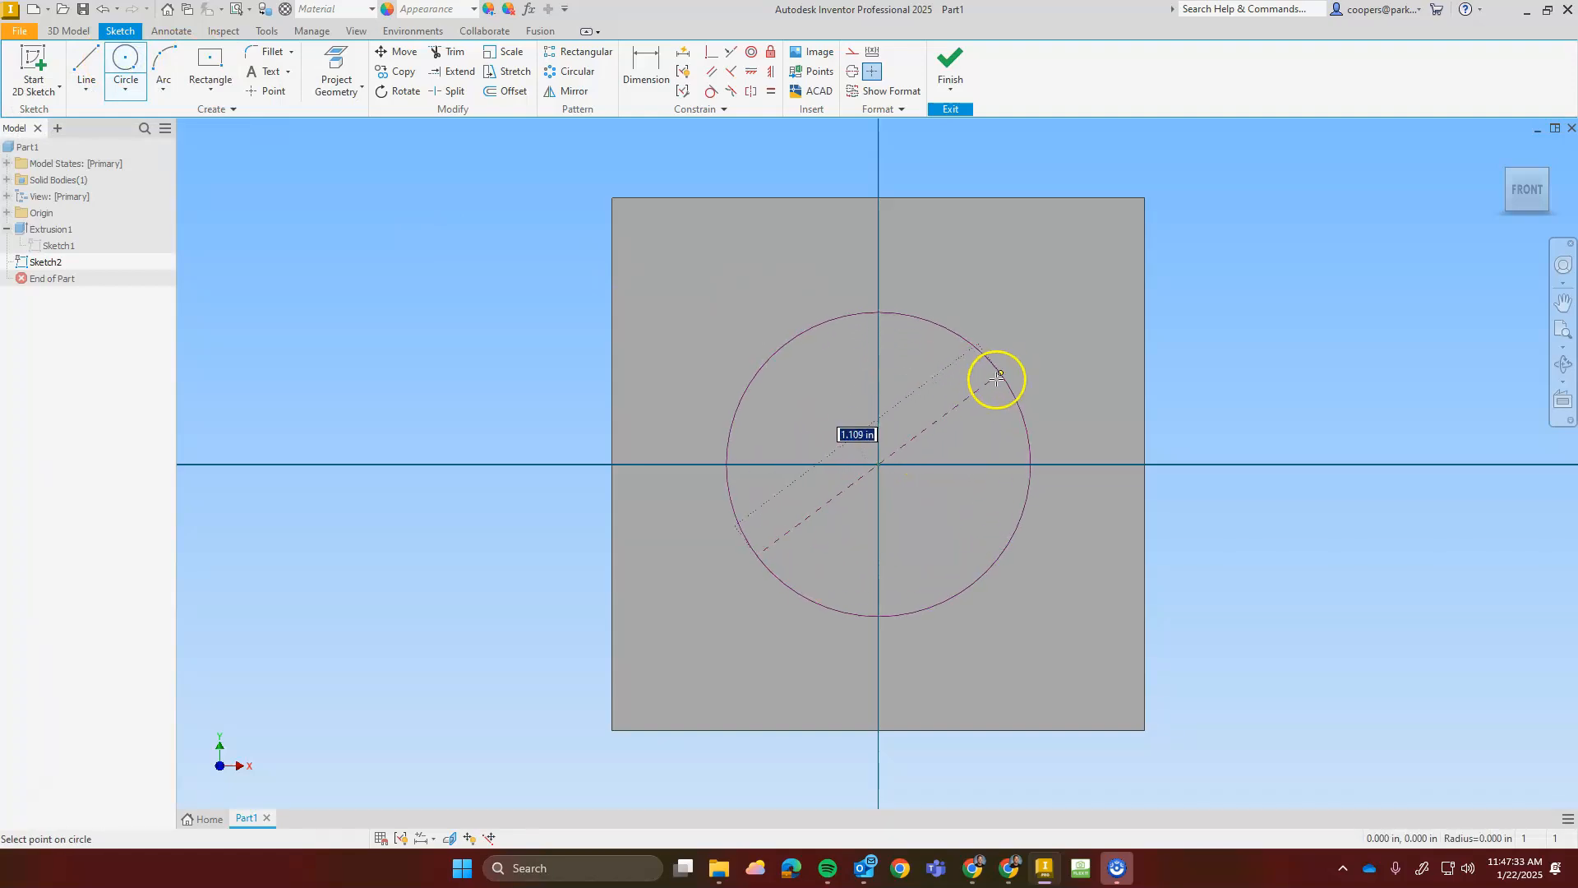
click(1019, 352)
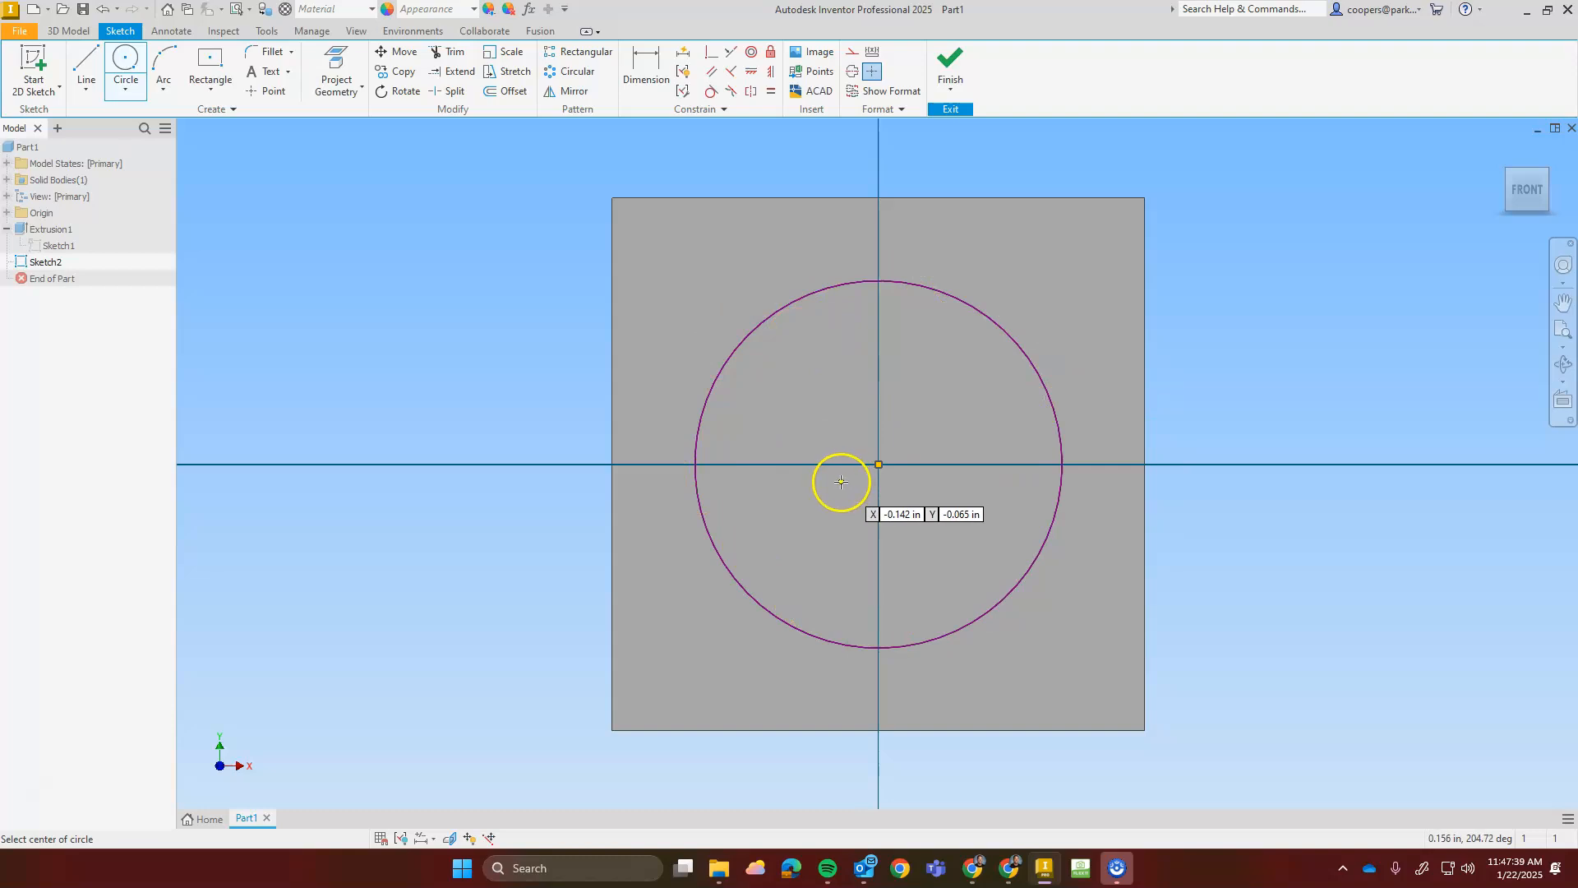
Dimension the circle's diameter and set it to 1 in
click(652, 84)
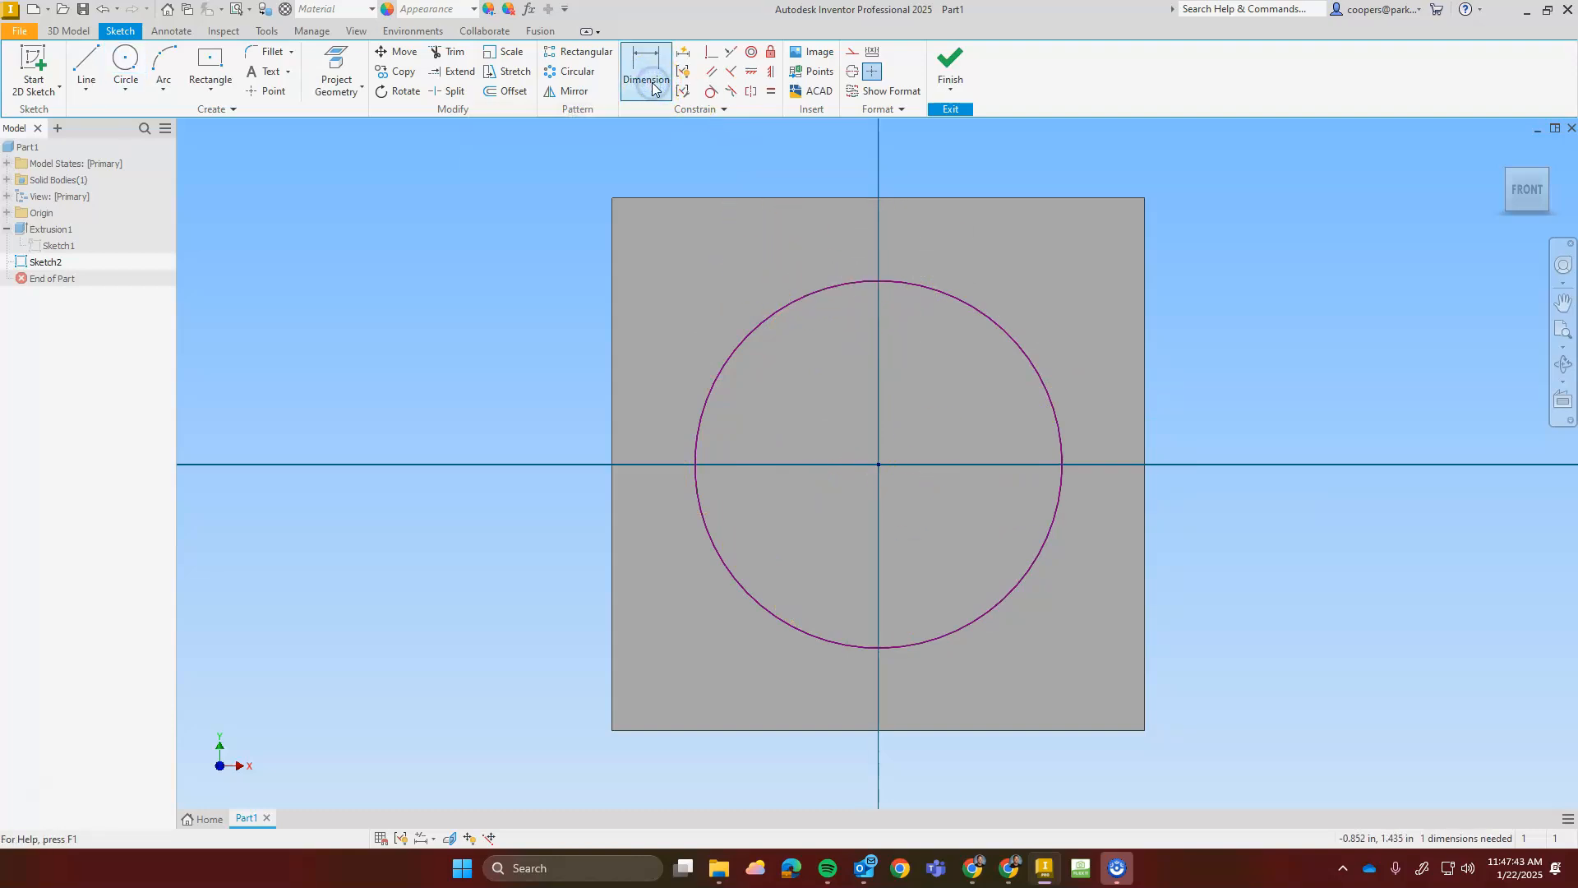
click(781, 310)
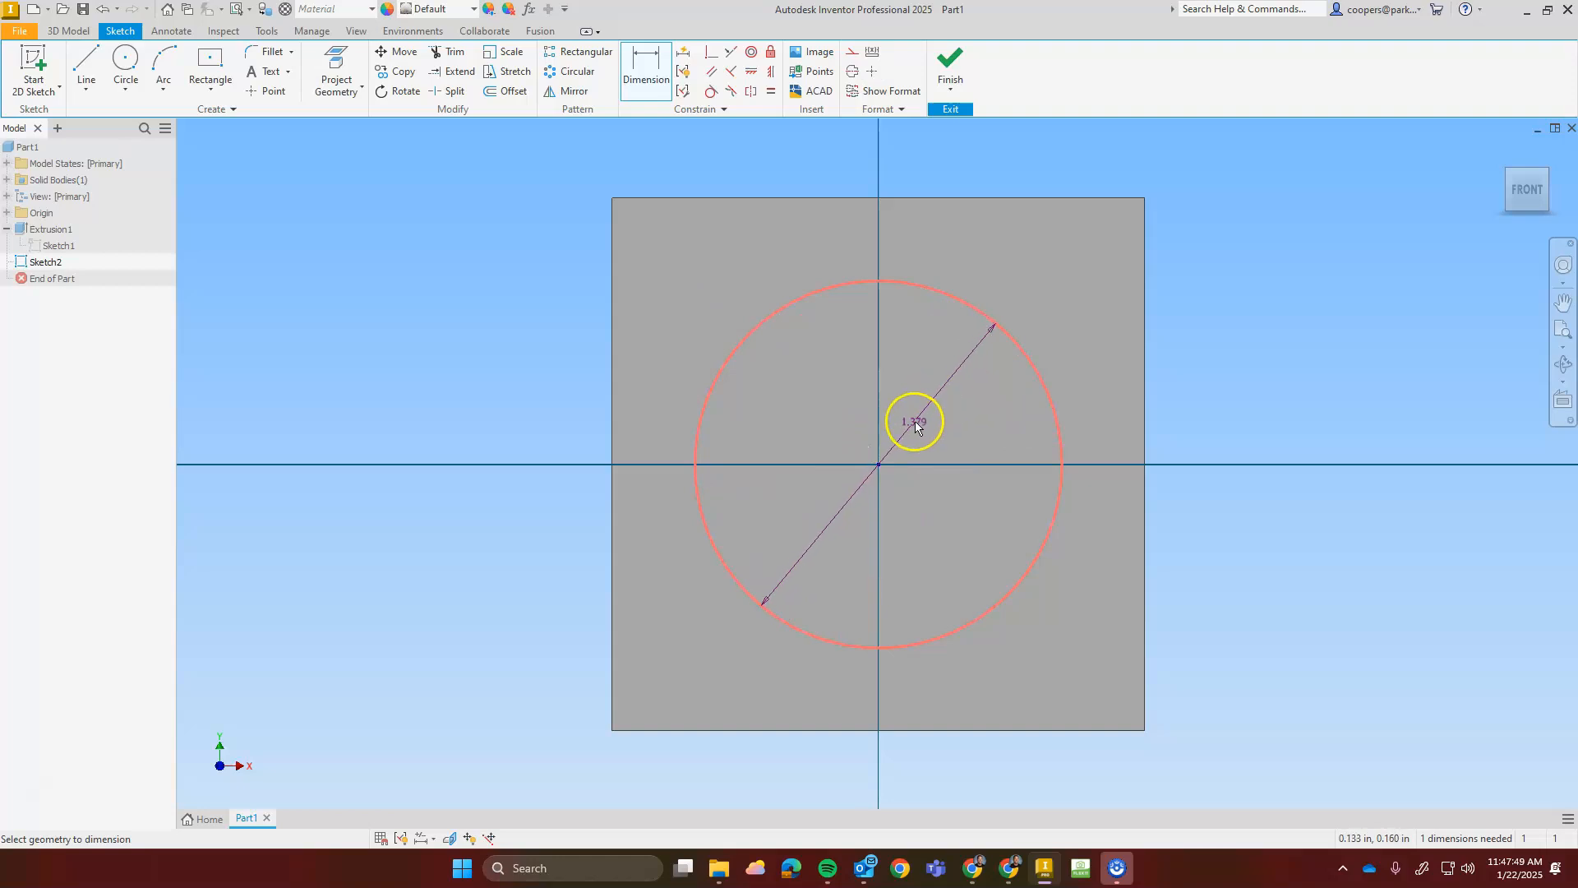
click(954, 400)
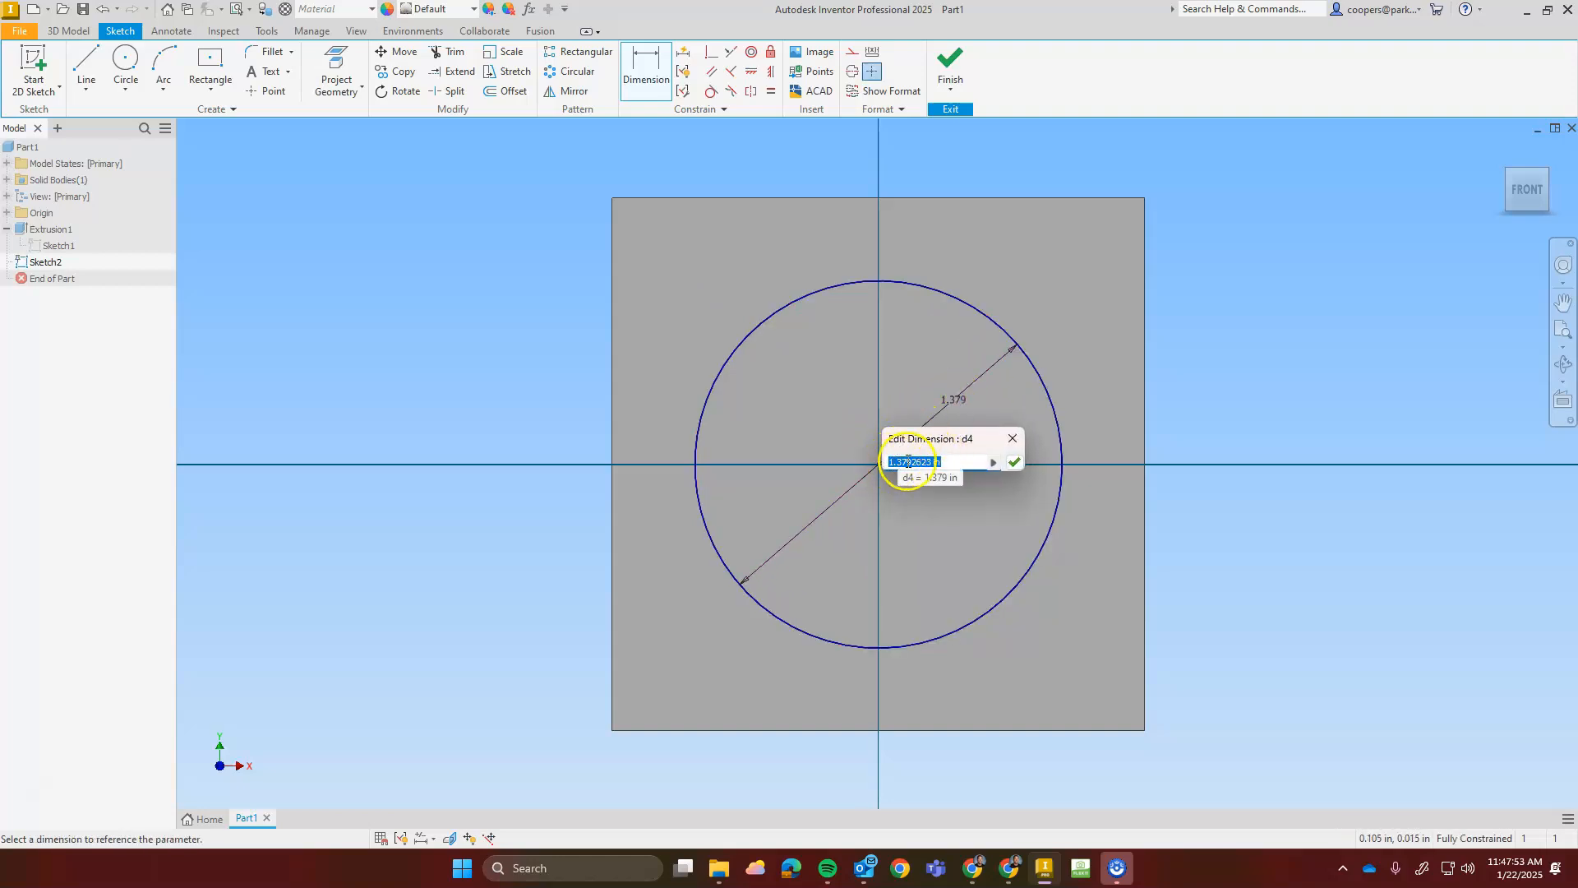
click(956, 461)
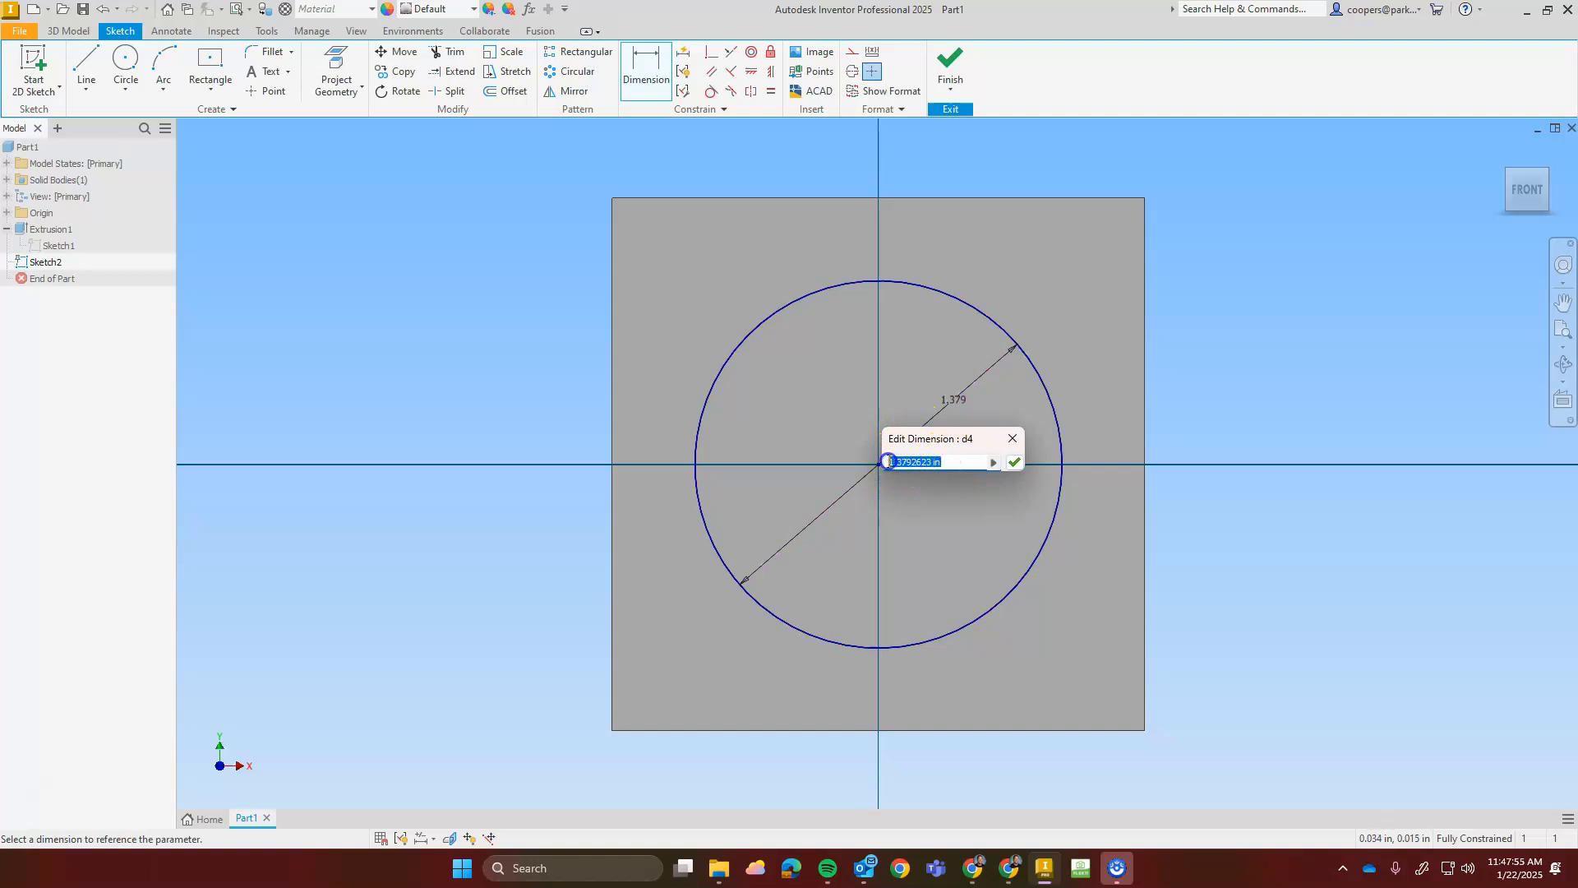
text(1)
key(Return)
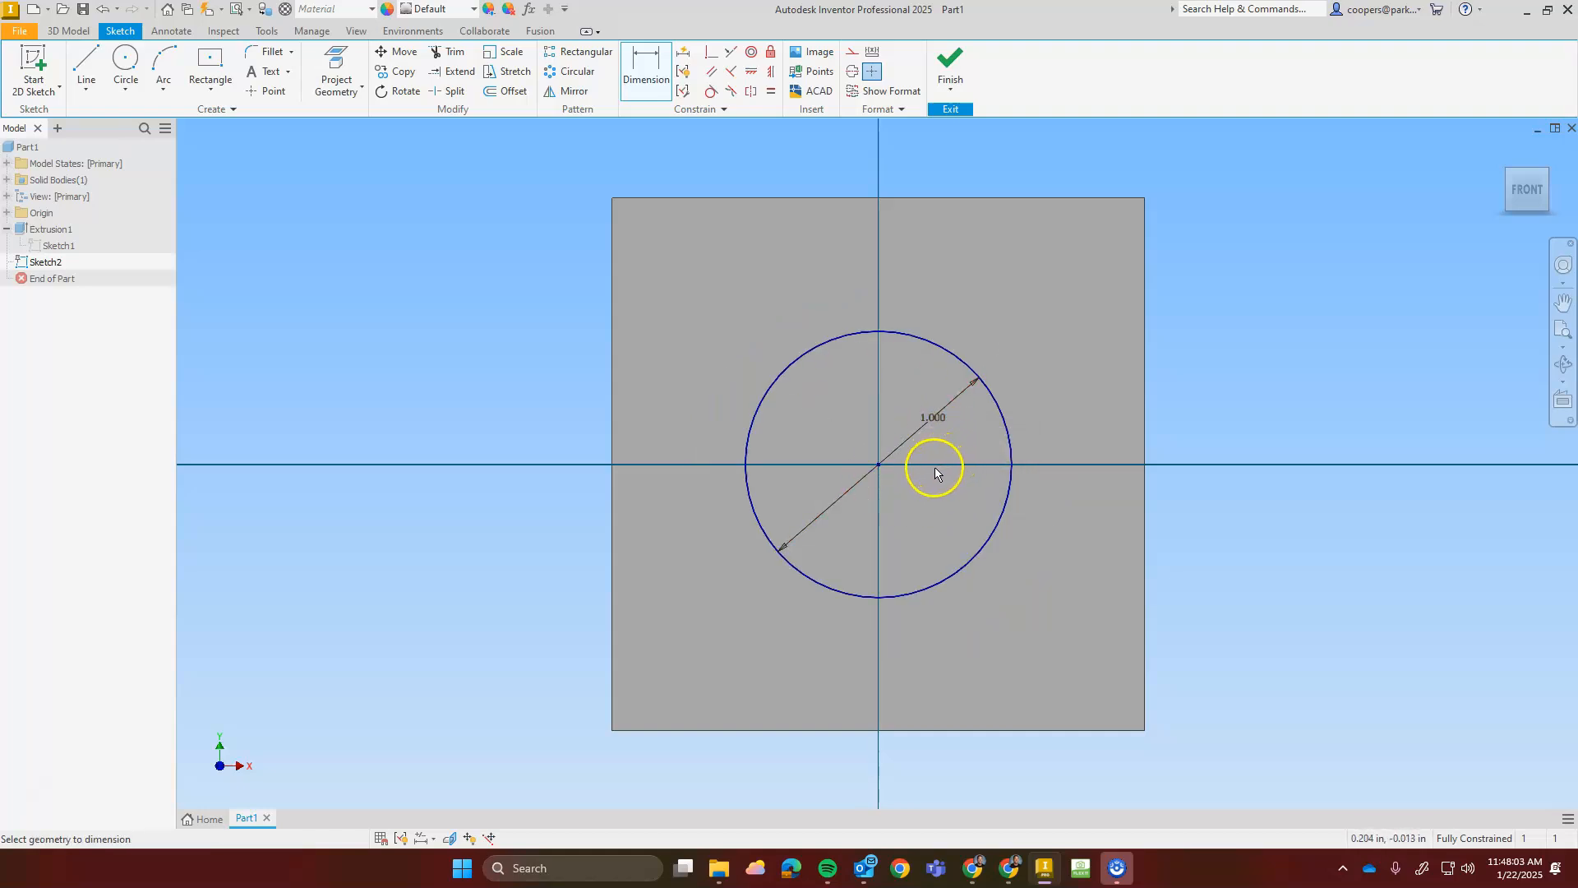
Switch to the SketchPlaneCube document in Chrome, examine the finished cube's picture, and return to Inventor
click(979, 865)
scroll(493, 687, down, 8)
scroll(461, 688, down, 12)
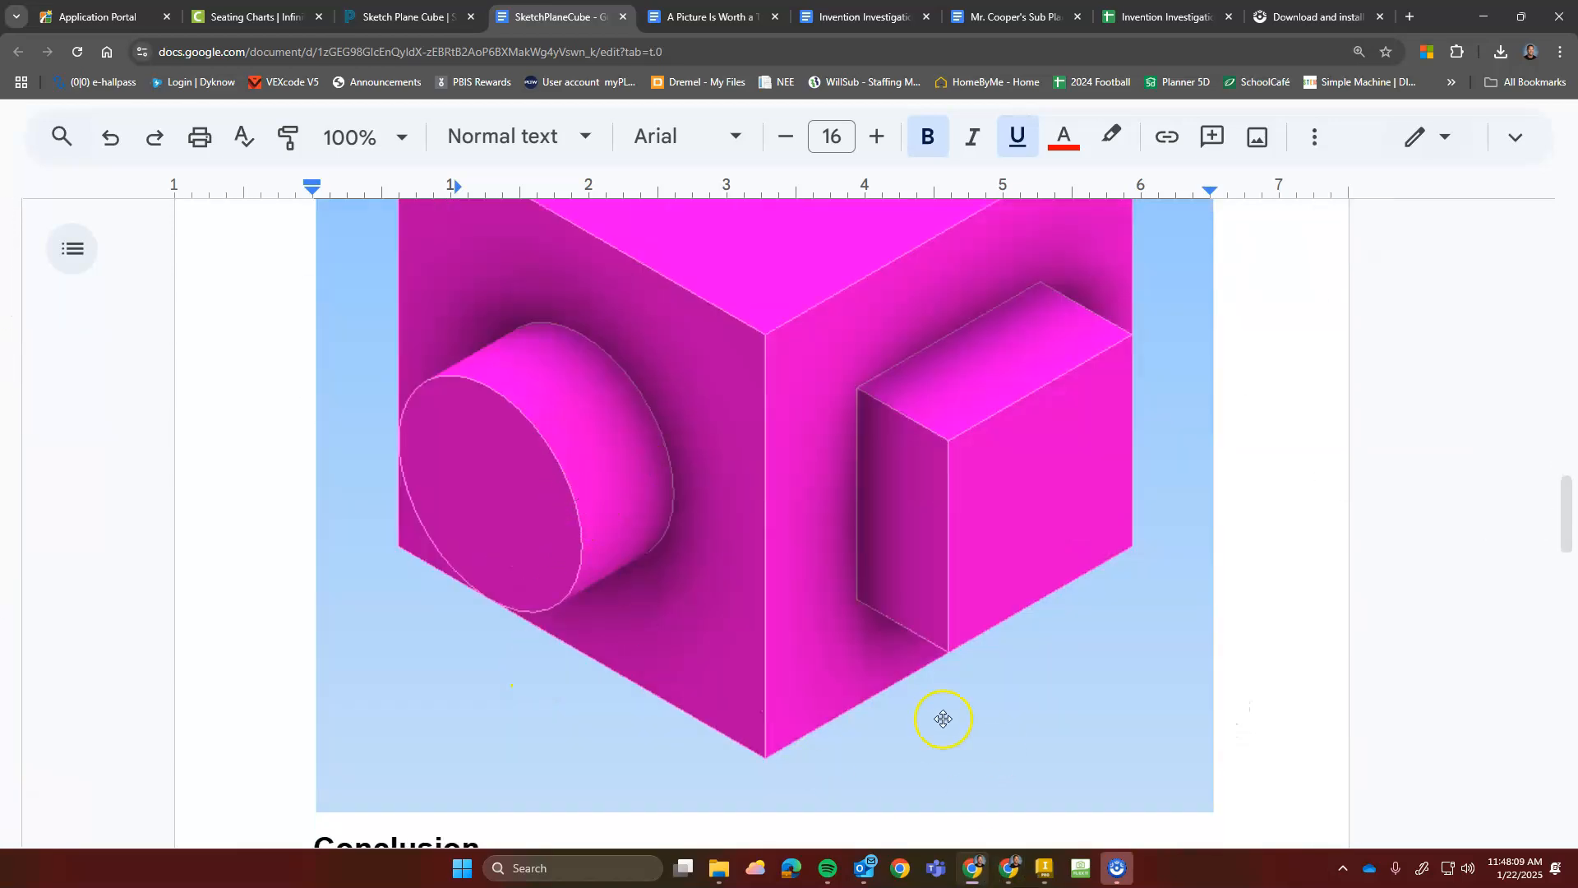
click(1044, 868)
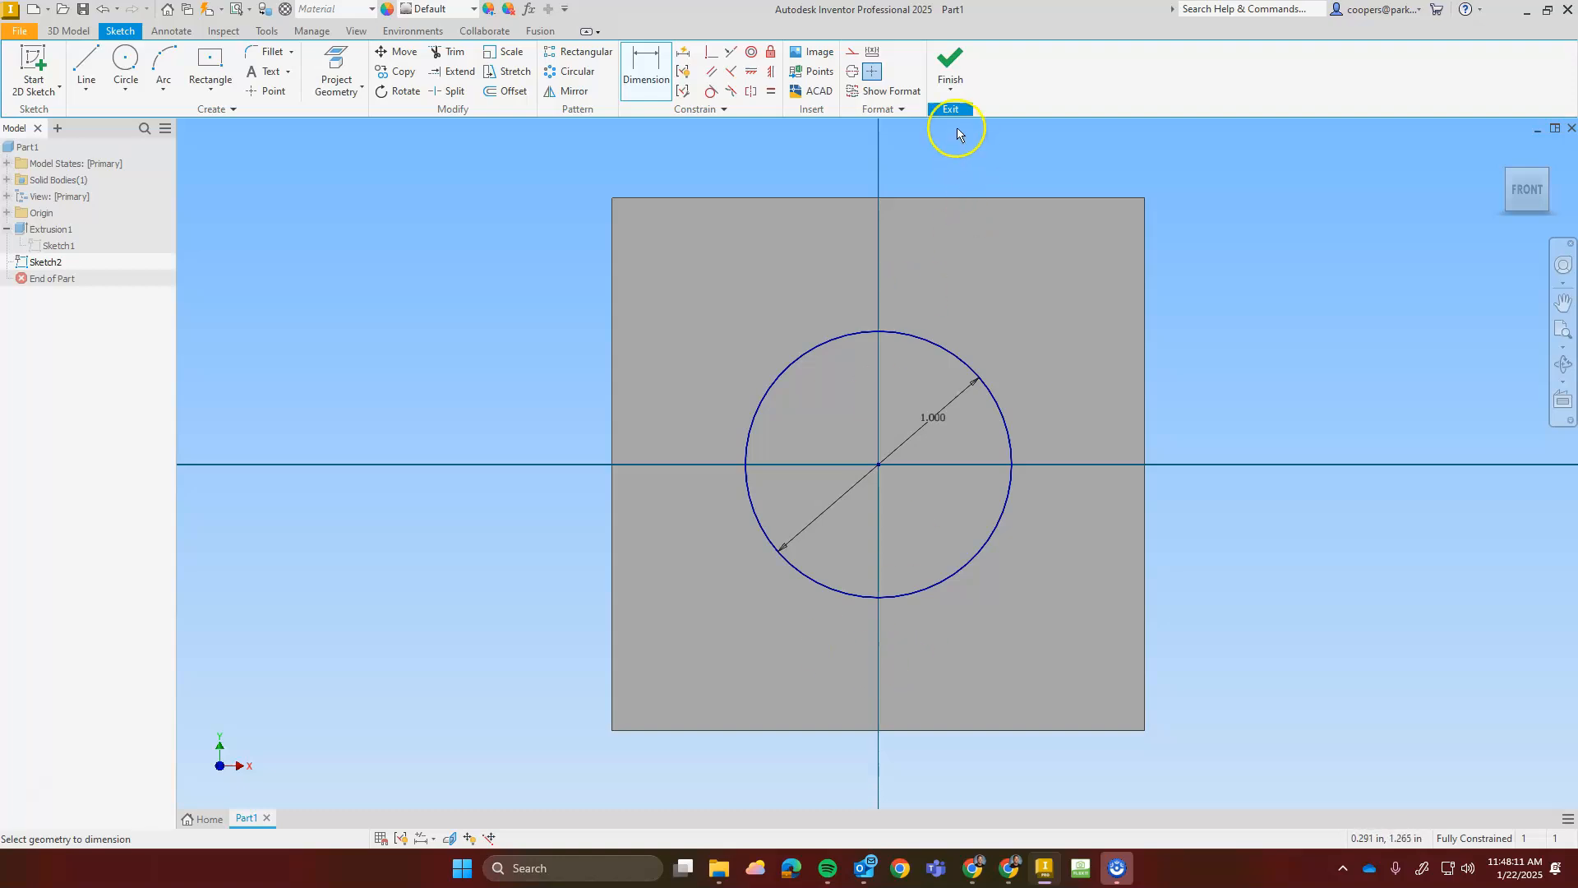
Finish the circle sketch and extrude the circle 0.5 in outward from the cube's front face
click(947, 67)
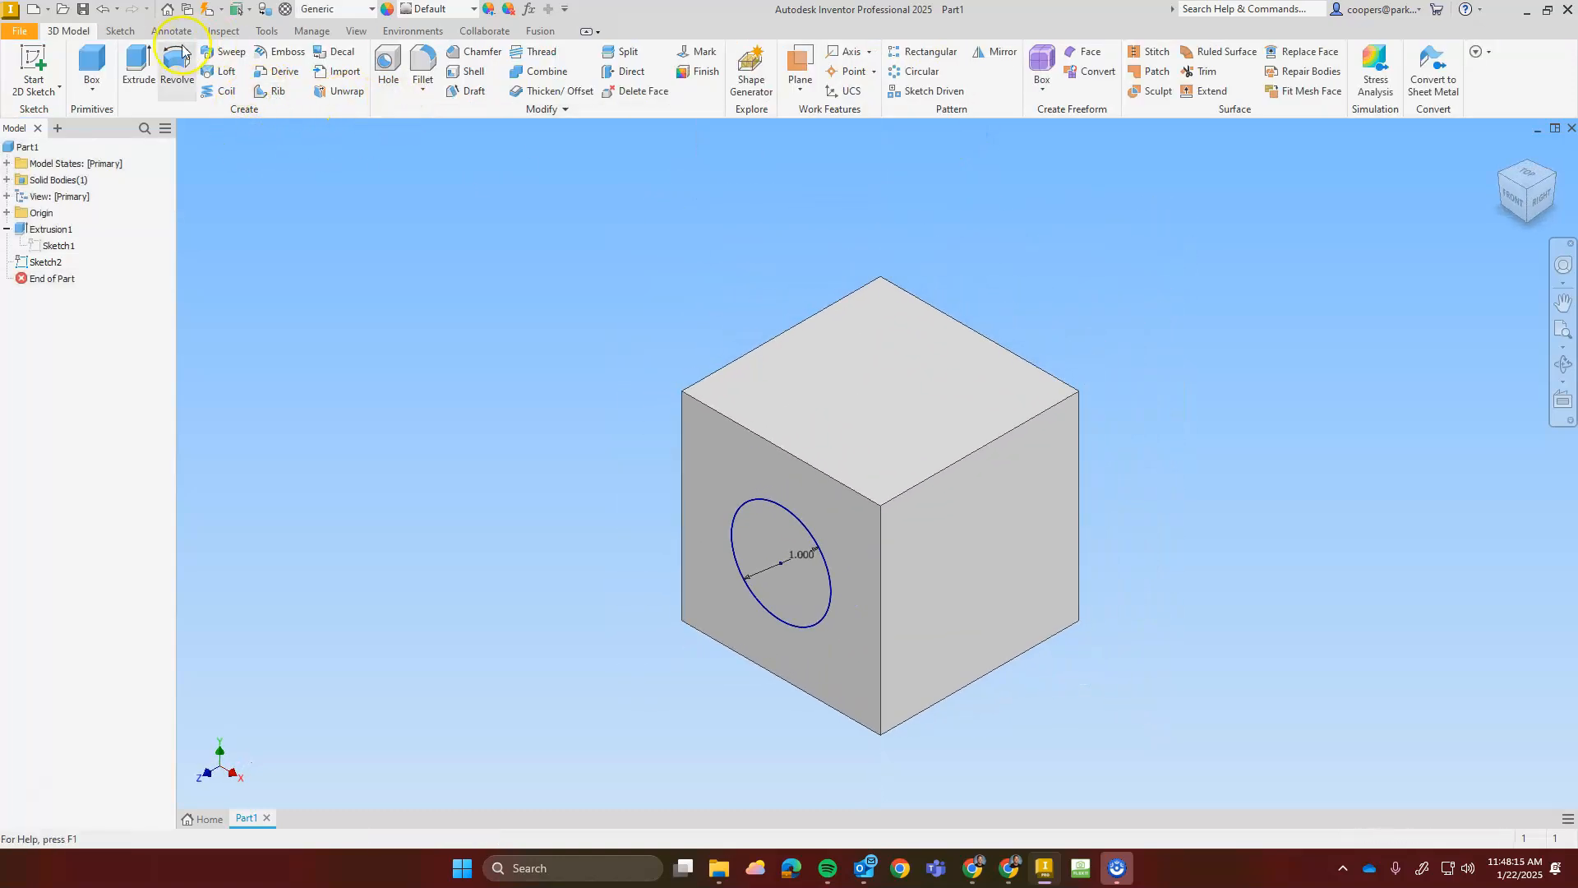
click(136, 61)
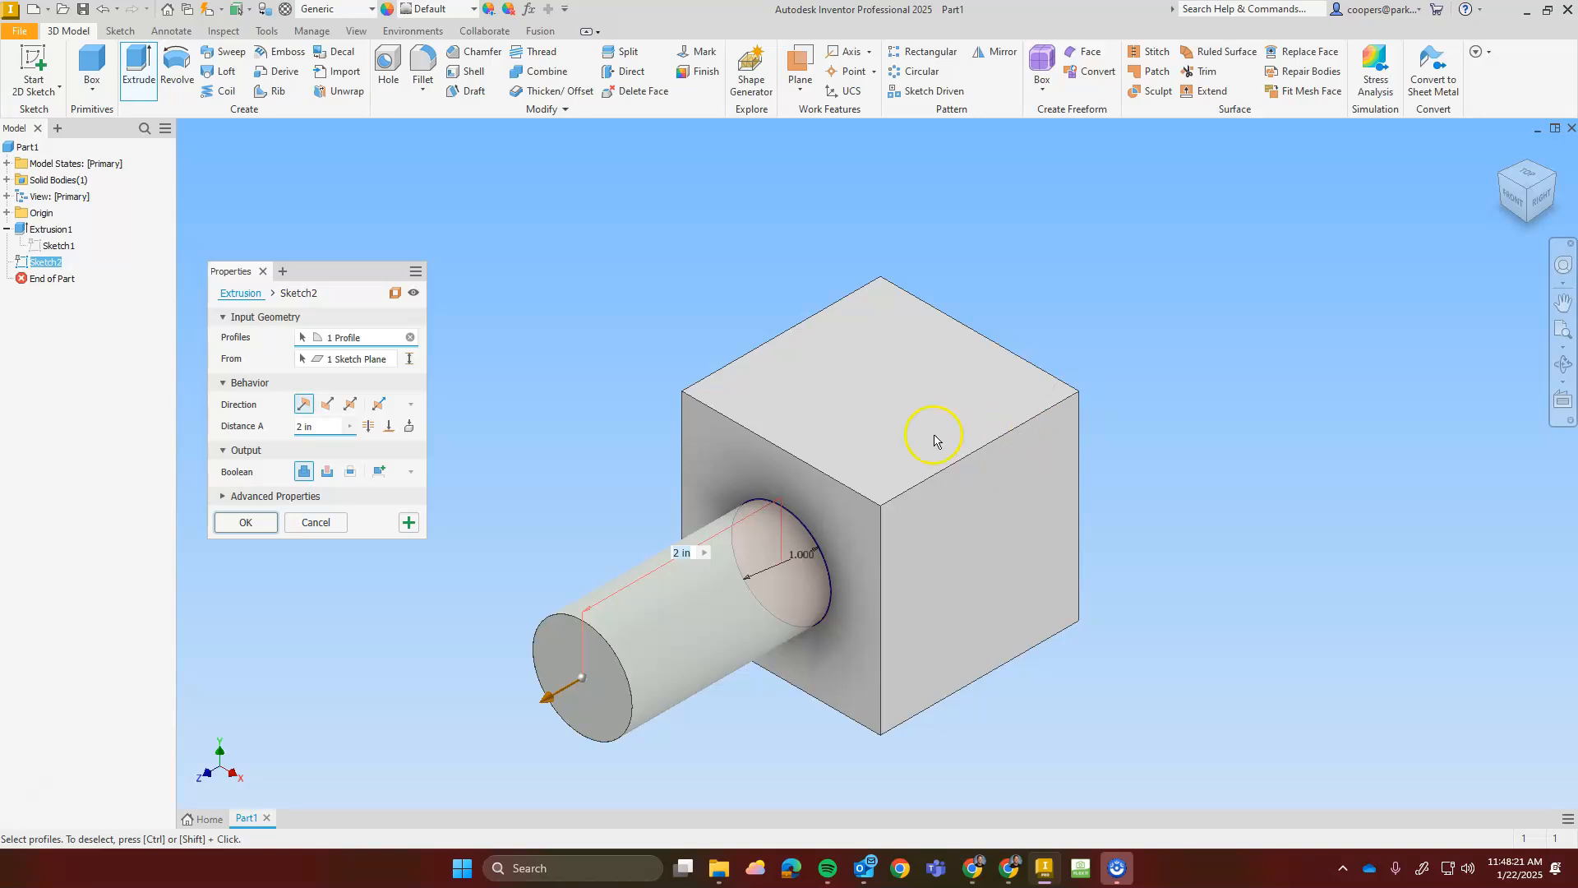
click(315, 429)
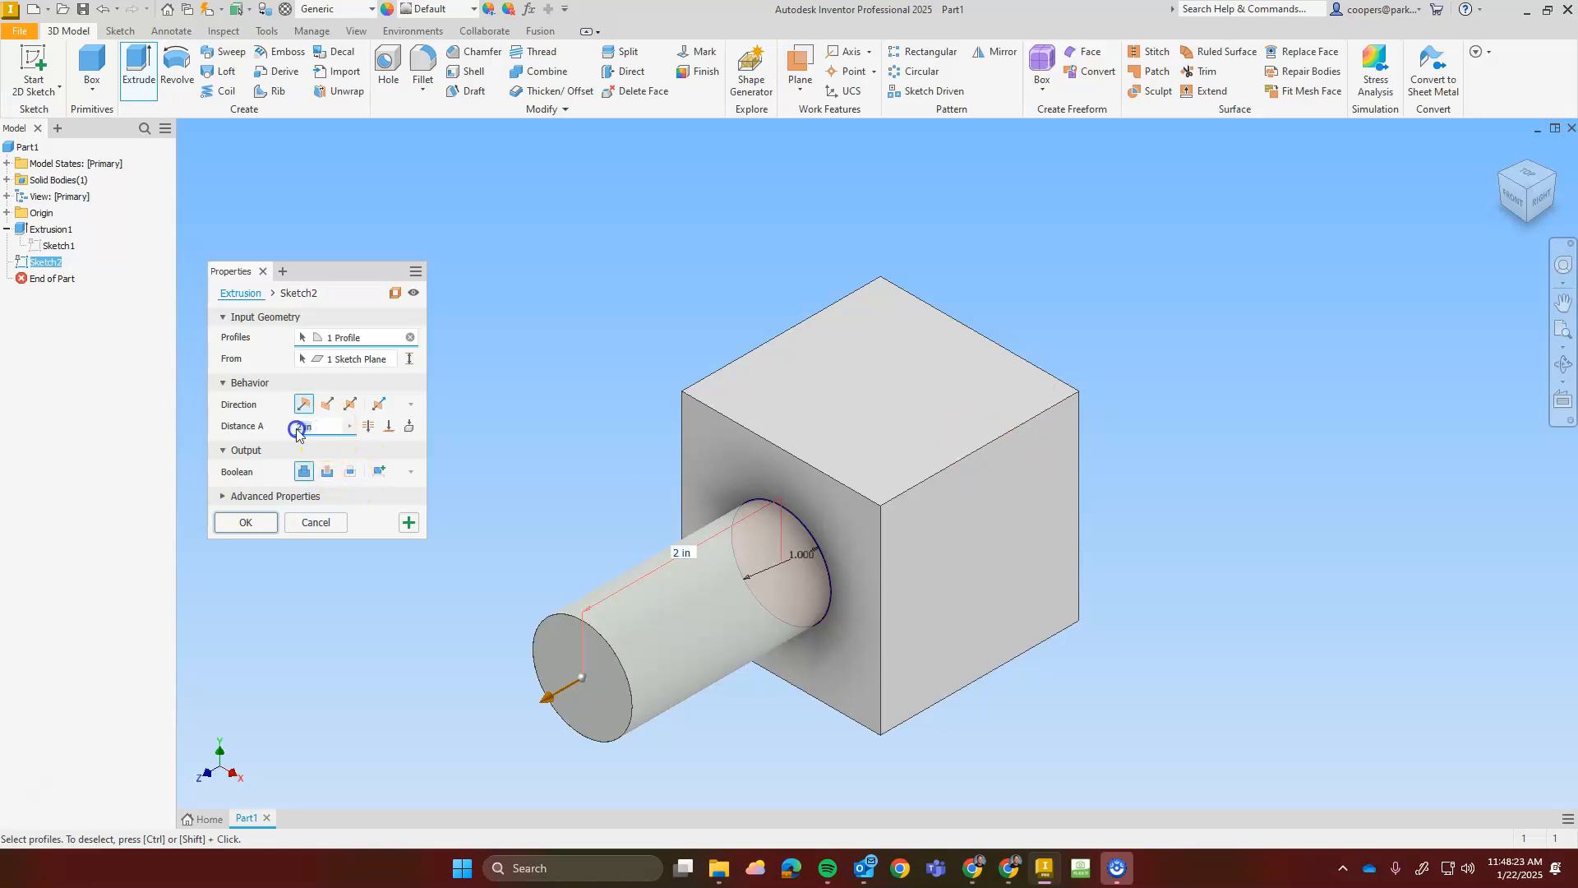
click(686, 554)
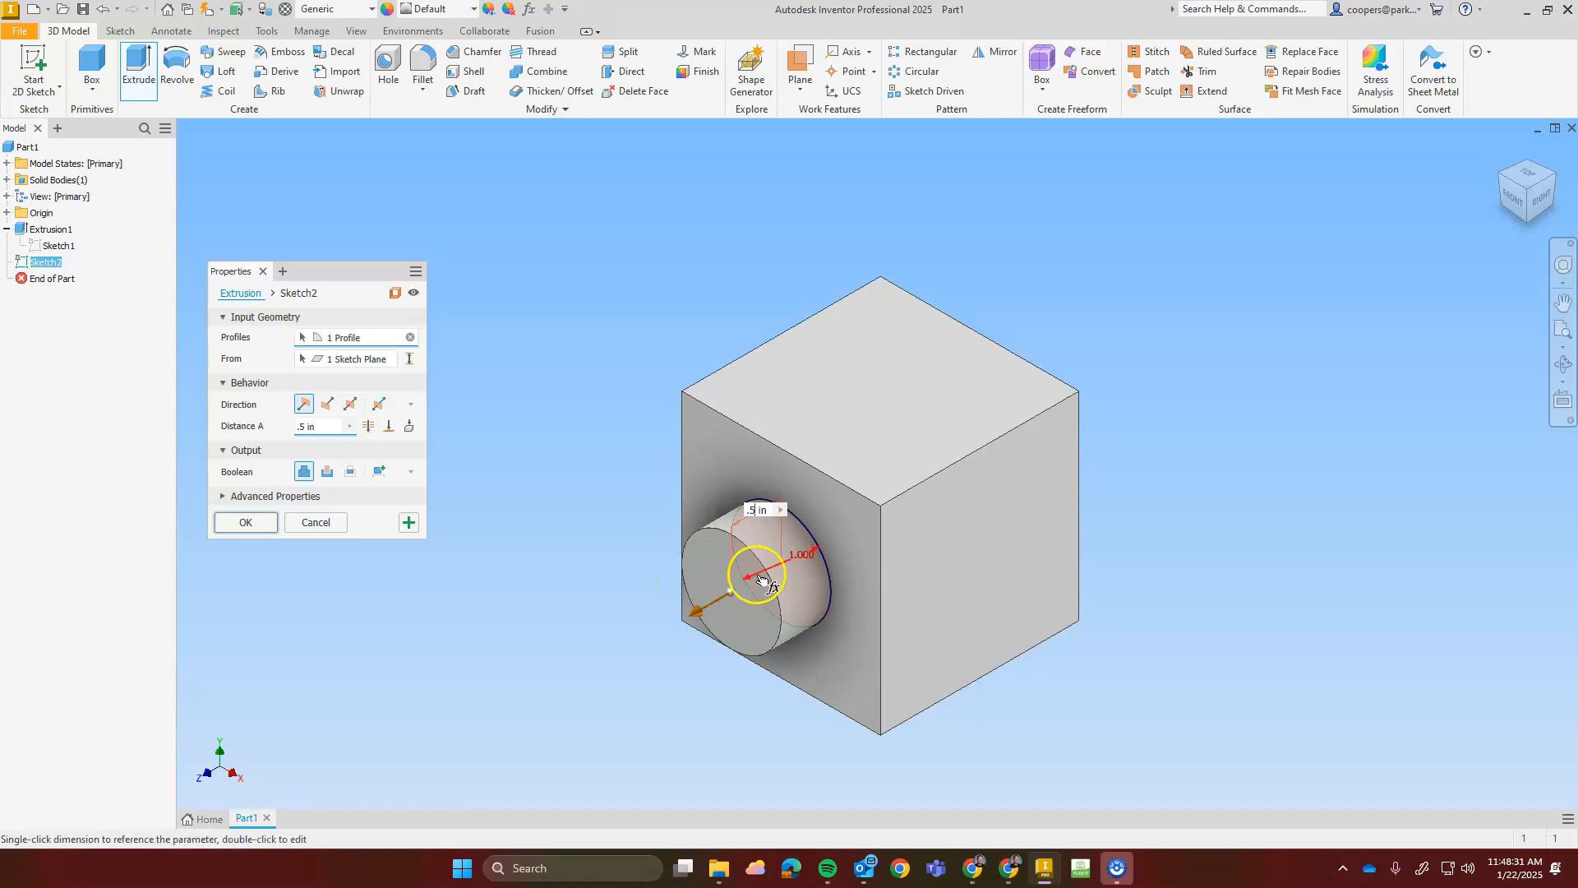
click(256, 527)
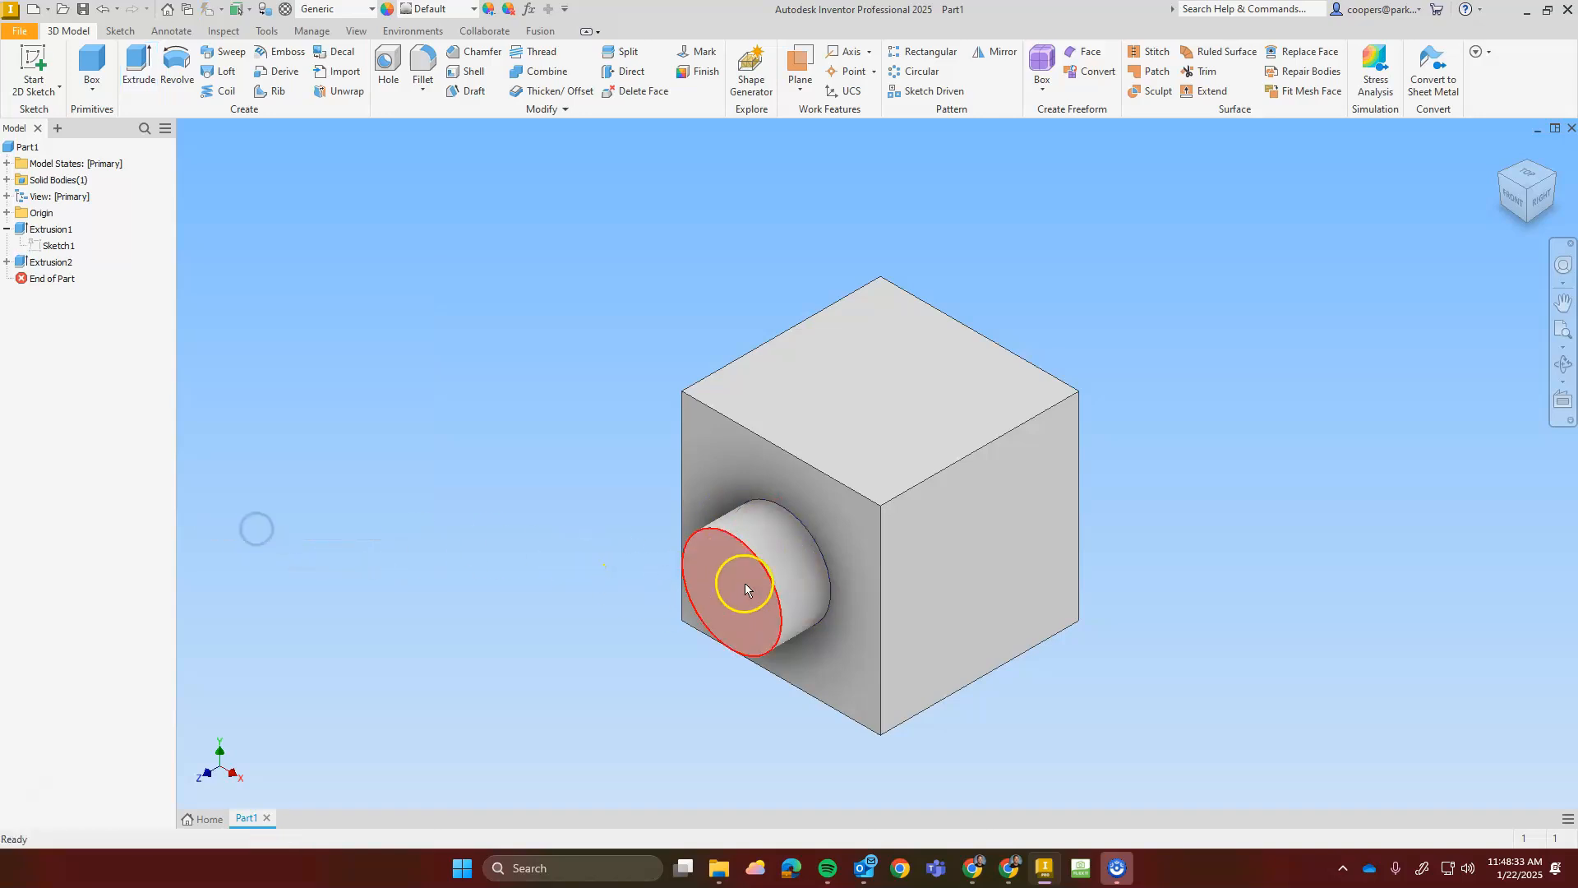
Check the square boss in the Chrome document's picture, return to Inventor, and start a sketch on the cube's right face
click(973, 868)
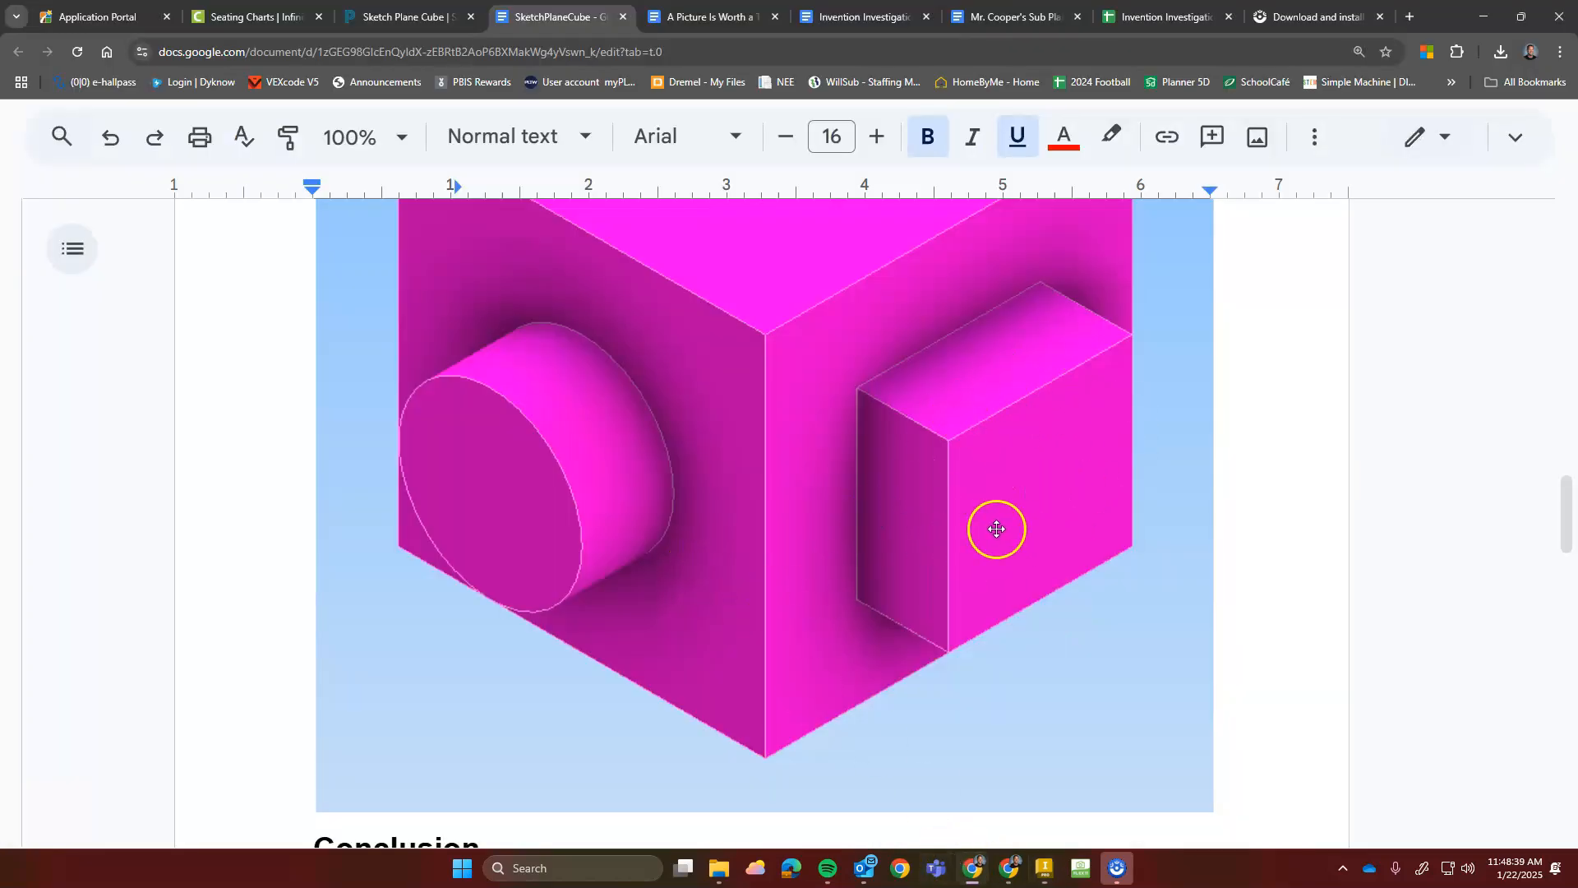
click(1043, 876)
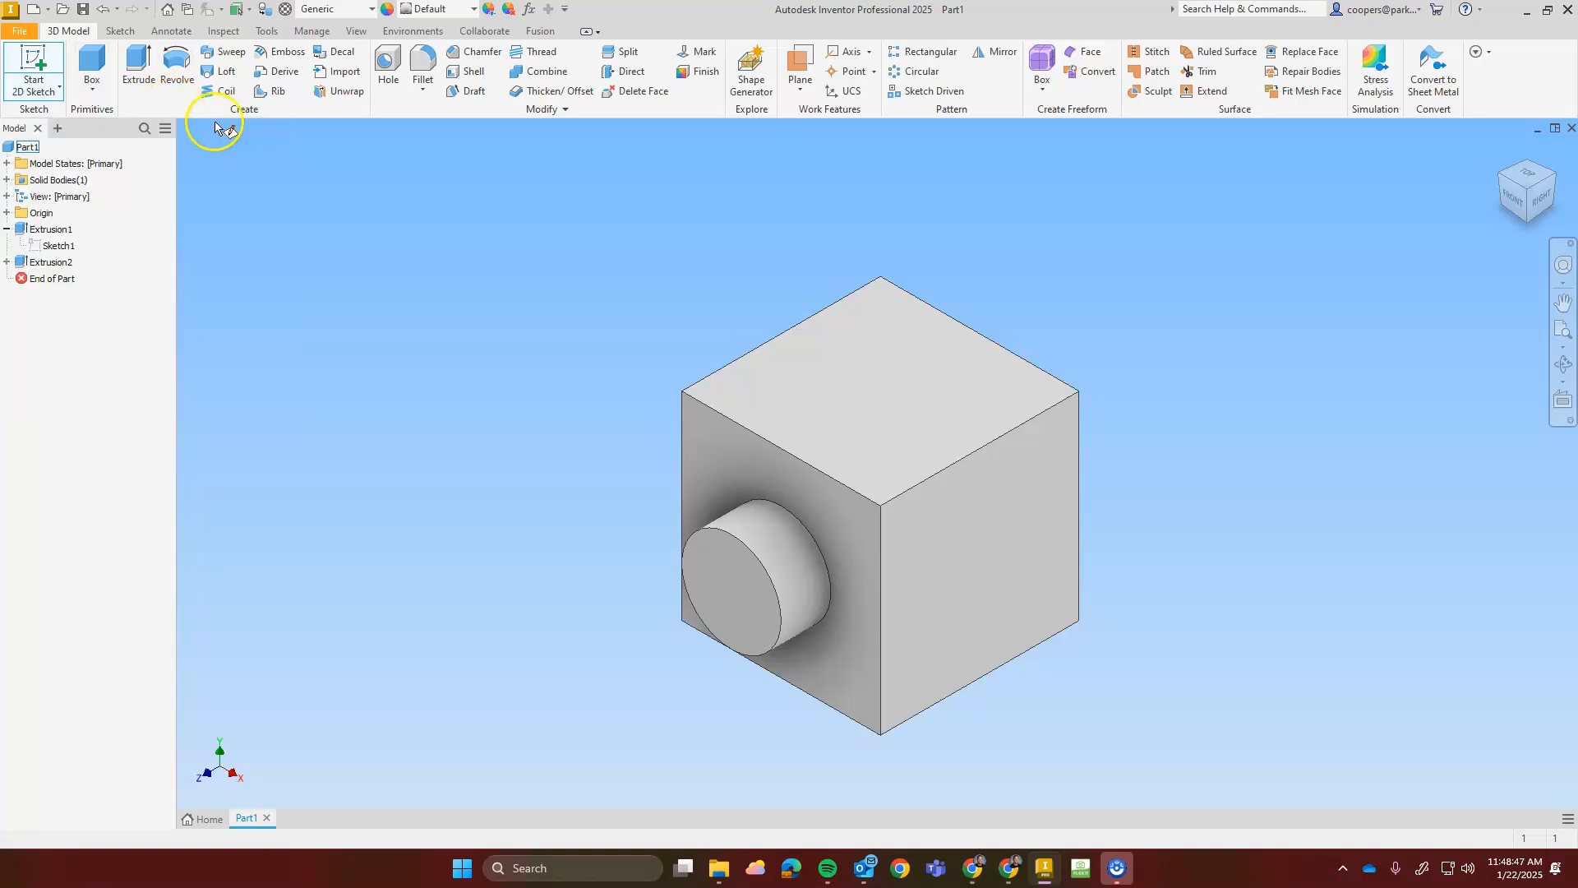
key(s)
click(989, 547)
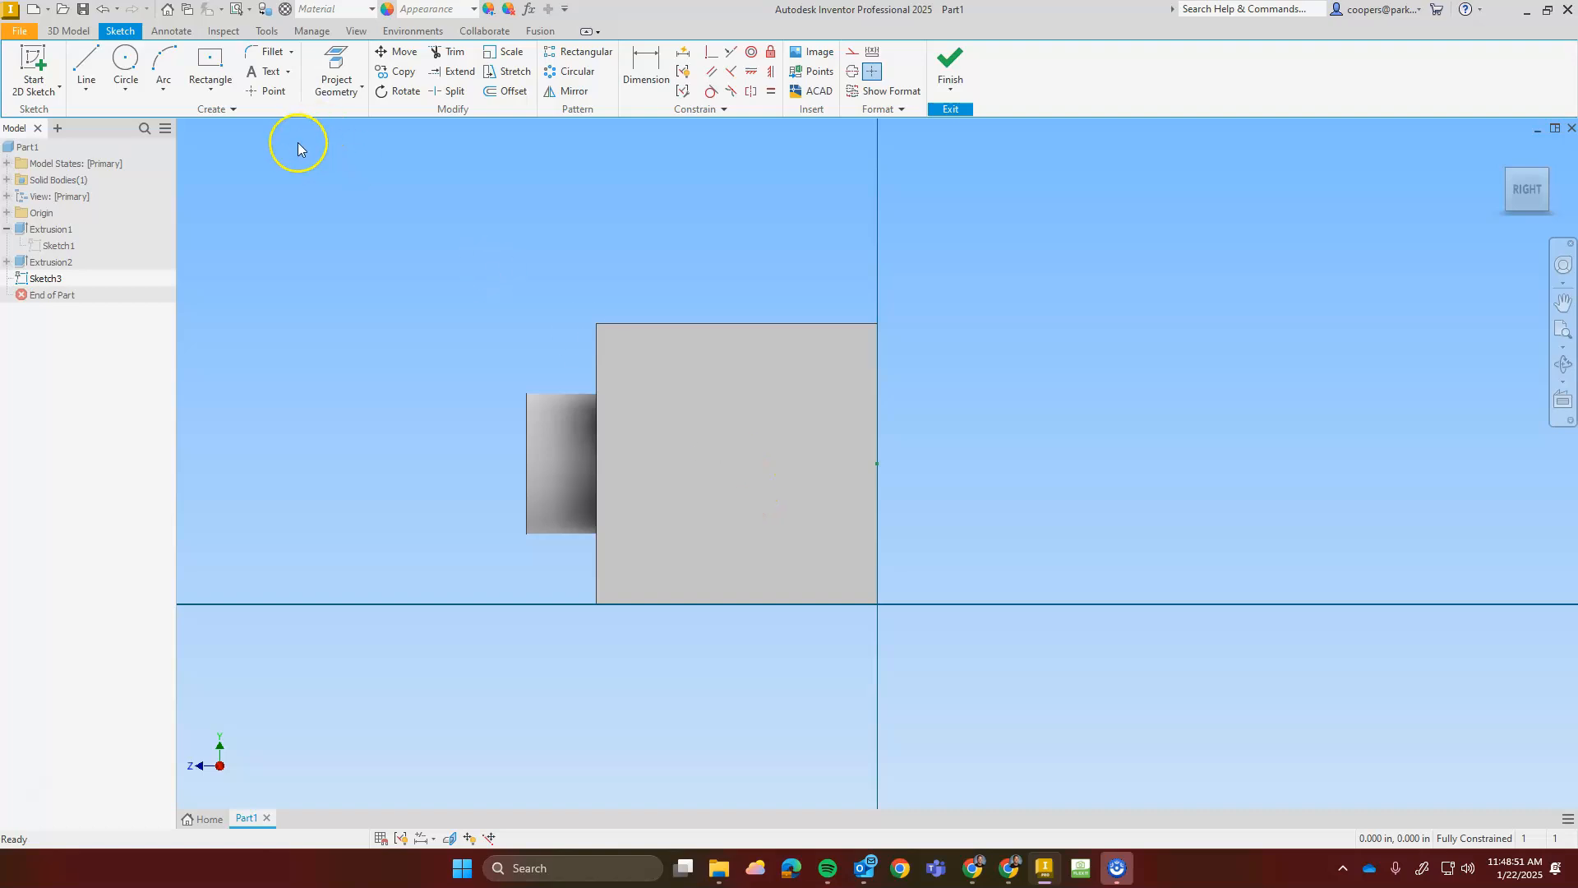
Draw a center rectangle about 1.31 in tall near the middle of the right face
click(211, 64)
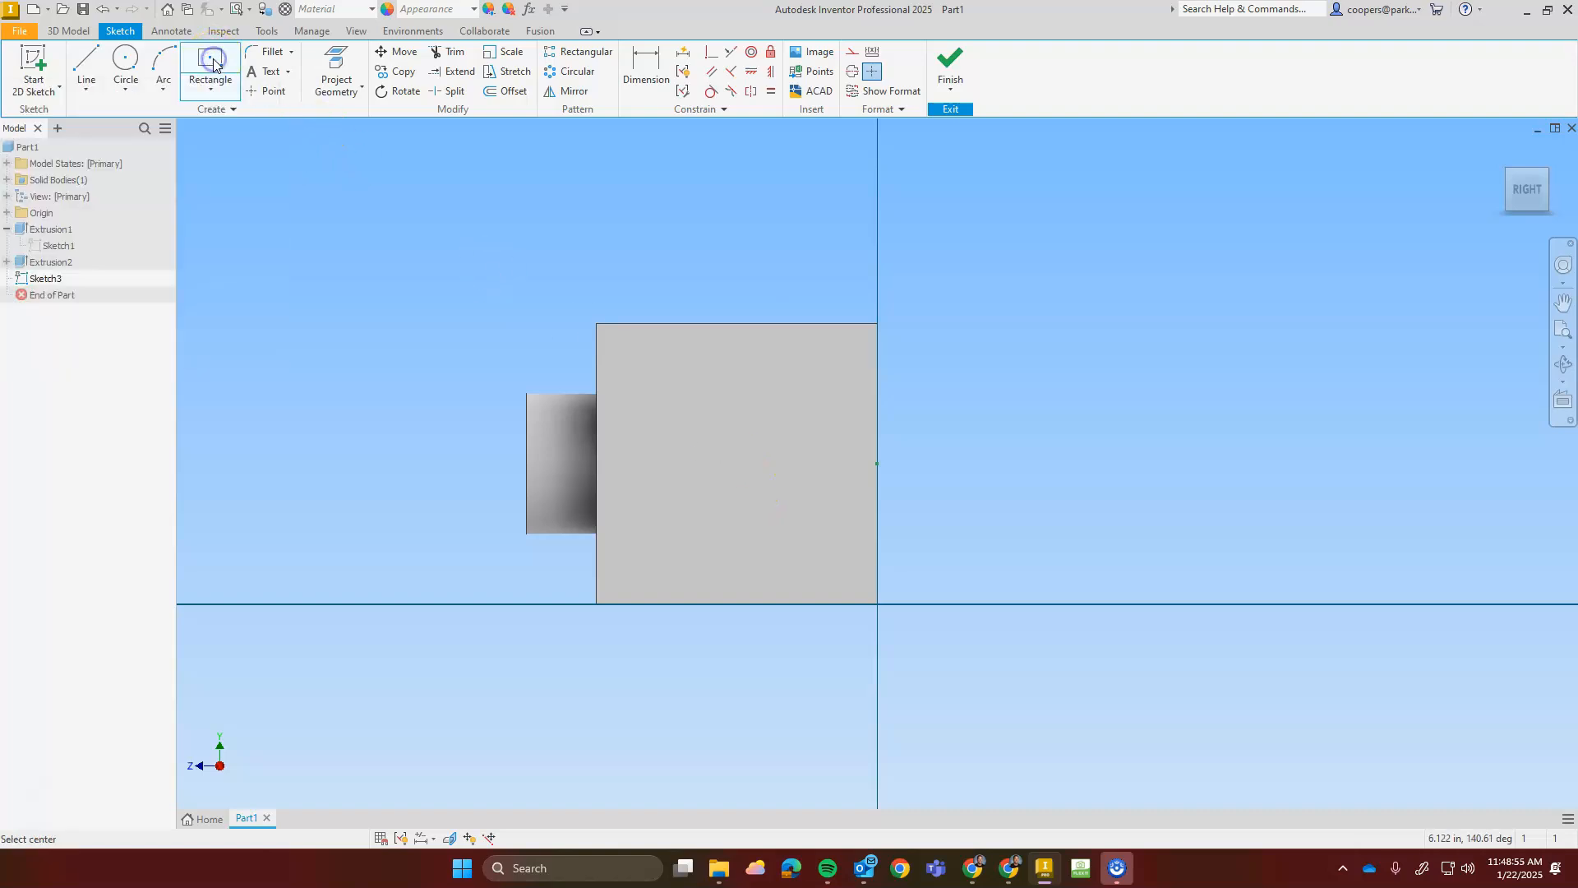
click(725, 484)
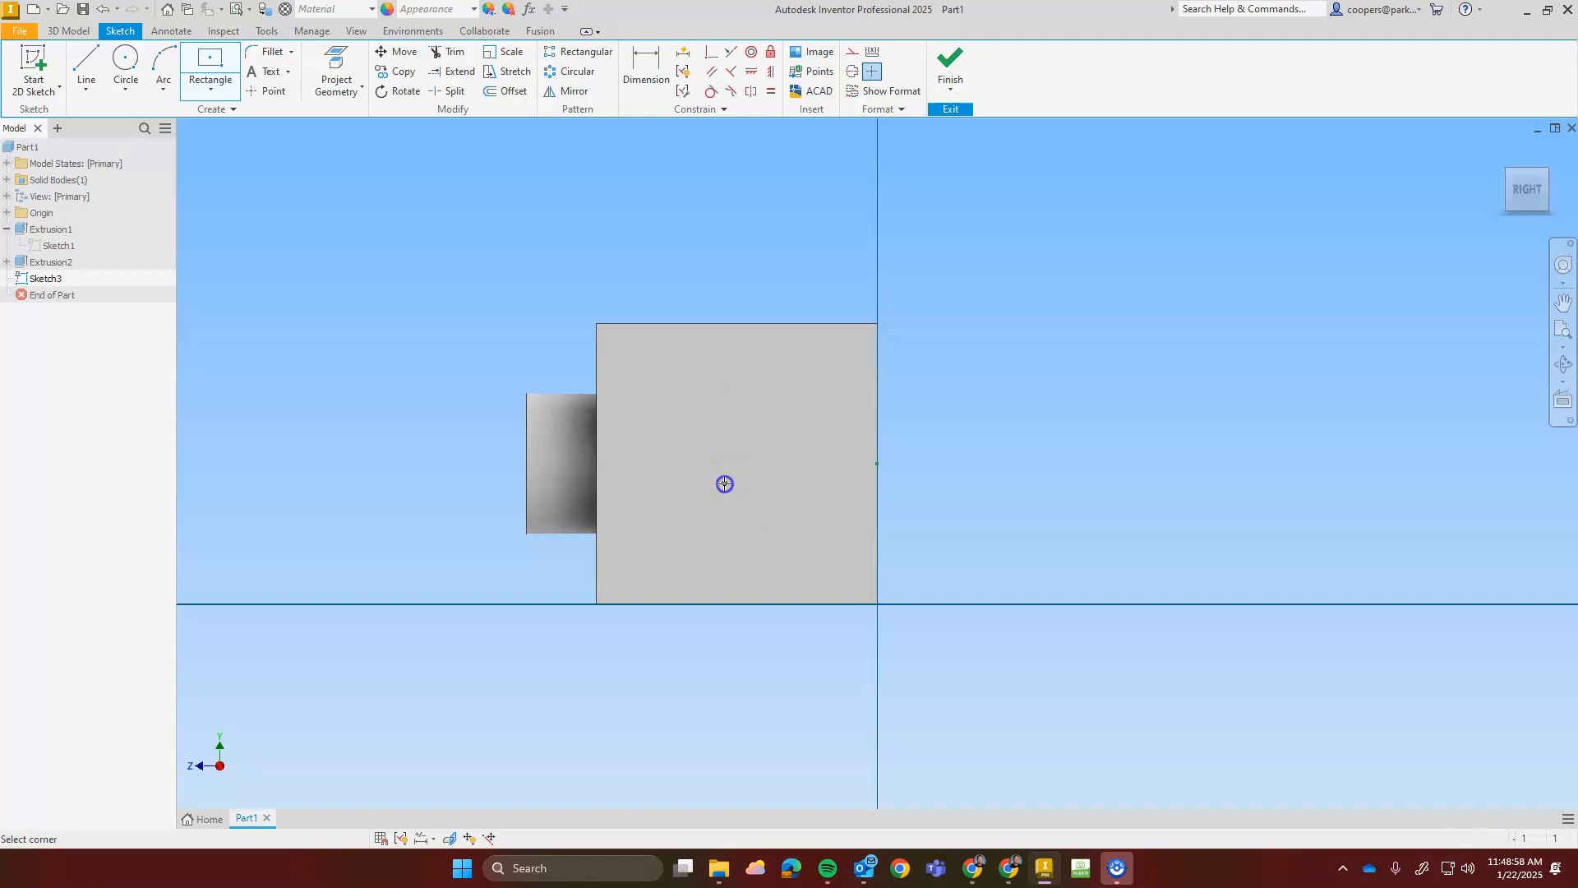
click(807, 392)
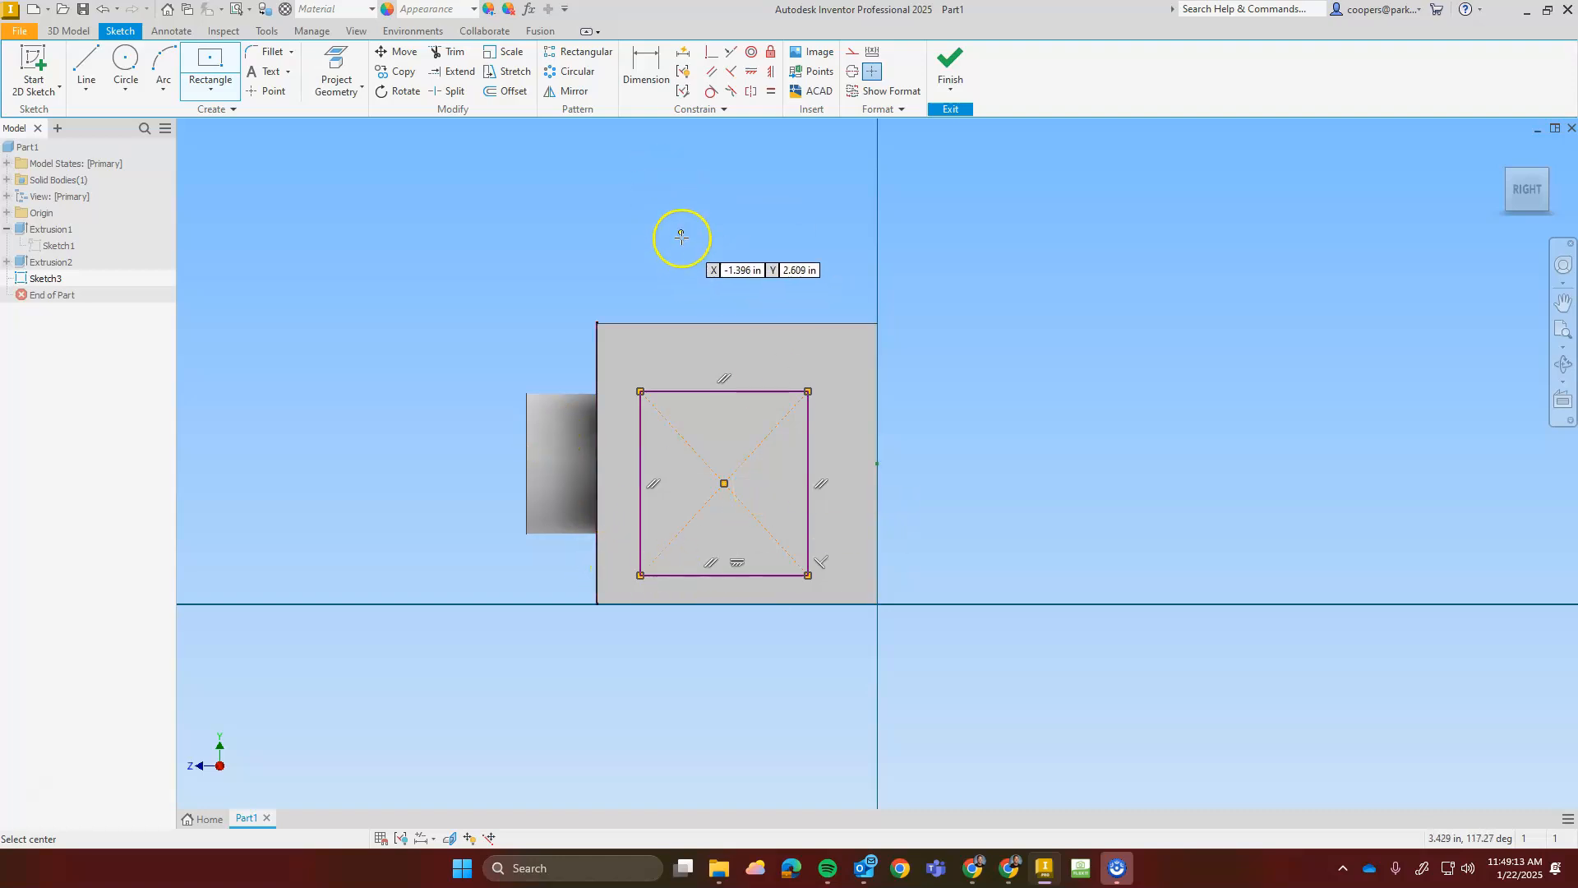
Dimension the rectangle's vertical side and set it to 1 in
click(650, 74)
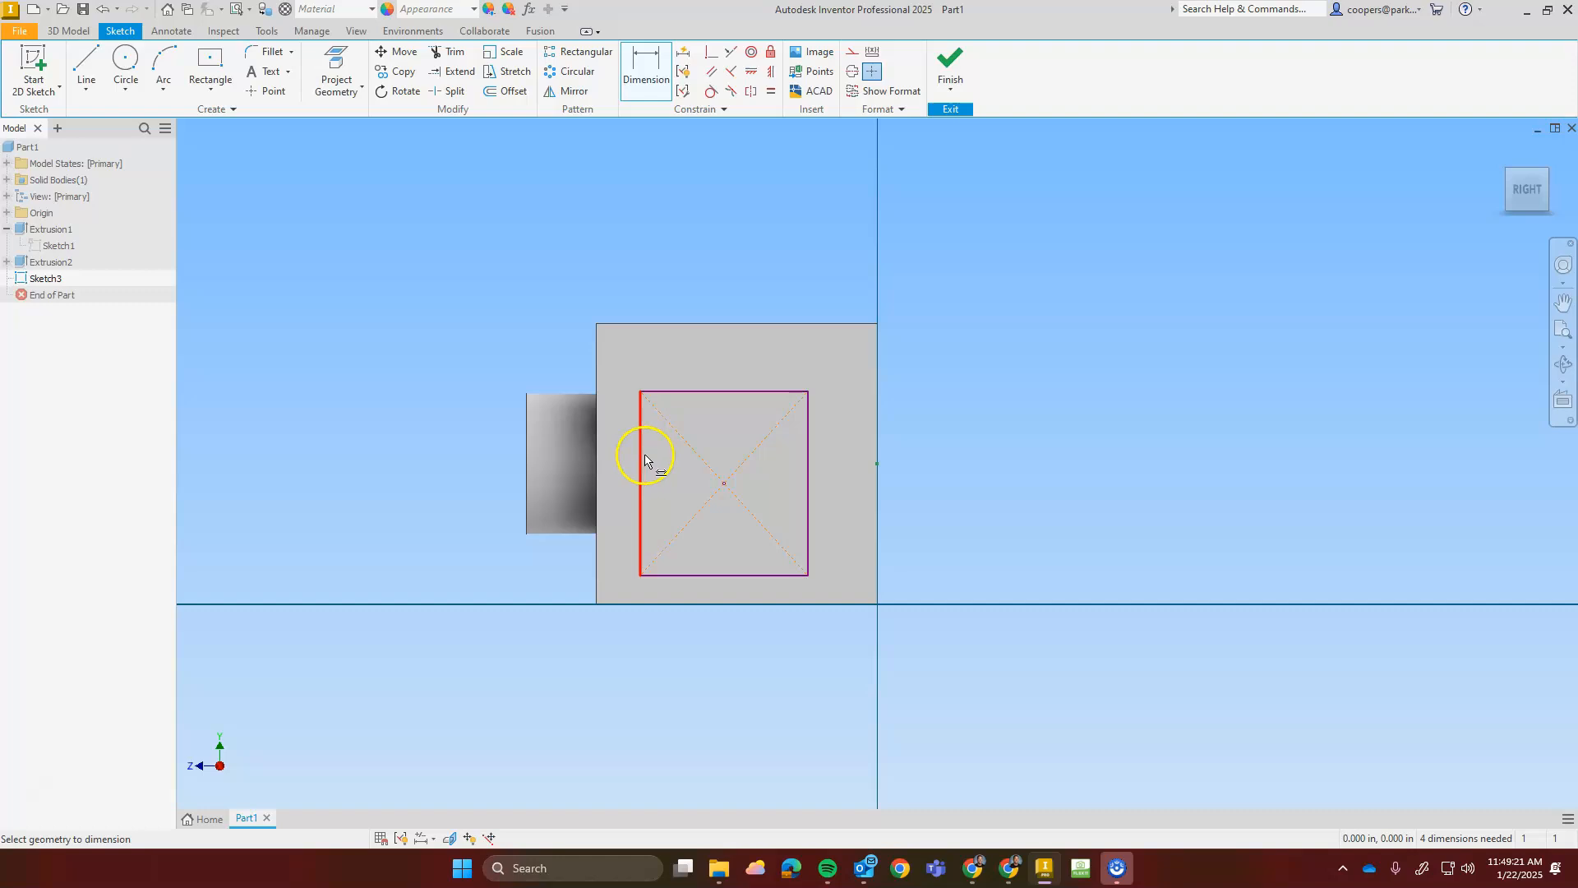
click(810, 476)
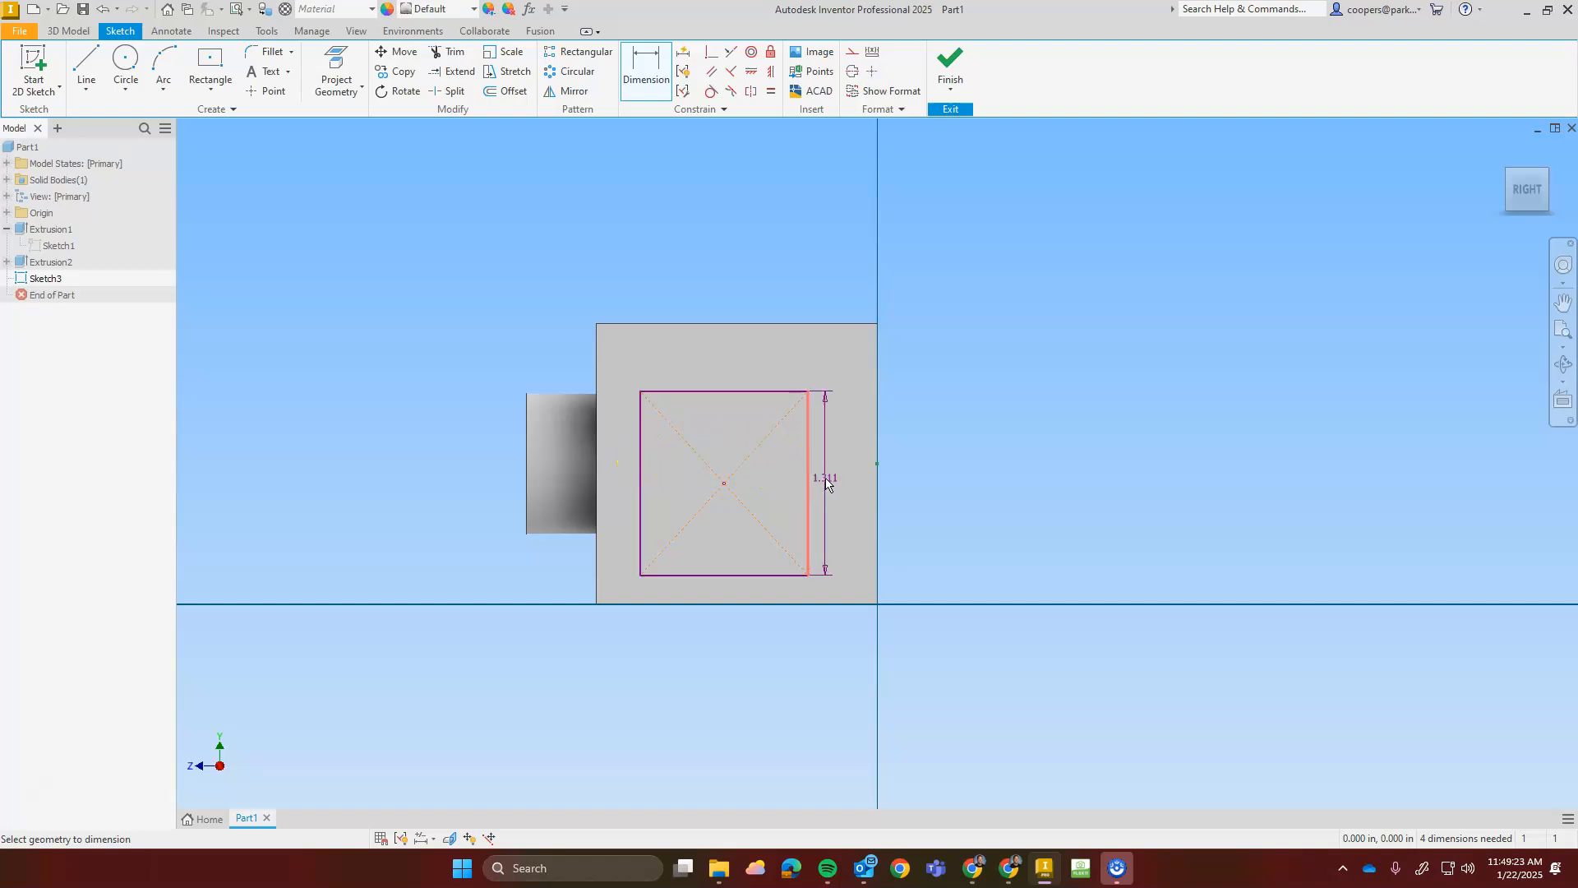
click(838, 484)
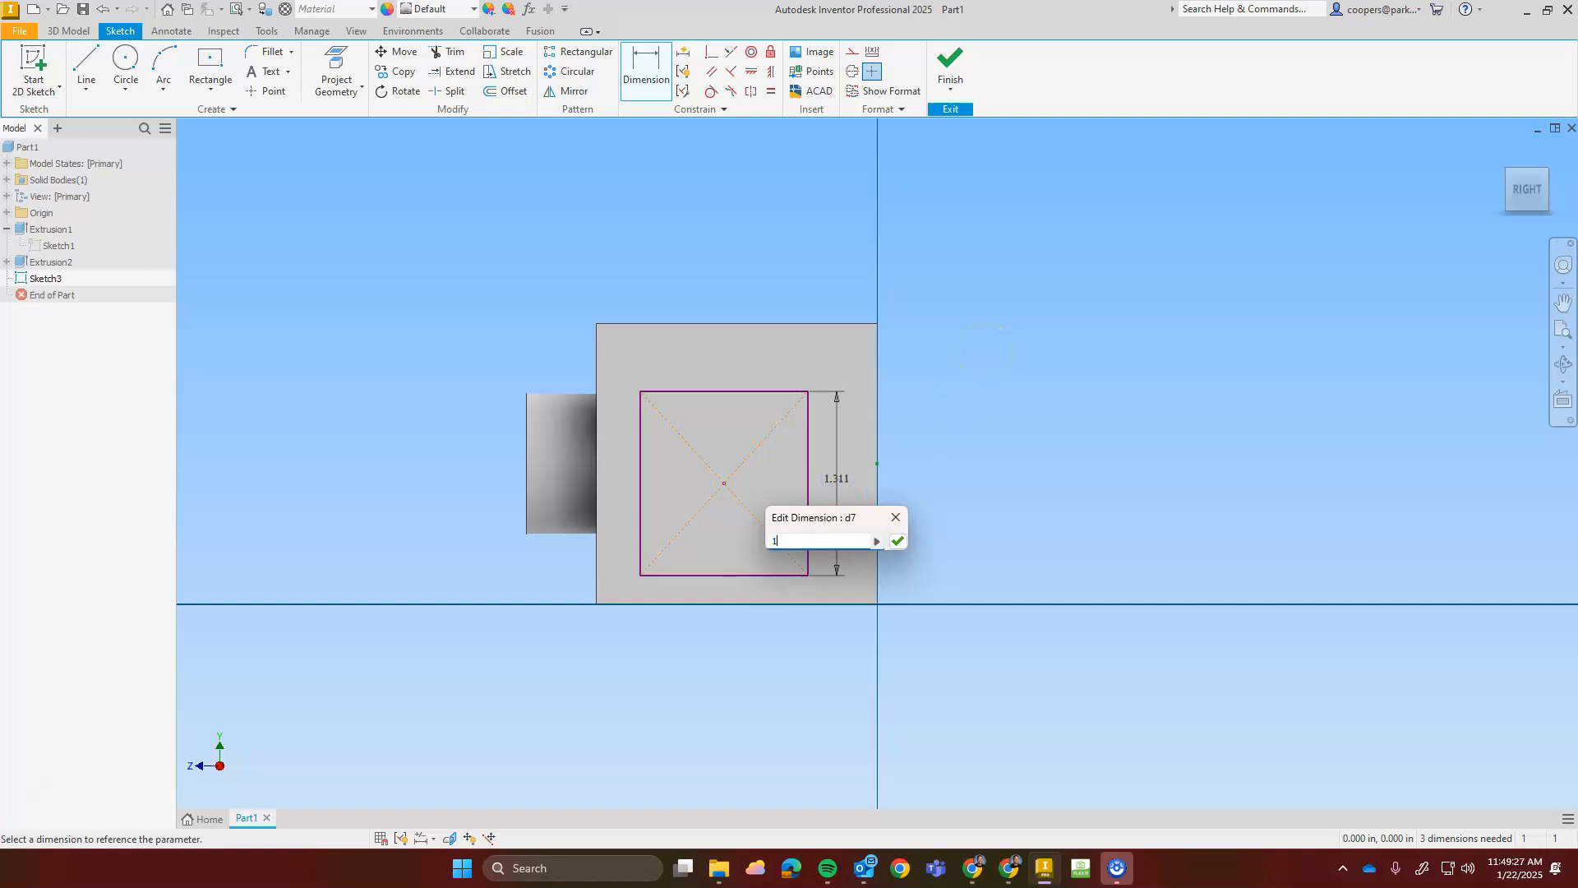
text(1)
key(Return)
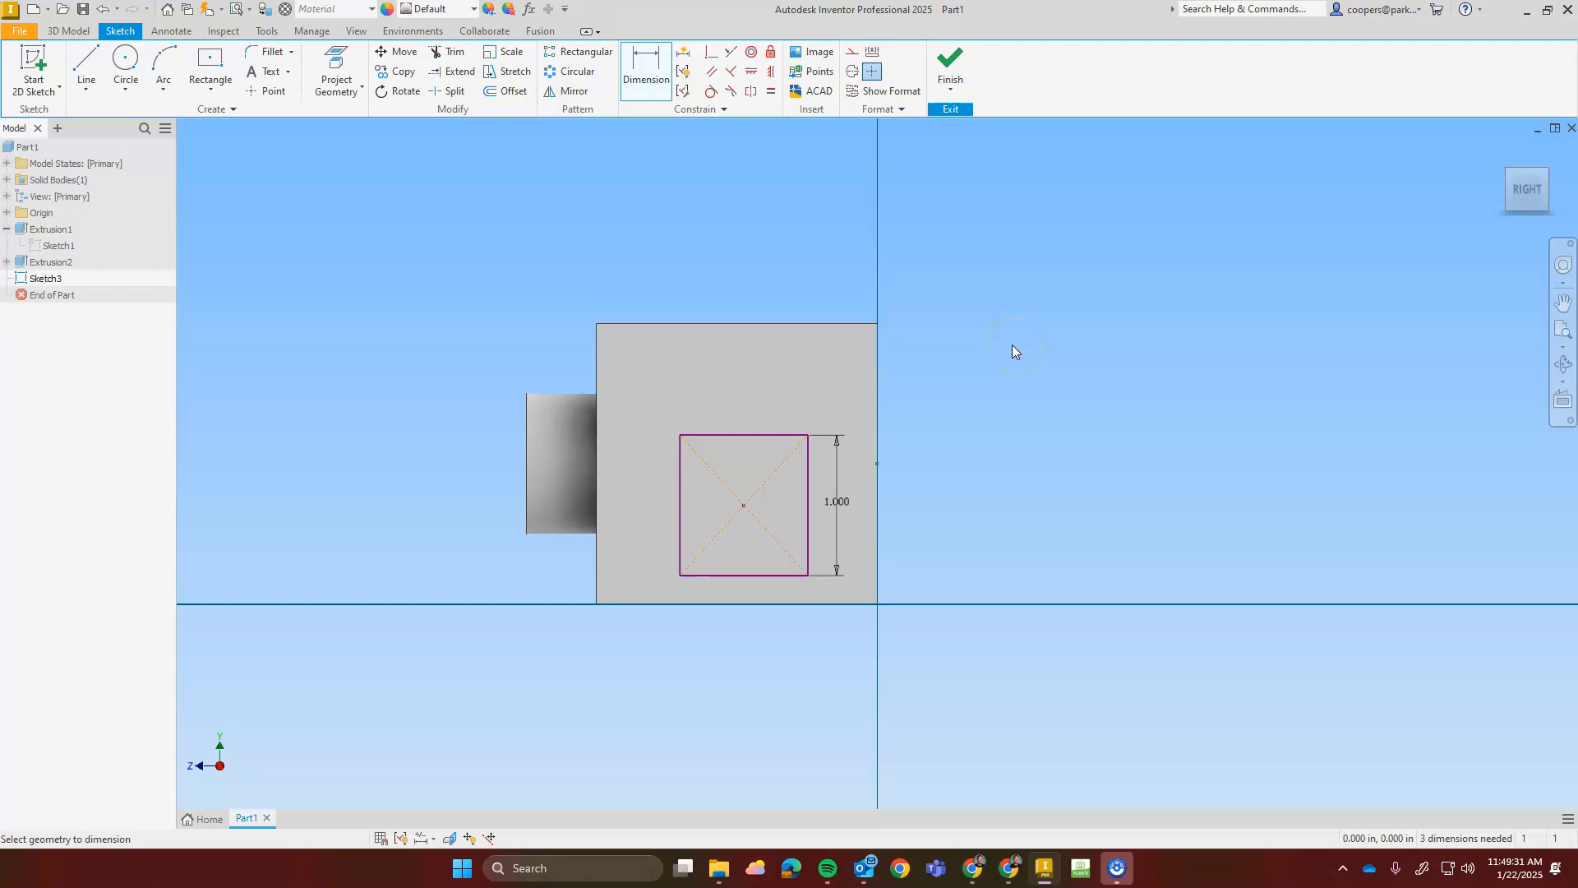
Dimension the rectangle's lower horizontal side and set it to 1 in
click(726, 578)
click(740, 586)
scroll(740, 586, up, 3)
scroll(739, 587, down, 7)
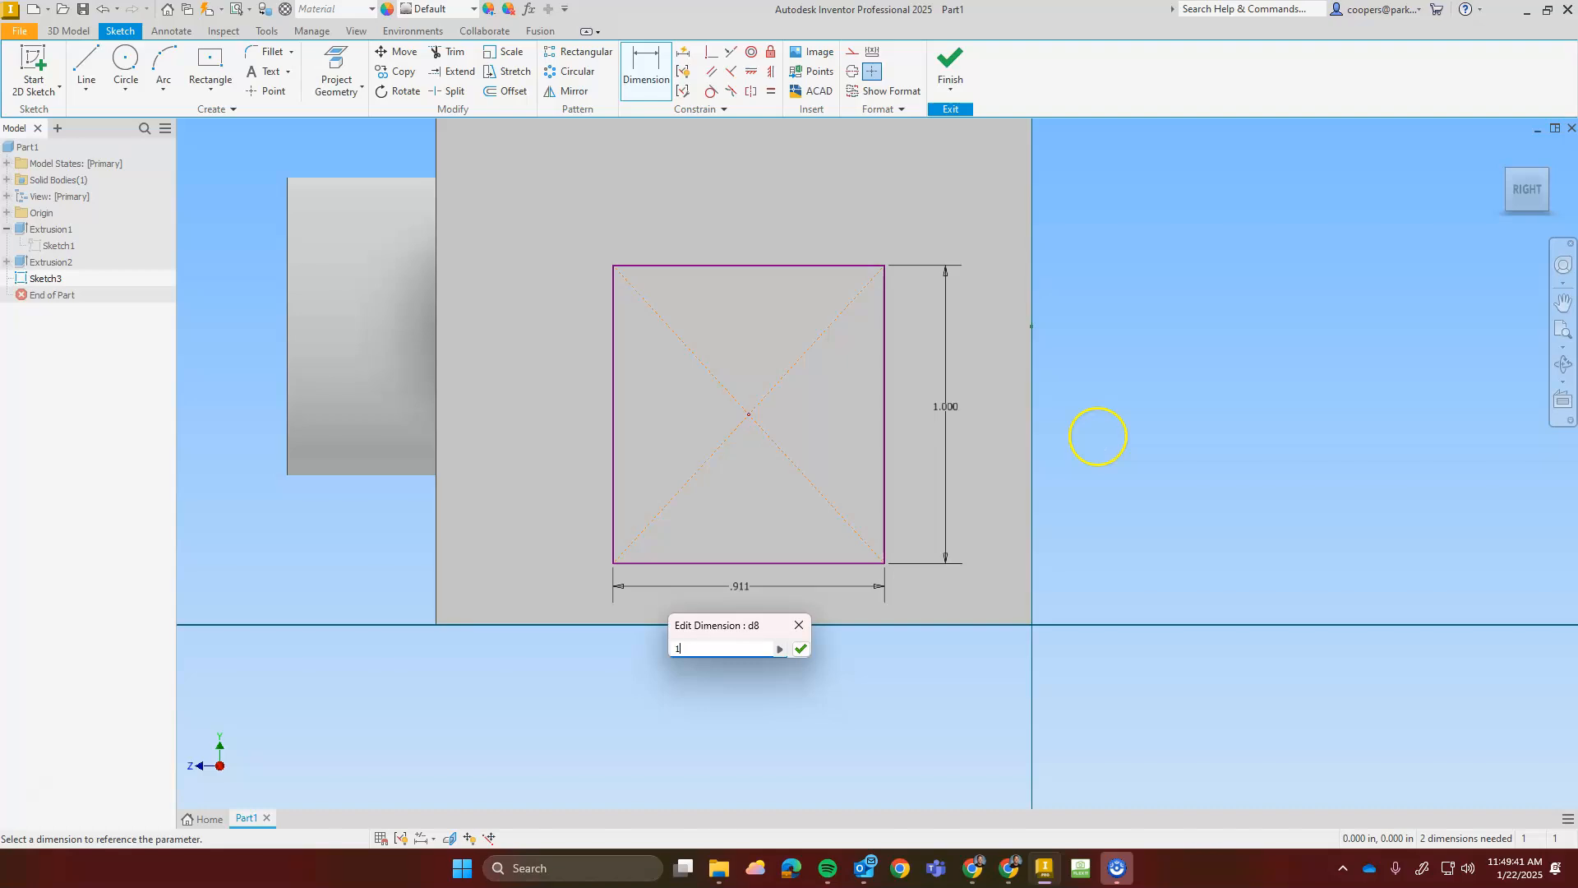
text(1)
key(Return)
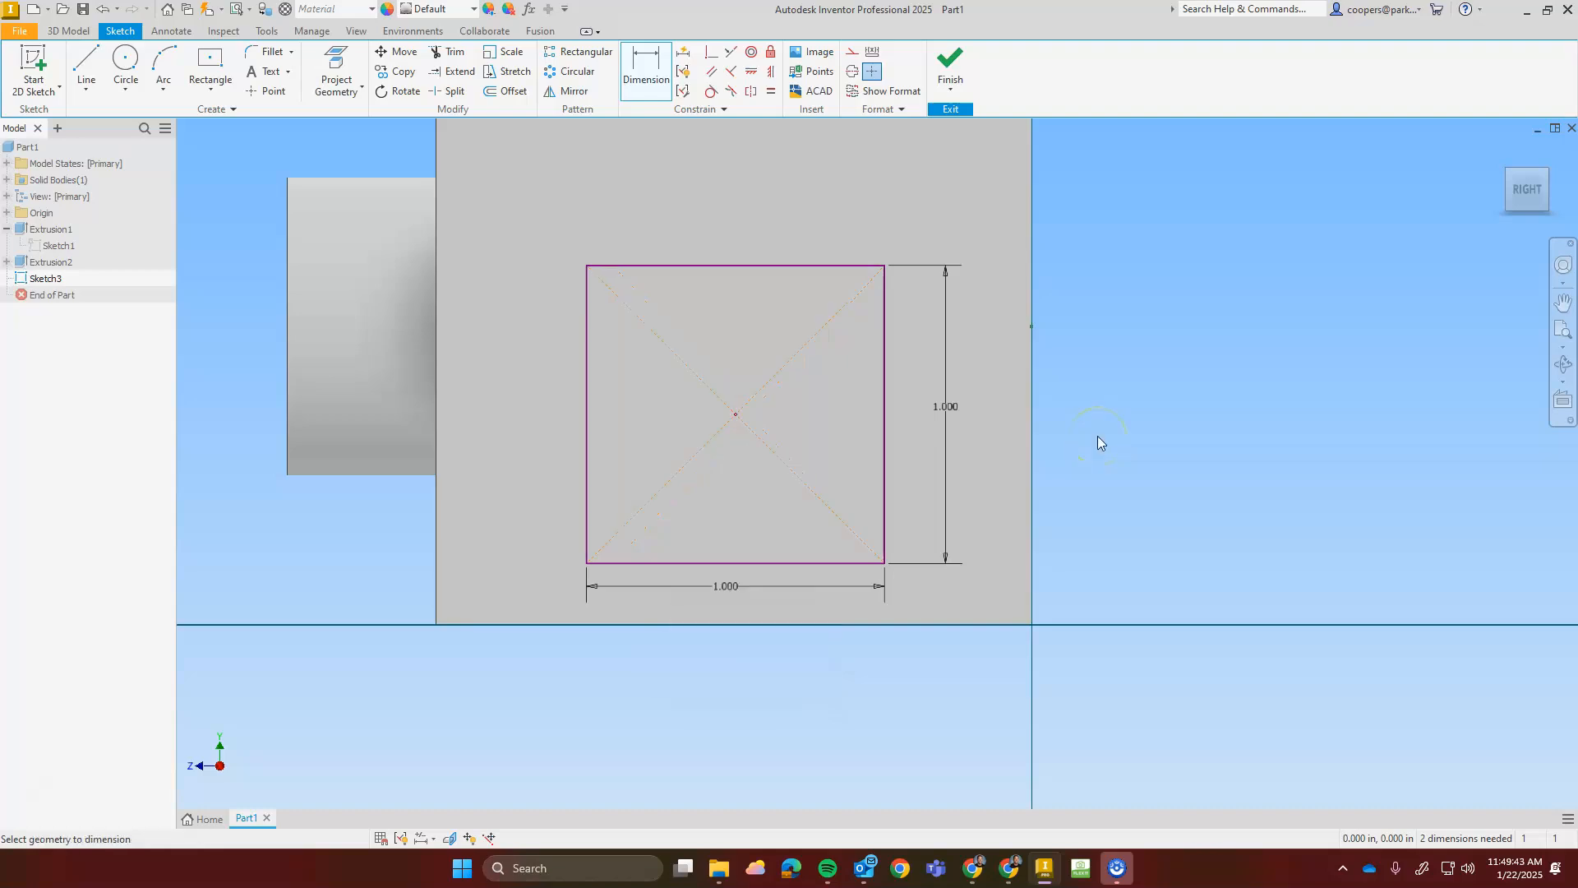
Dimension the square's center point horizontally from the face's vertical edge beside the round boss and set it to 1 in
scroll(1095, 433, up, 3)
middle_drag(1093, 433, 1054, 465)
scroll(870, 427, down, 4)
scroll(866, 422, up, 3)
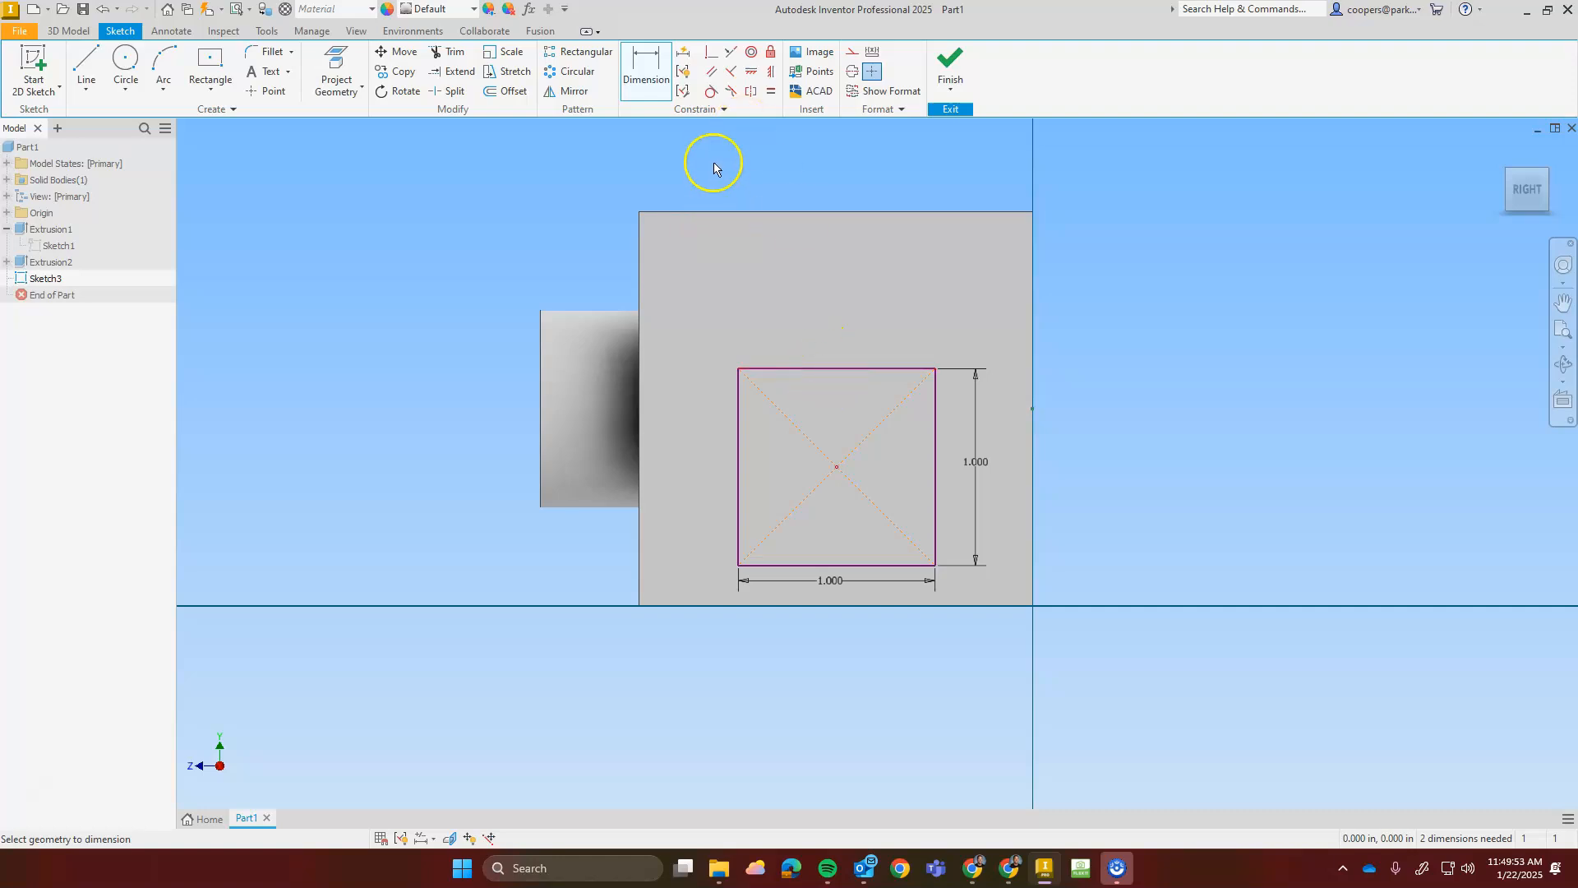
click(647, 81)
scroll(836, 471, down, 3)
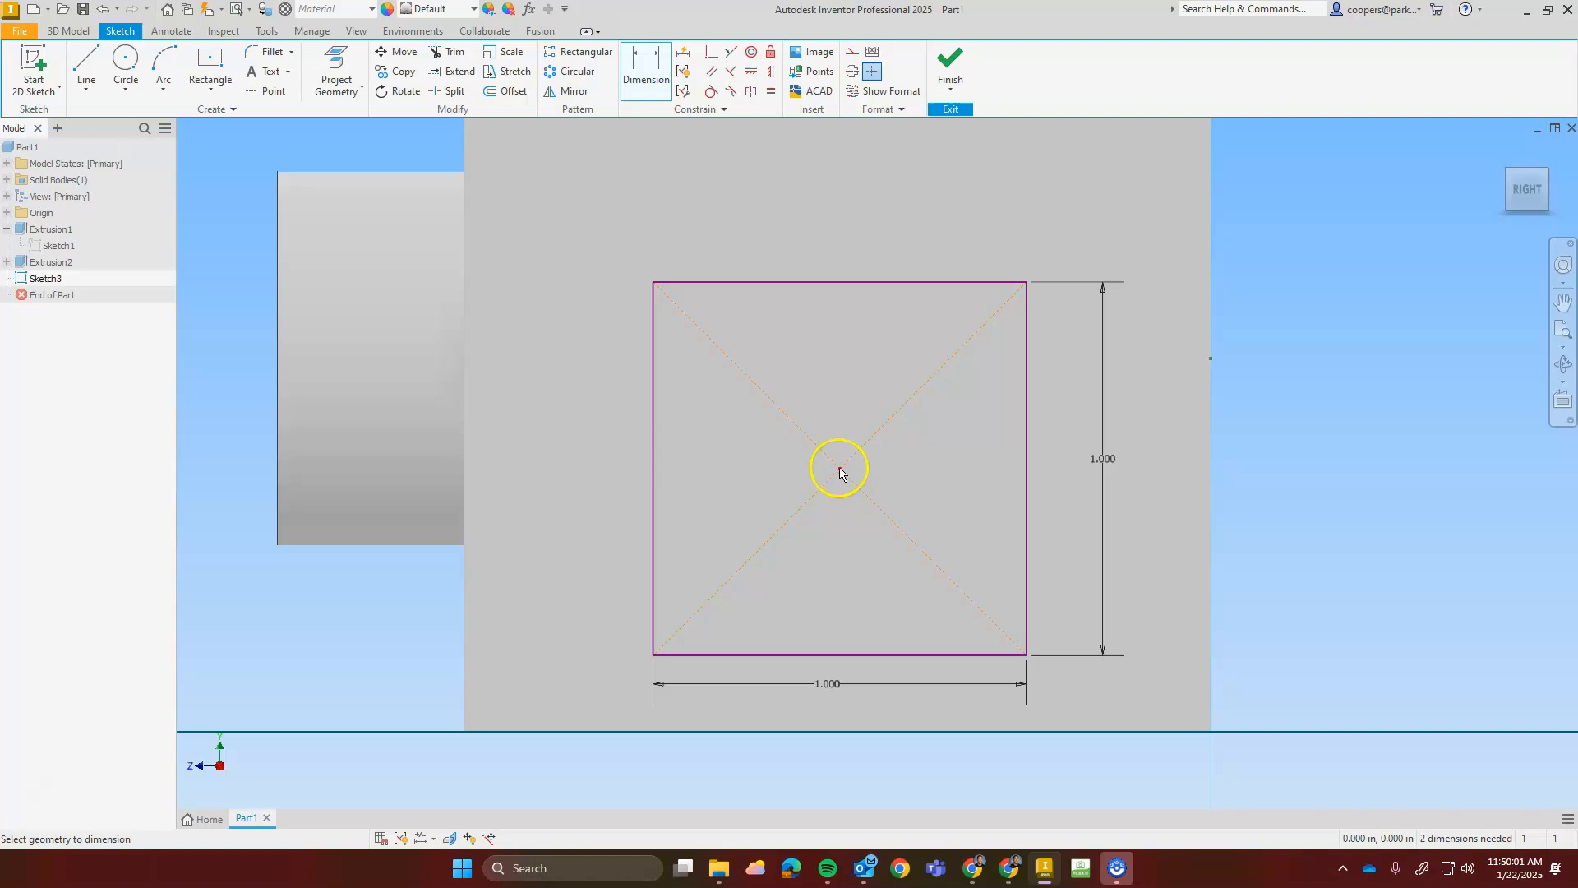
click(839, 471)
scroll(1205, 411, up, 2)
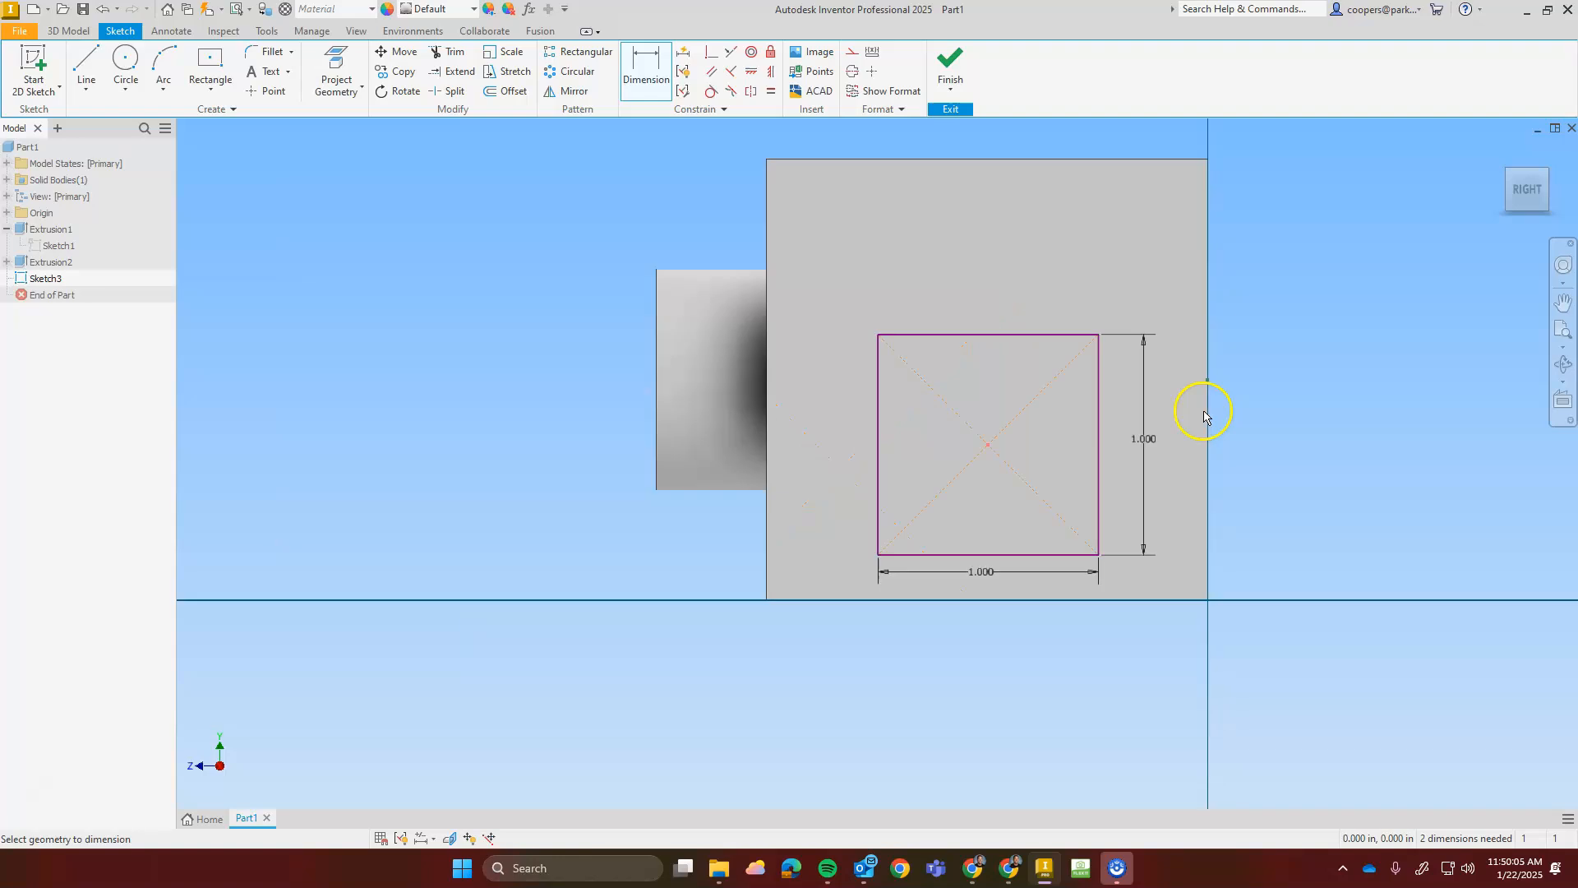
click(770, 432)
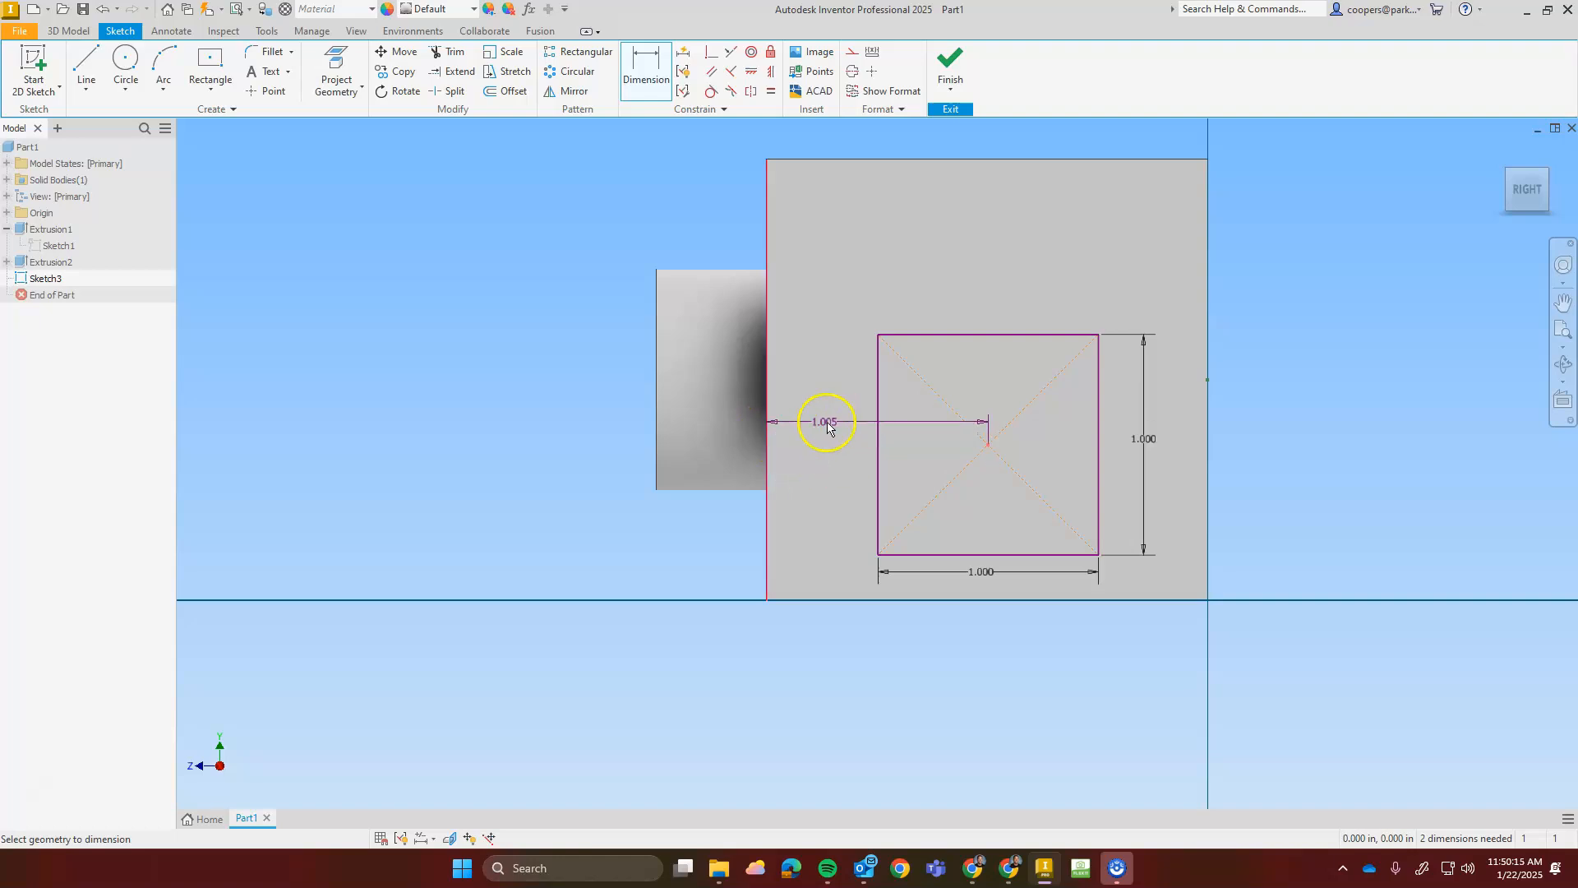
click(986, 447)
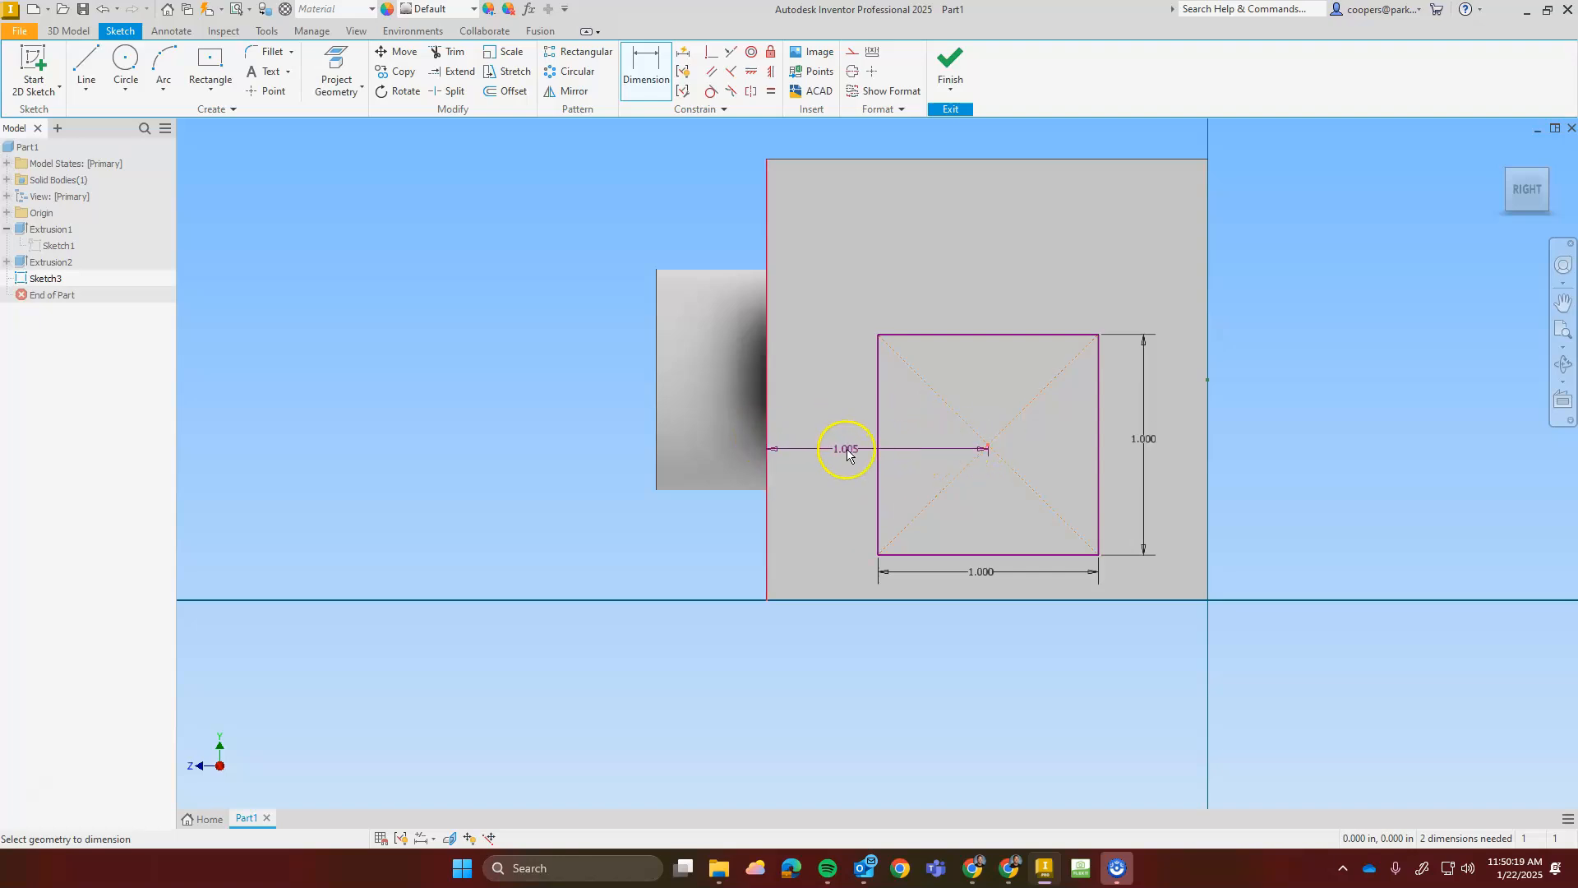
click(847, 447)
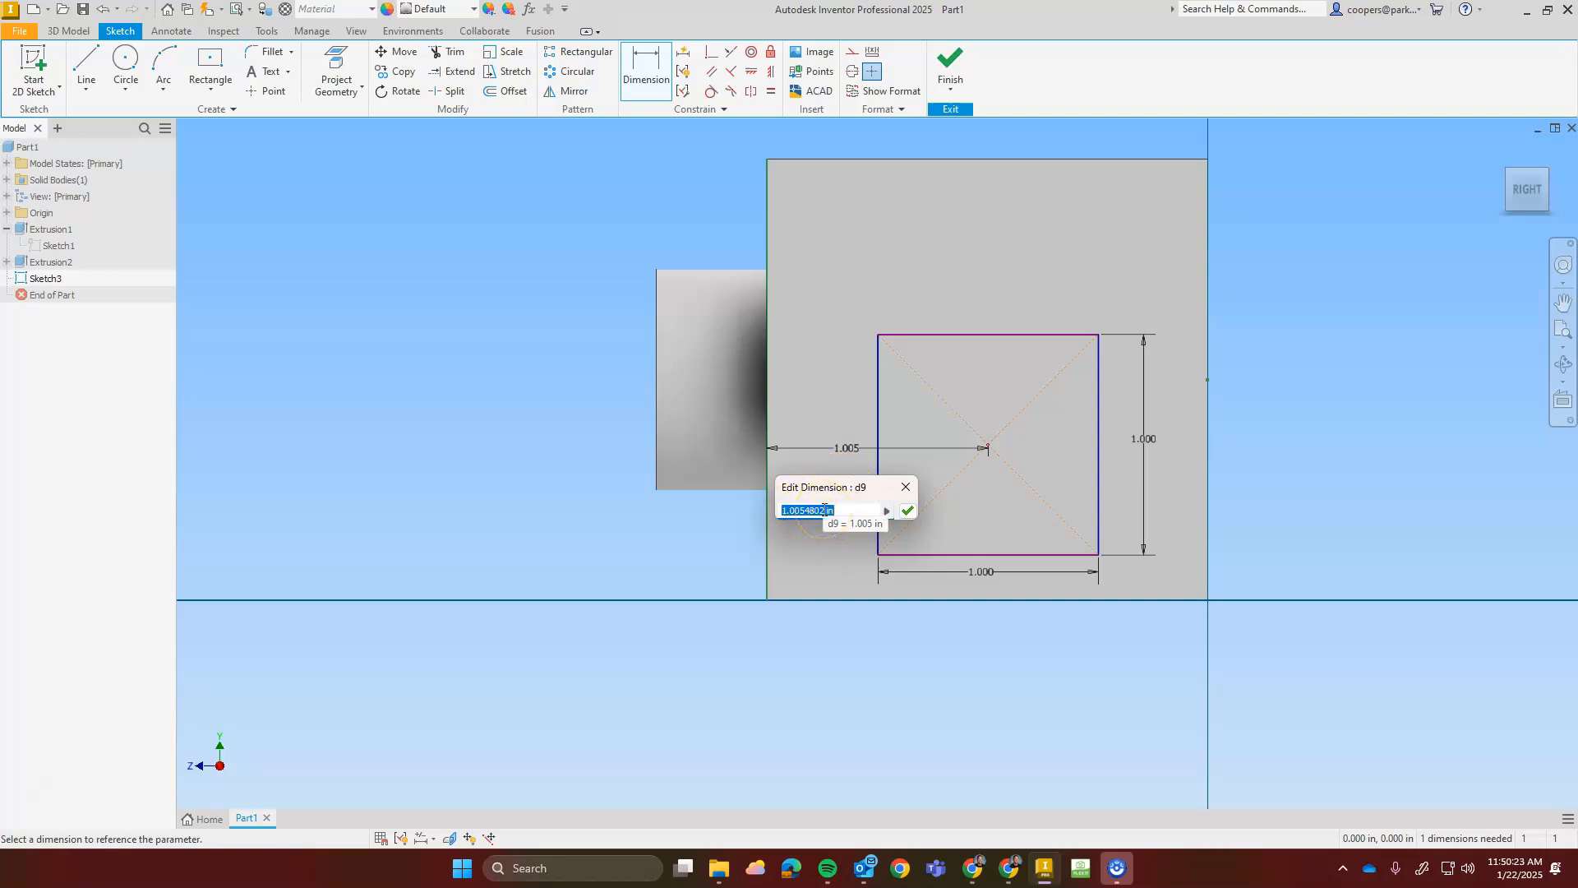
drag(851, 509, 789, 512)
text(1)
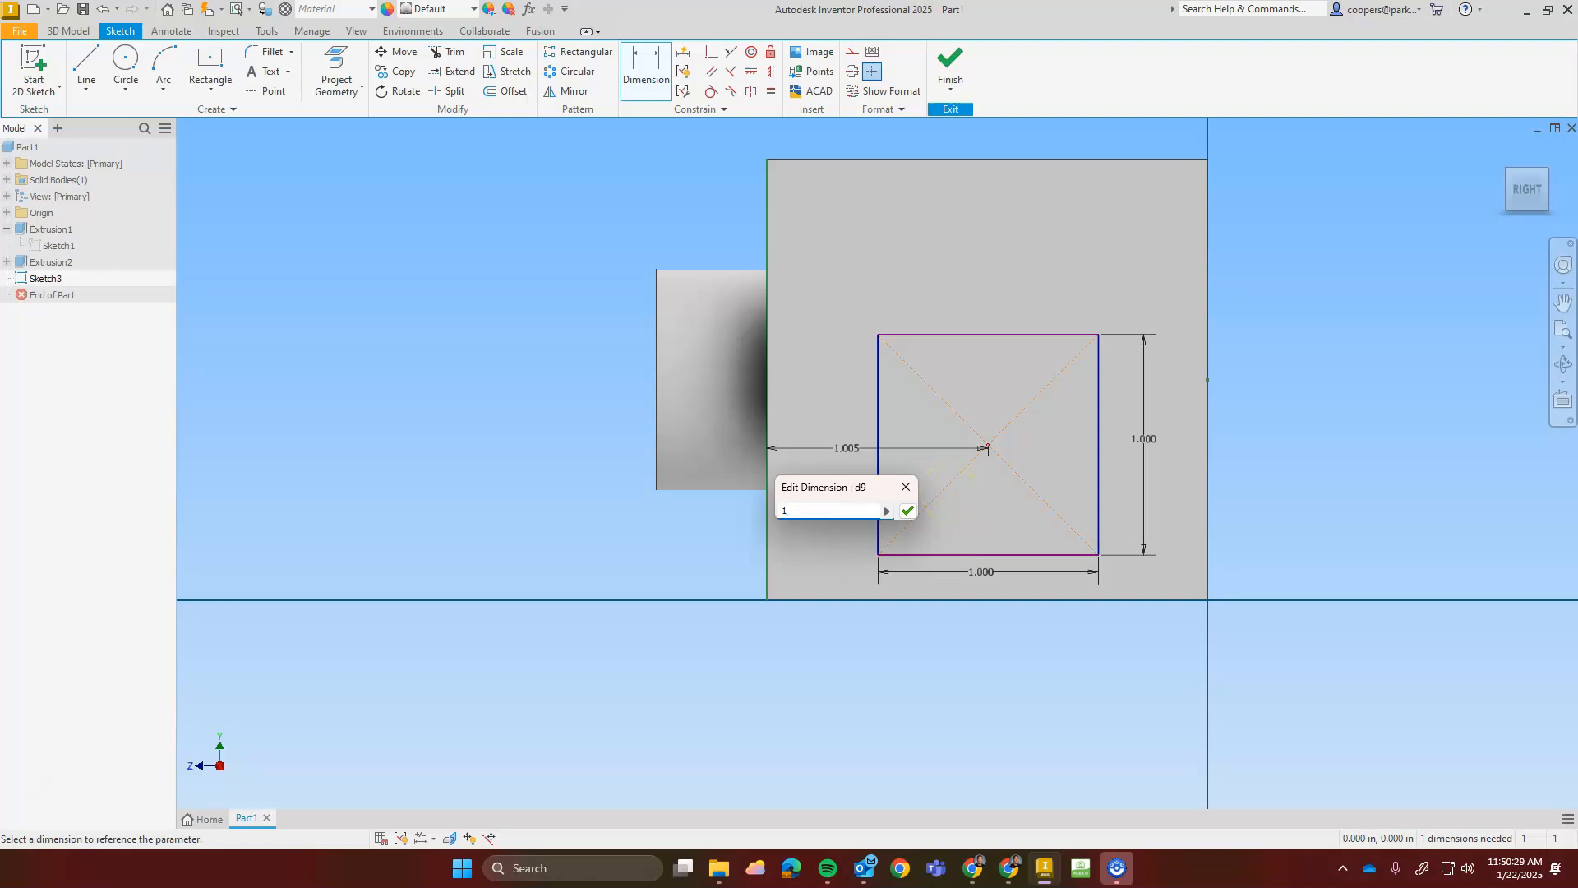
key(Return)
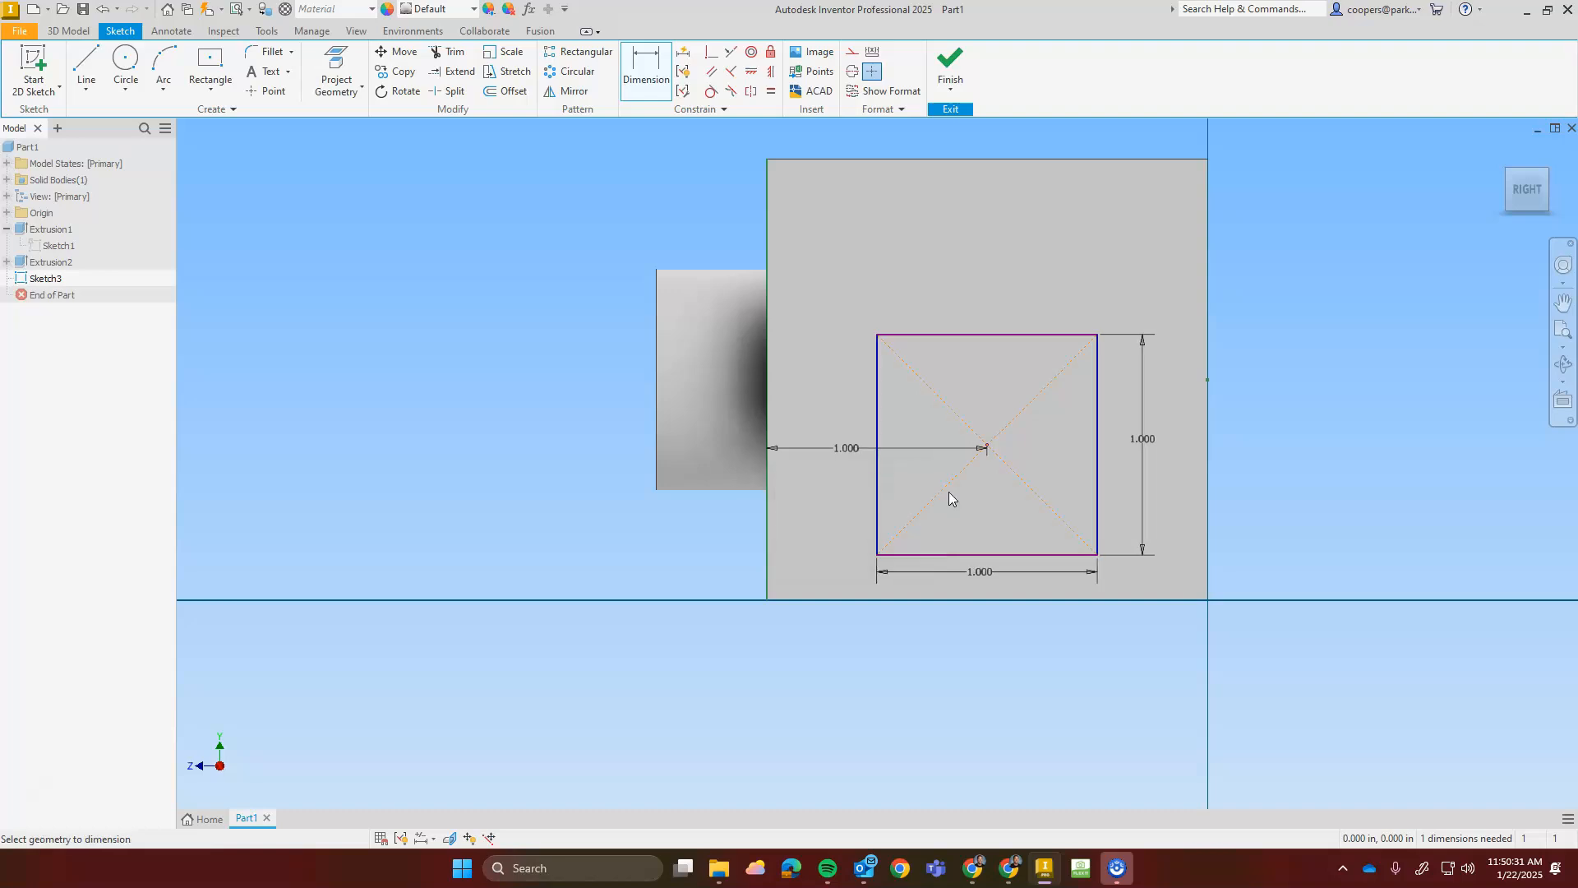
Dimension the square's center point vertically from the face's bottom edge and set it to 1 in
click(985, 446)
click(648, 78)
scroll(989, 446, up, 3)
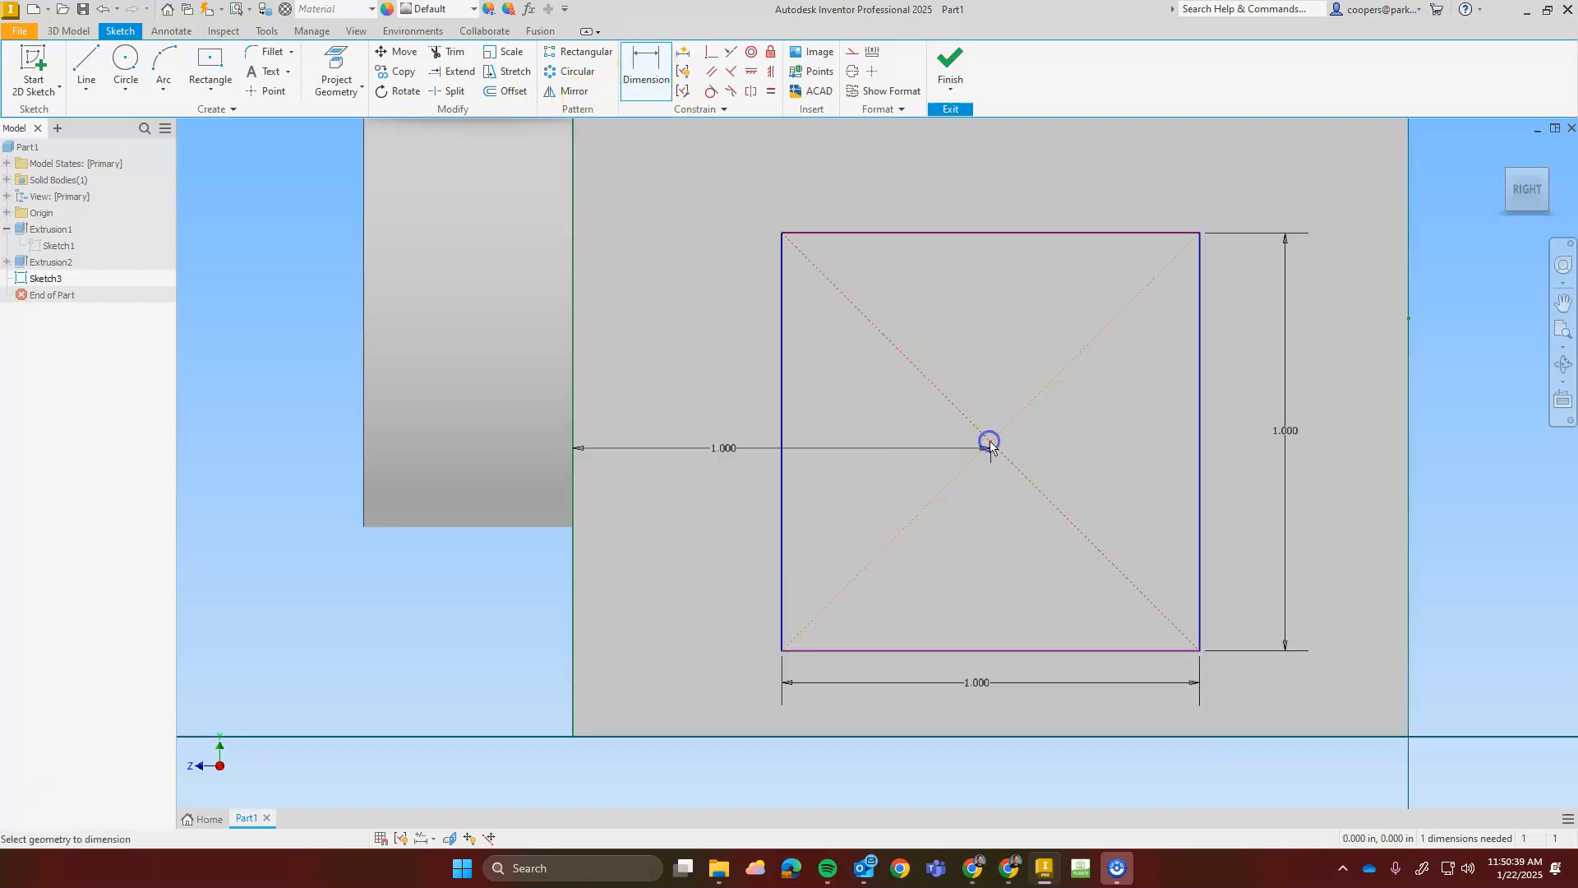
scroll(990, 446, down, 3)
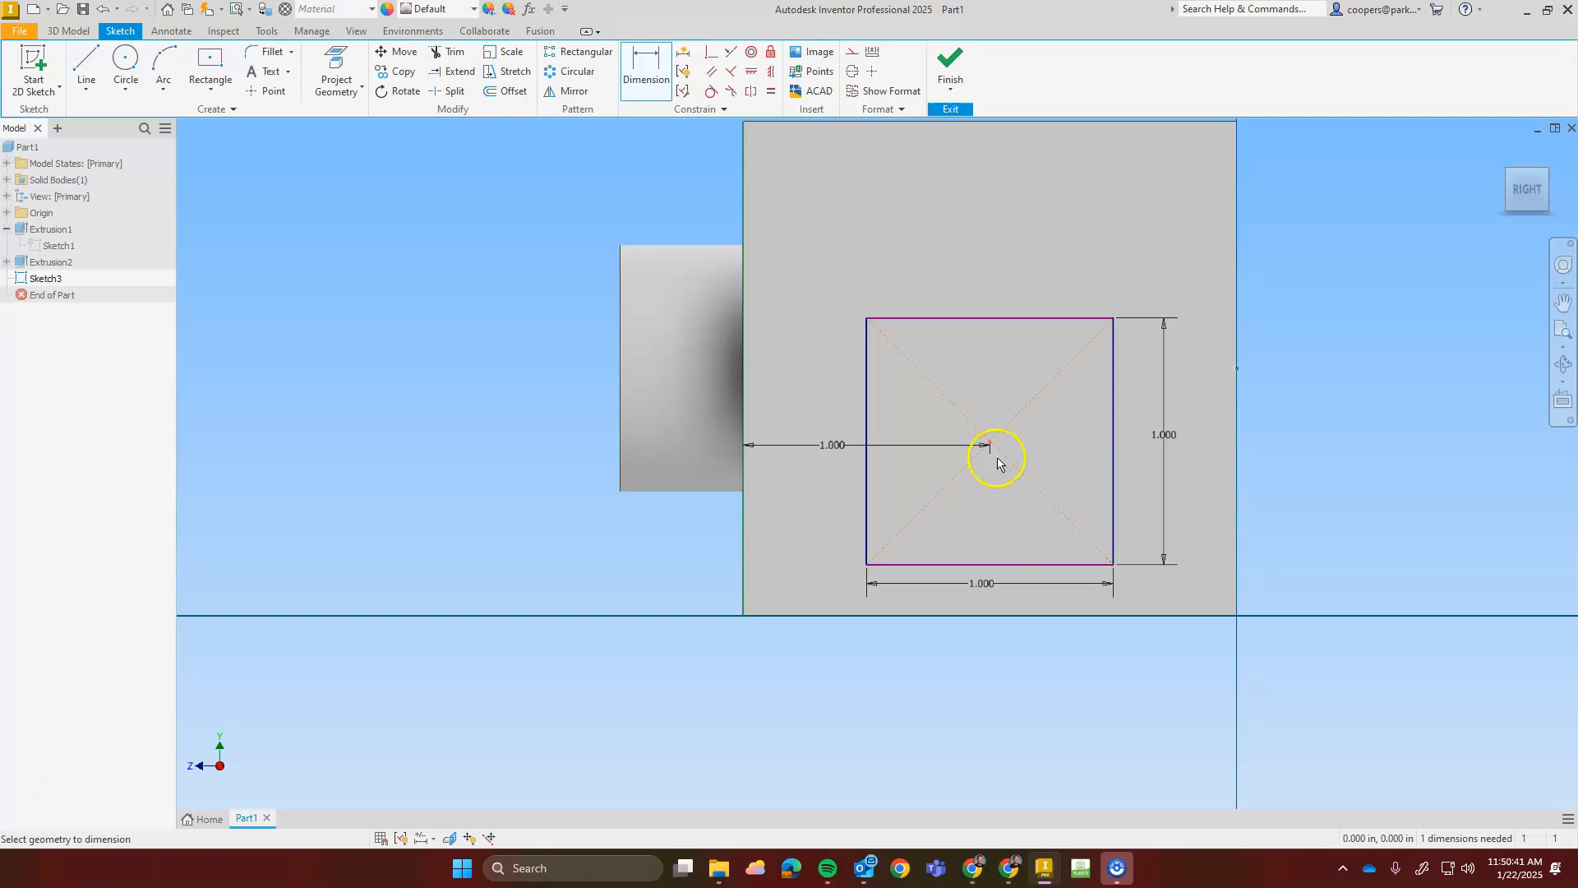
click(1002, 616)
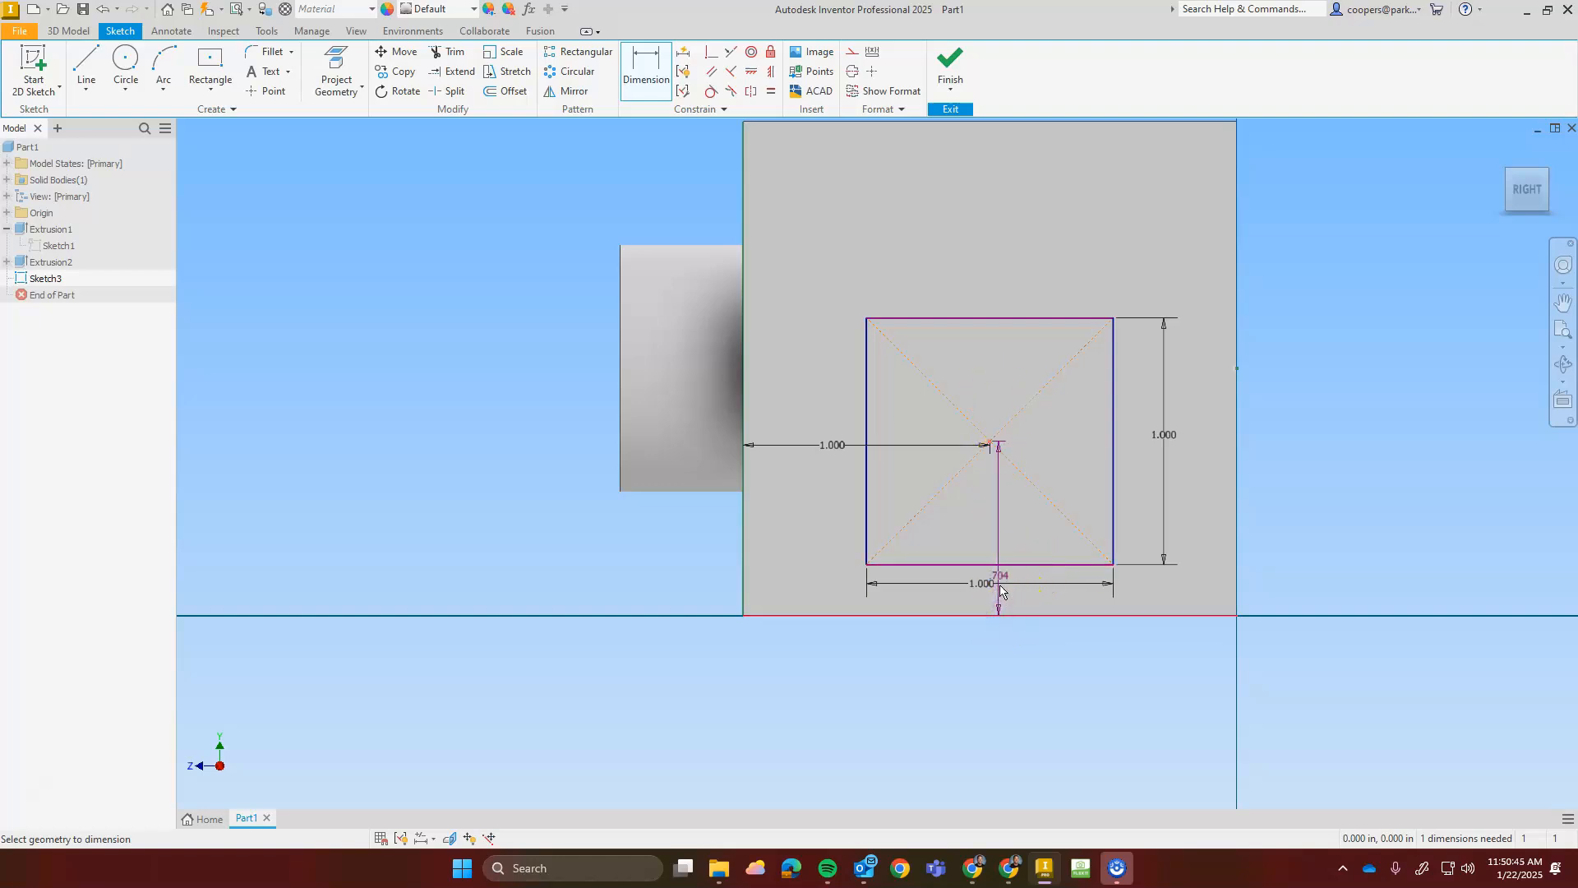
click(993, 535)
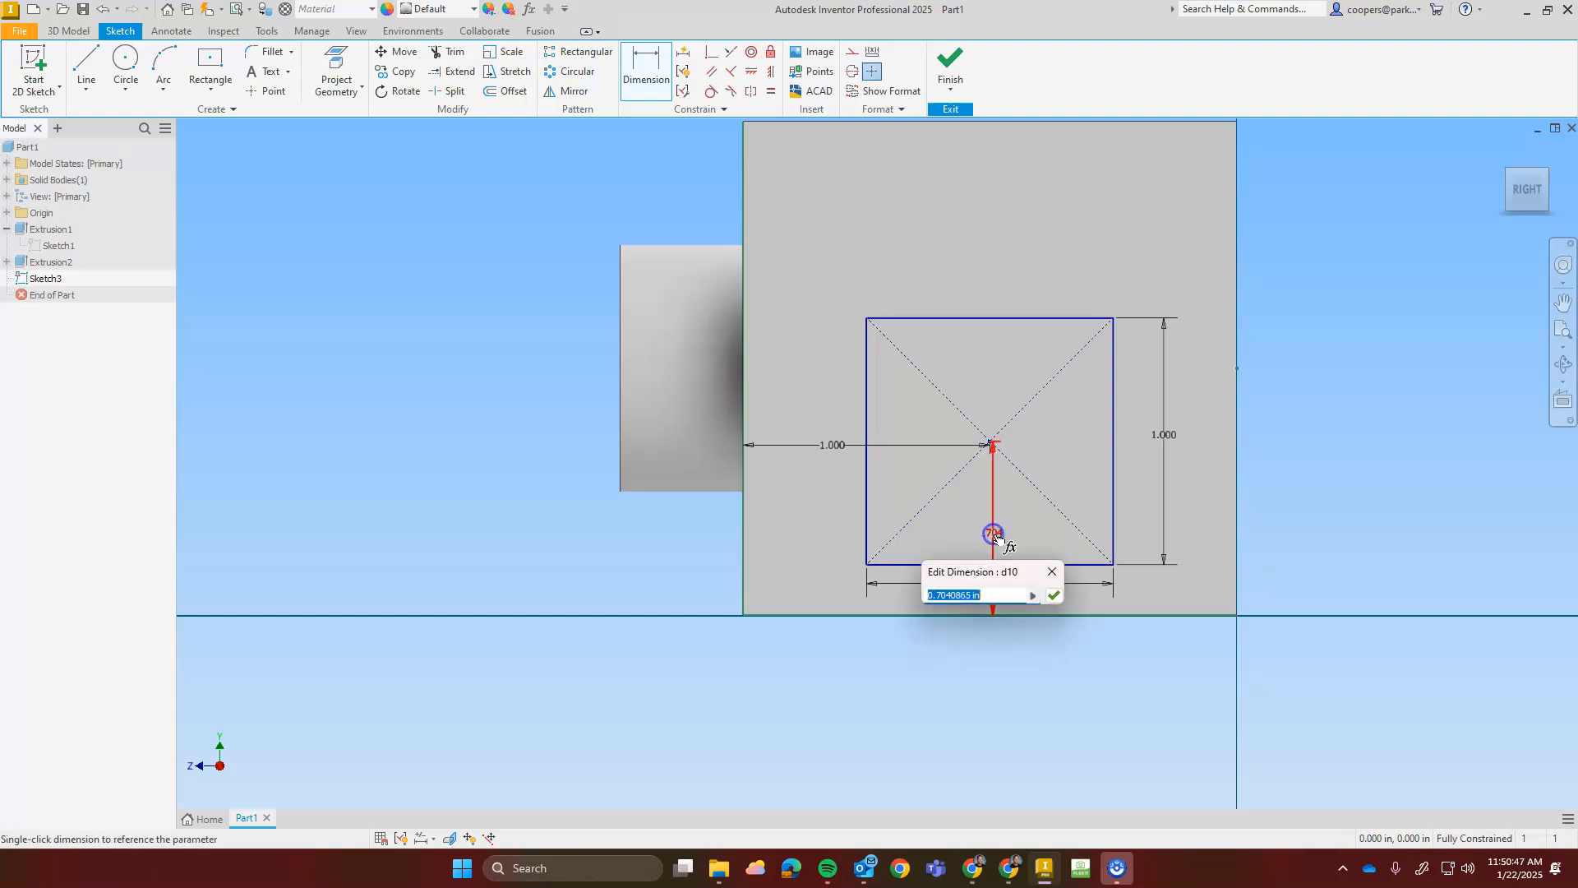
drag(997, 599, 924, 593)
text(1)
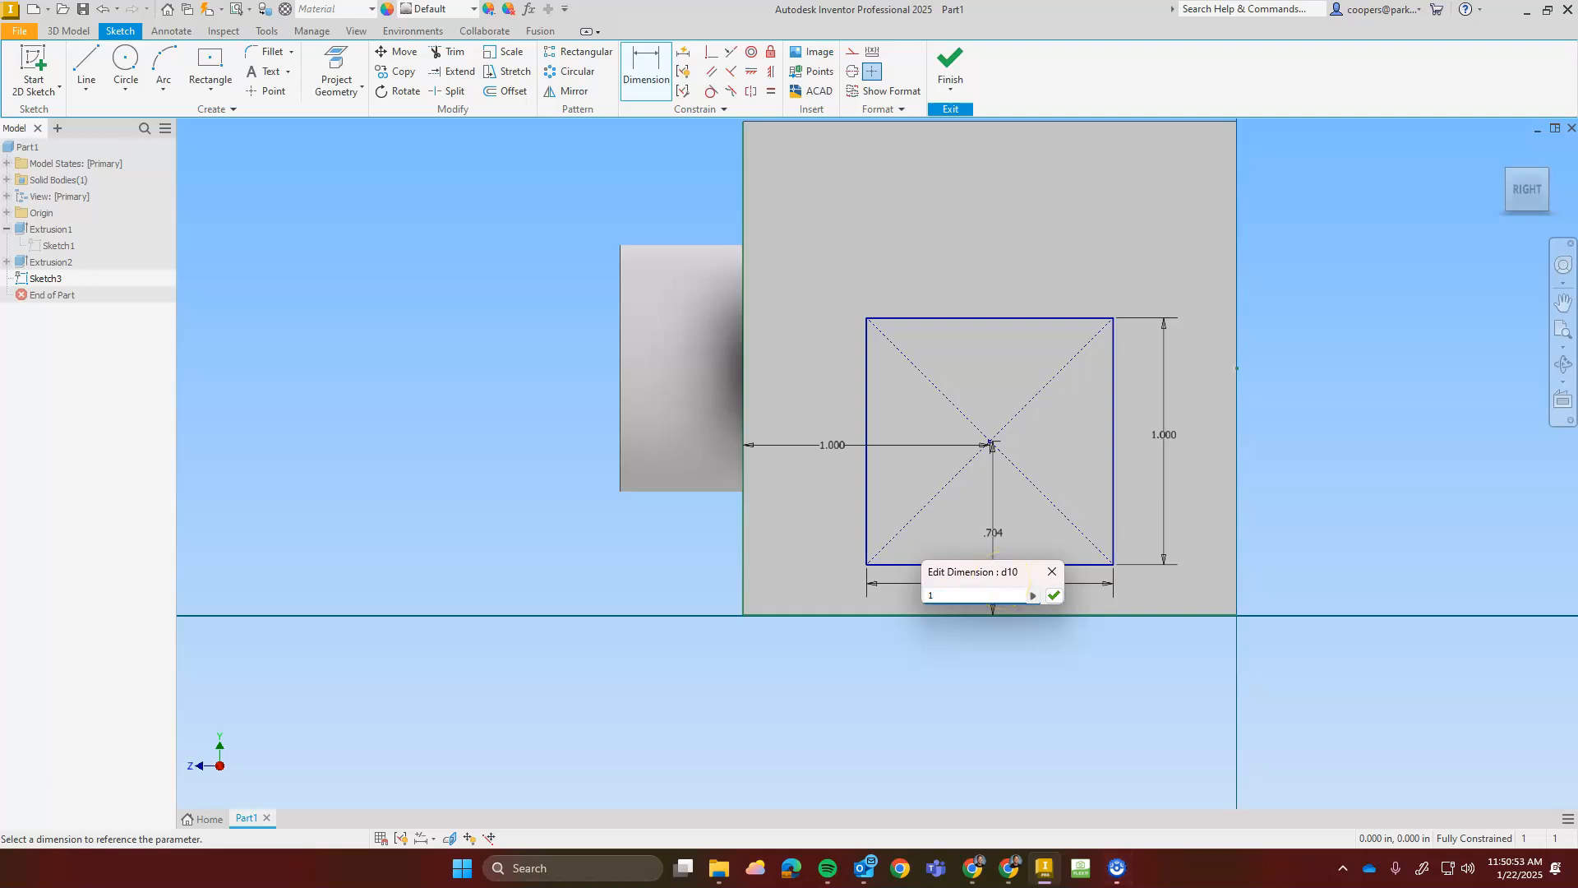
key(Return)
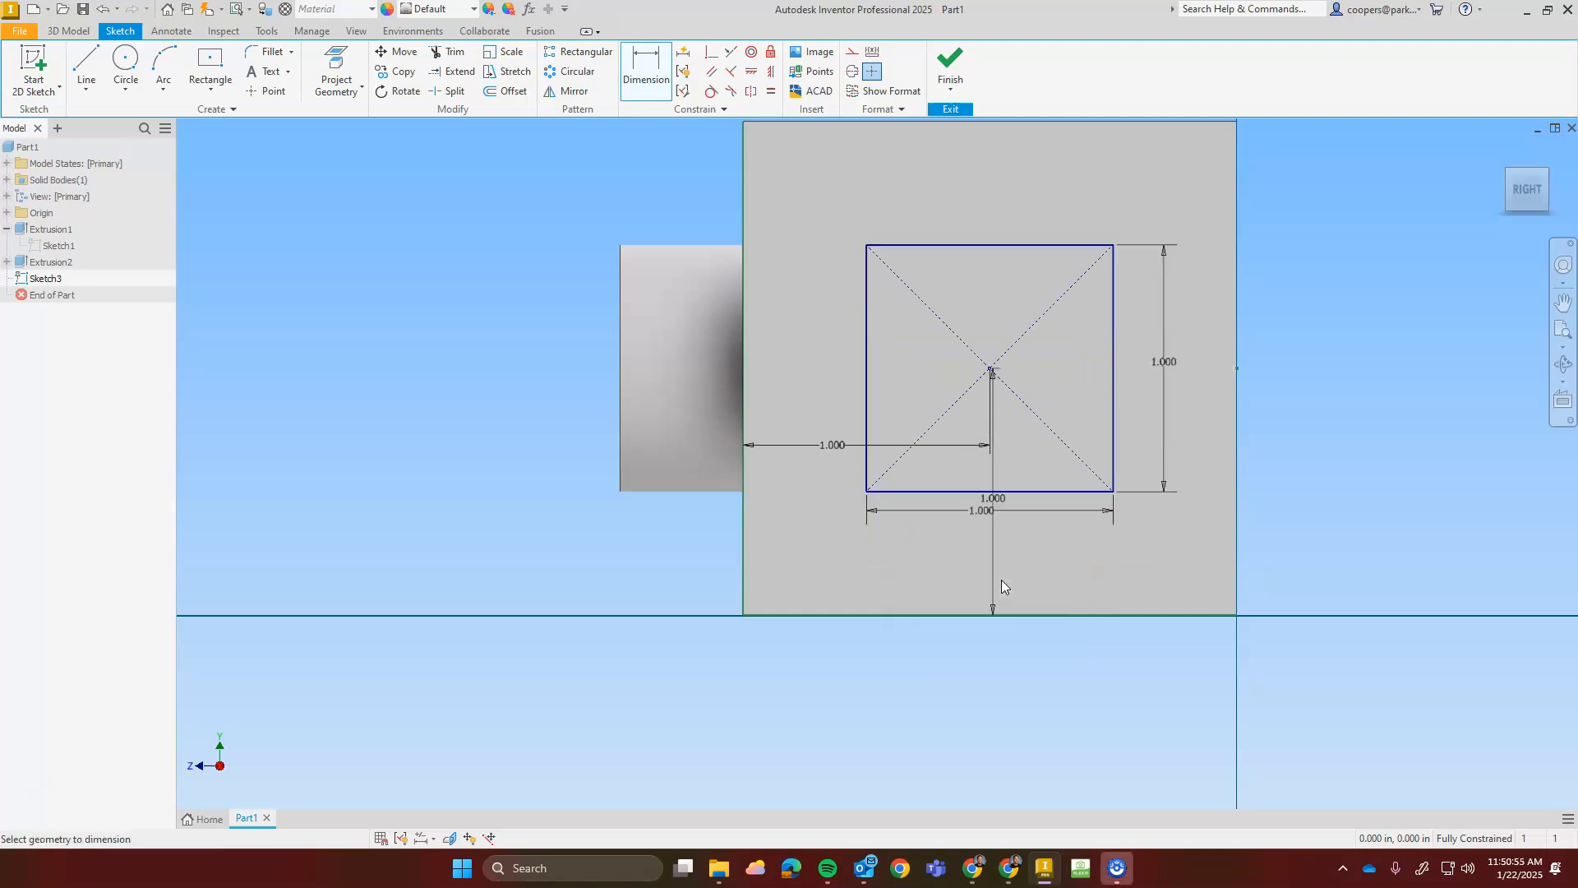
Finish the sketch and extrude the square profile 0.5 in outward from the cube's right face
scroll(1002, 364, down, 3)
middle_drag(1248, 378, 1141, 427)
scroll(925, 384, down, 3)
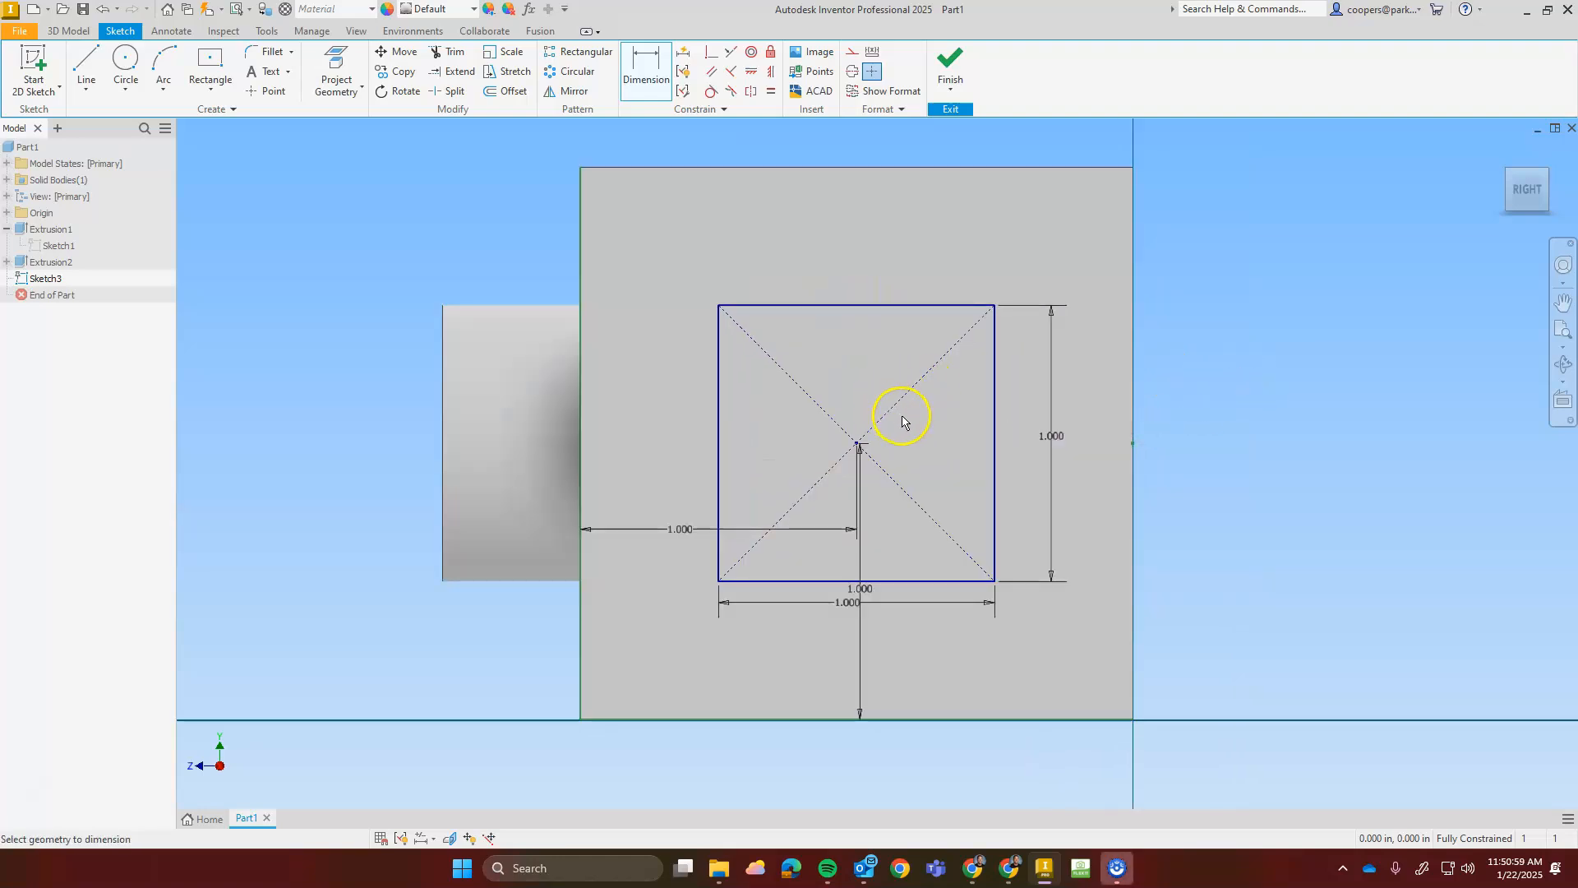
click(951, 68)
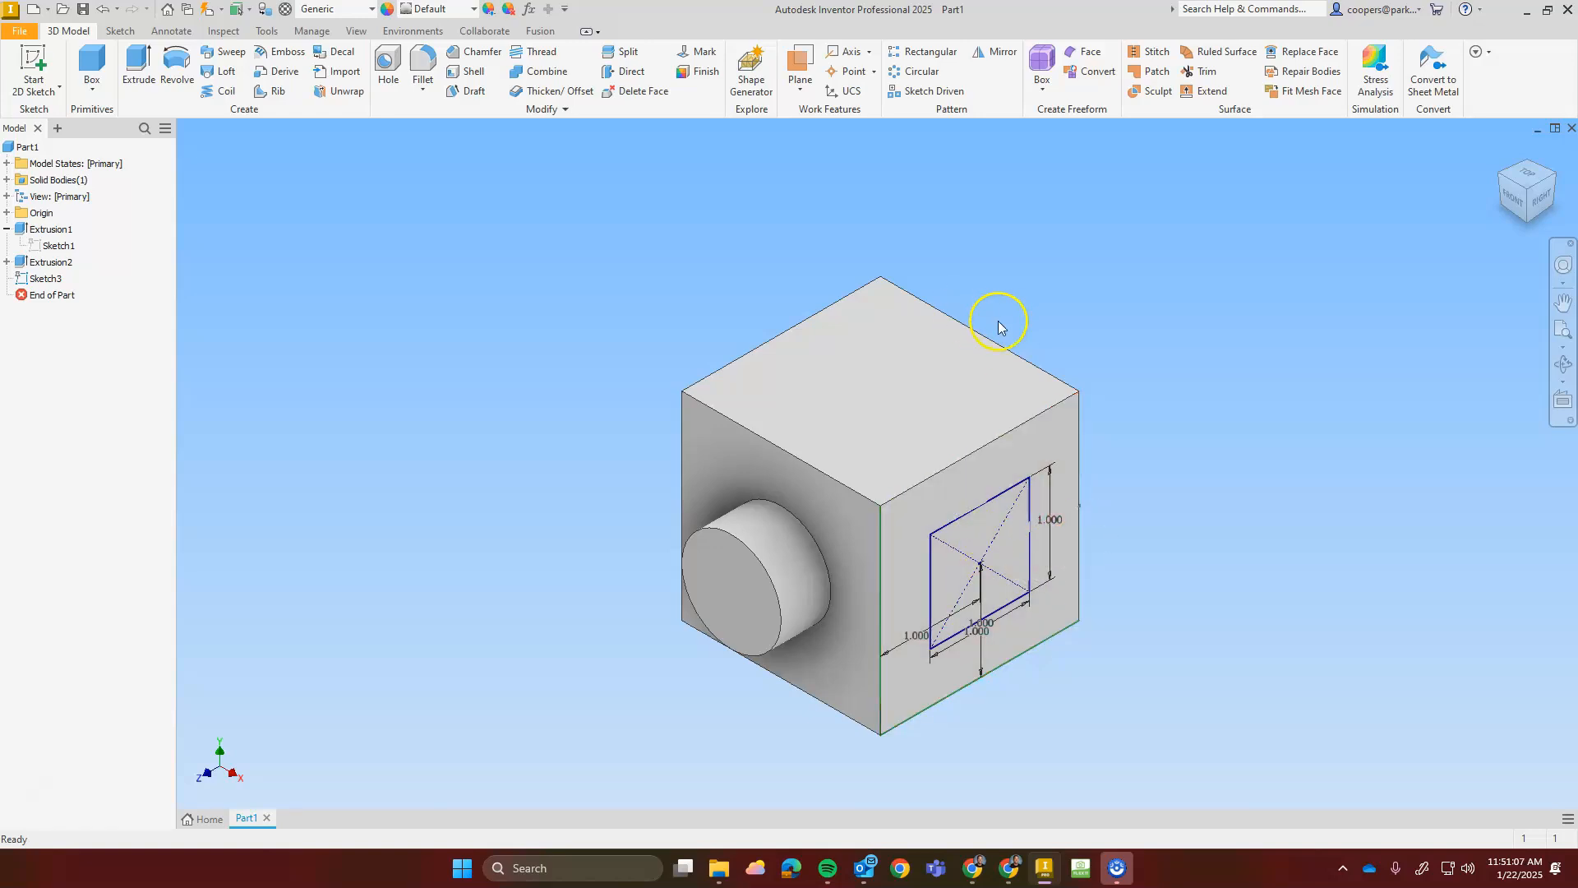
click(136, 61)
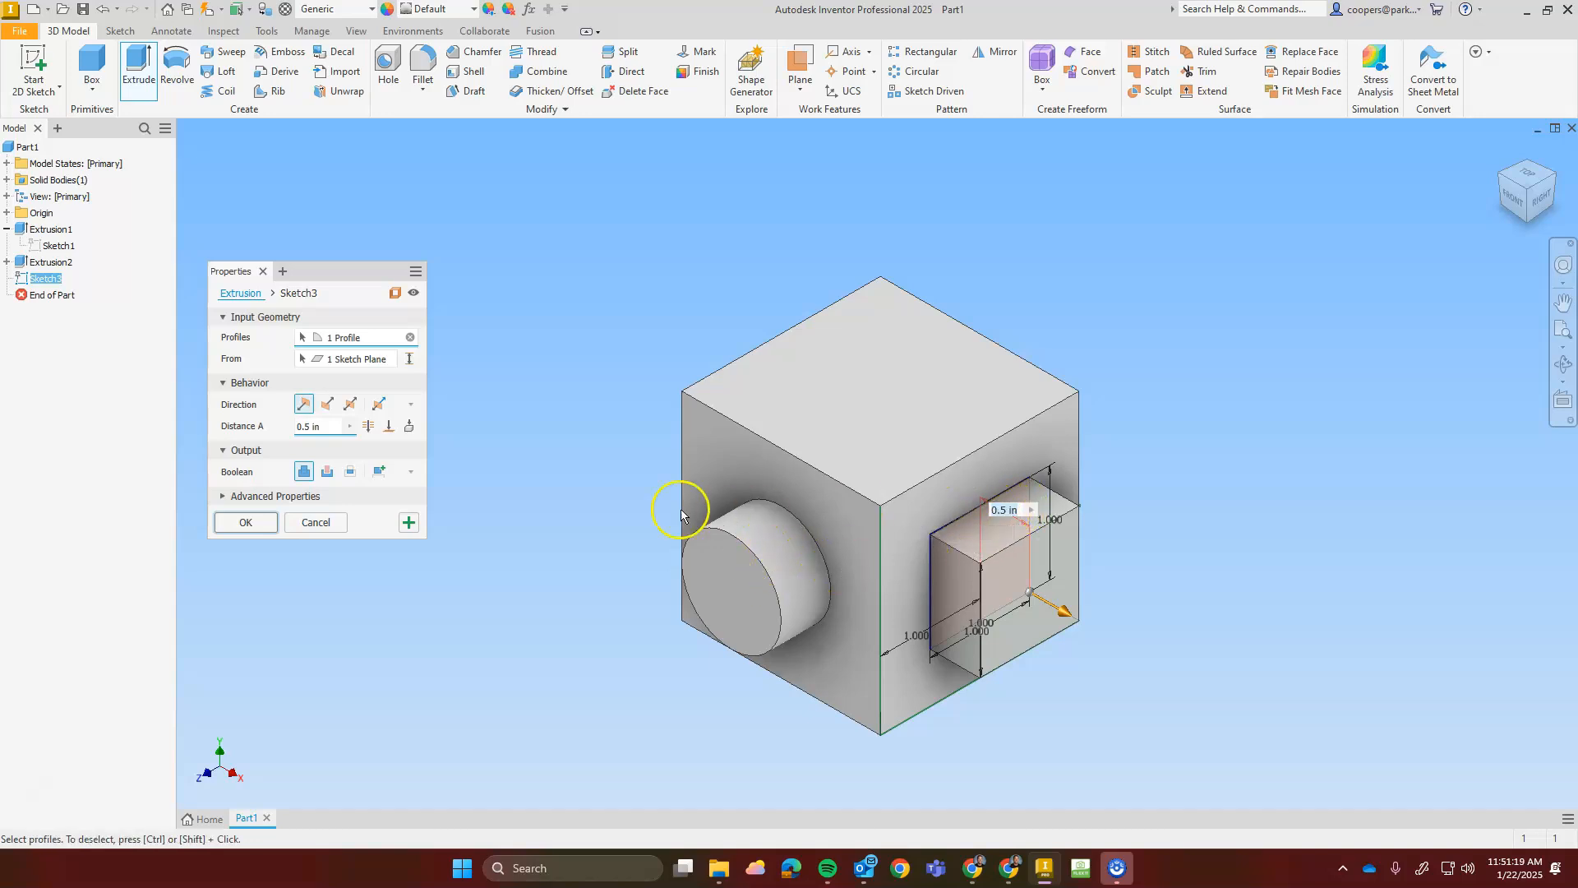
drag(341, 272, 568, 377)
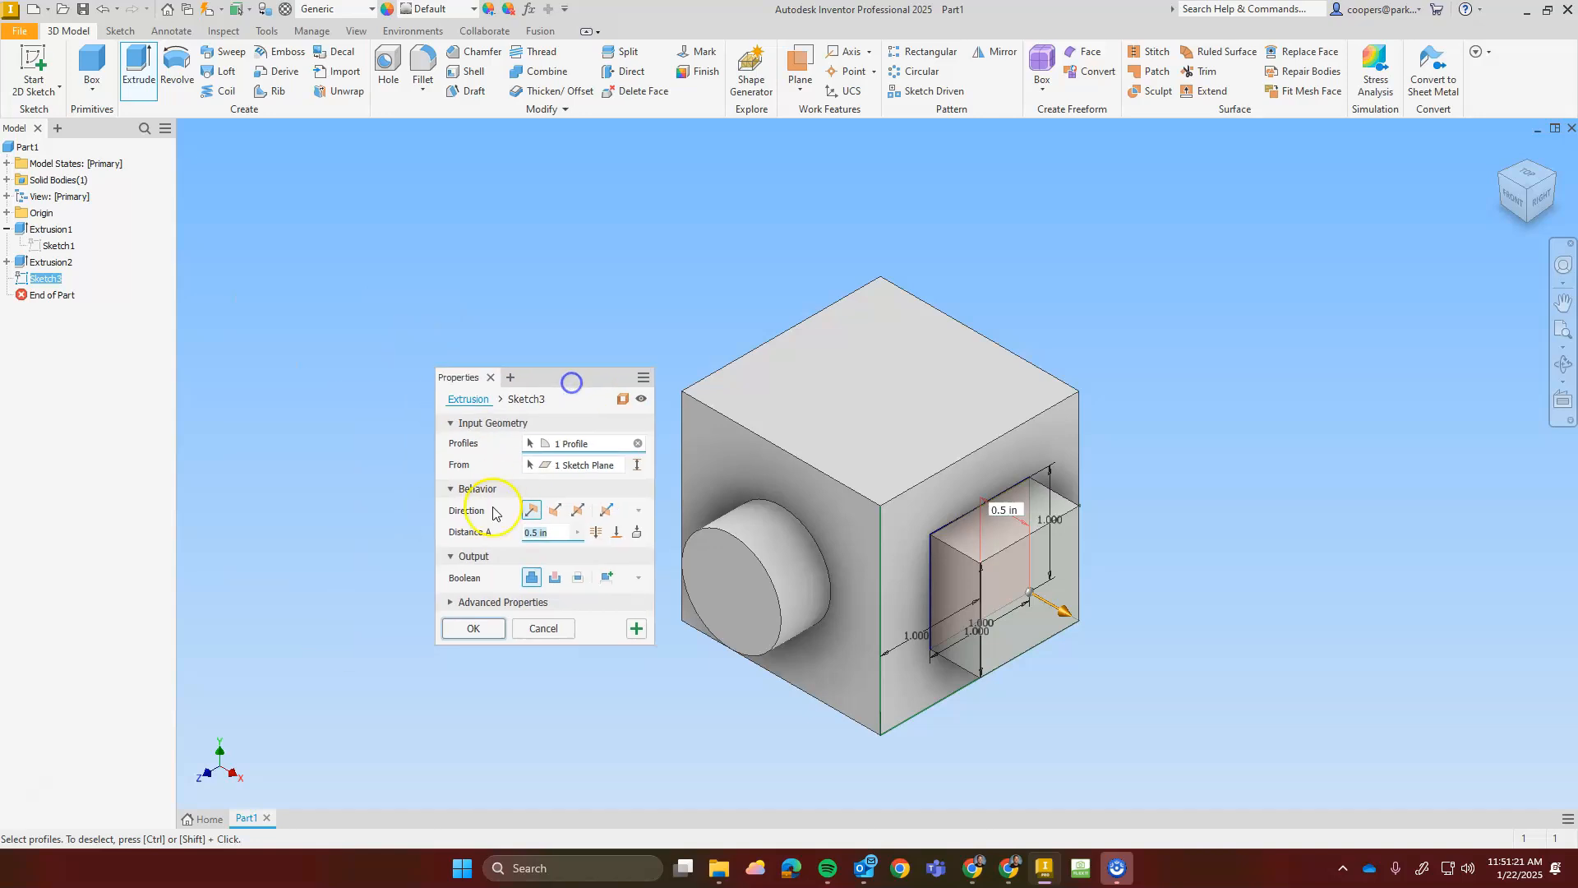
click(475, 628)
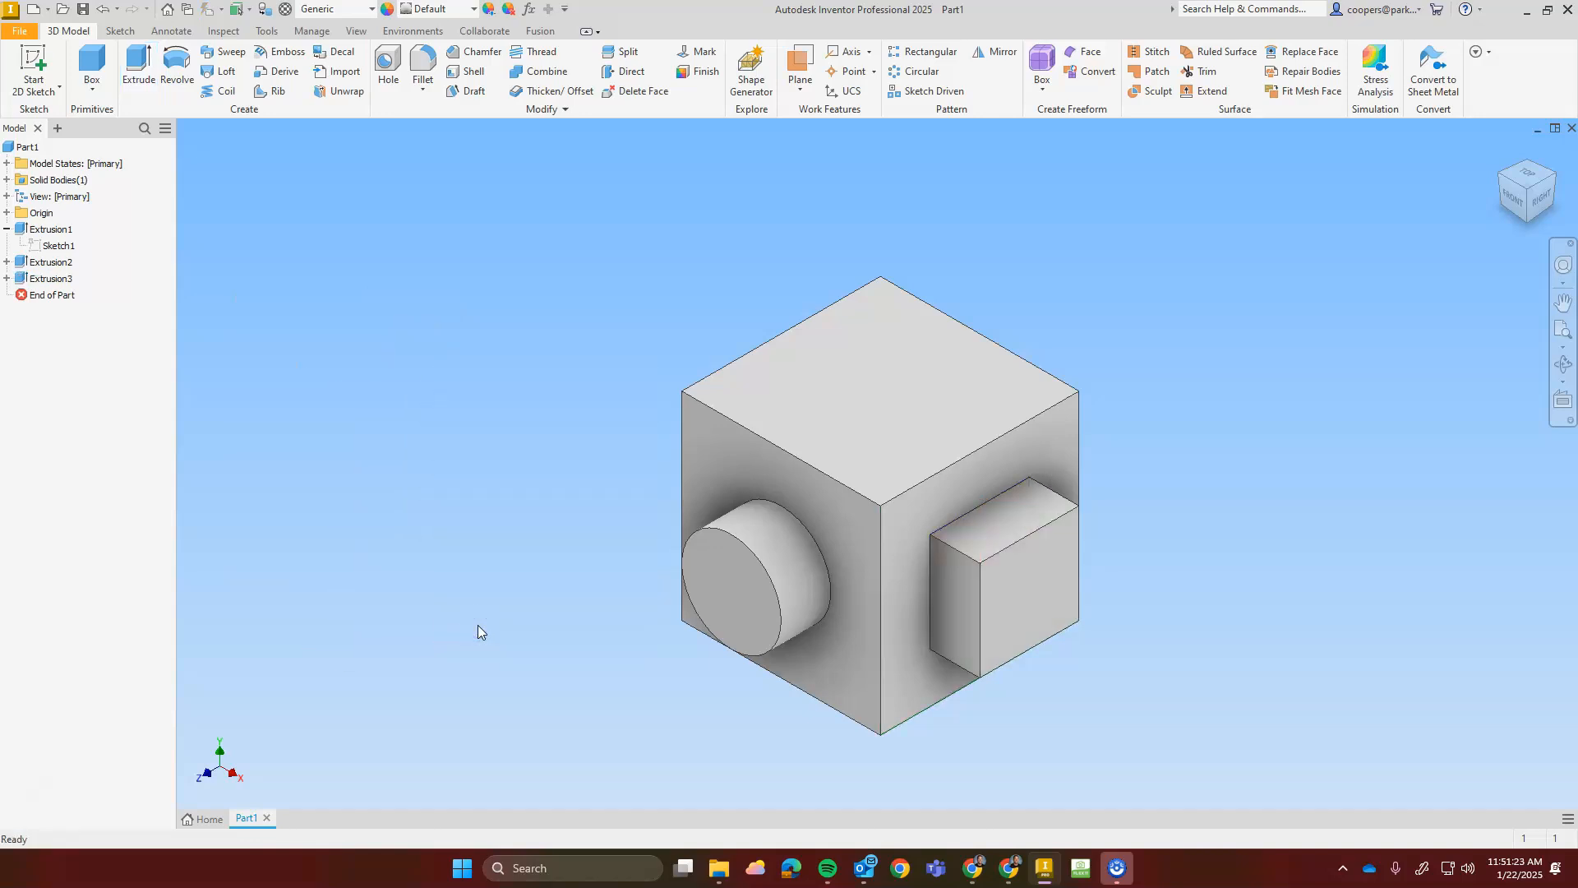
Check the top-face hole and its center location in the Chrome document's drawings and cube picture, and return to Inventor
click(974, 868)
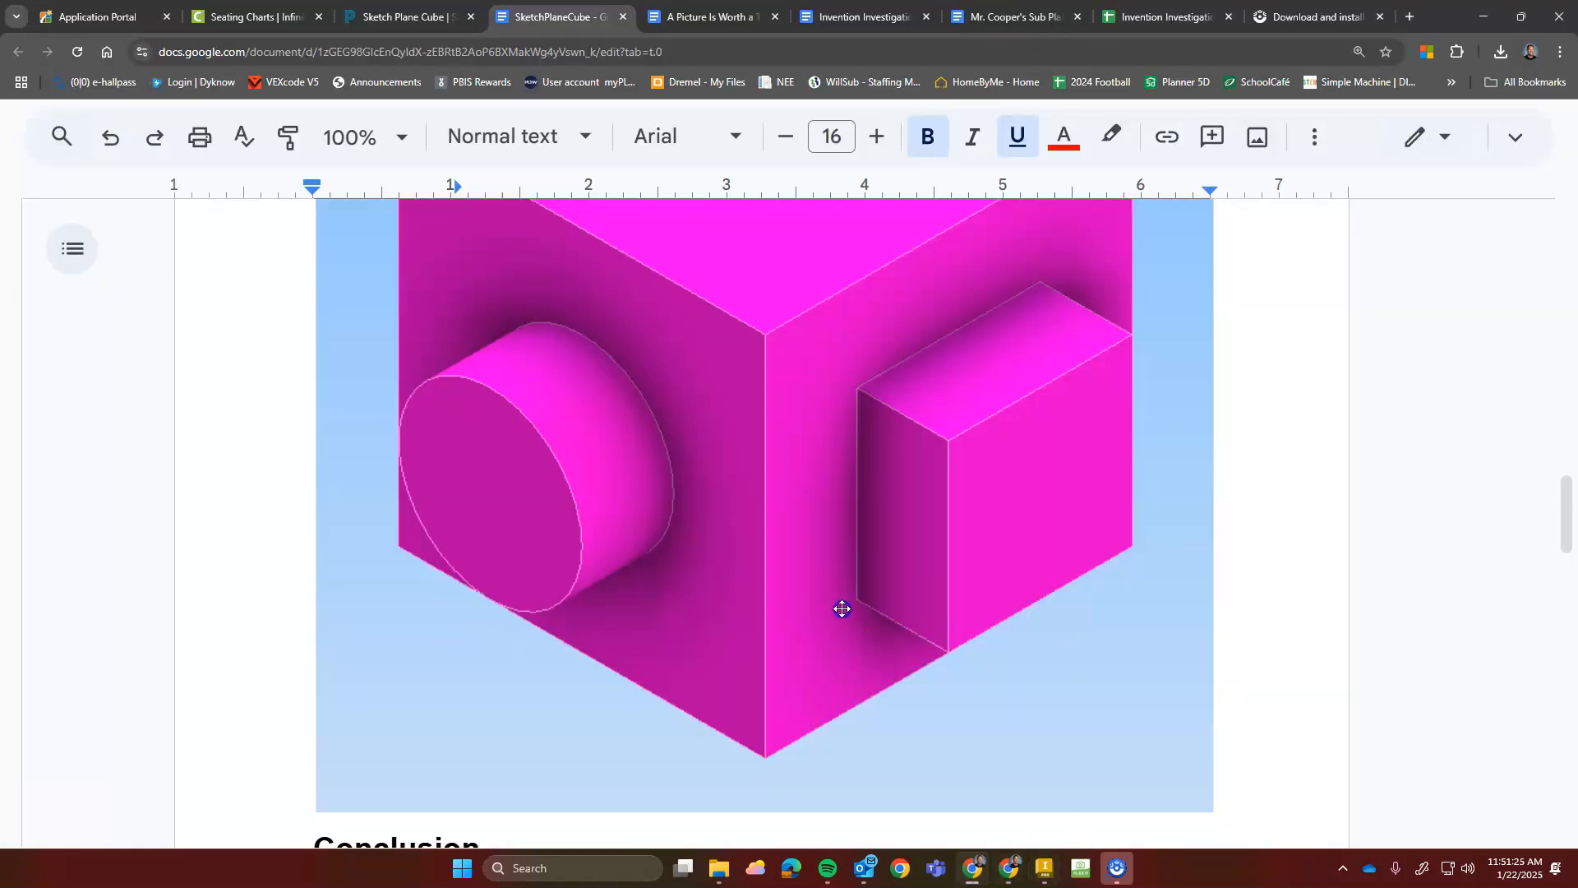
scroll(943, 620, up, 4)
scroll(707, 724, up, 4)
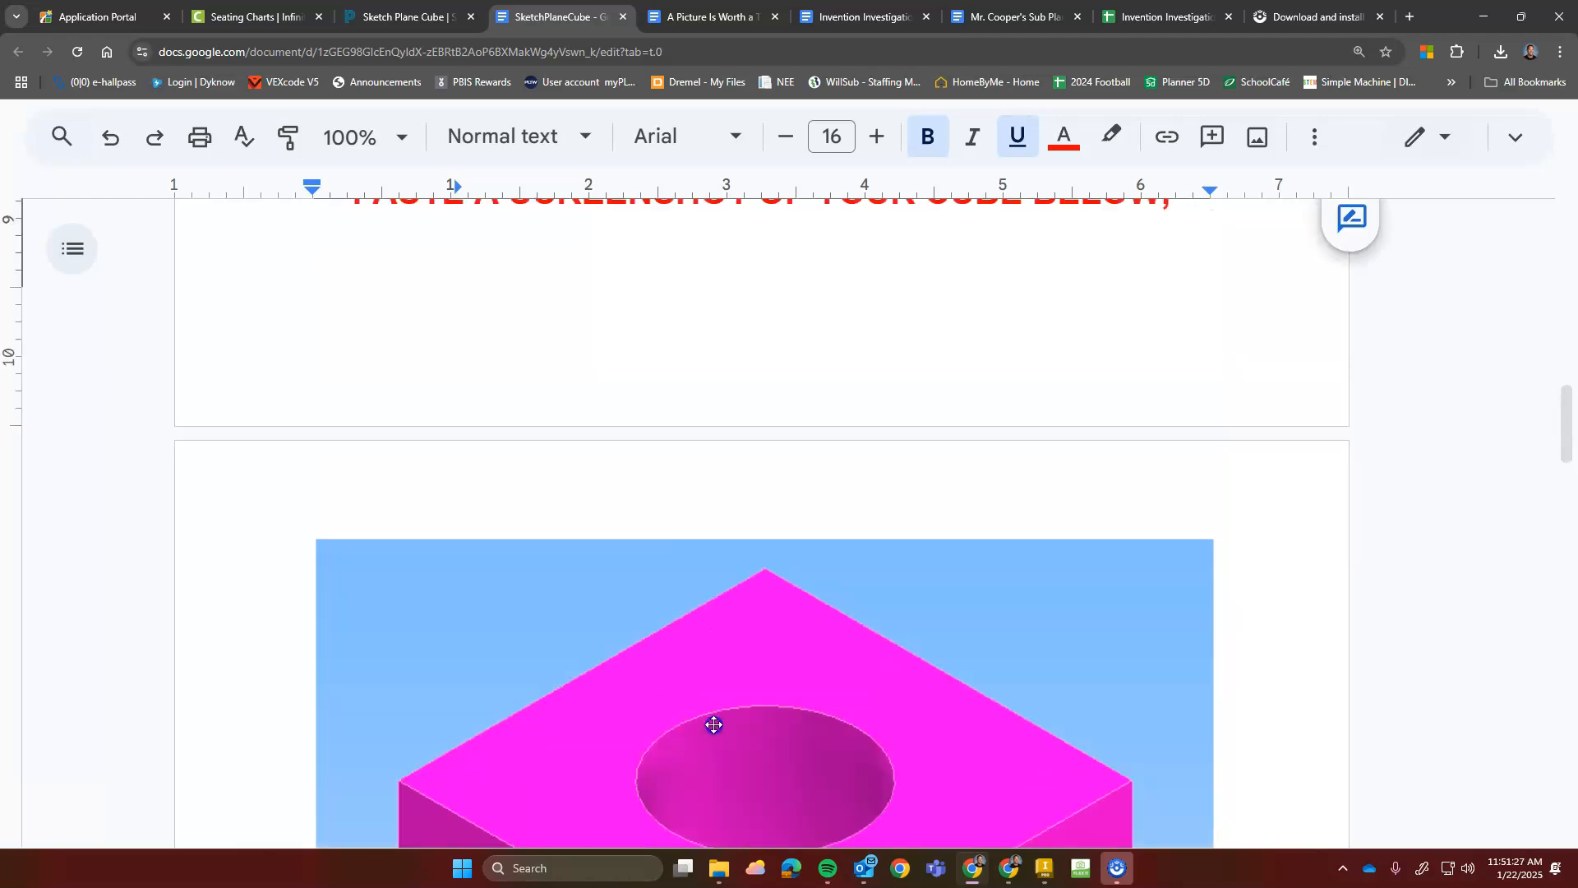
scroll(707, 698, up, 15)
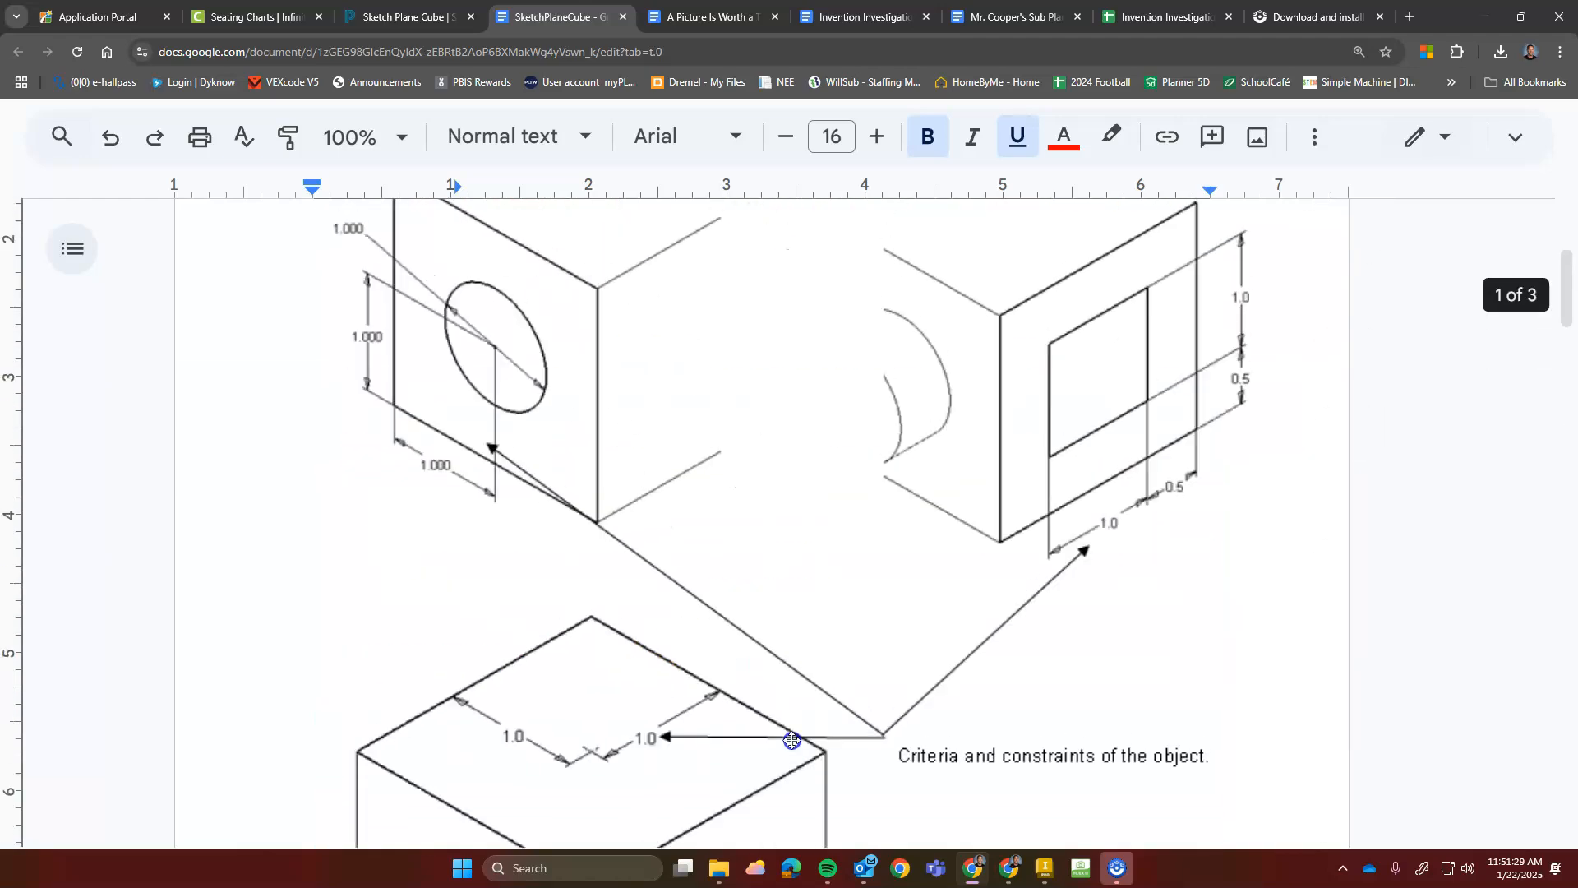
scroll(715, 699, down, 4)
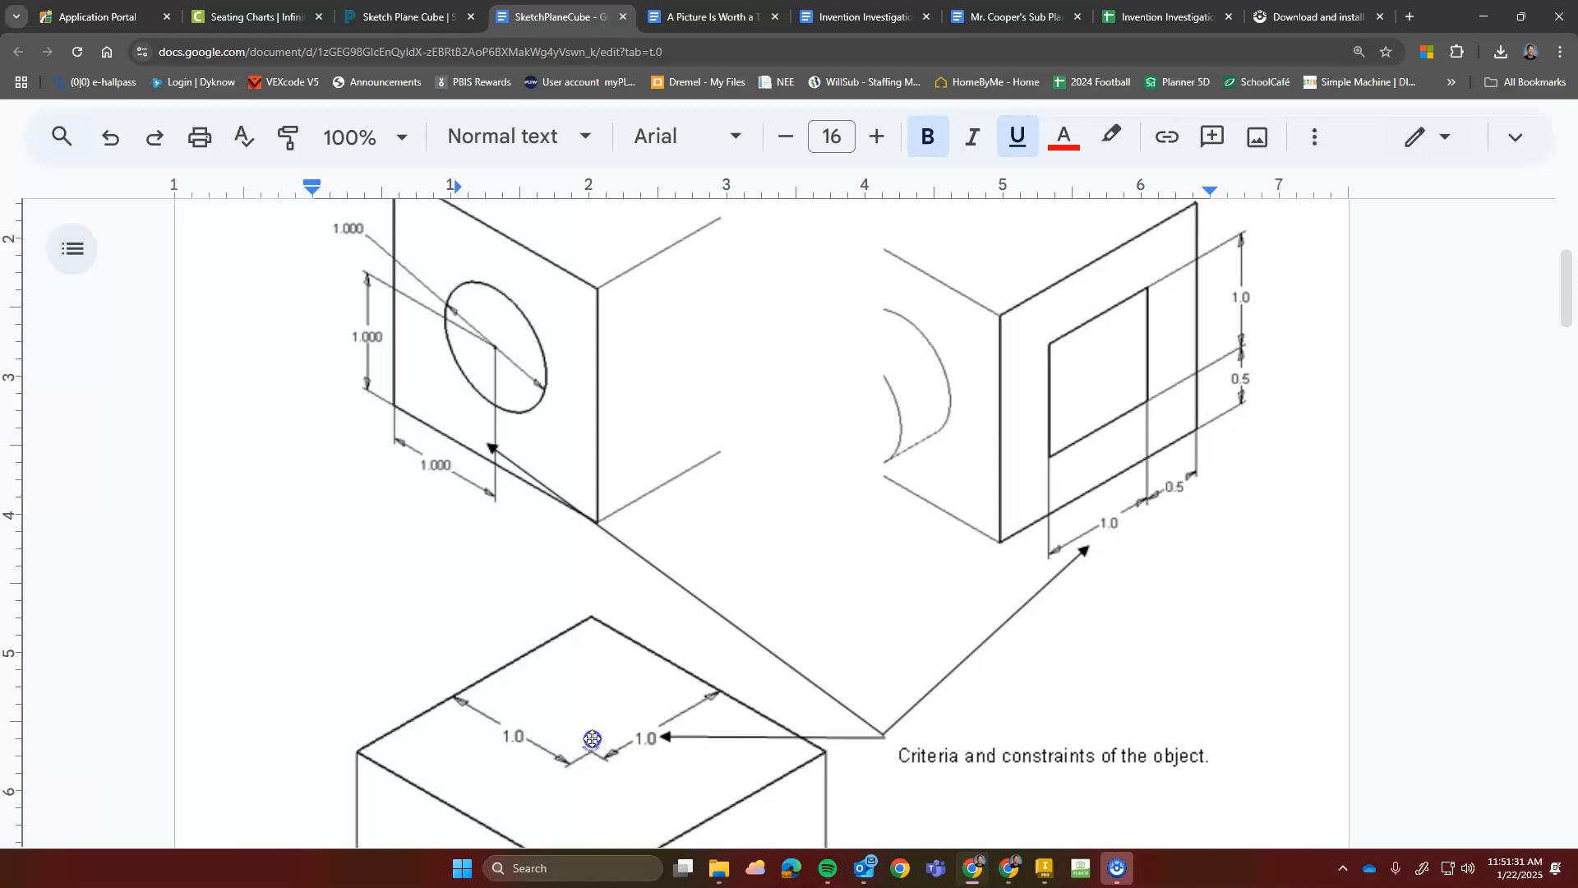
scroll(600, 752, down, 3)
scroll(600, 753, down, 5)
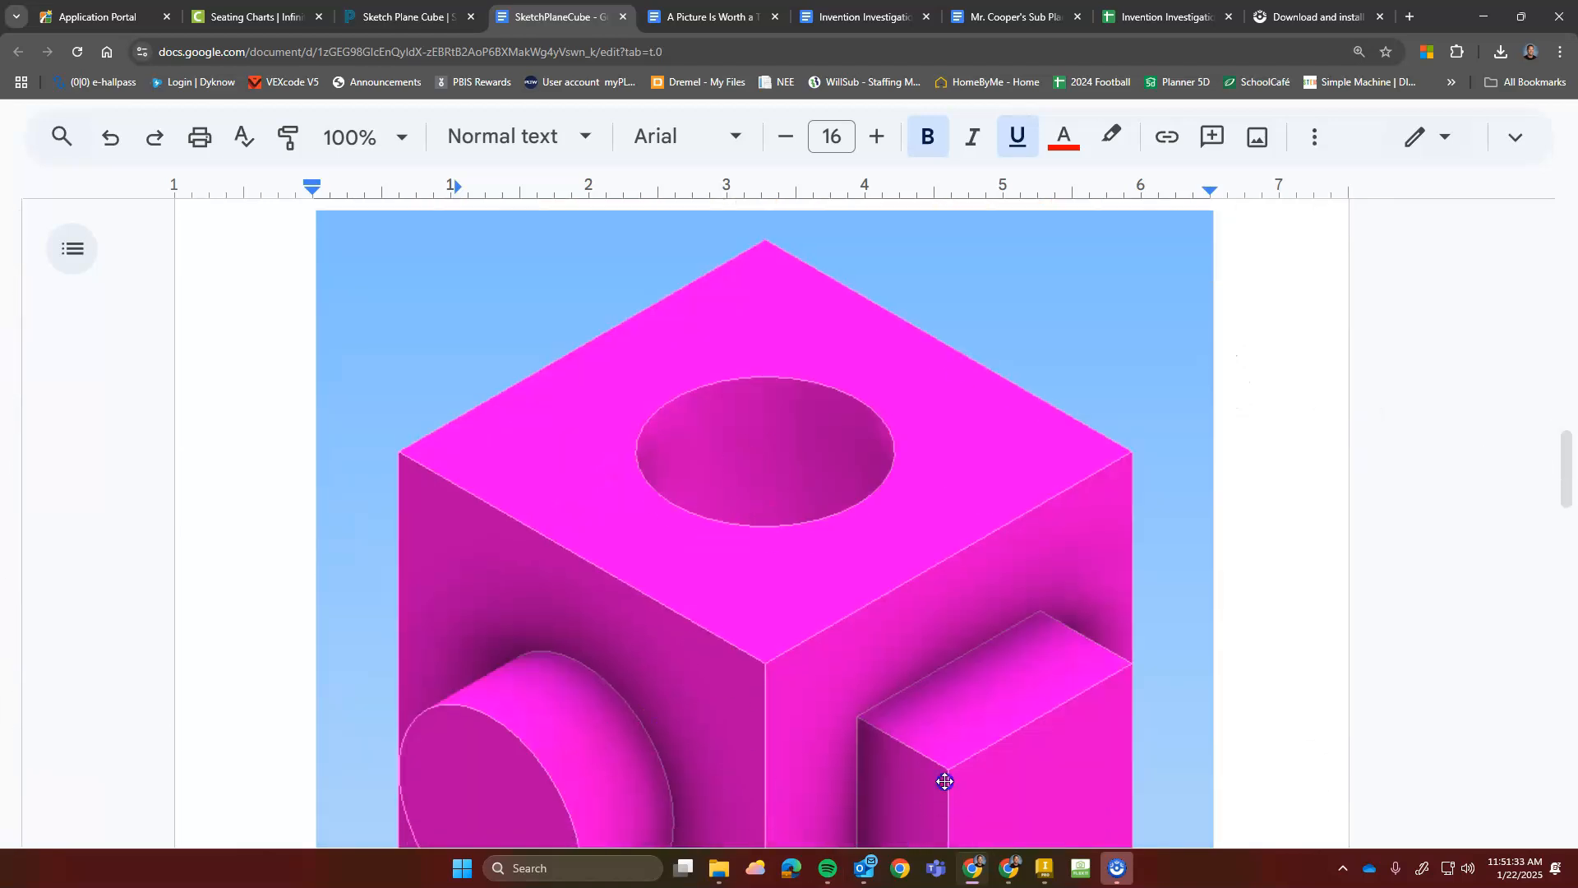
click(1045, 865)
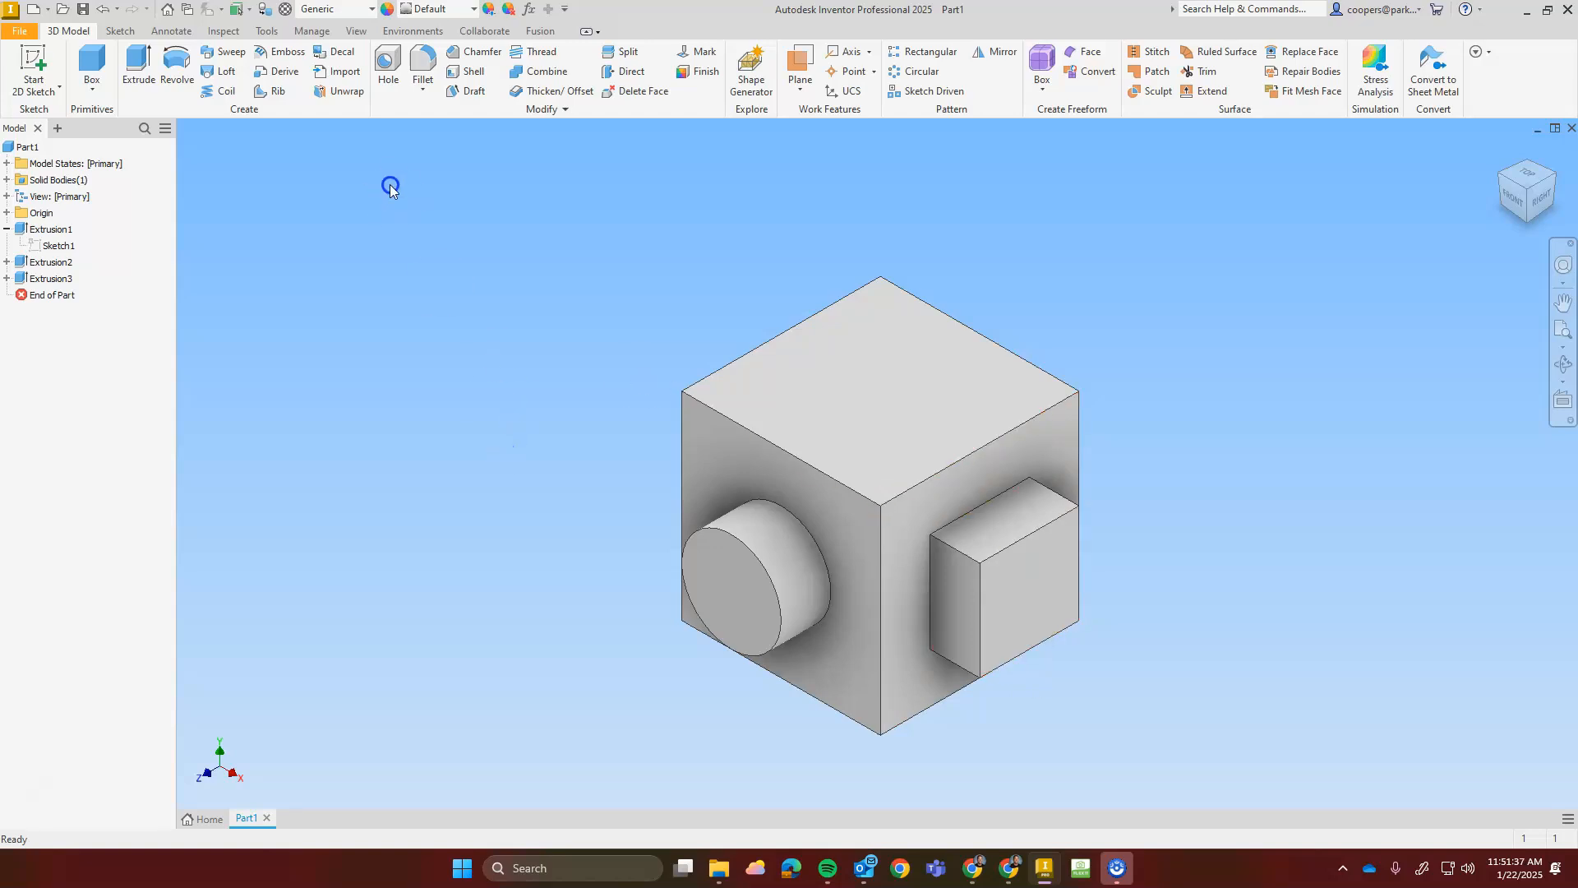
Place a simple hole on the cube's top face with Through All termination and a 1 in diameter
click(388, 70)
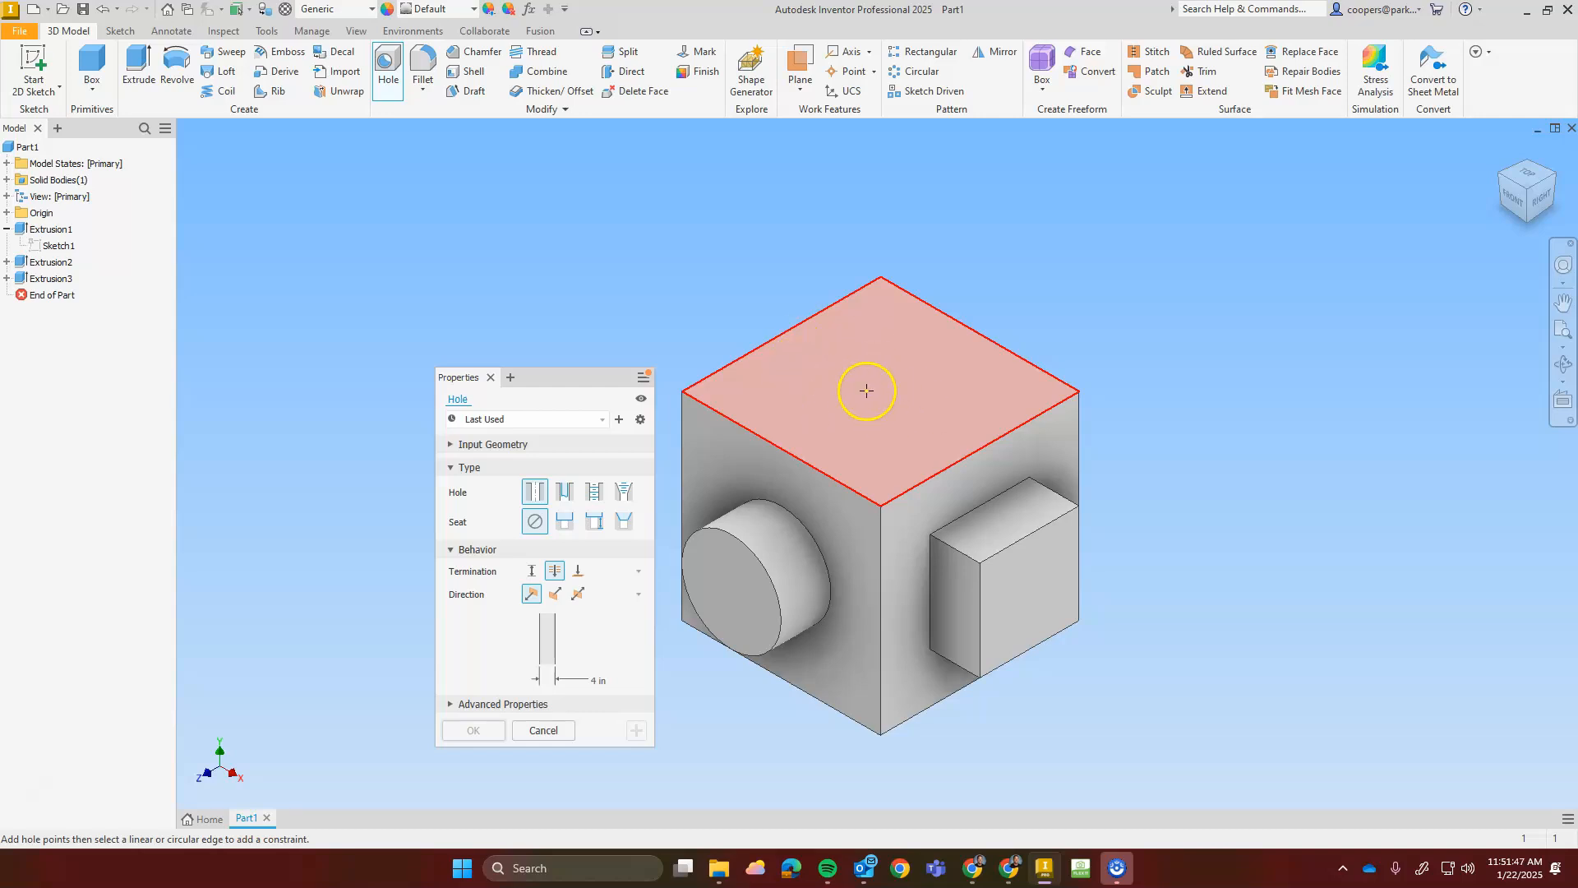
click(834, 390)
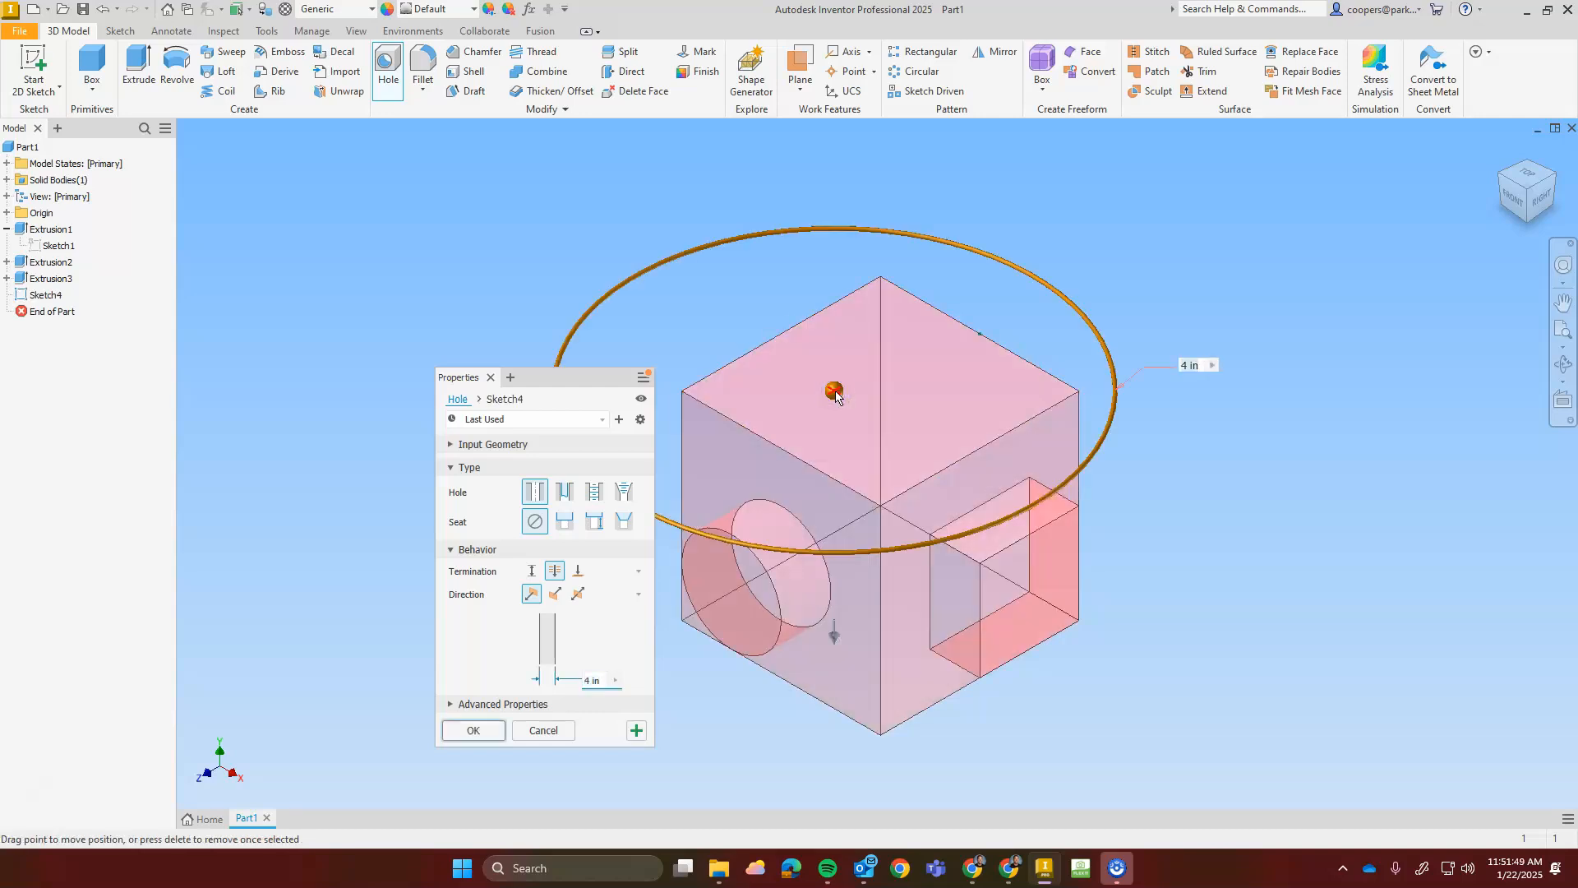
drag(544, 378, 413, 318)
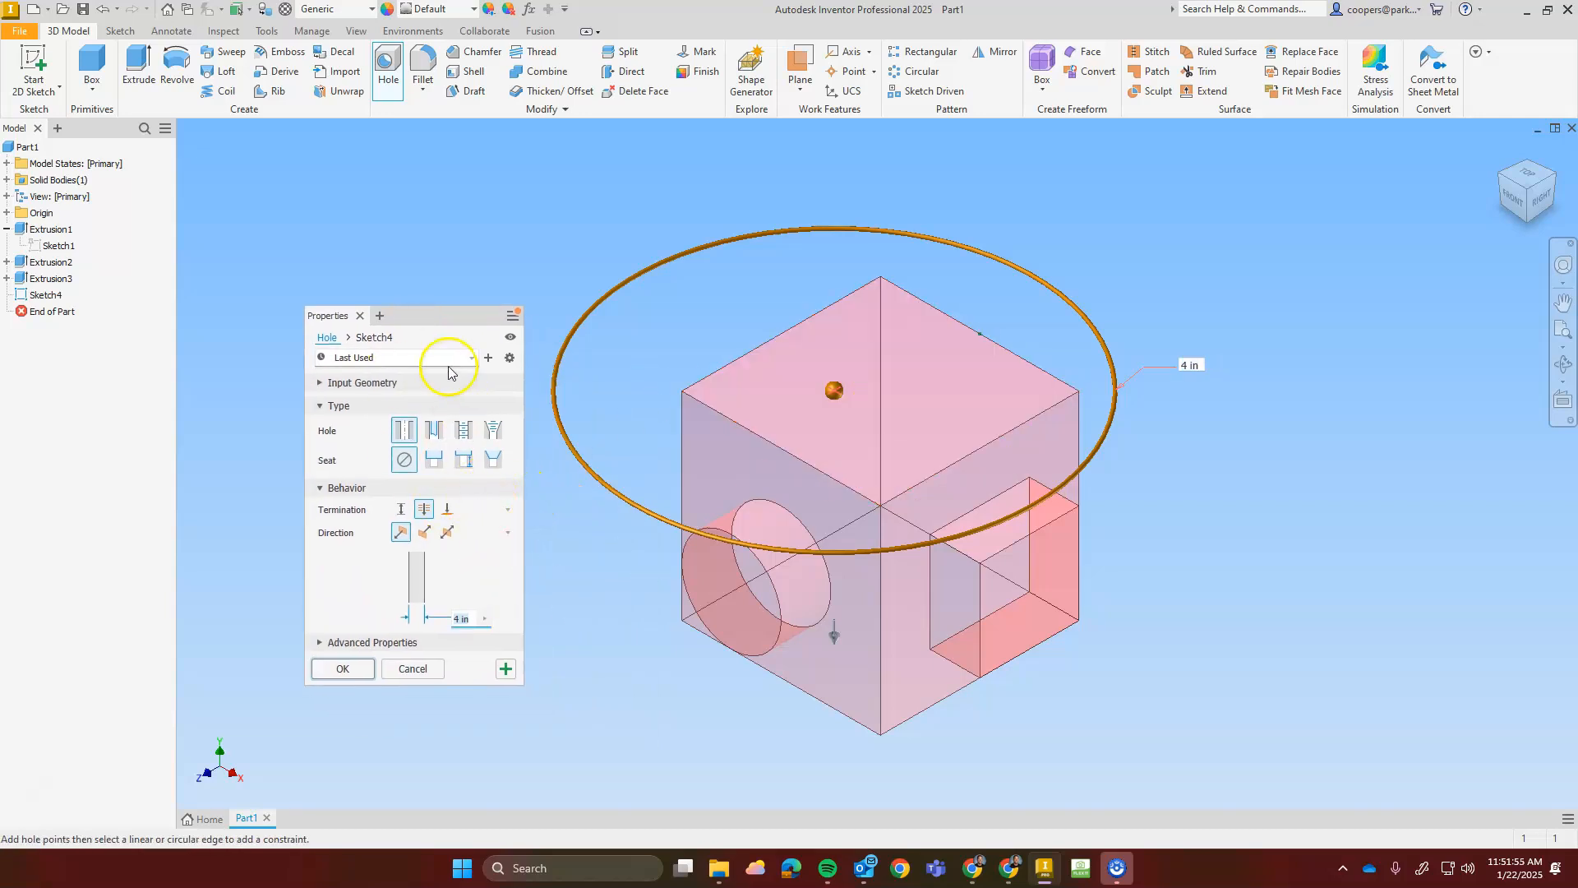
drag(436, 315, 446, 276)
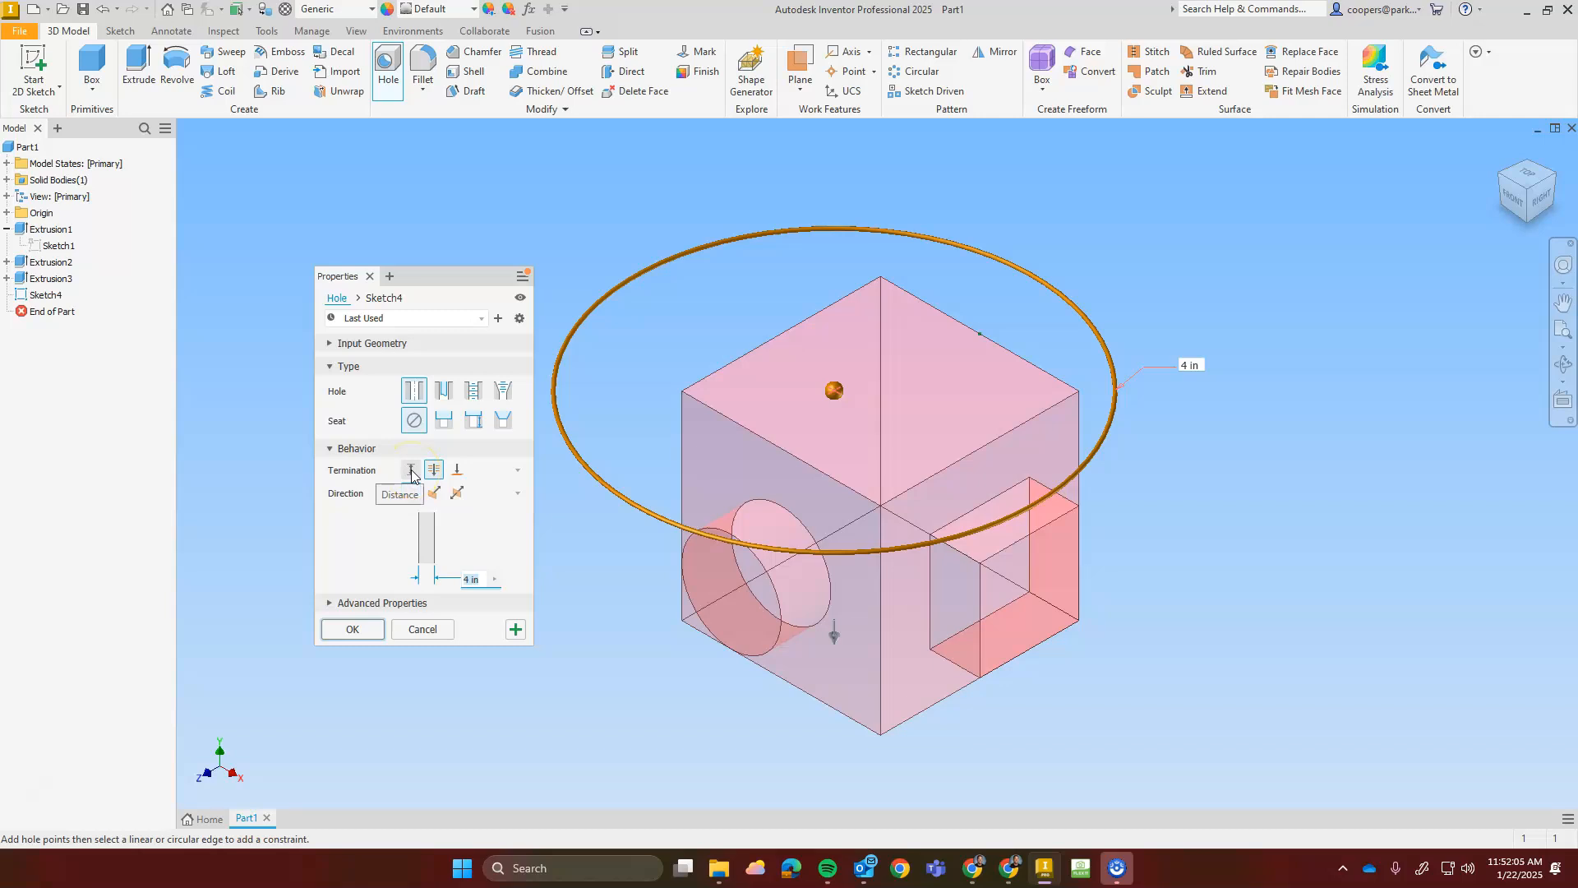
click(433, 472)
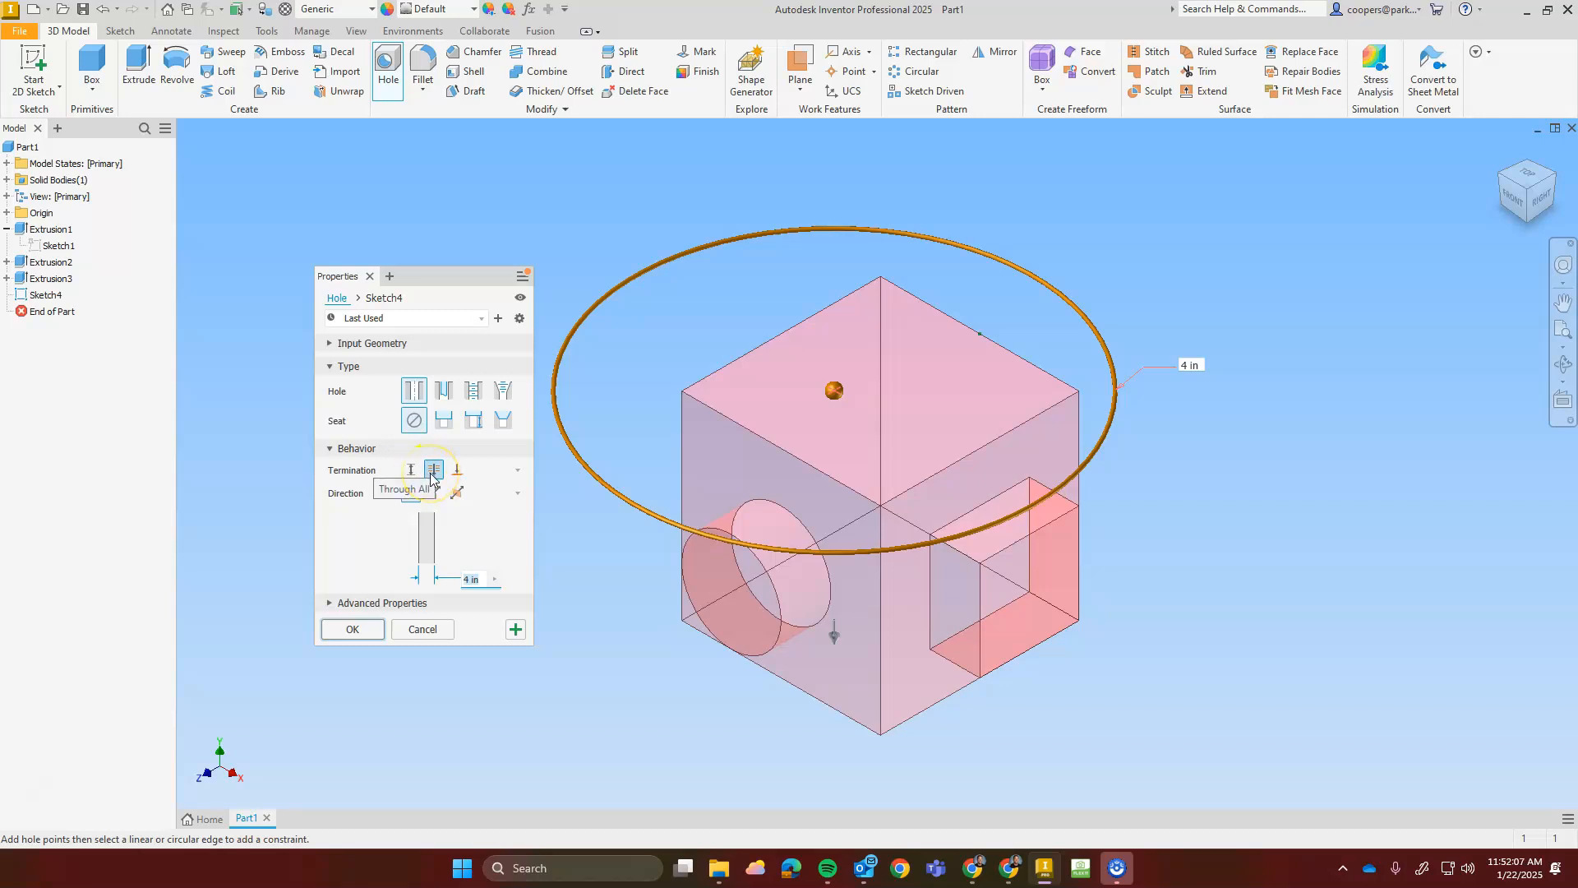
click(433, 472)
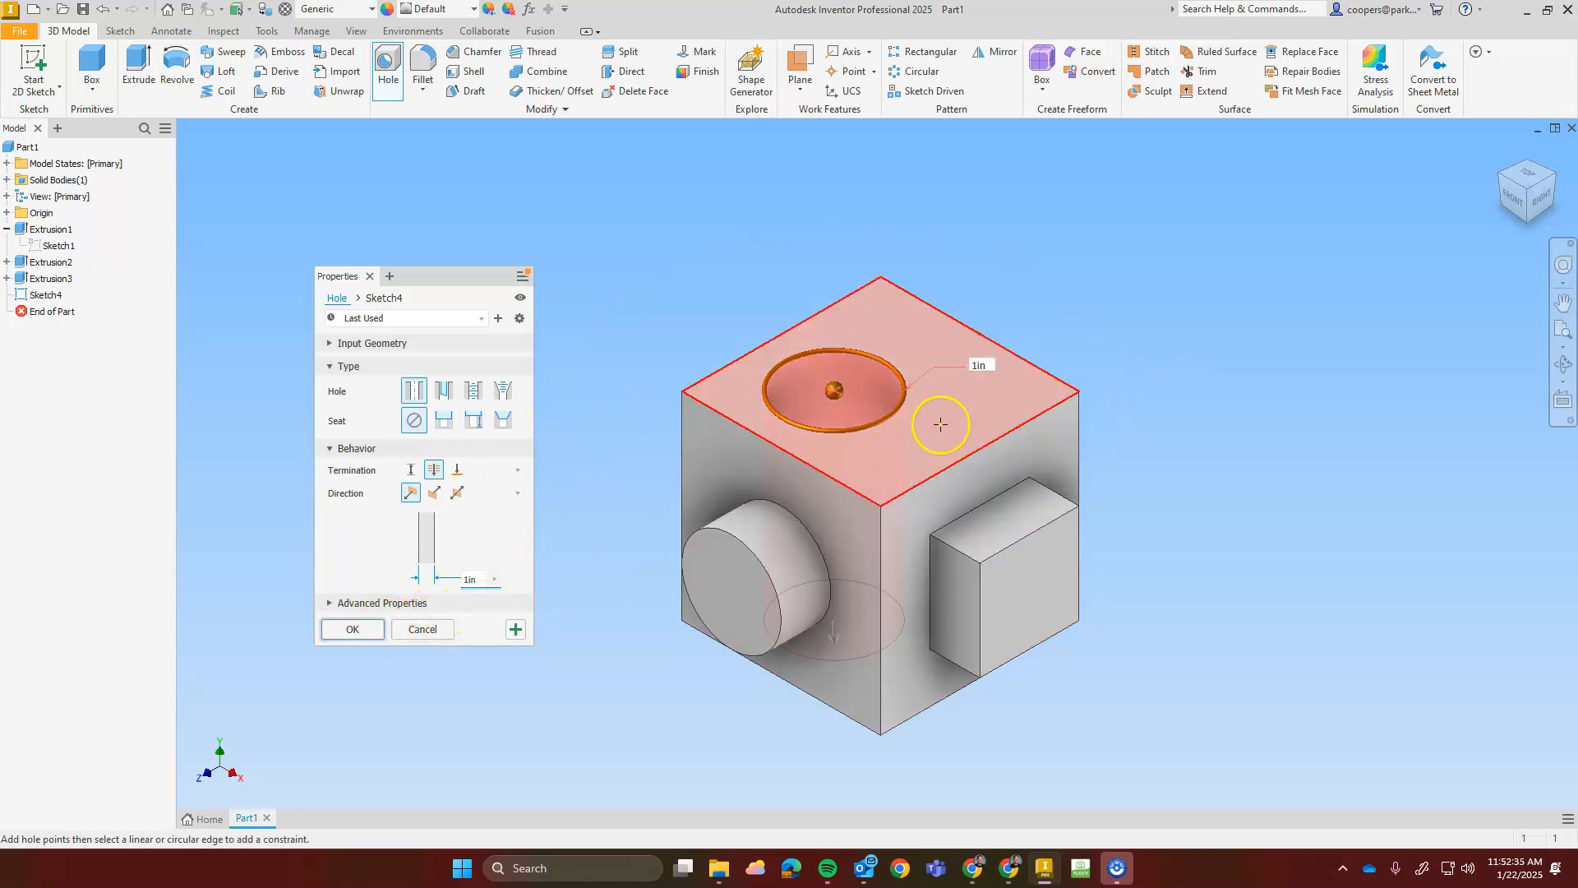
Locate the hole's center 1 in from the top face's edge on the square boss side
click(1529, 176)
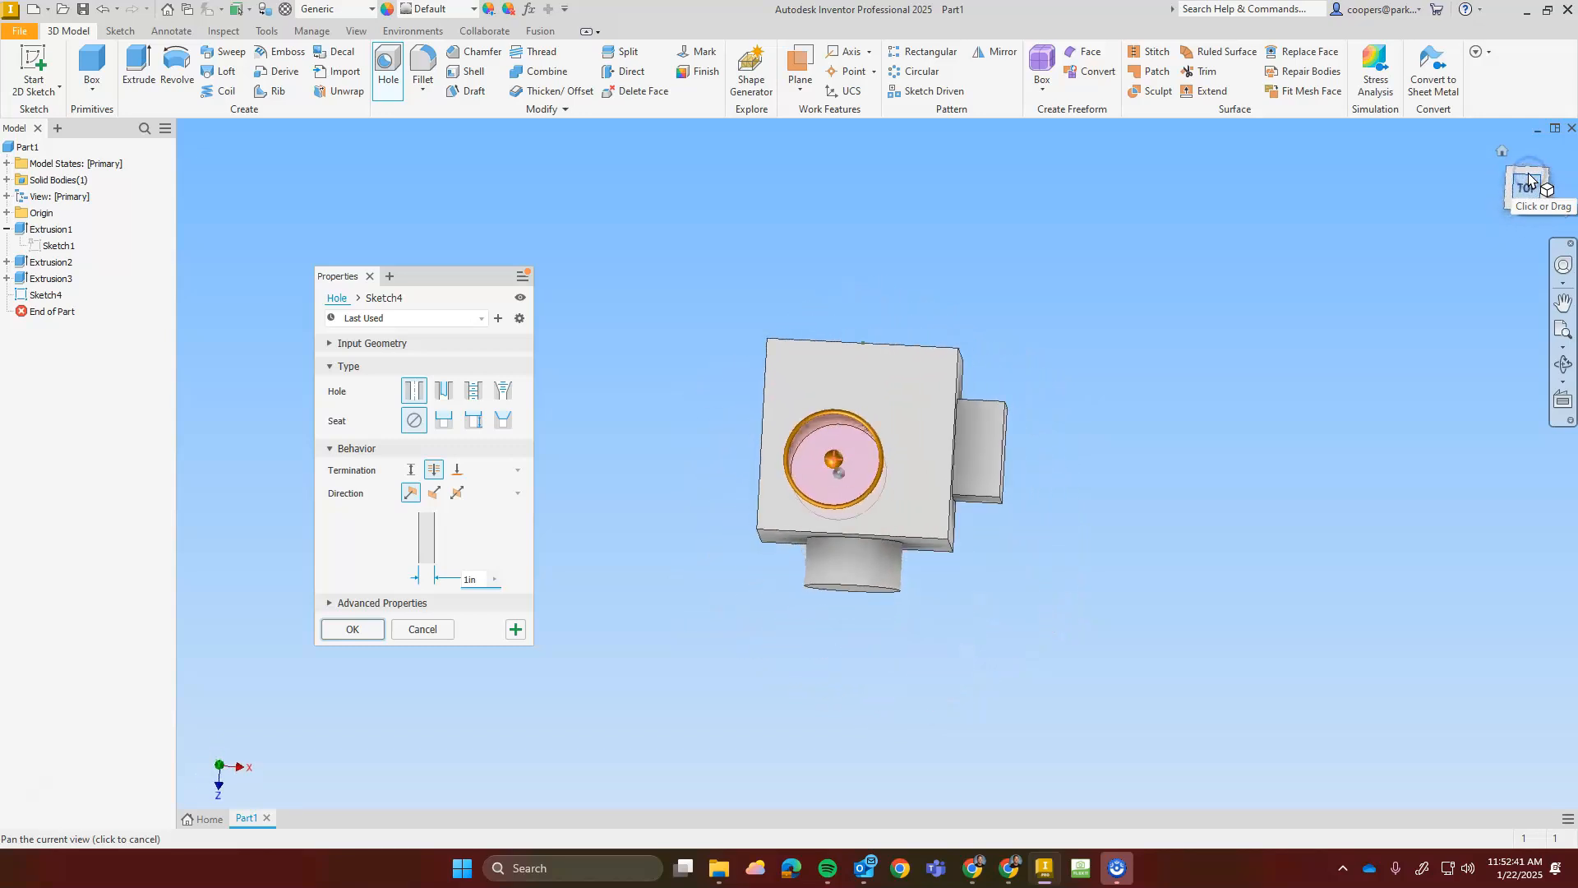
scroll(826, 417, up, 3)
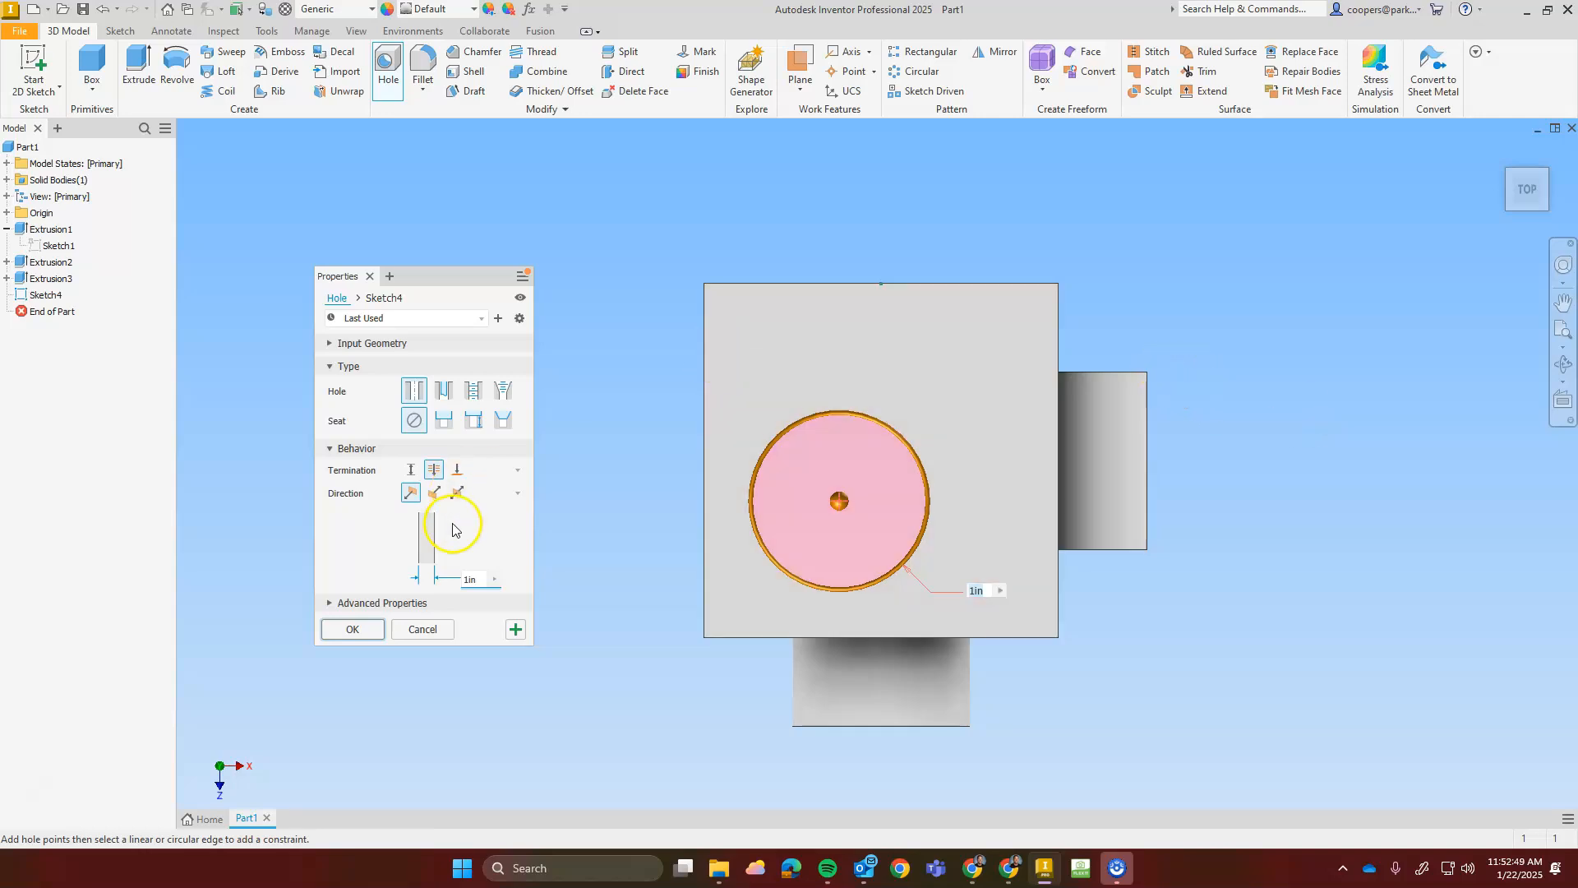
drag(440, 278, 542, 286)
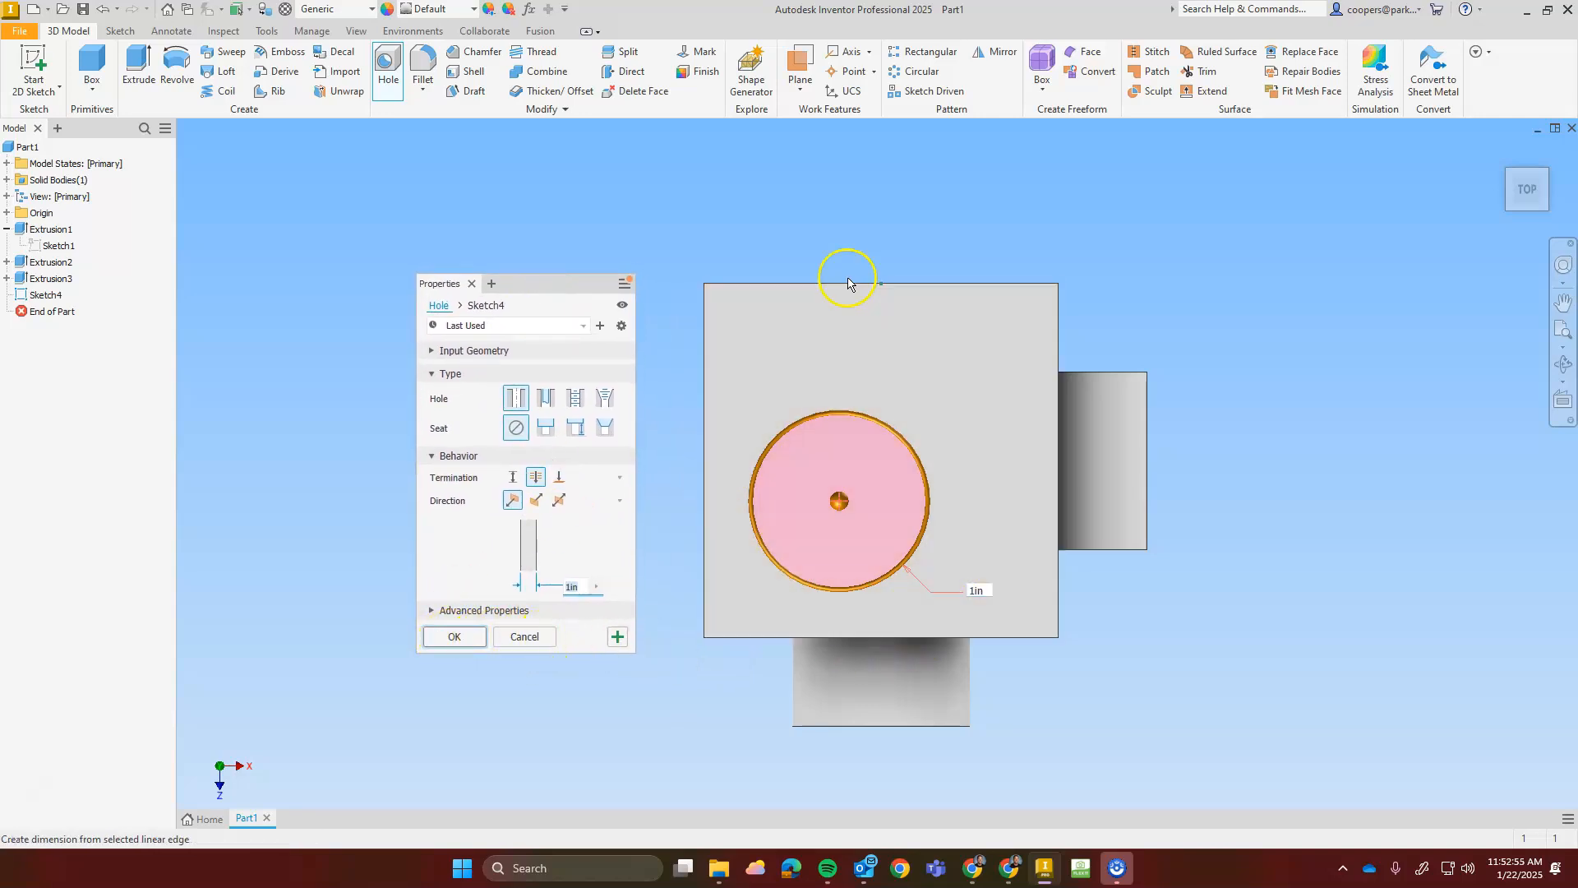
click(1060, 510)
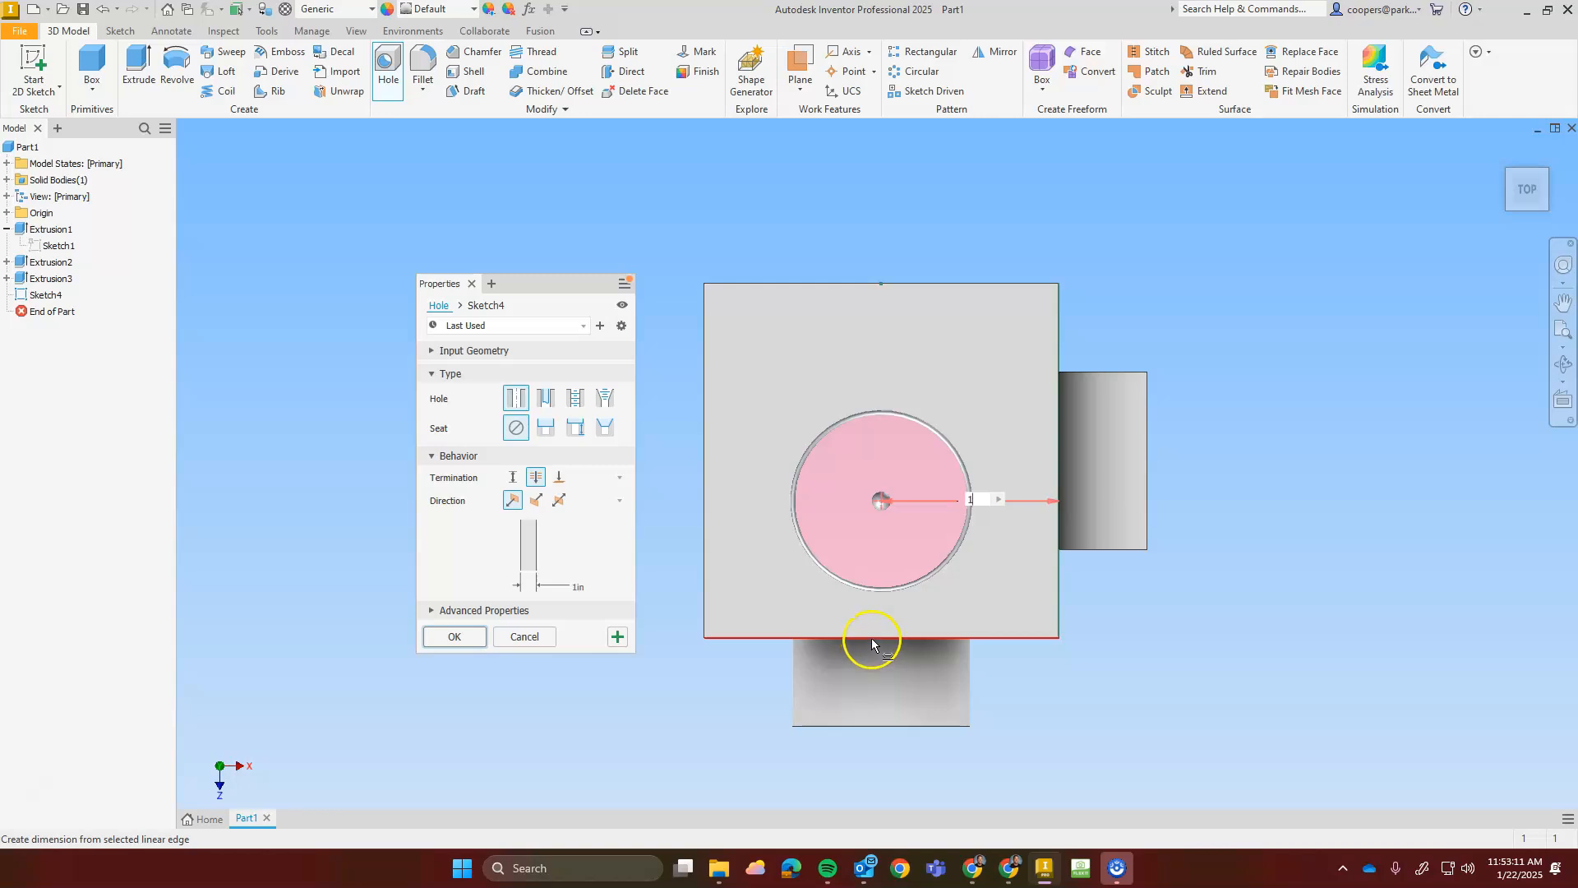
Locate the hole's center 1 in from the top face's edge on the circular boss side and create the hole
click(875, 635)
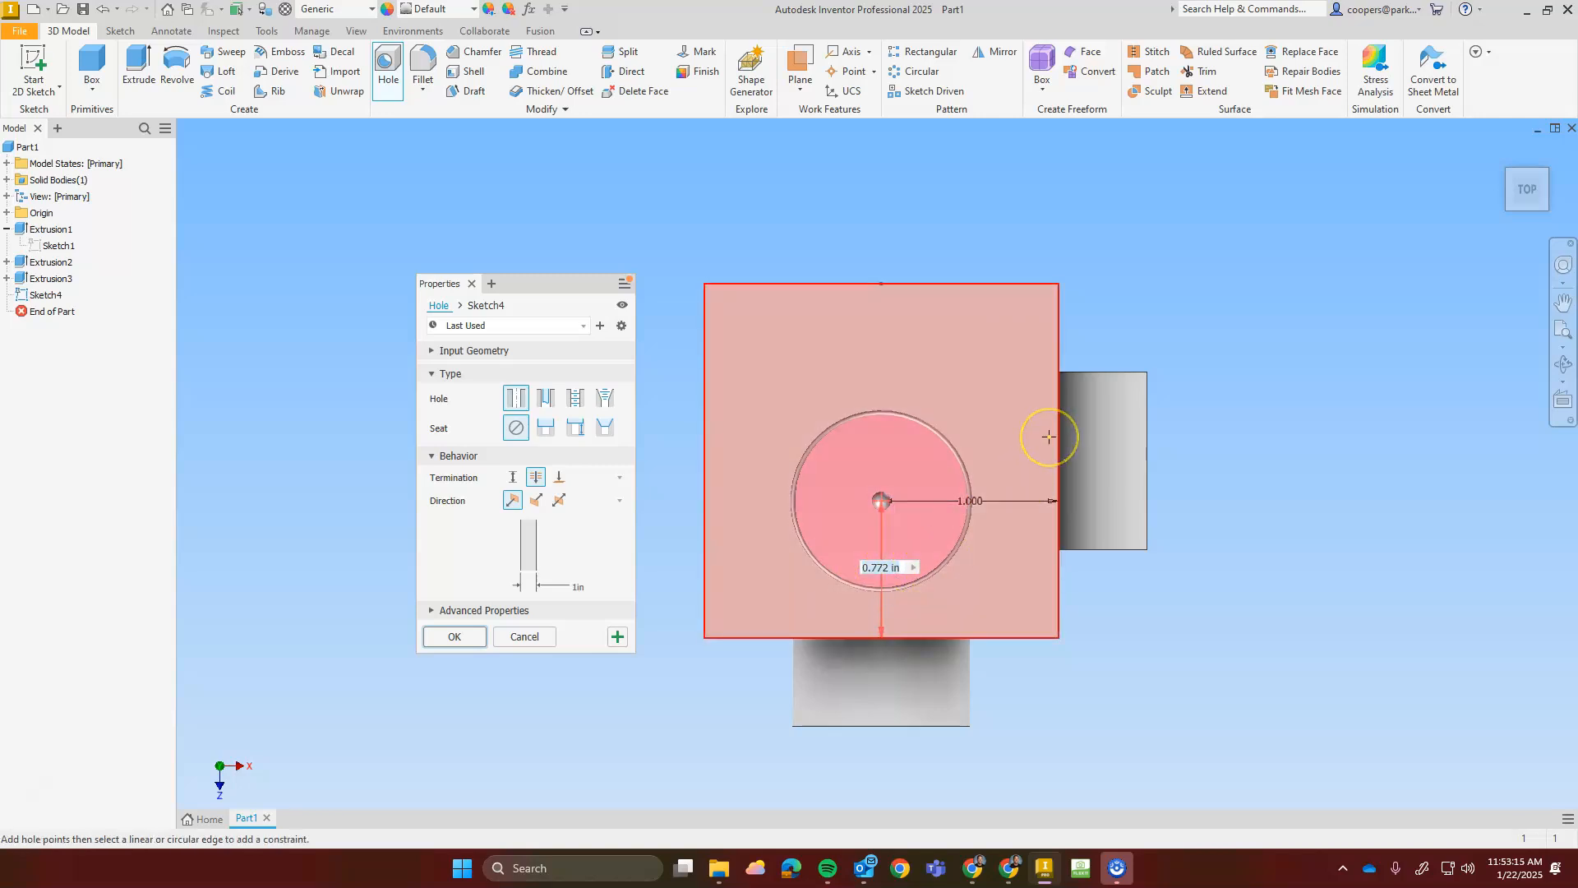
key(Return)
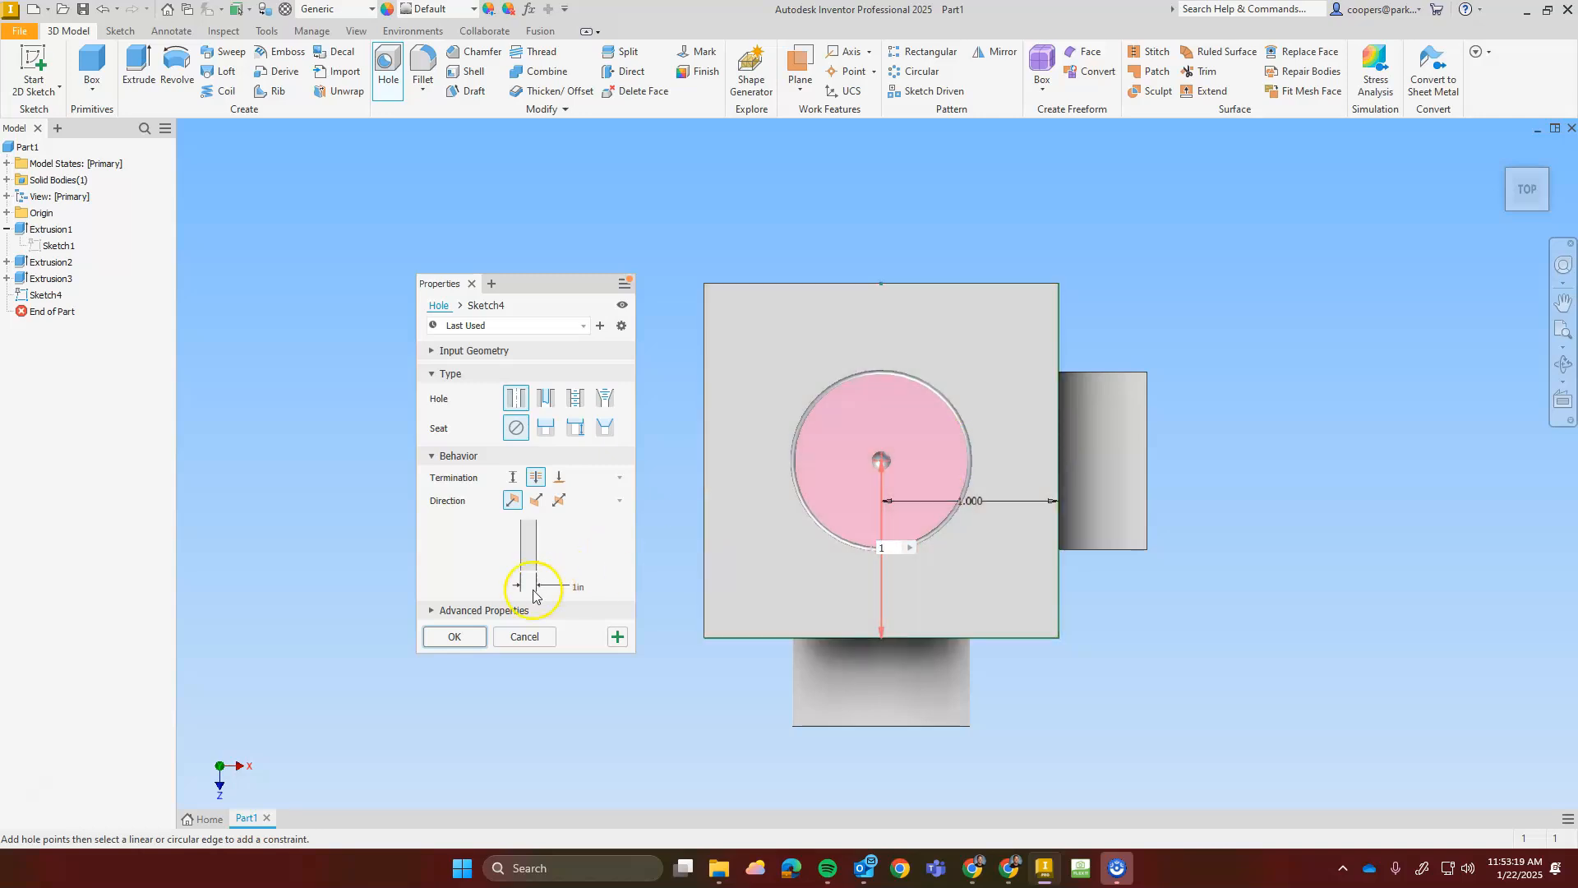
click(455, 637)
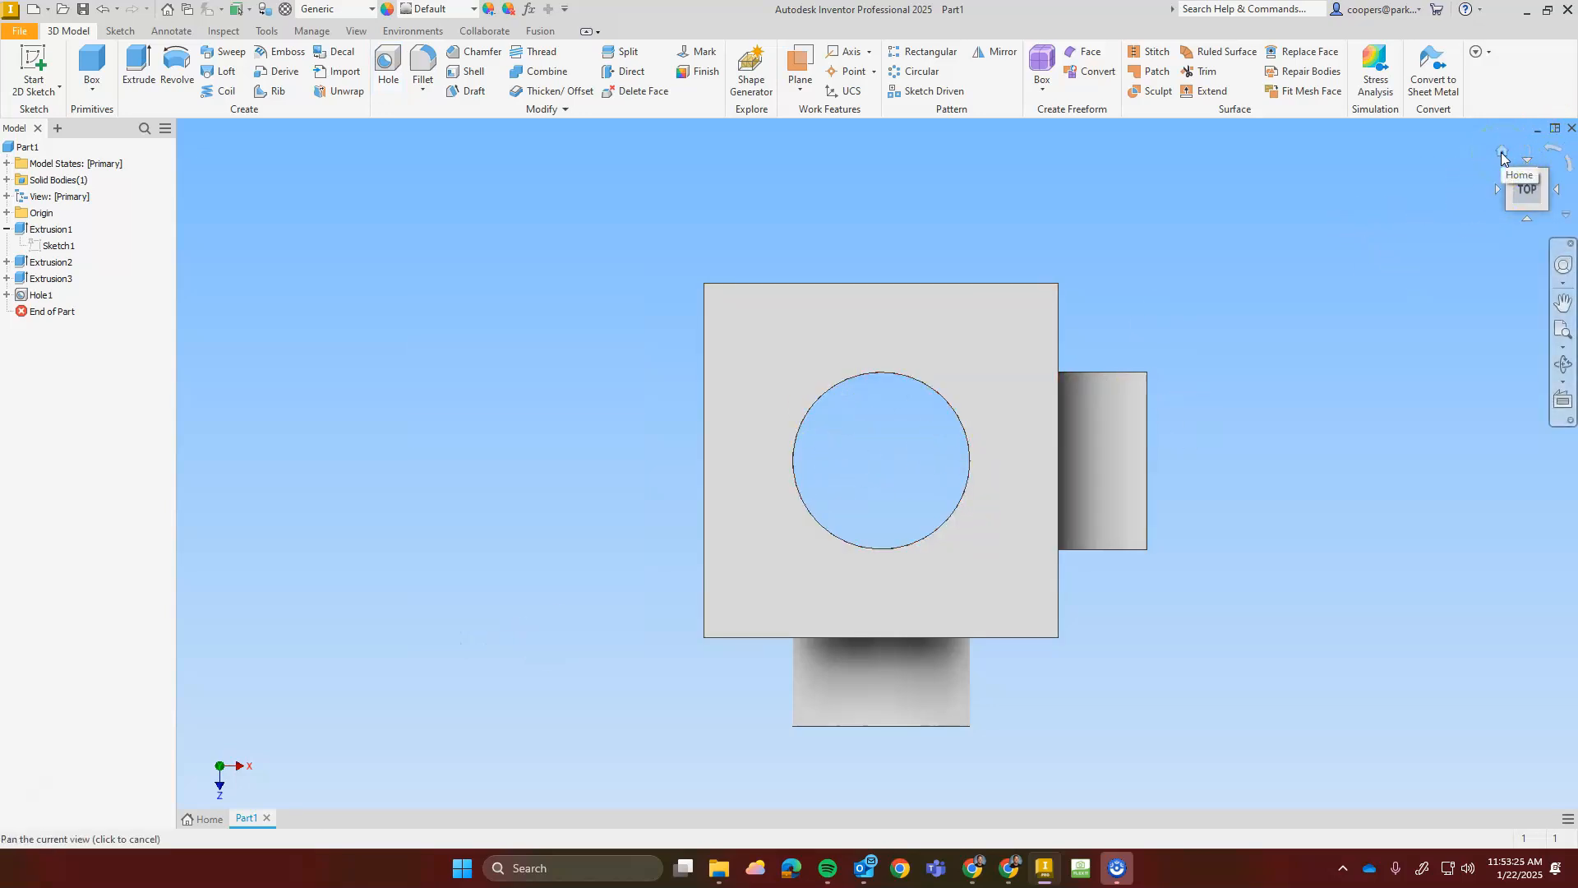
Inspect the through hole in the cube and reopen its feature settings to review them without changing anything
click(1501, 154)
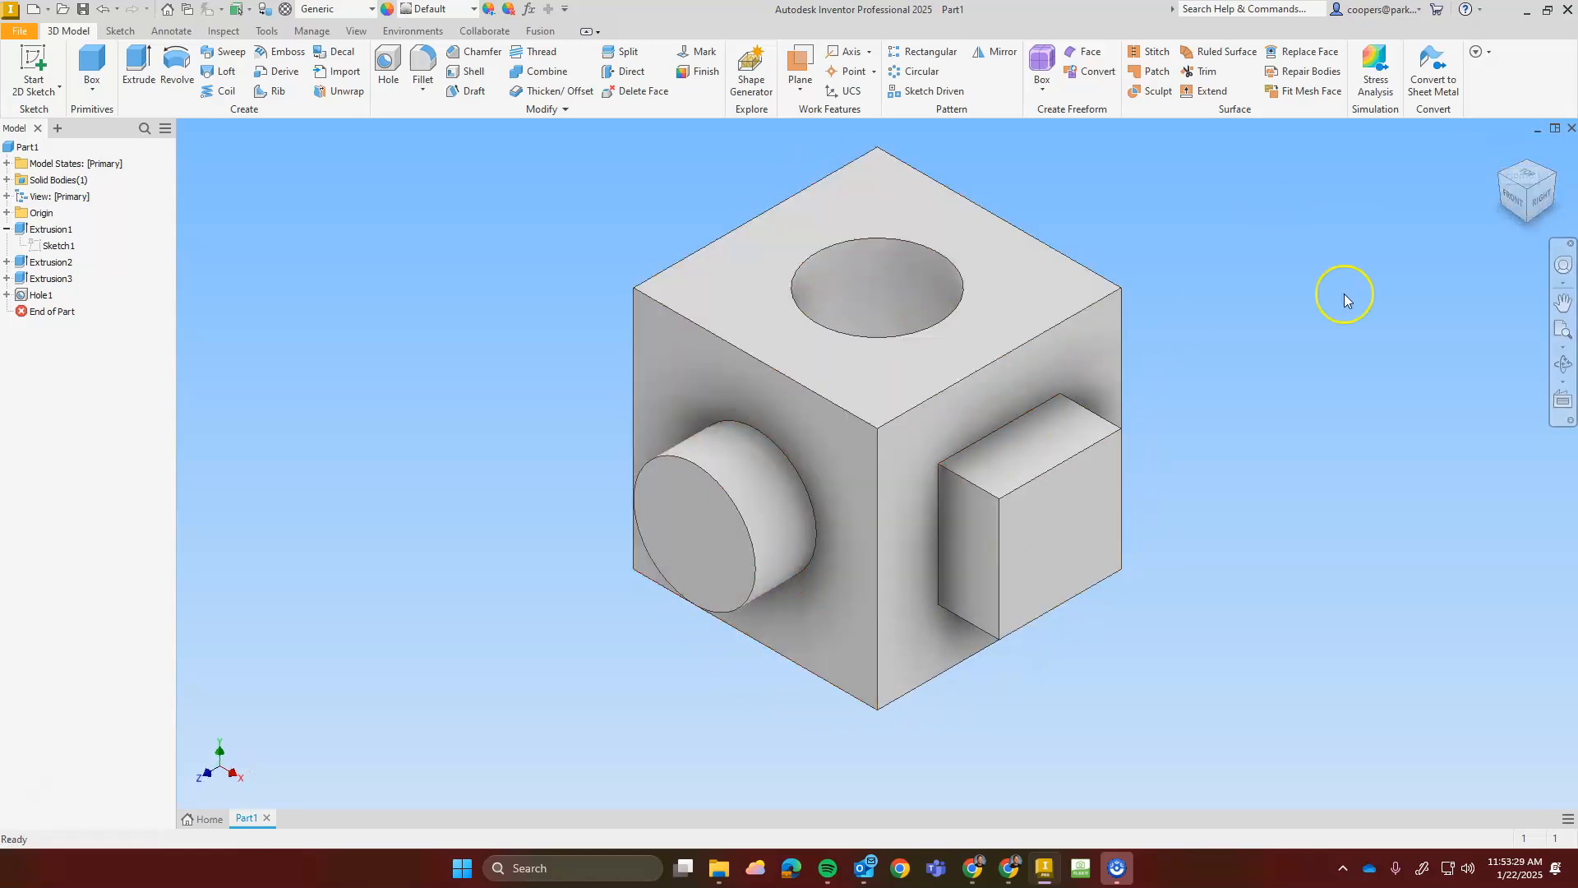
mouse_move(1532, 199)
mouse_down()
mouse_move(1520, 257)
mouse_move(1492, 122)
mouse_up()
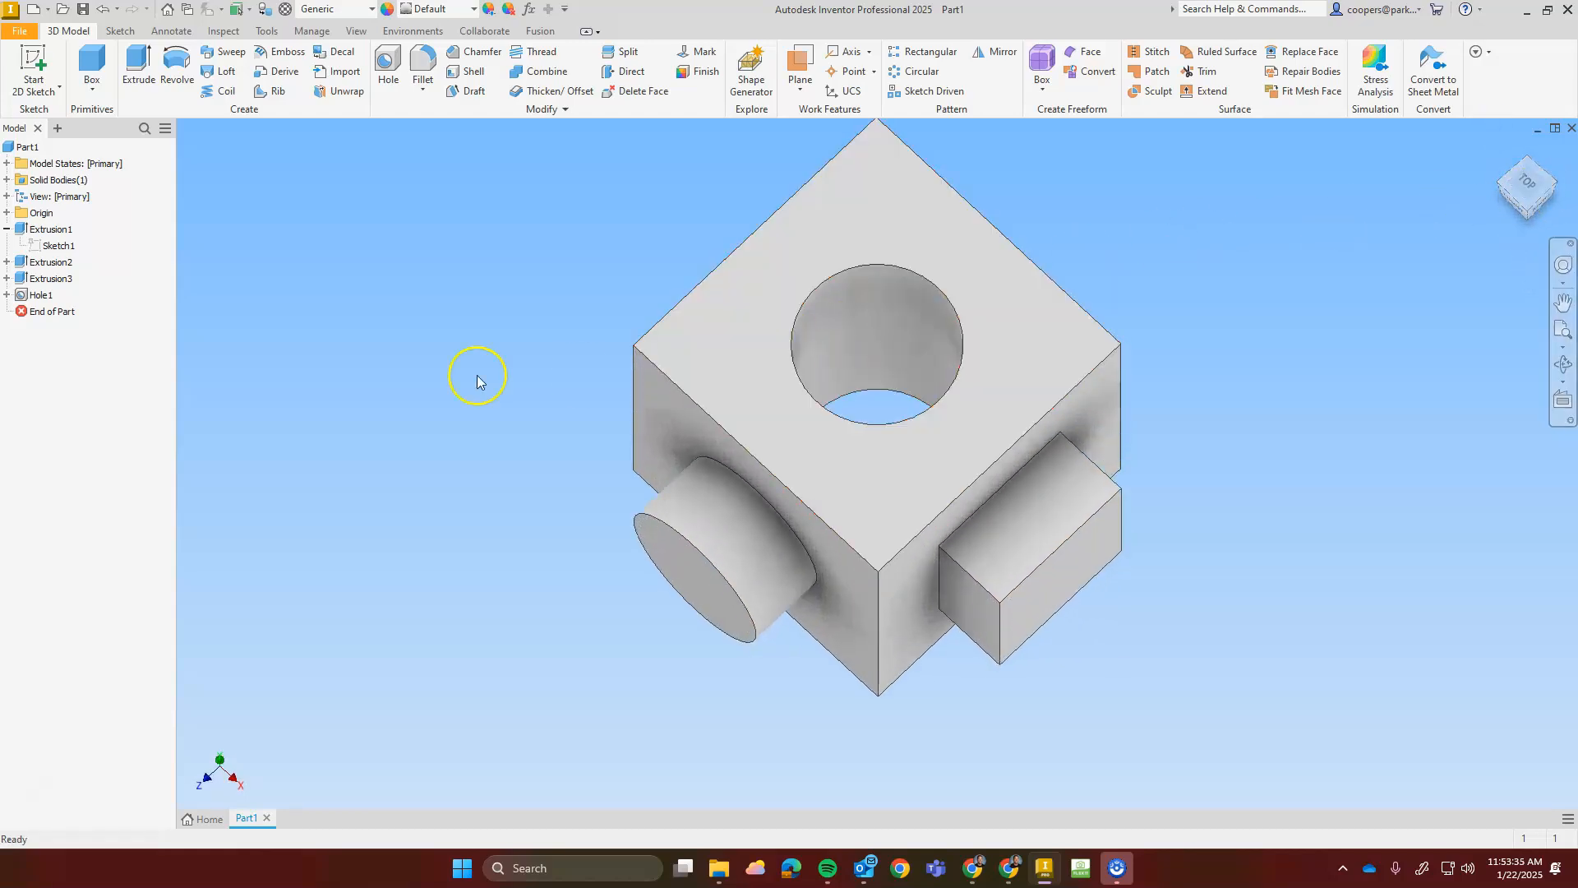
double_click(42, 295)
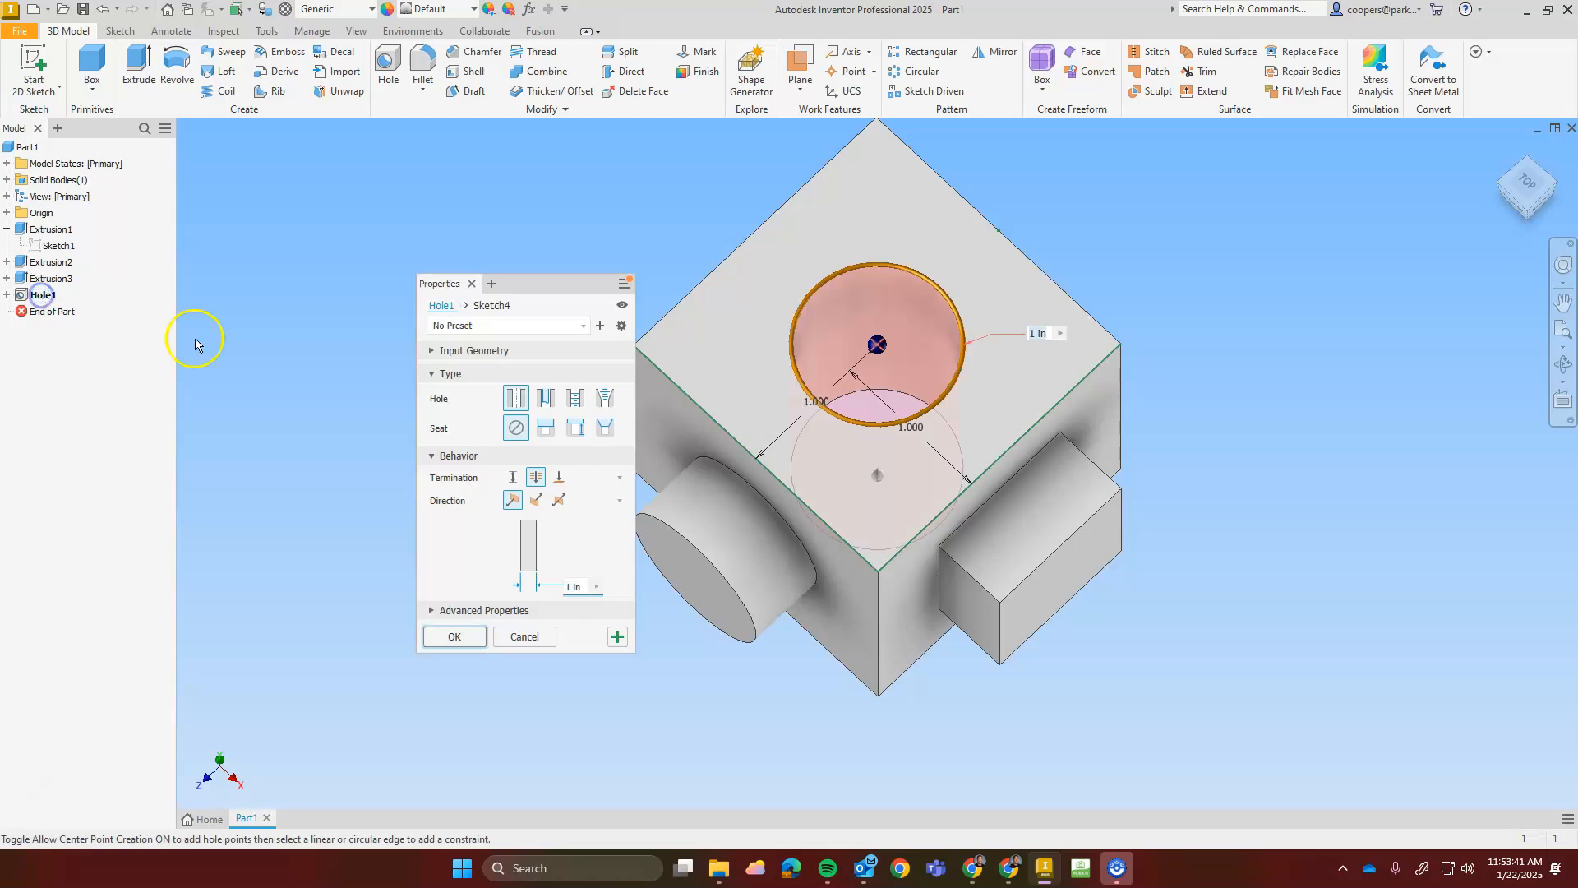
click(454, 638)
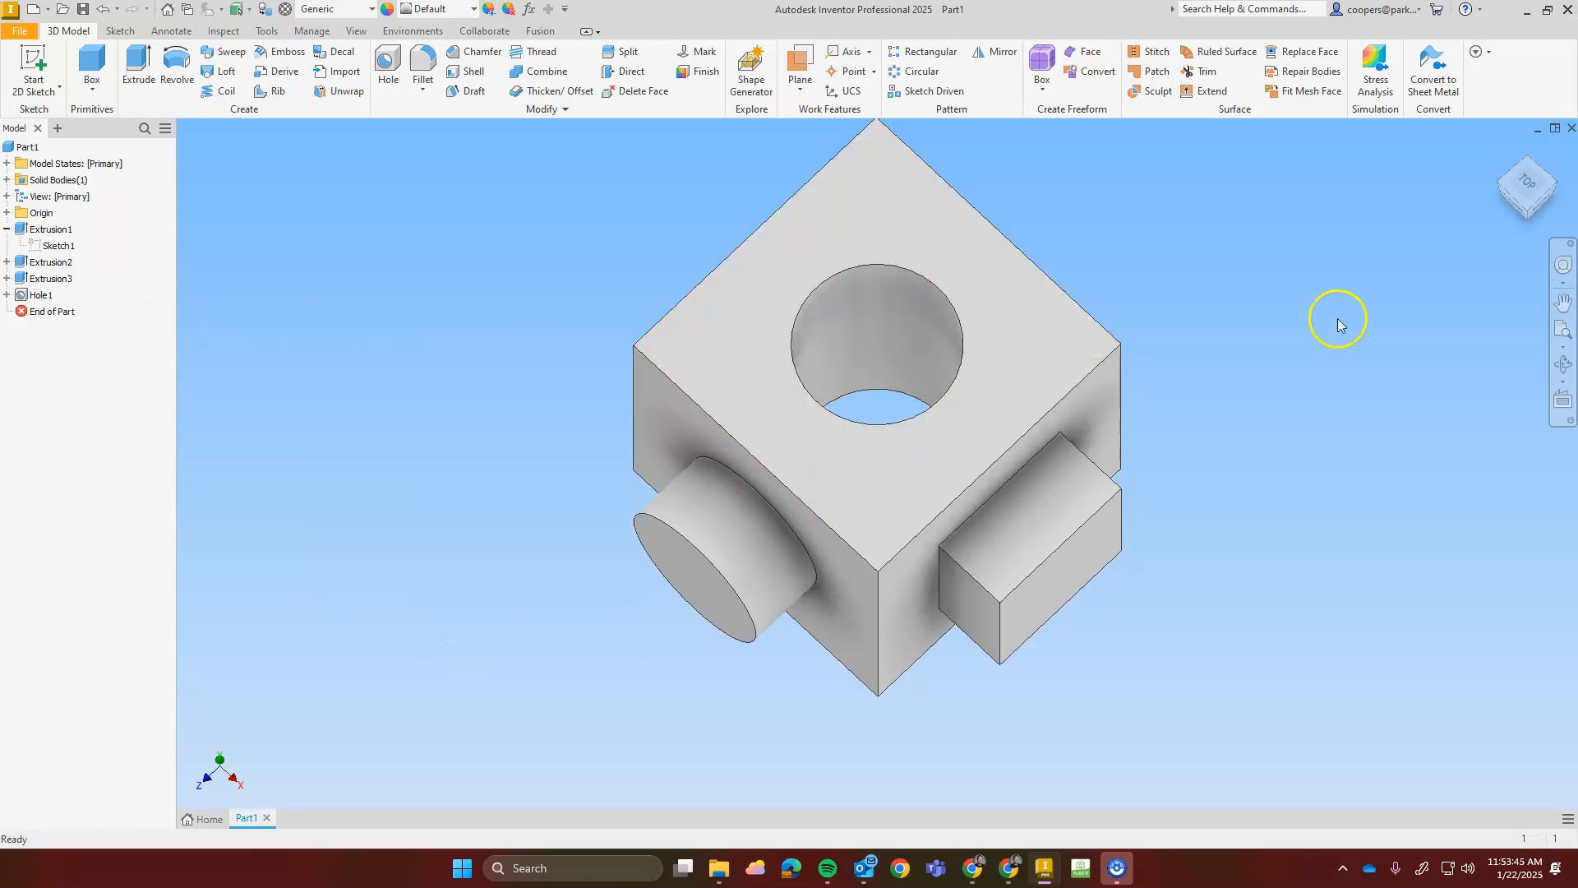
click(1501, 151)
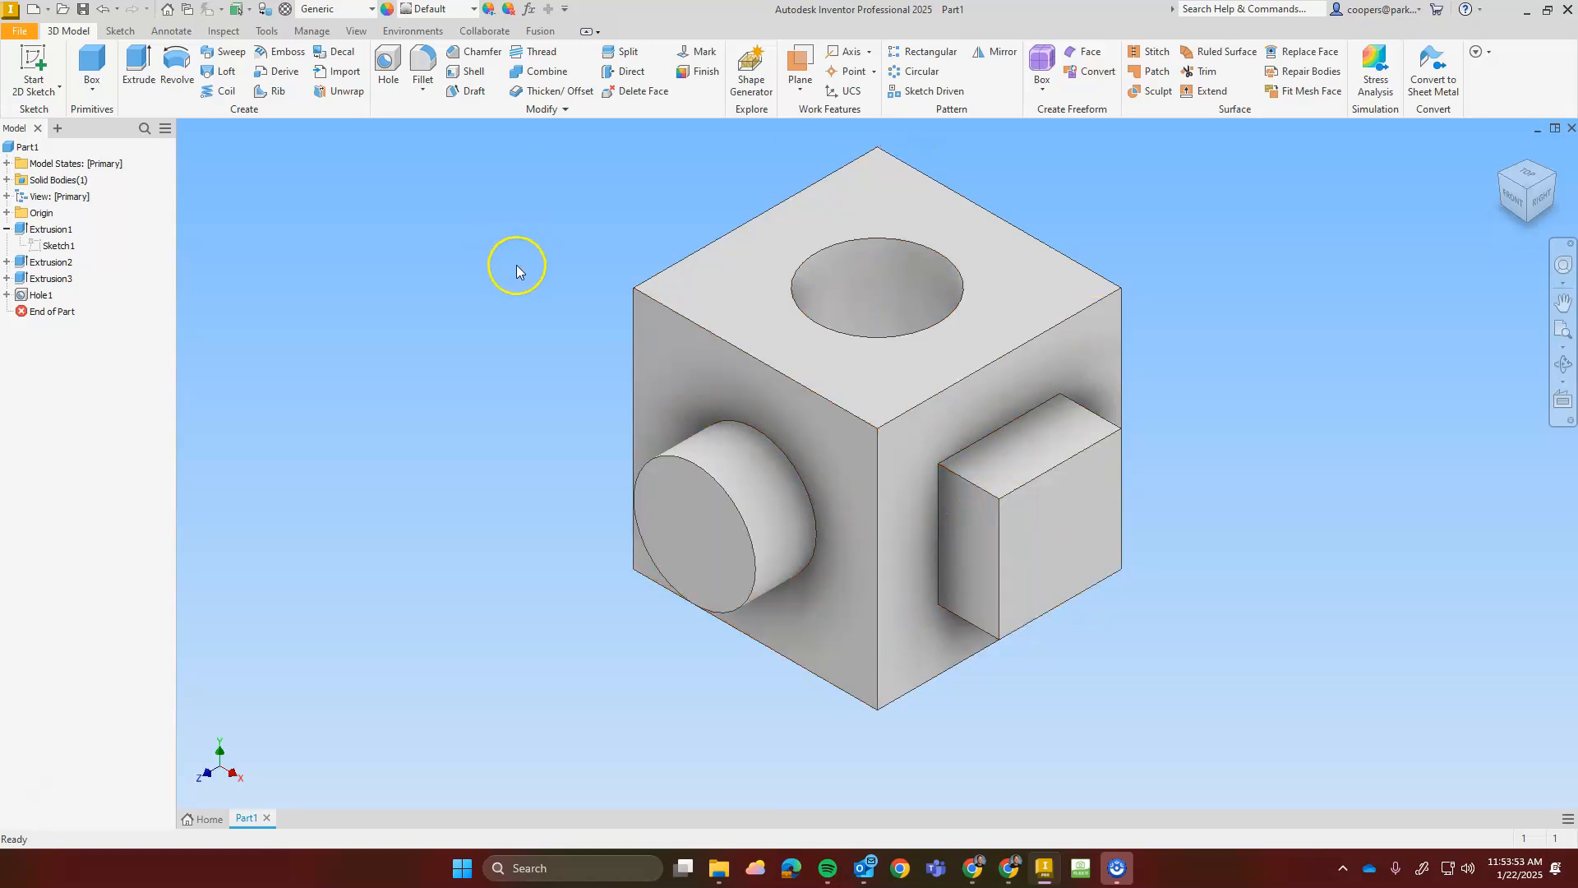
click(503, 241)
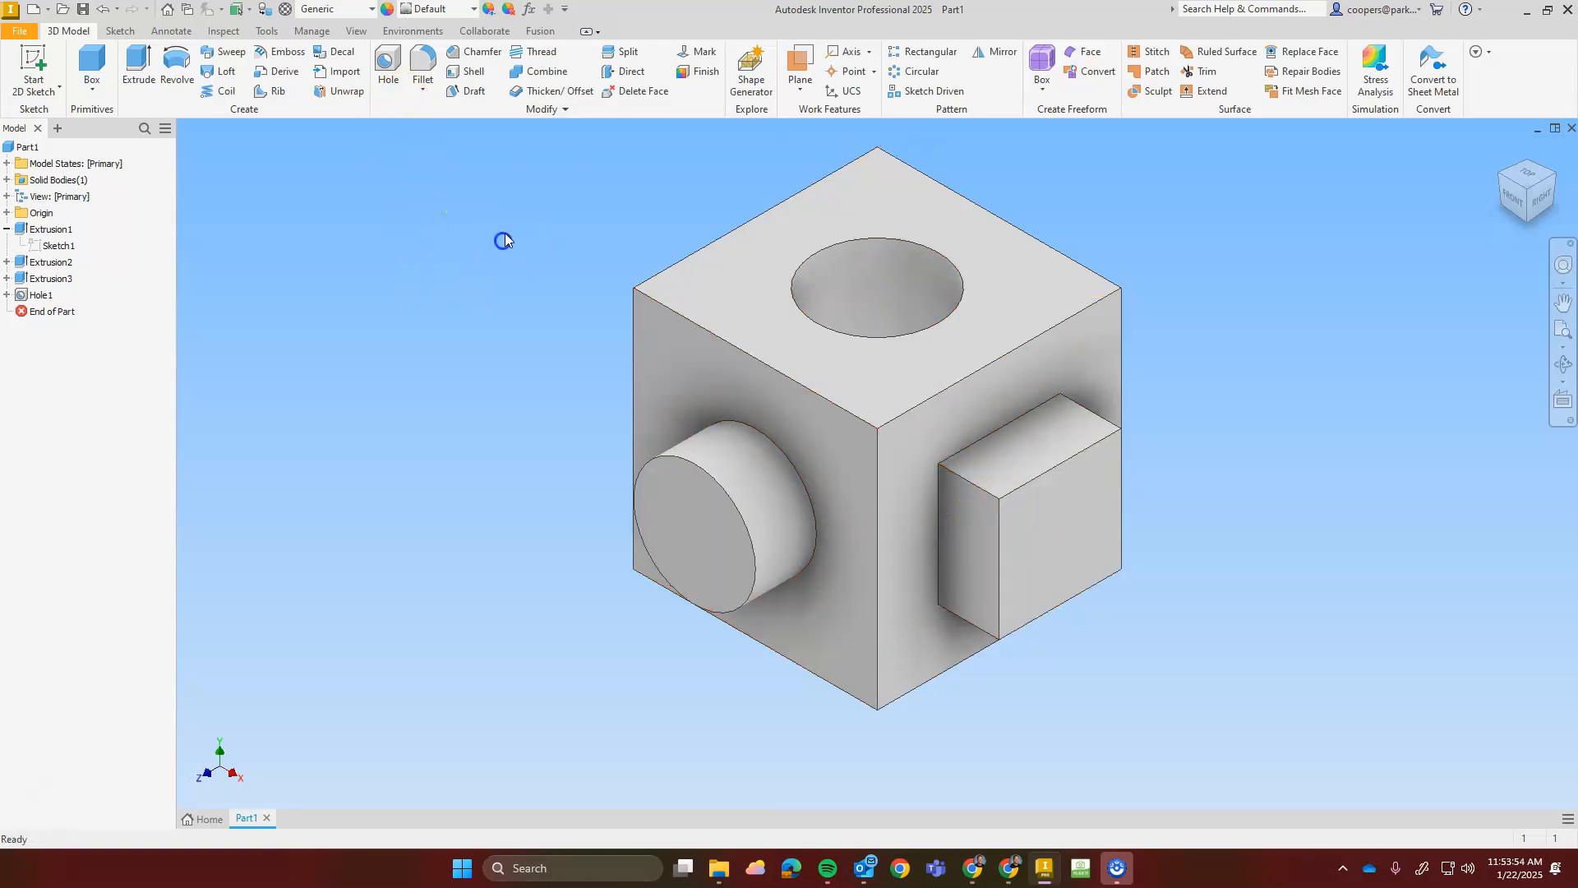
Change the part's appearance to Blue - Wall Paint - Glossy from the Inventor Material Library
click(423, 10)
scroll(362, 271, down, 15)
scroll(356, 288, down, 10)
scroll(356, 287, up, 15)
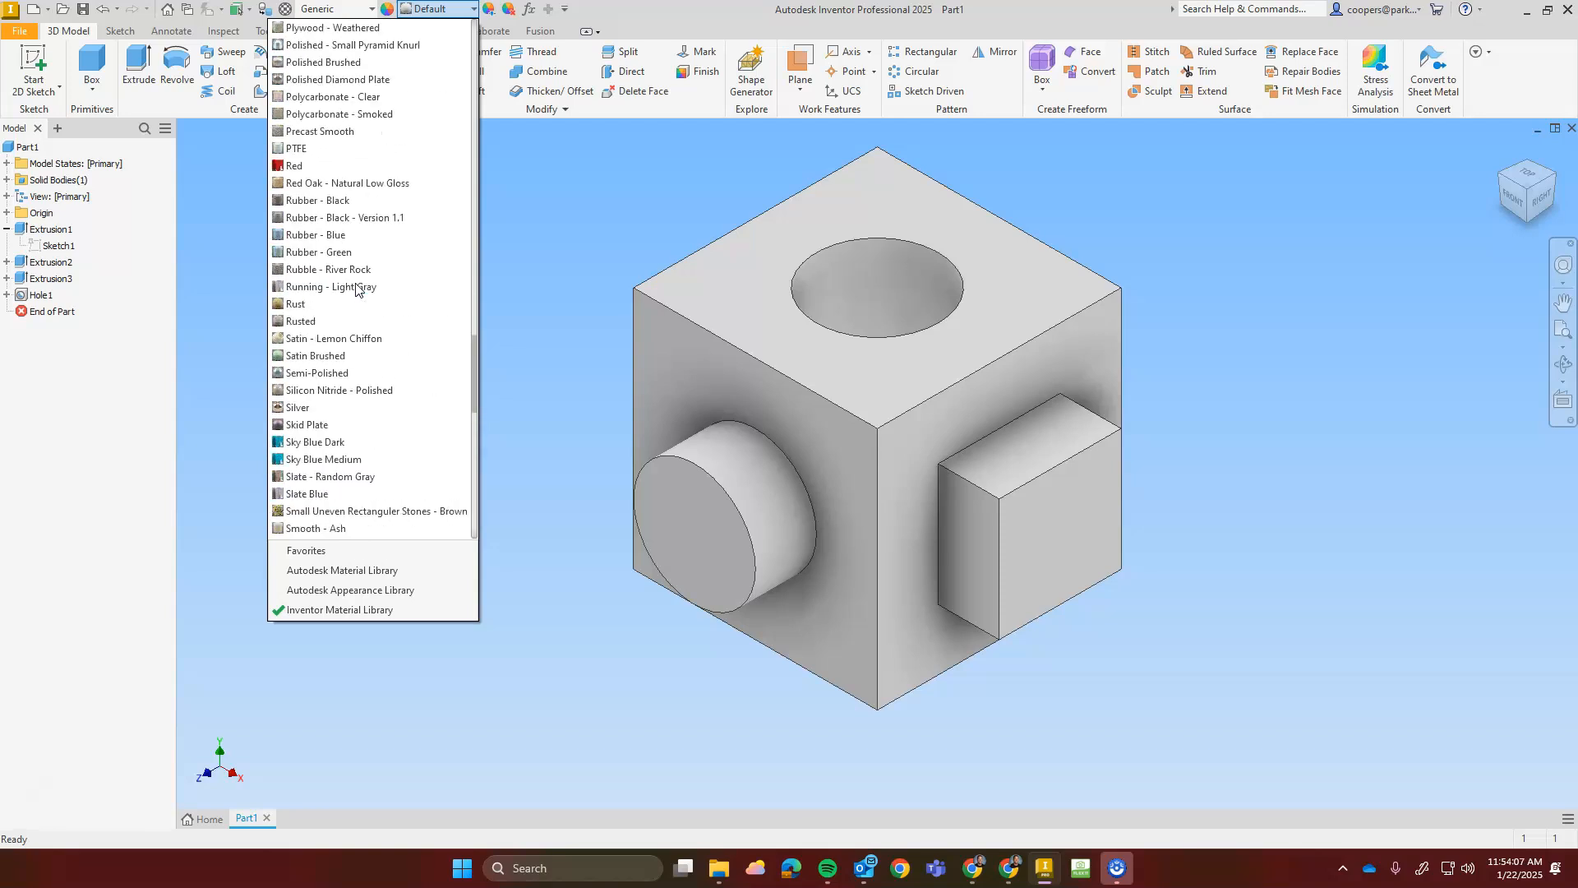
scroll(356, 287, down, 8)
scroll(356, 286, up, 12)
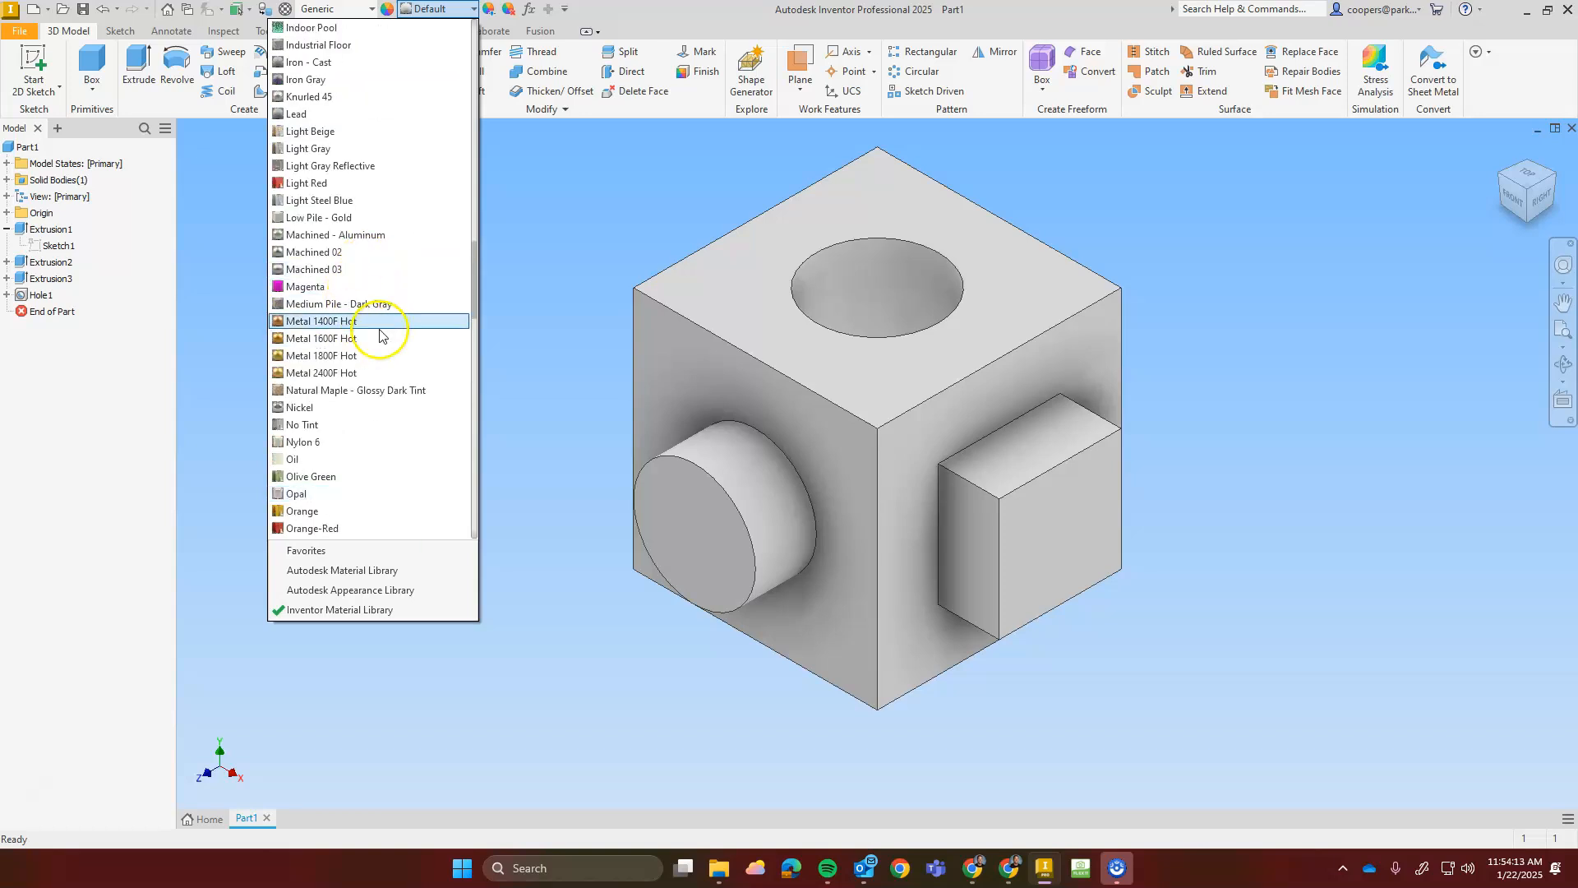
scroll(374, 325, up, 20)
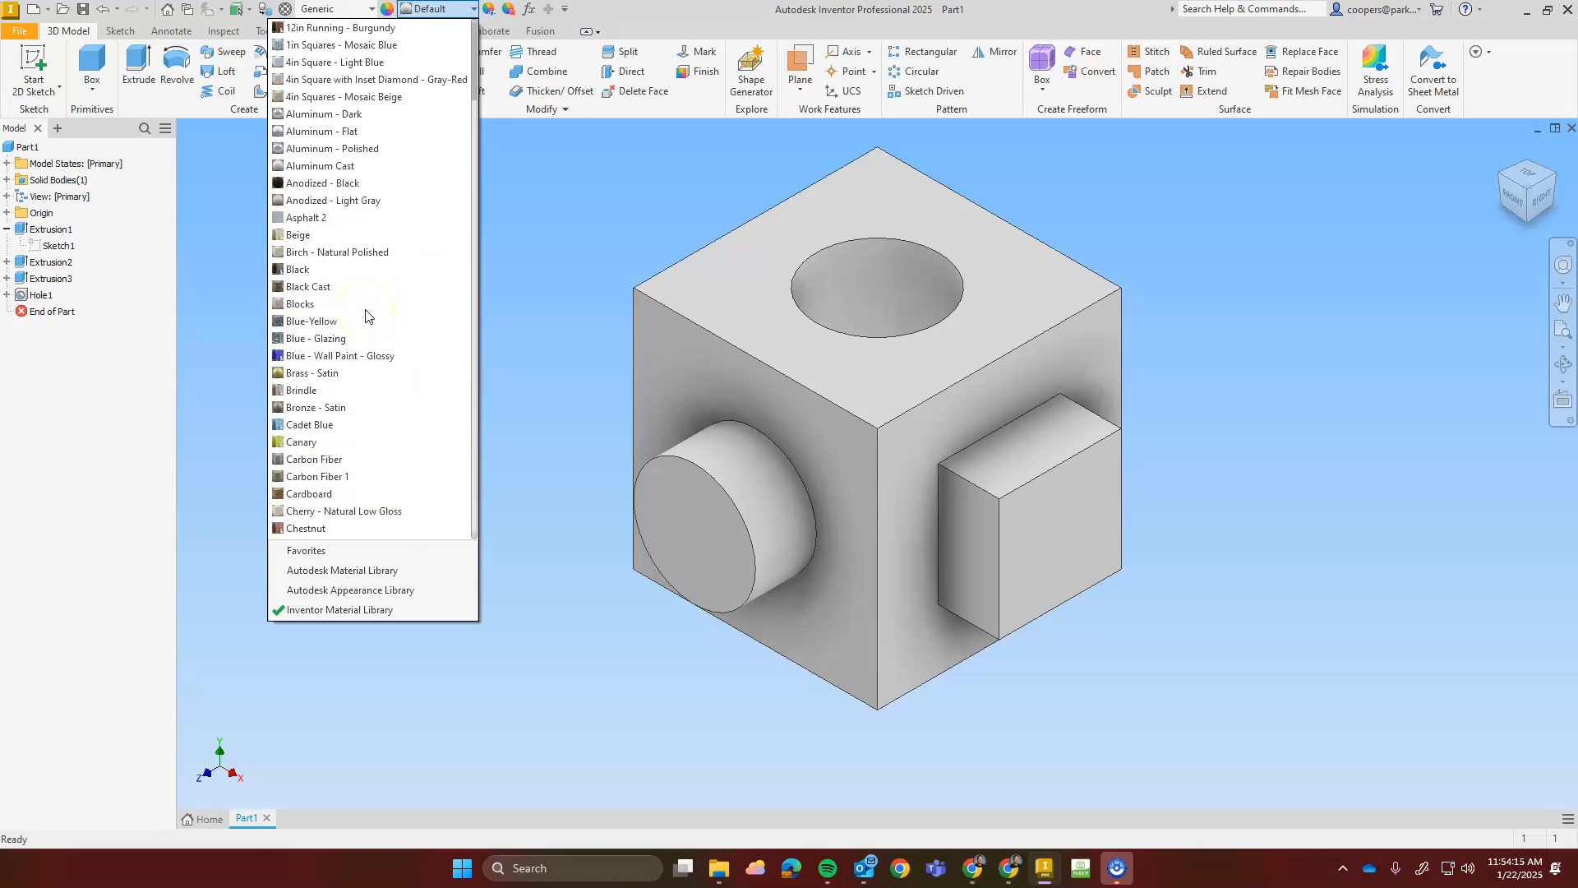
click(351, 356)
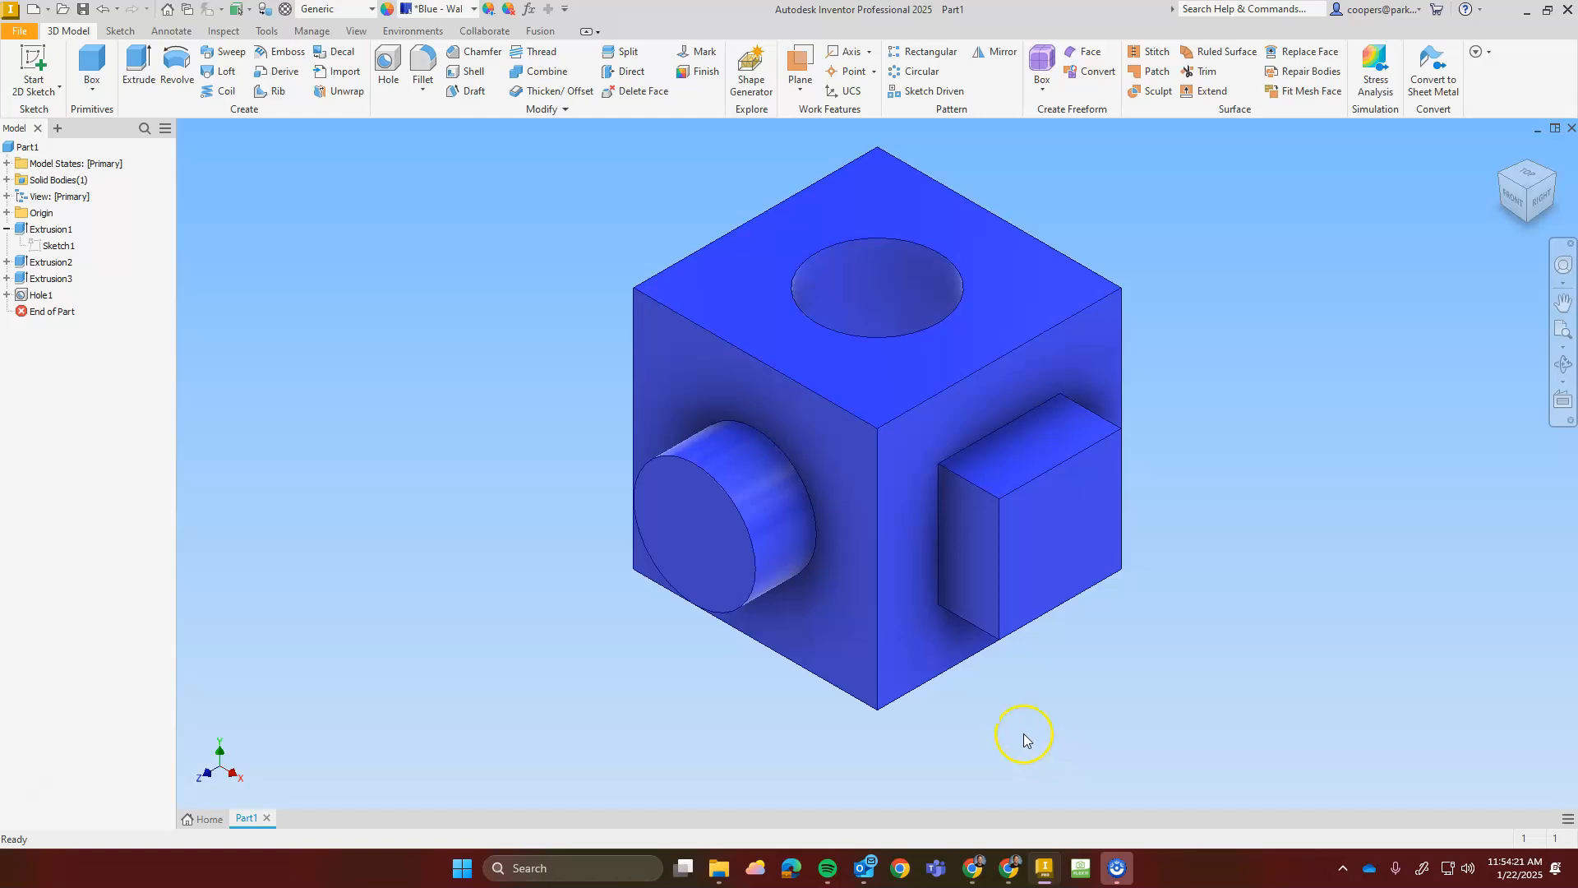
Switch to the SketchPlaneCube document in Chrome and delete the magenta cube picture below the screenshot instruction
click(974, 868)
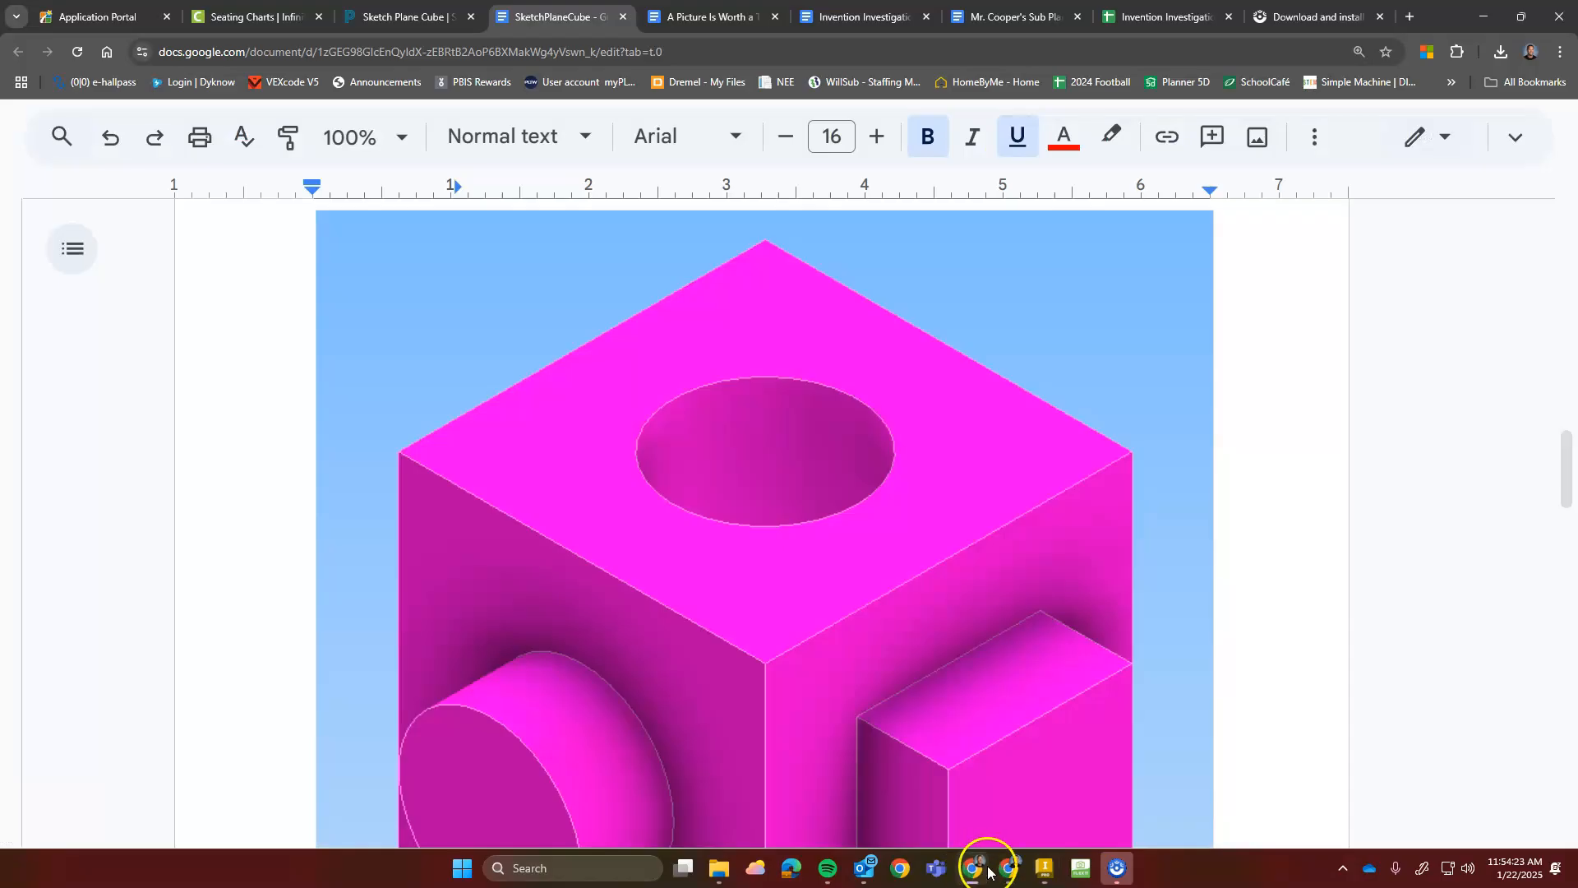
scroll(863, 658, down, 2)
scroll(864, 658, up, 2)
click(1559, 51)
click(1449, 381)
click(1449, 382)
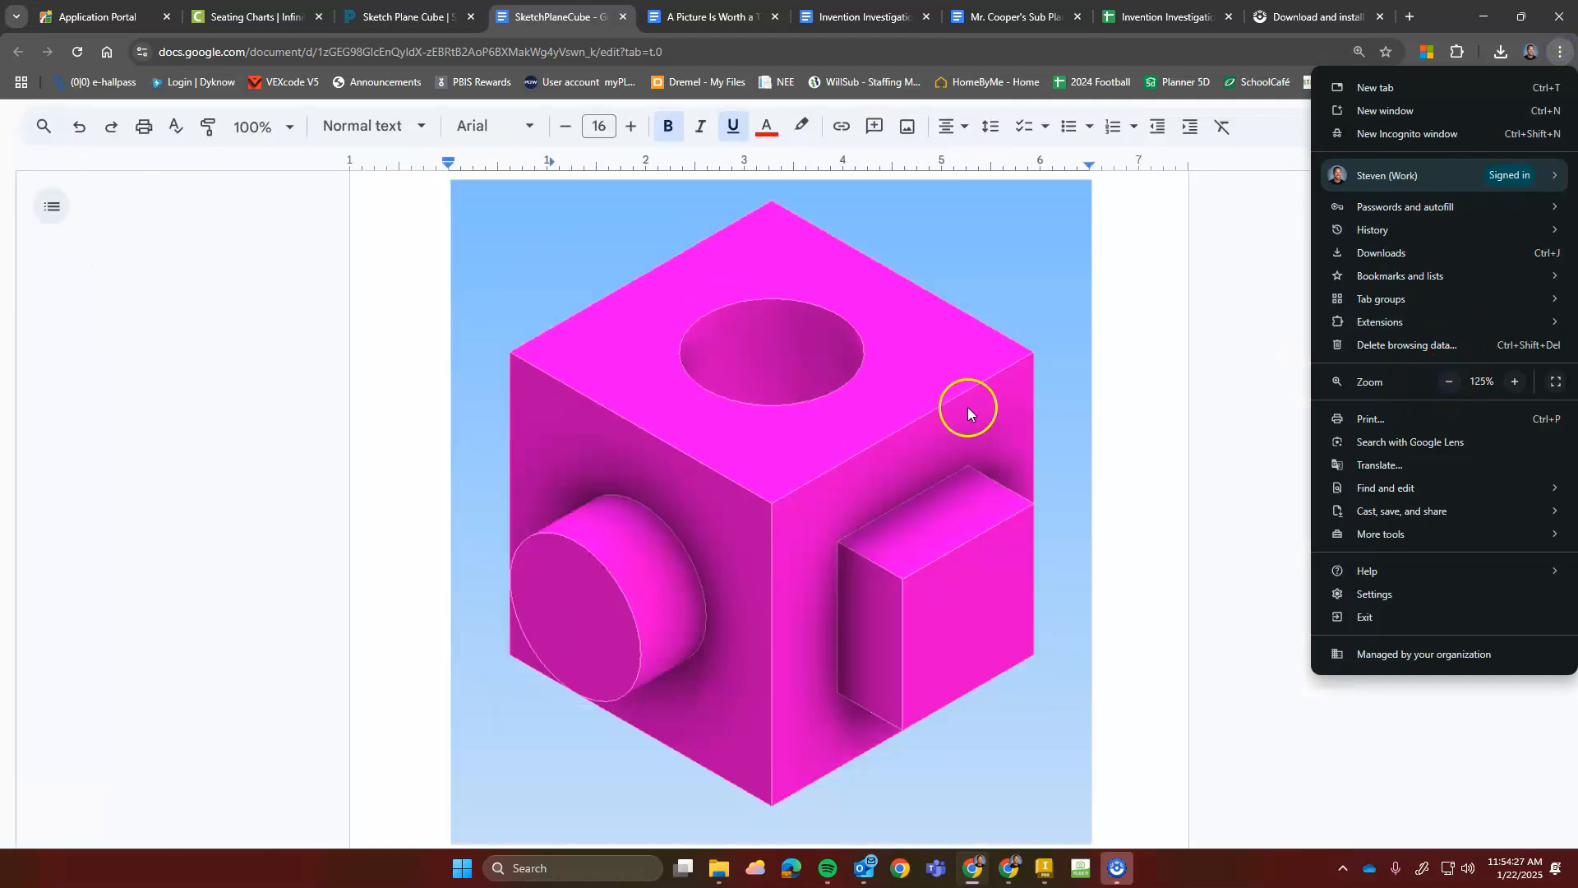
click(666, 475)
click(699, 467)
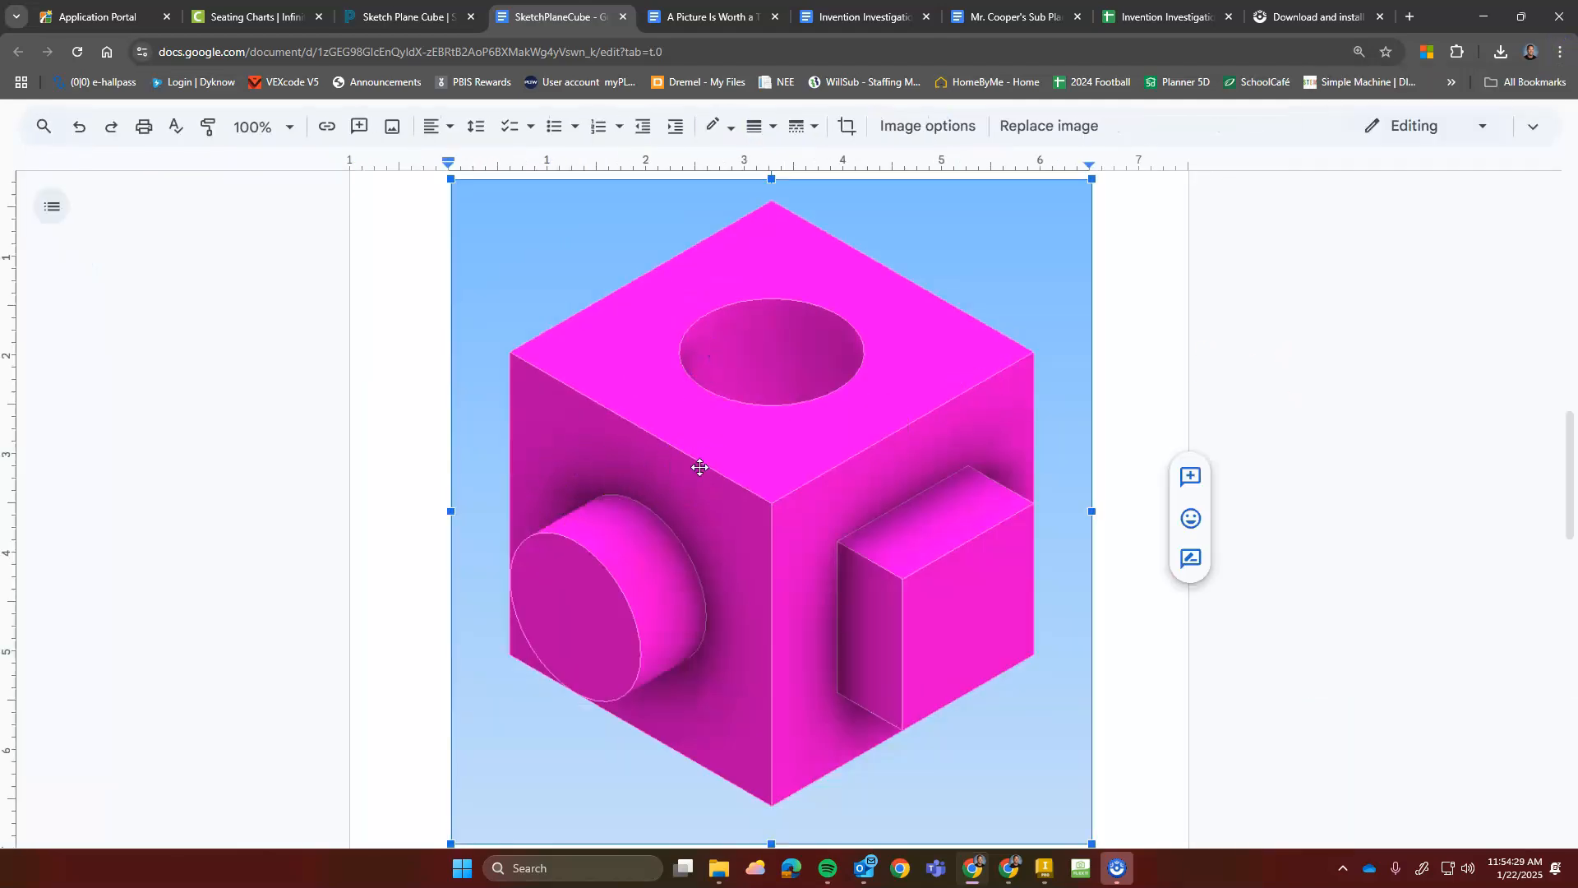
key(Delete)
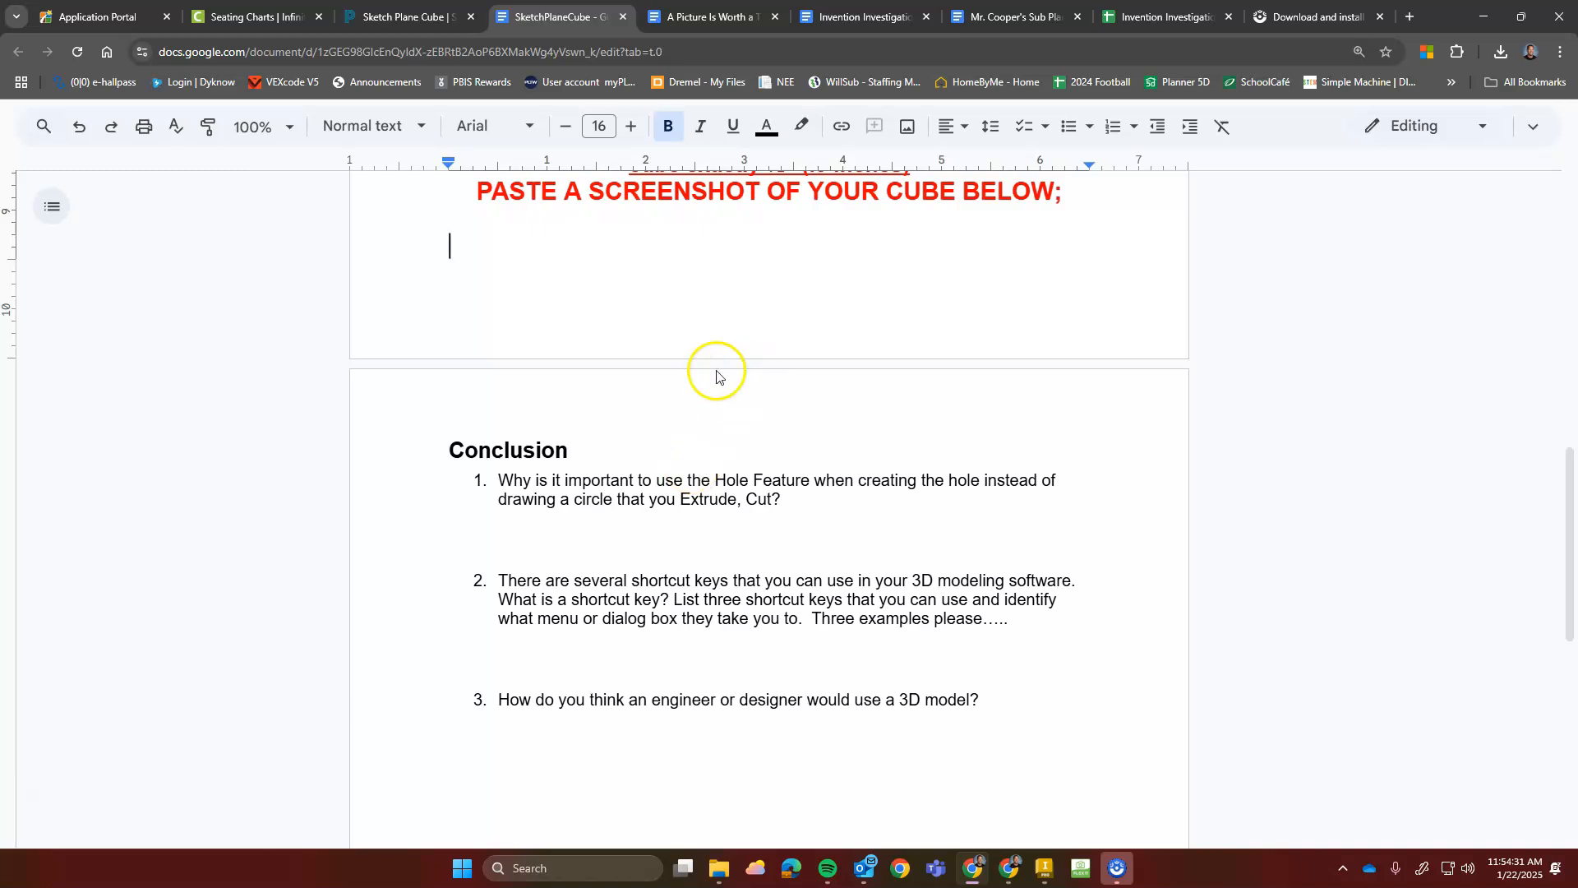
scroll(658, 310, up, 4)
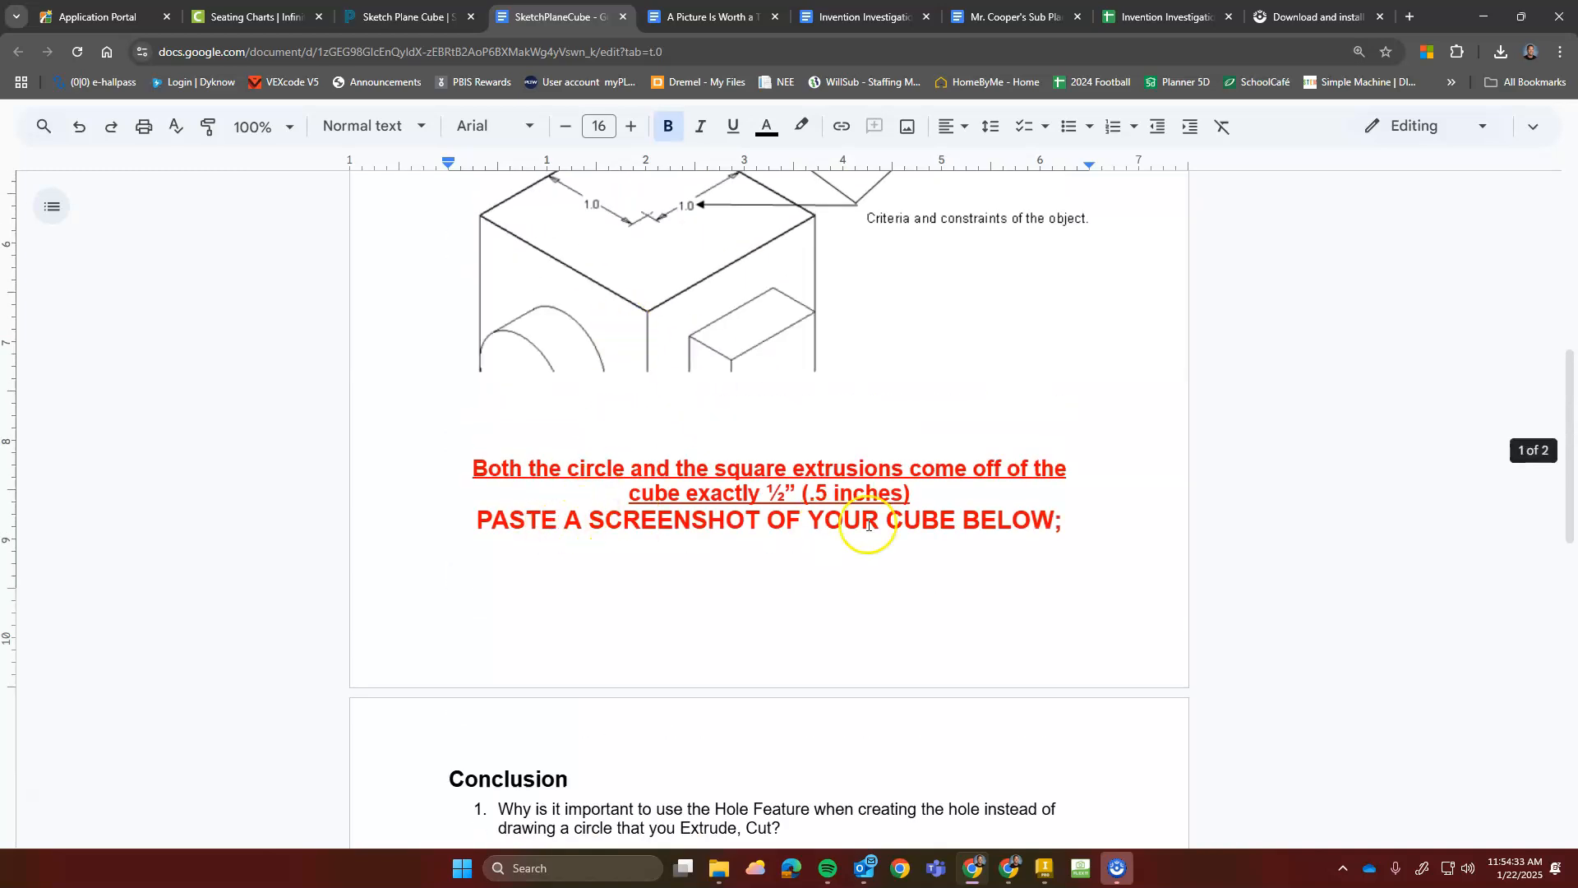
Return to Inventor, capture a rectangular snip of the whole blue cube with the Snipping Tool, and close the tool
click(1044, 868)
click(610, 875)
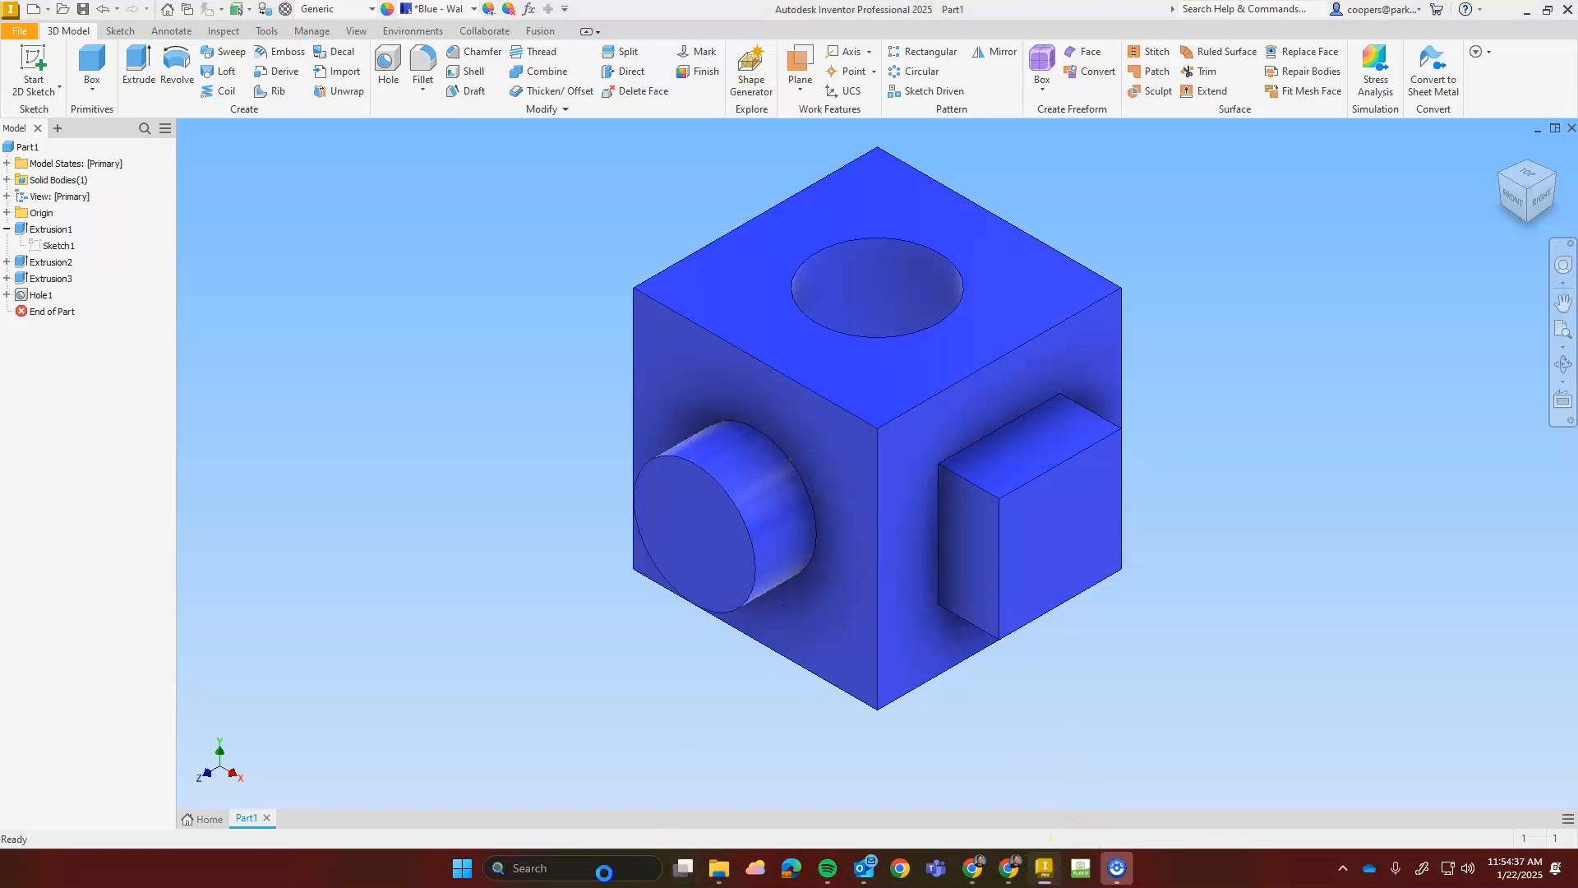
text(snipping Tool)
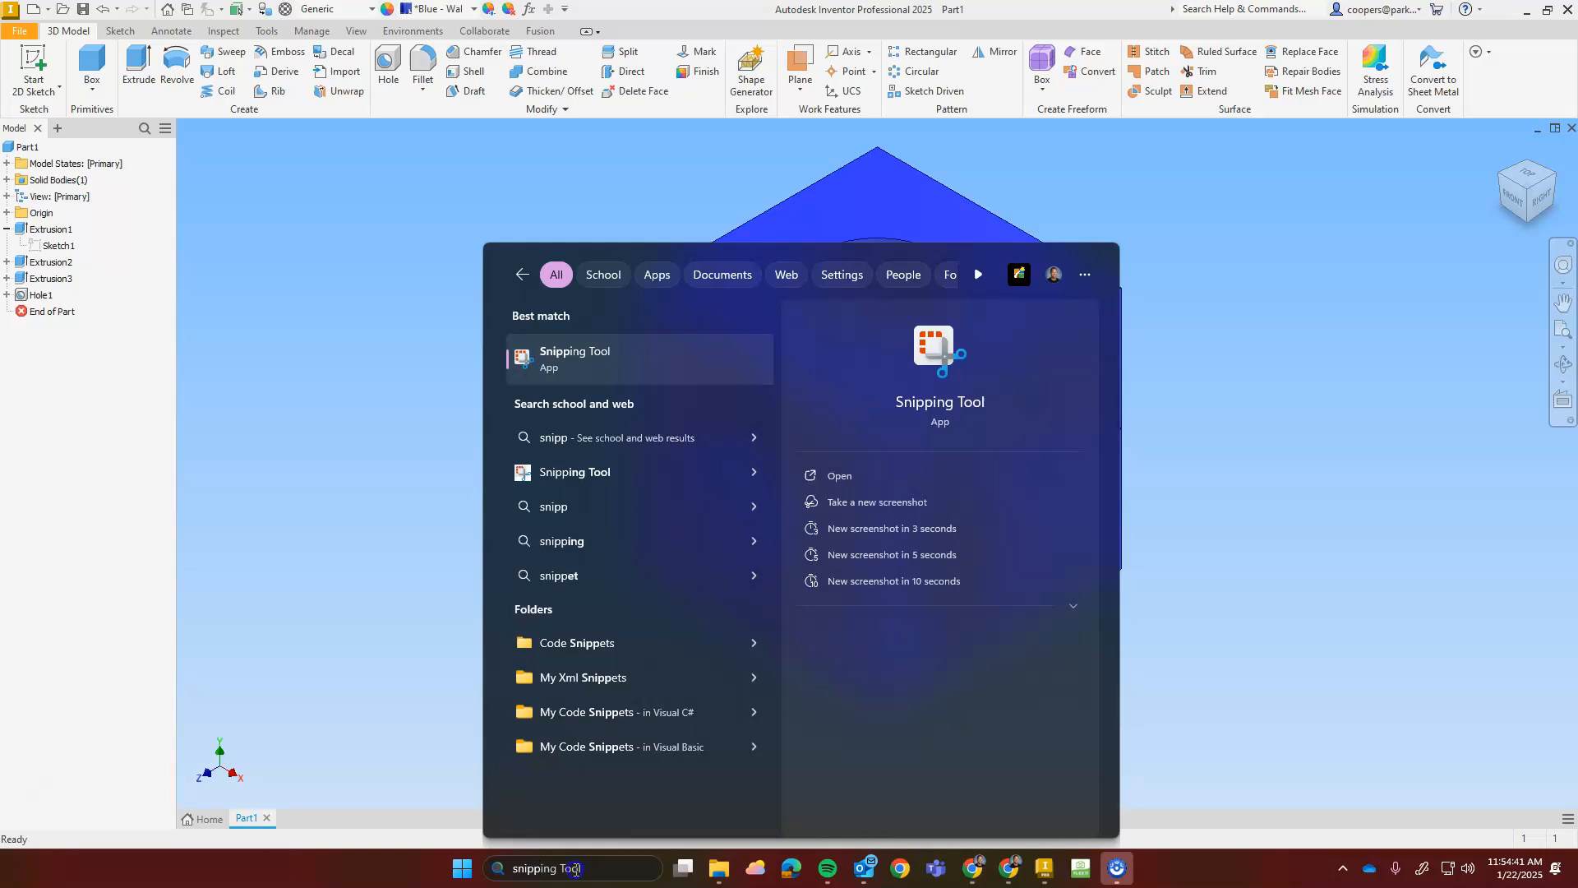
click(600, 357)
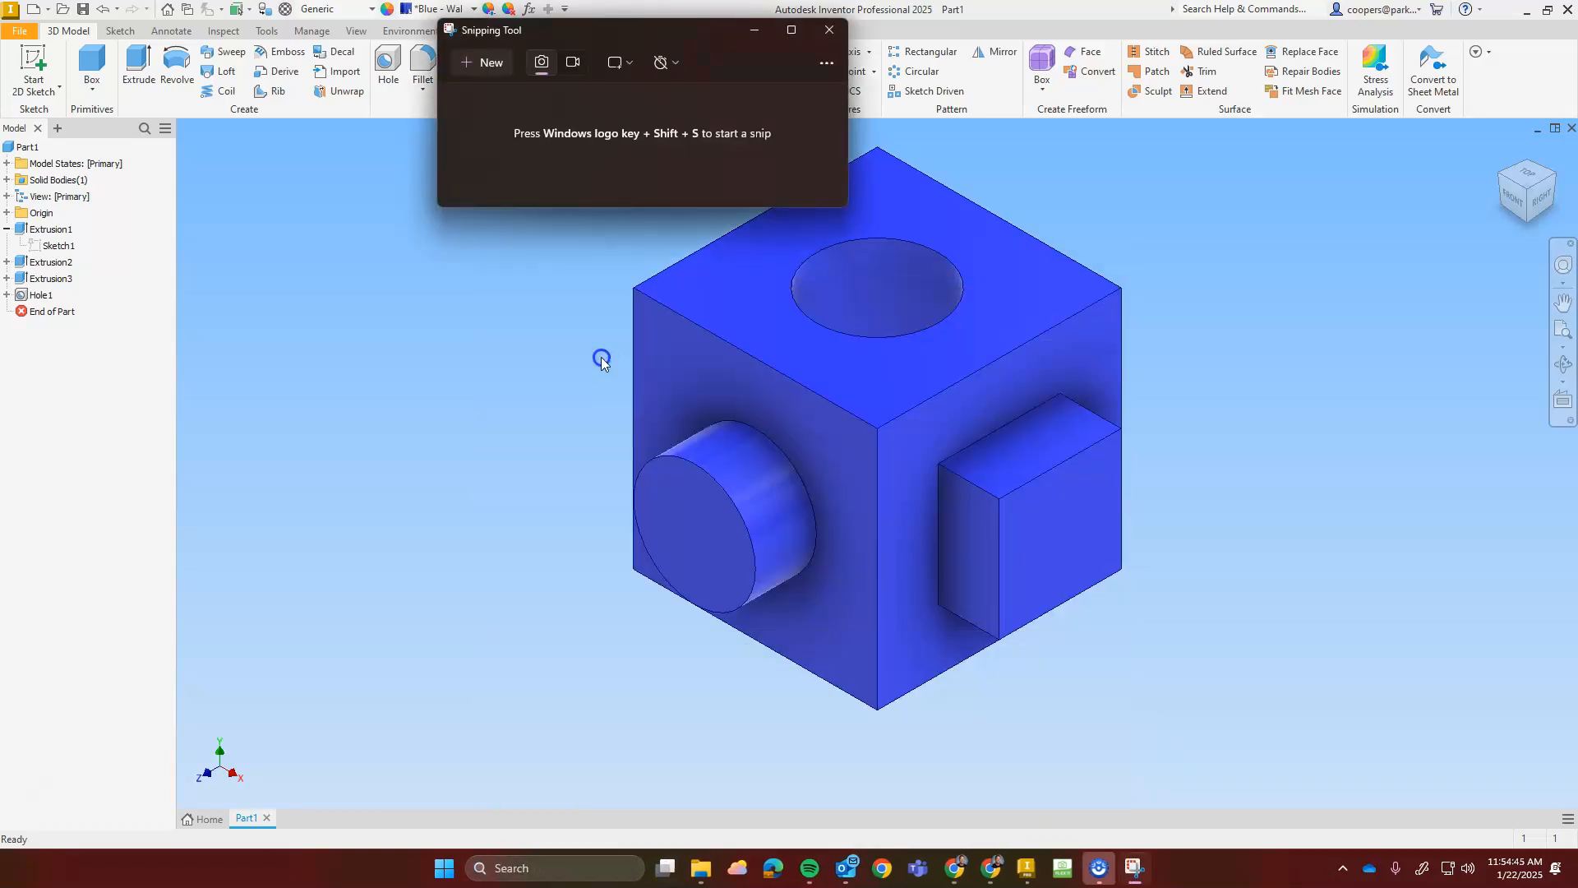
drag(582, 34, 249, 390)
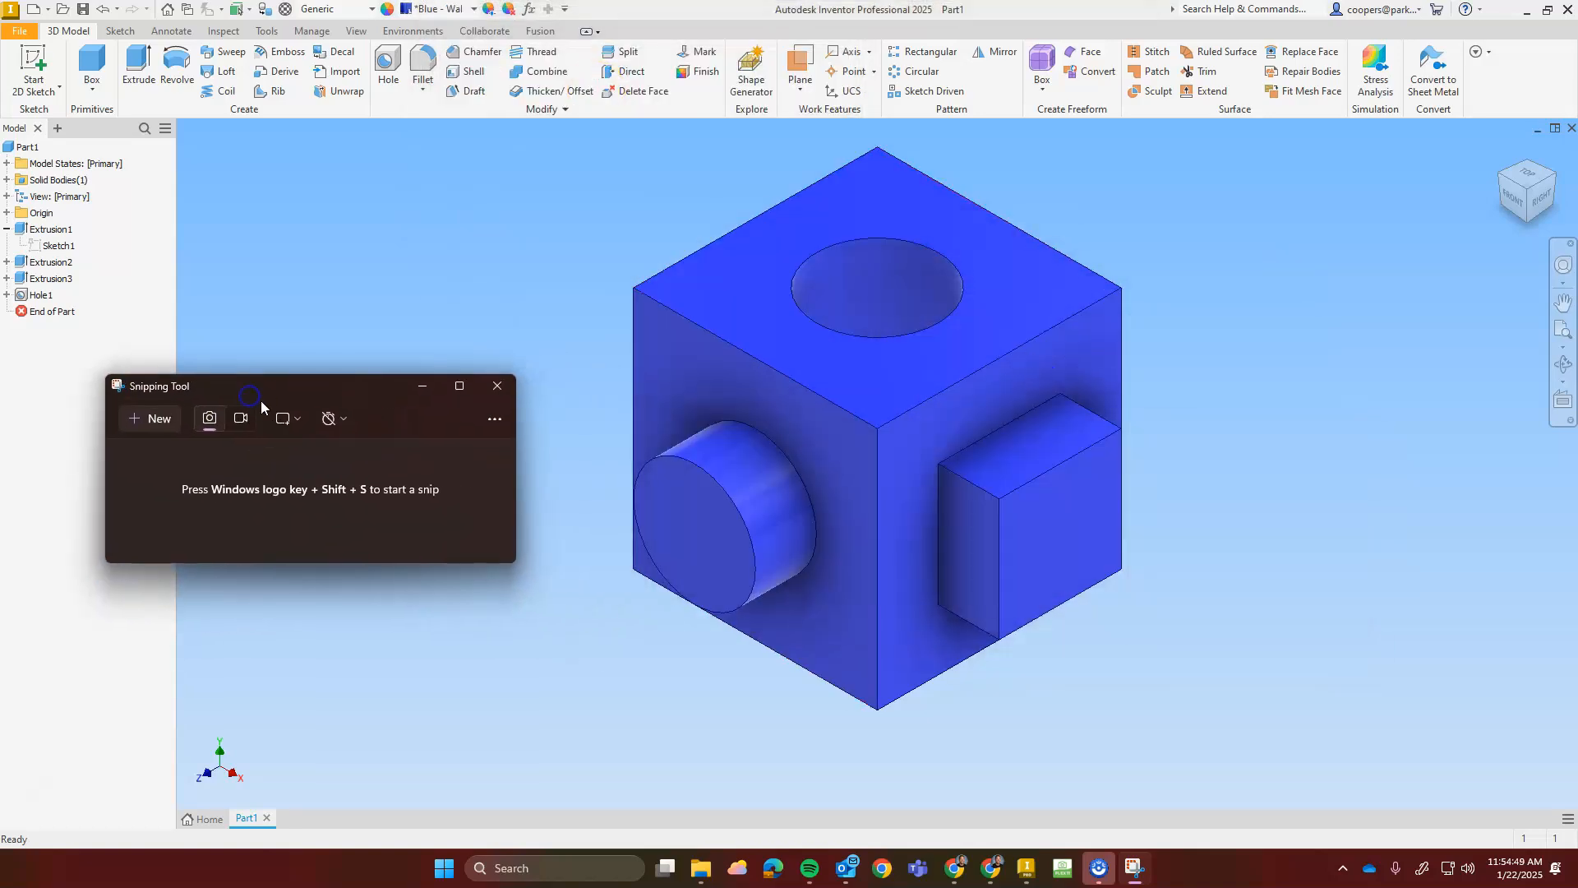
click(157, 421)
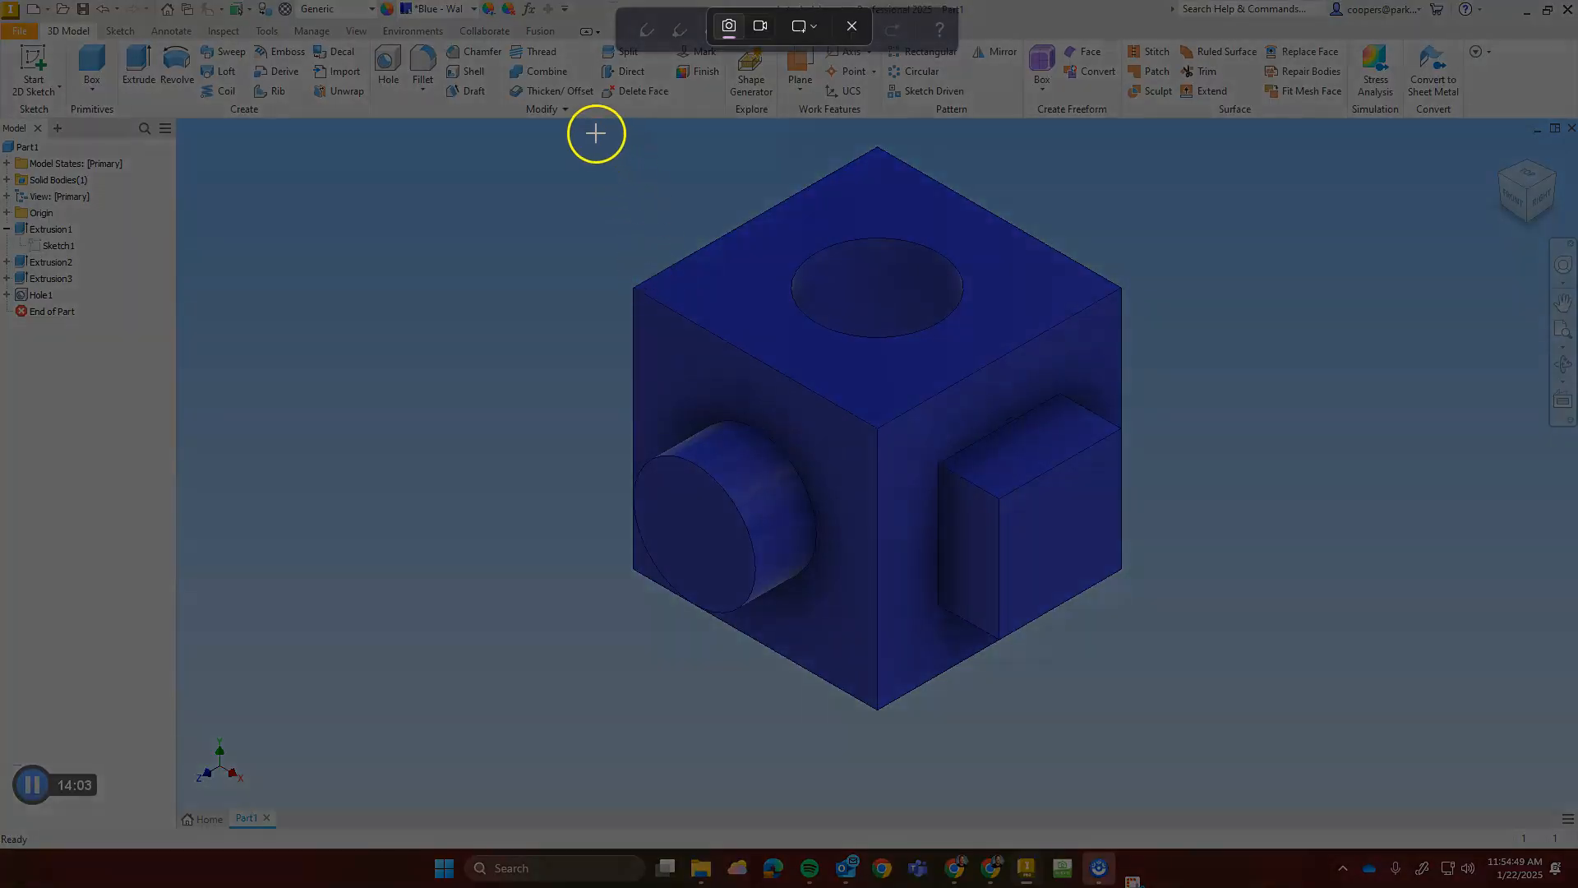
drag(577, 124, 1184, 726)
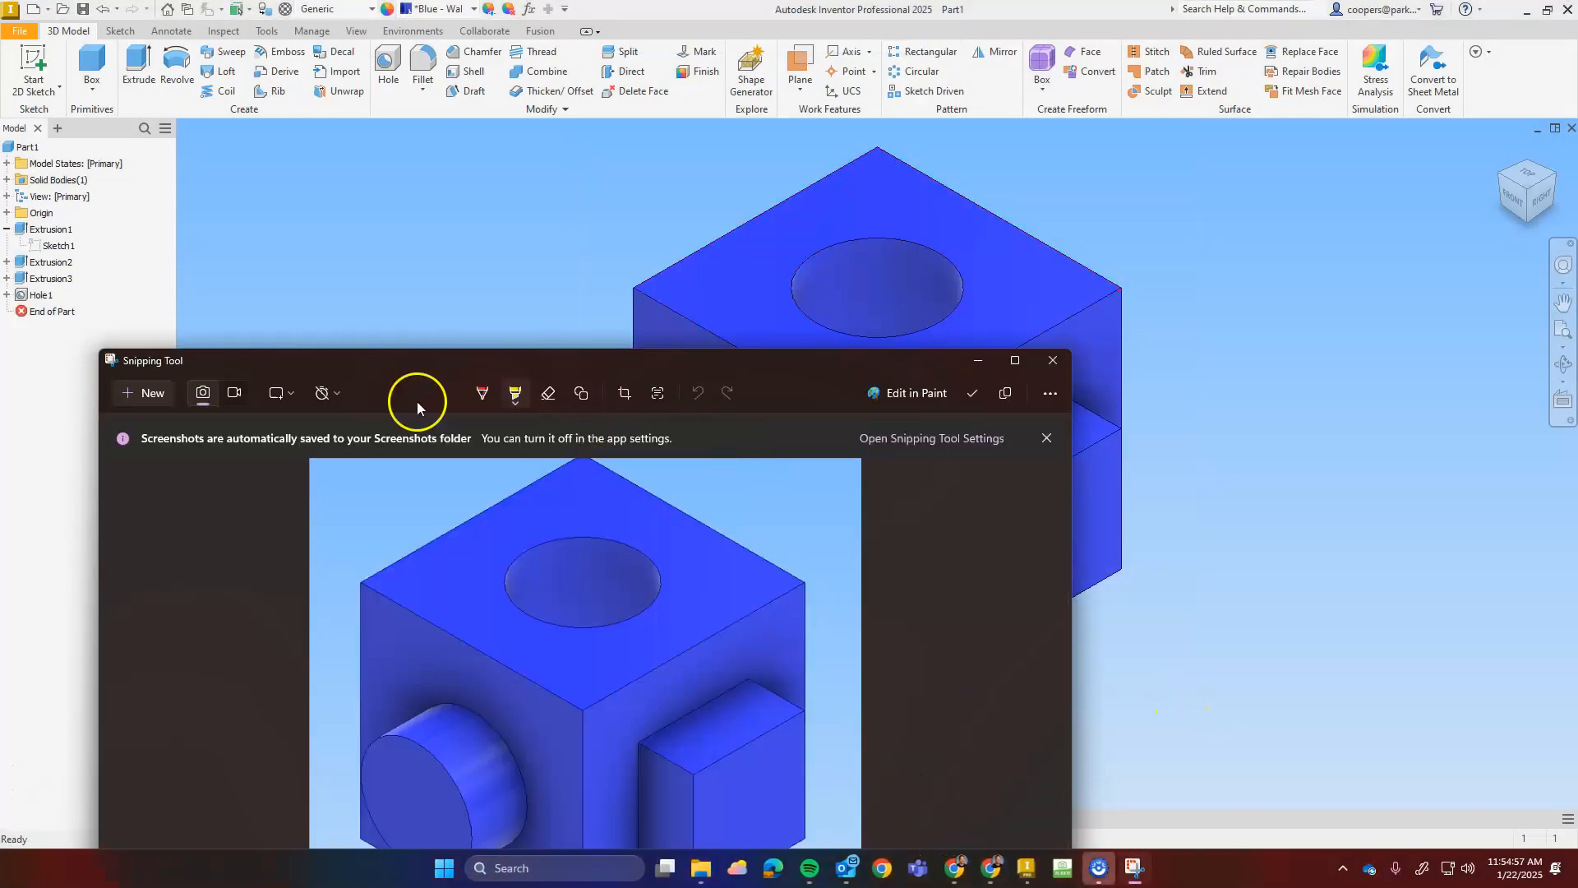
click(1042, 360)
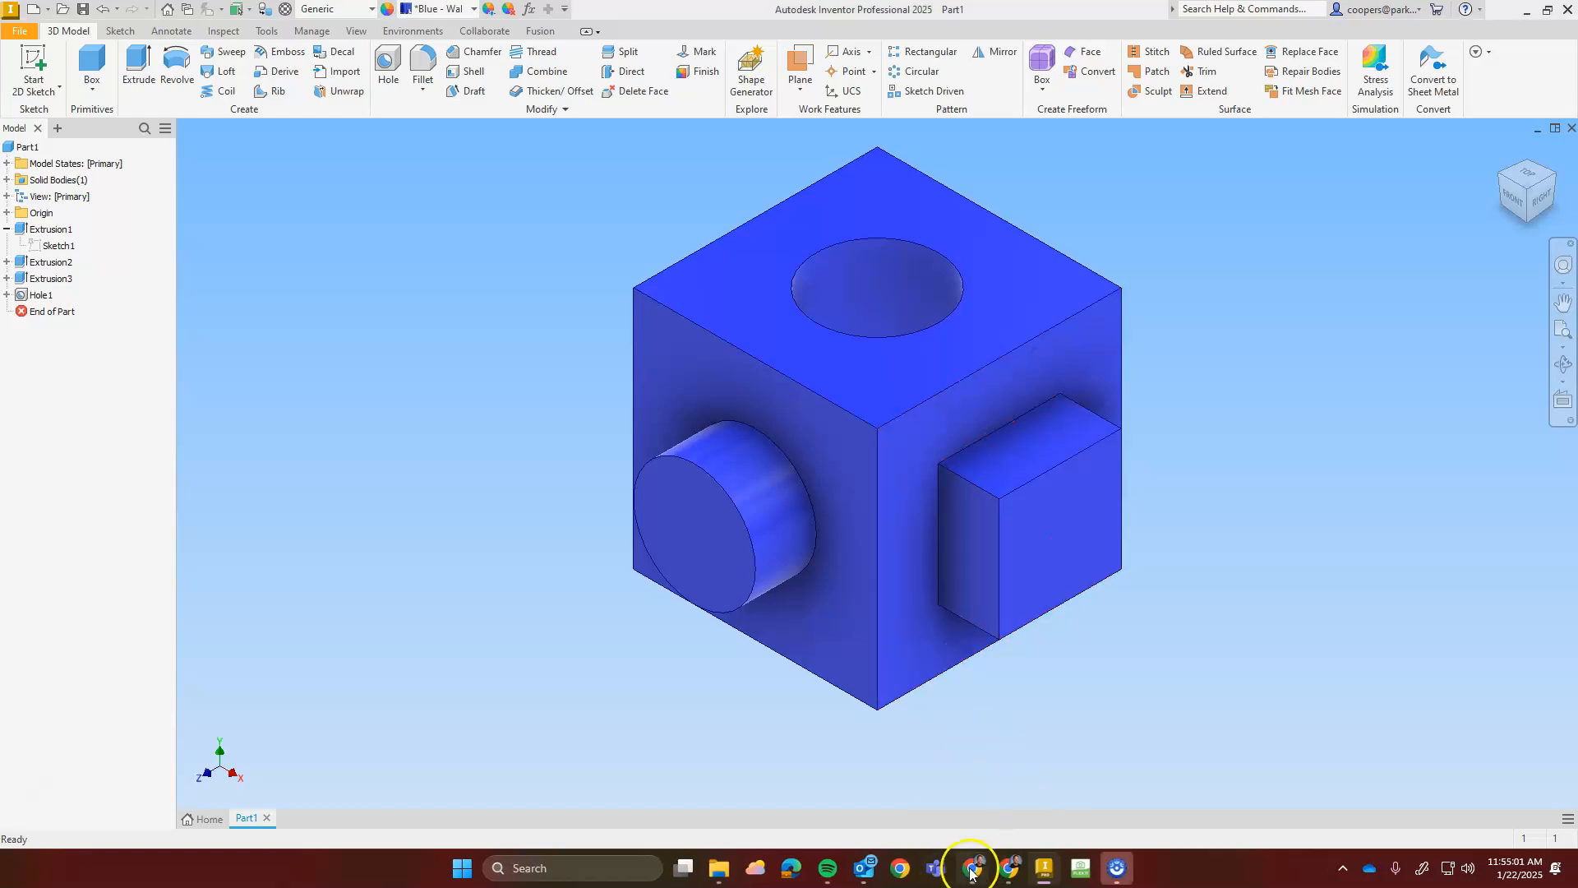
Switch to the SketchPlaneCube document in Chrome and paste the cube screenshot below the "PASTE A SCREENSHOT OF YOUR CUBE BELOW" line
click(971, 873)
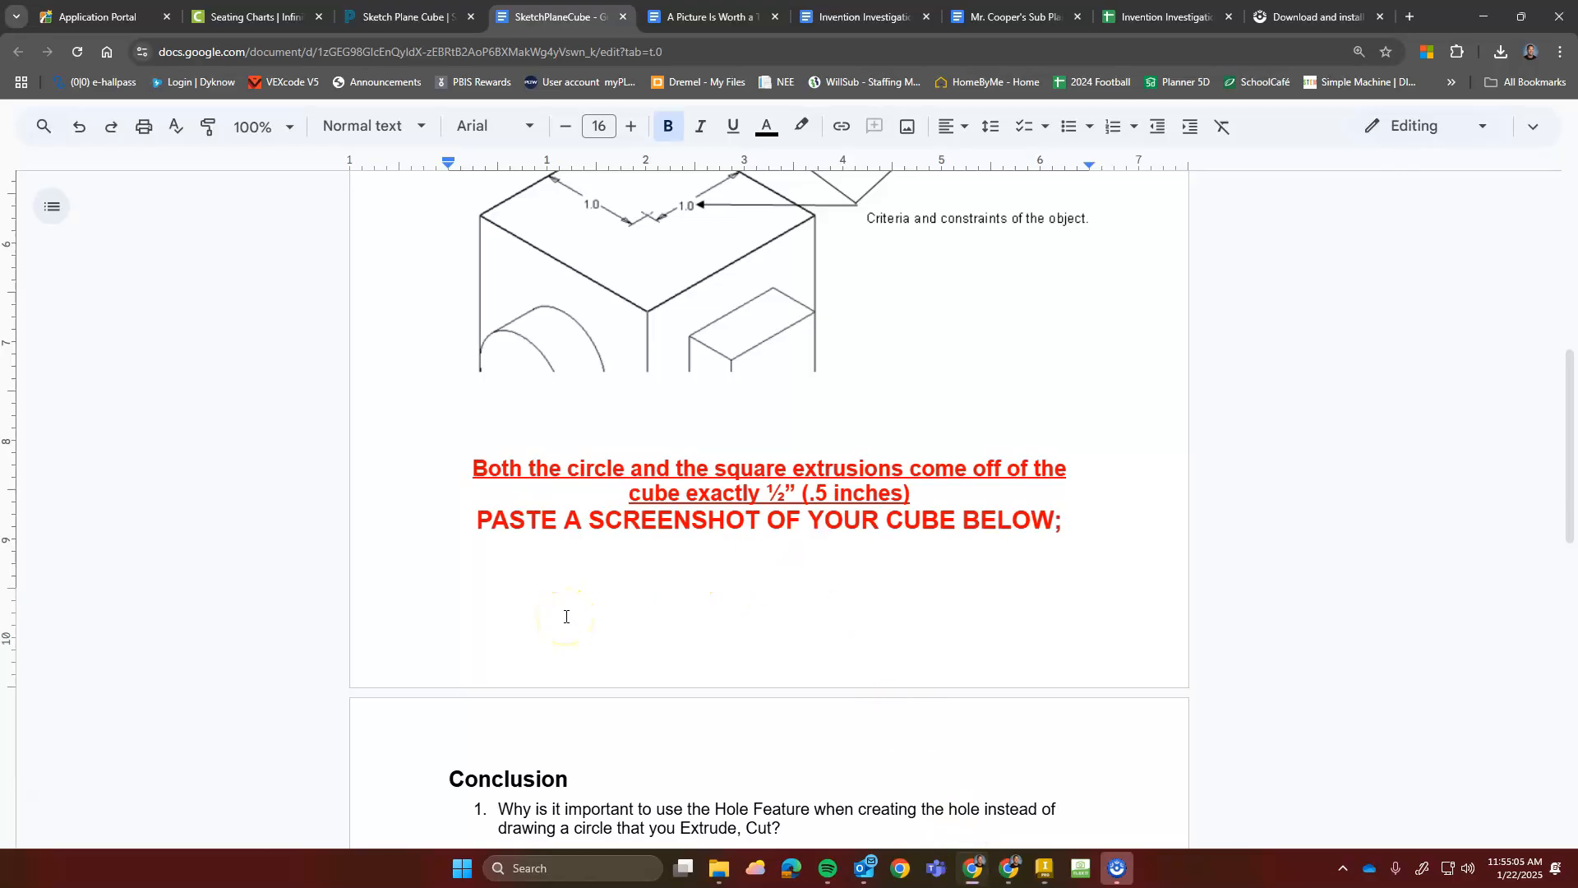
key(ctrl+v)
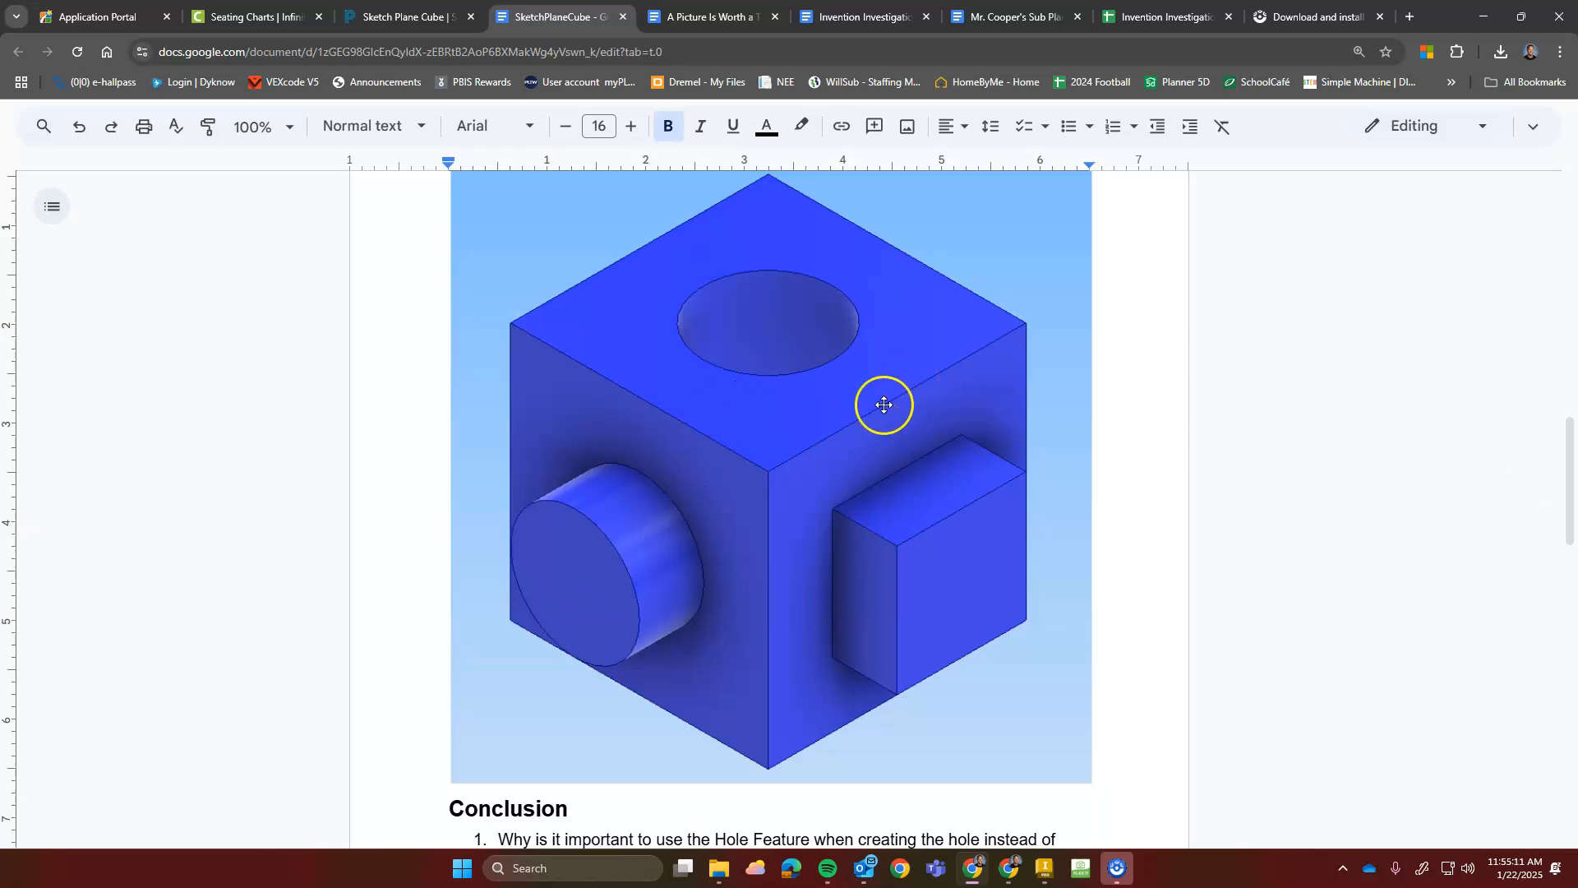
scroll(828, 539, down, 8)
scroll(802, 567, up, 4)
scroll(772, 584, down, 4)
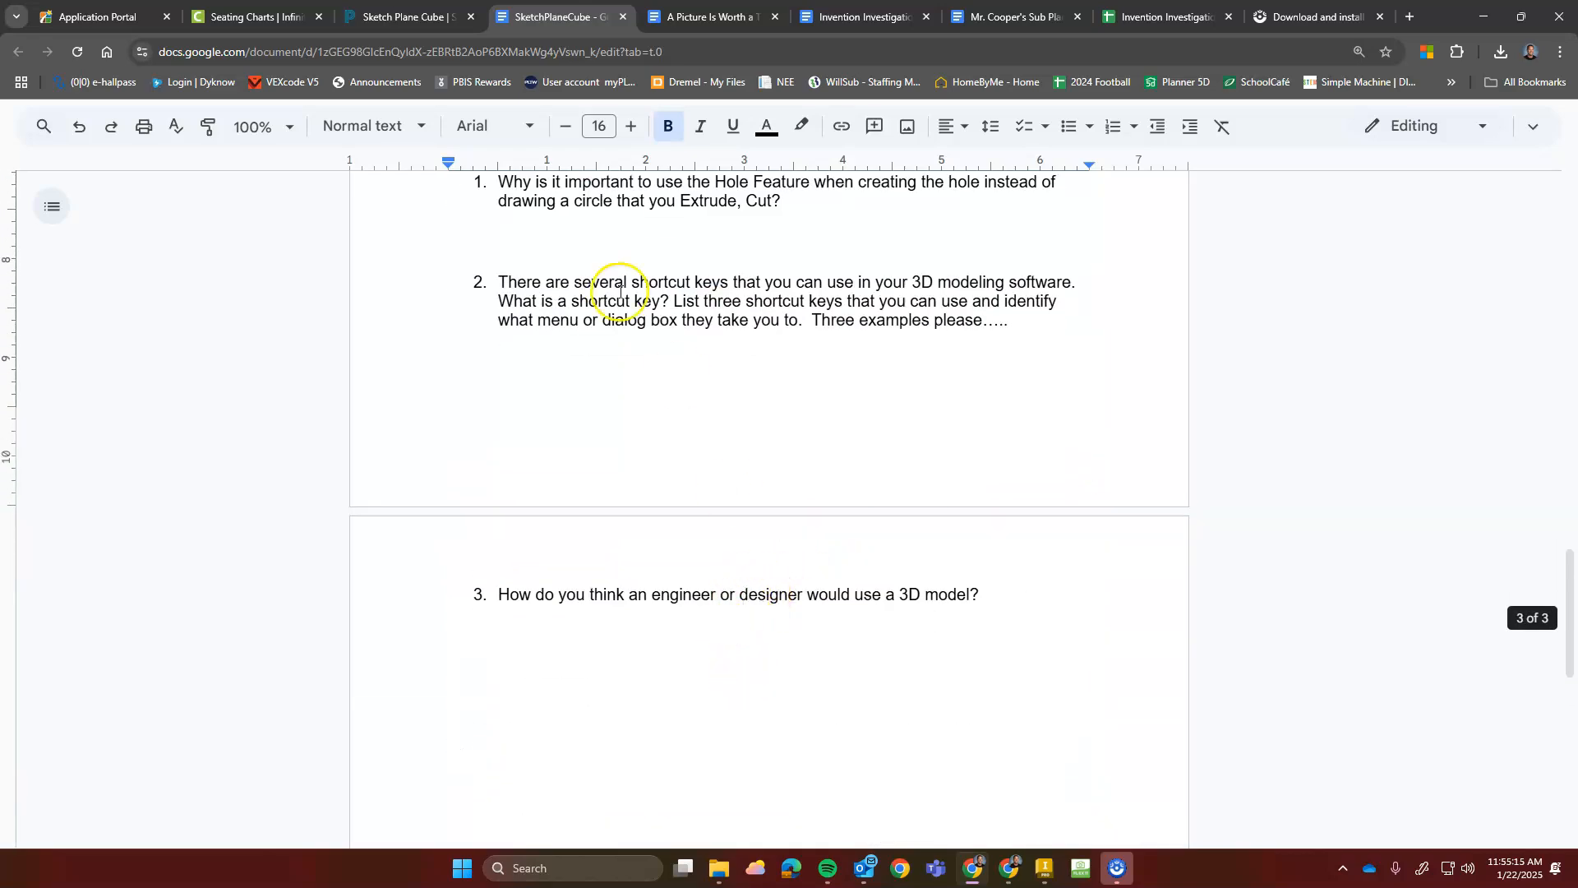
Read Conclusion question 2 about shortcut keys and start writing its answer on the empty line beneath it
drag(507, 283, 1010, 334)
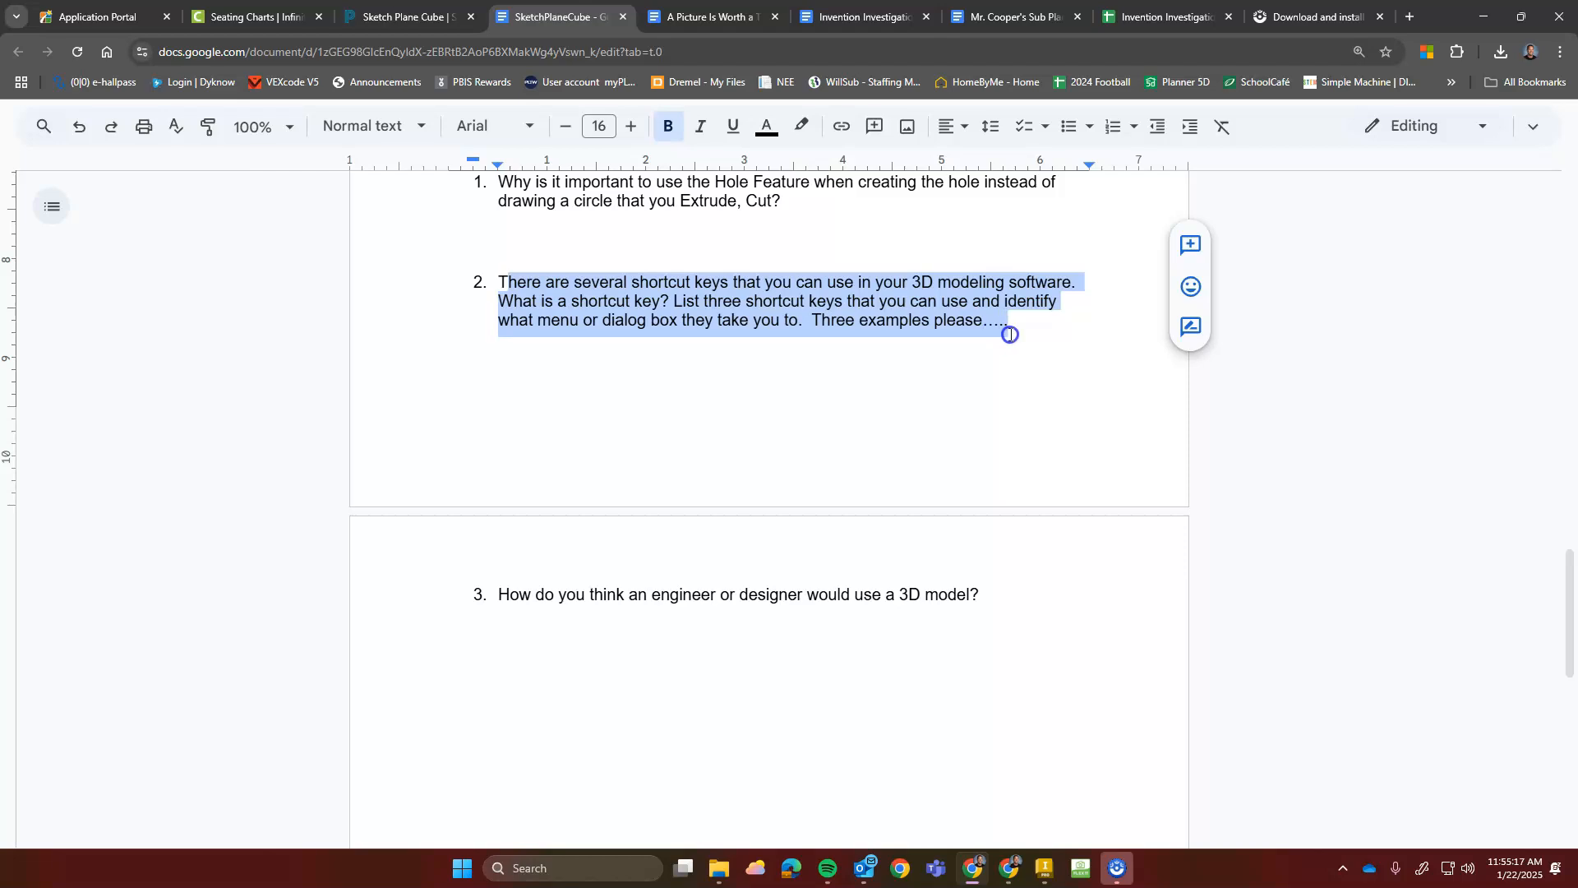
click(589, 282)
drag(547, 282, 1020, 283)
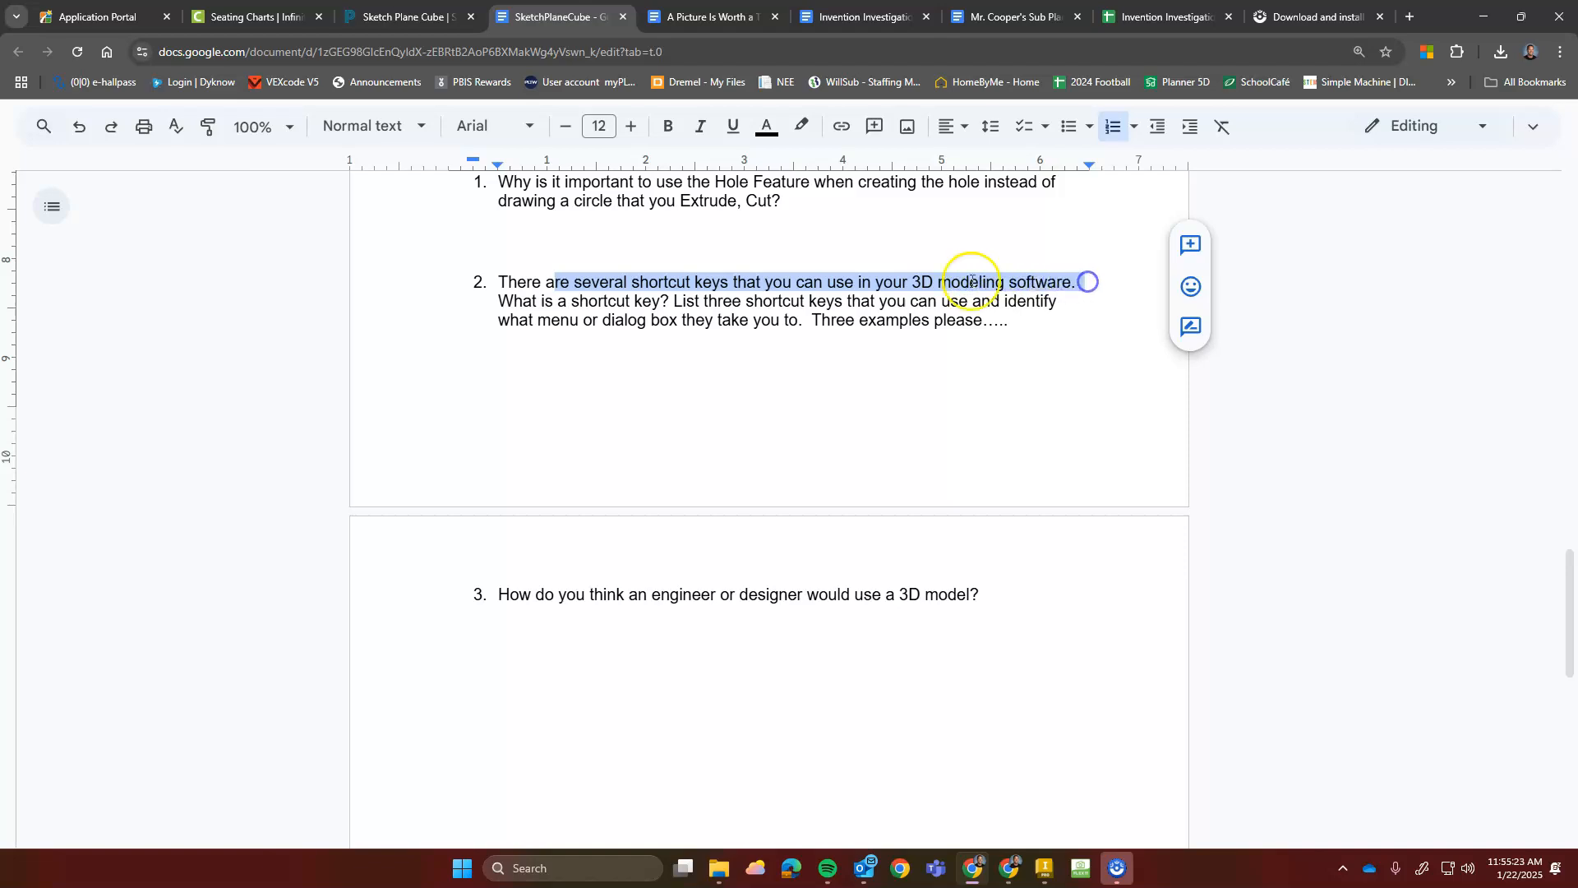
drag(543, 301, 1004, 329)
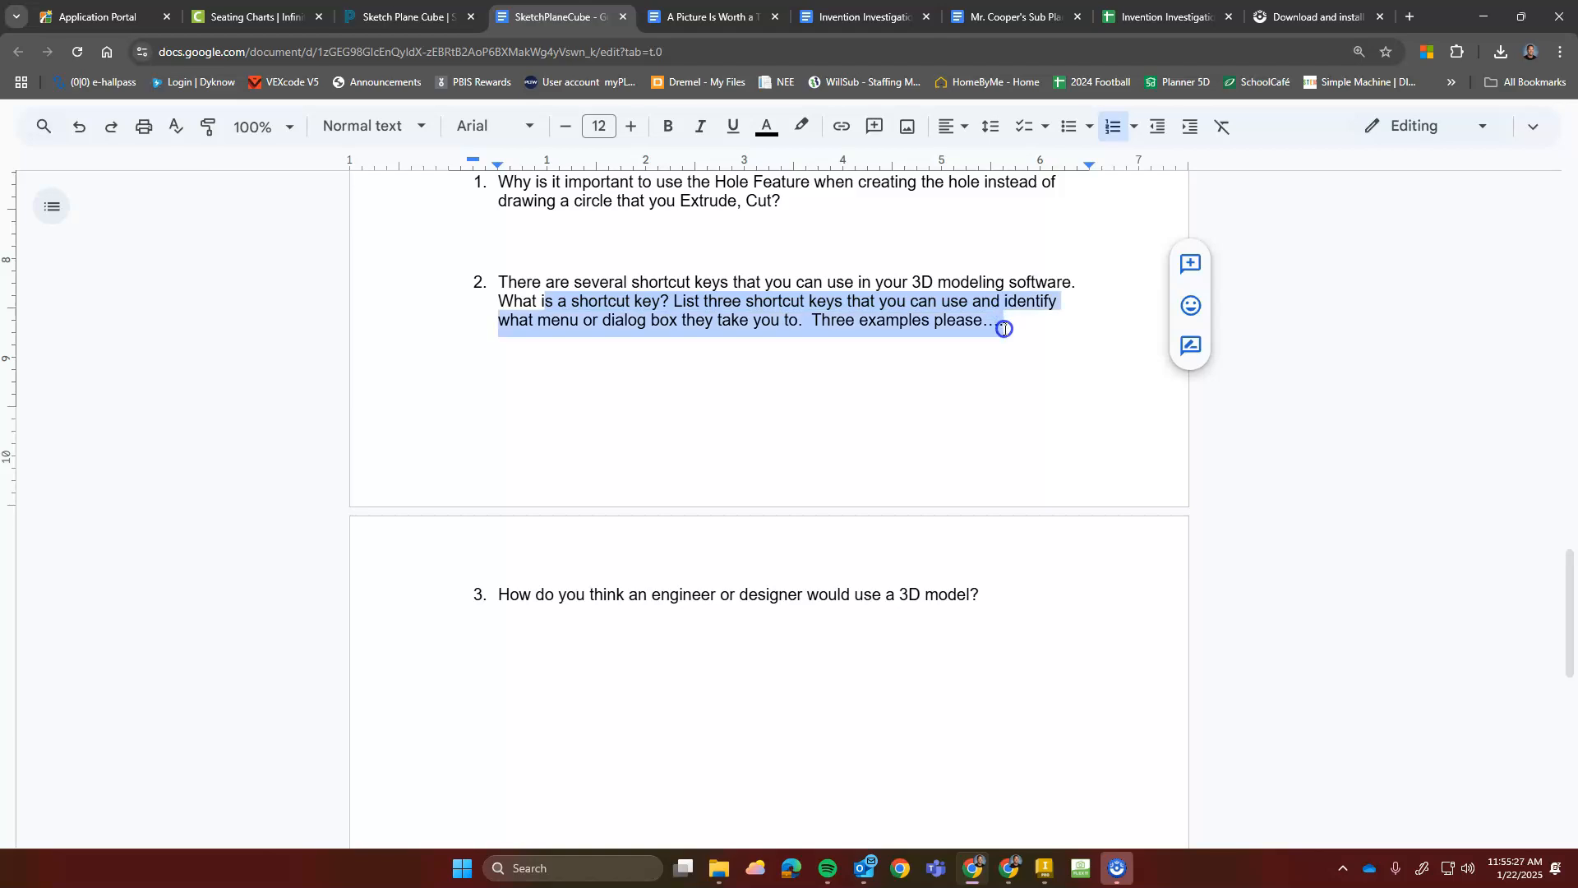
click(533, 362)
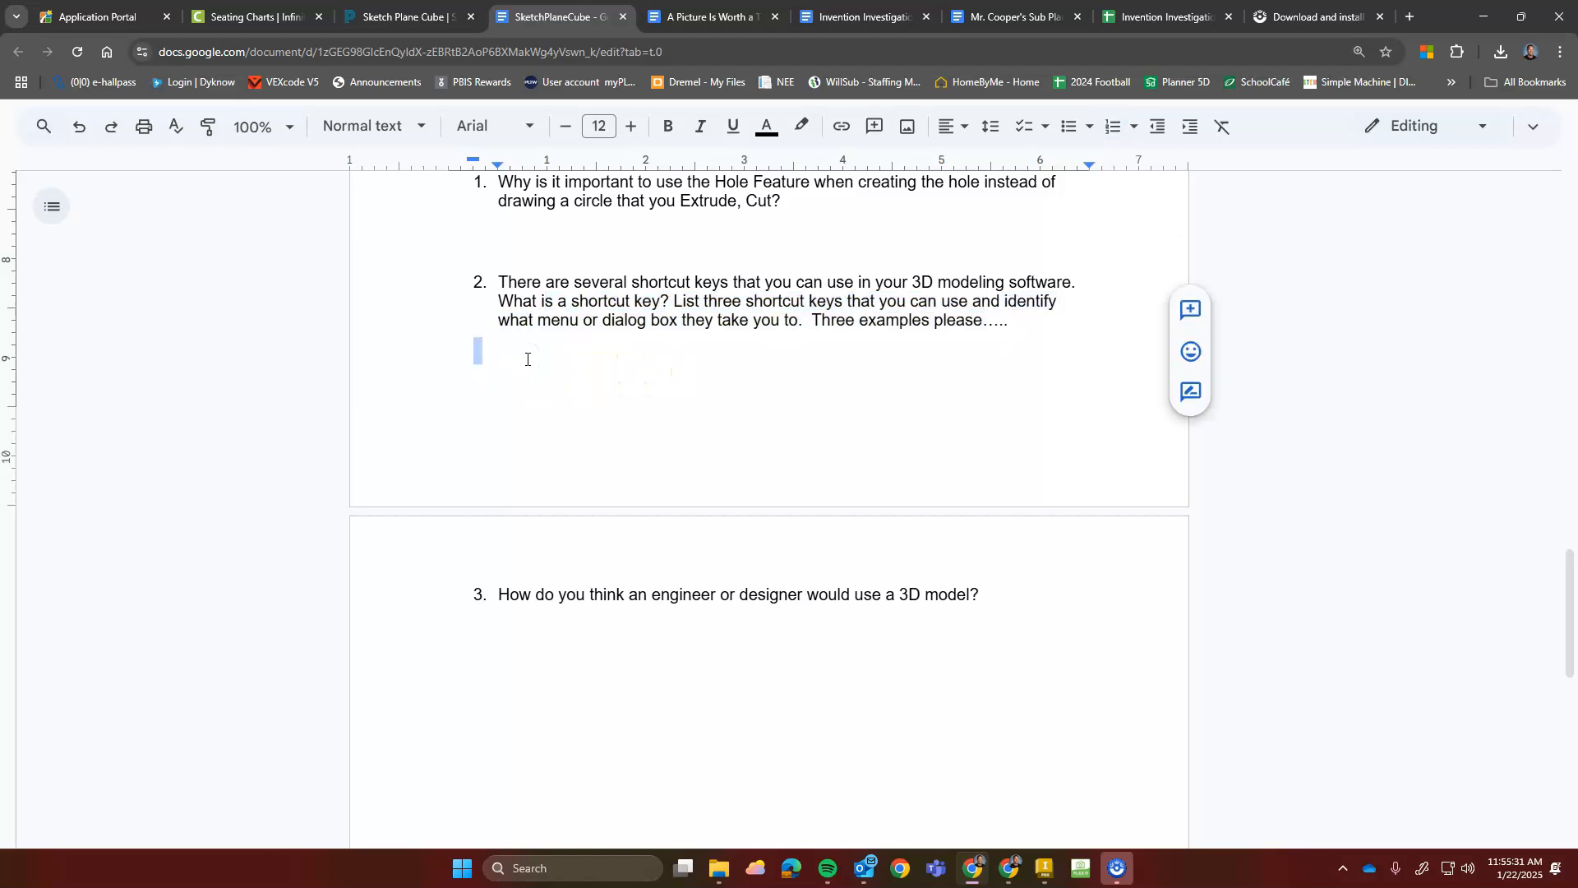
text(s)
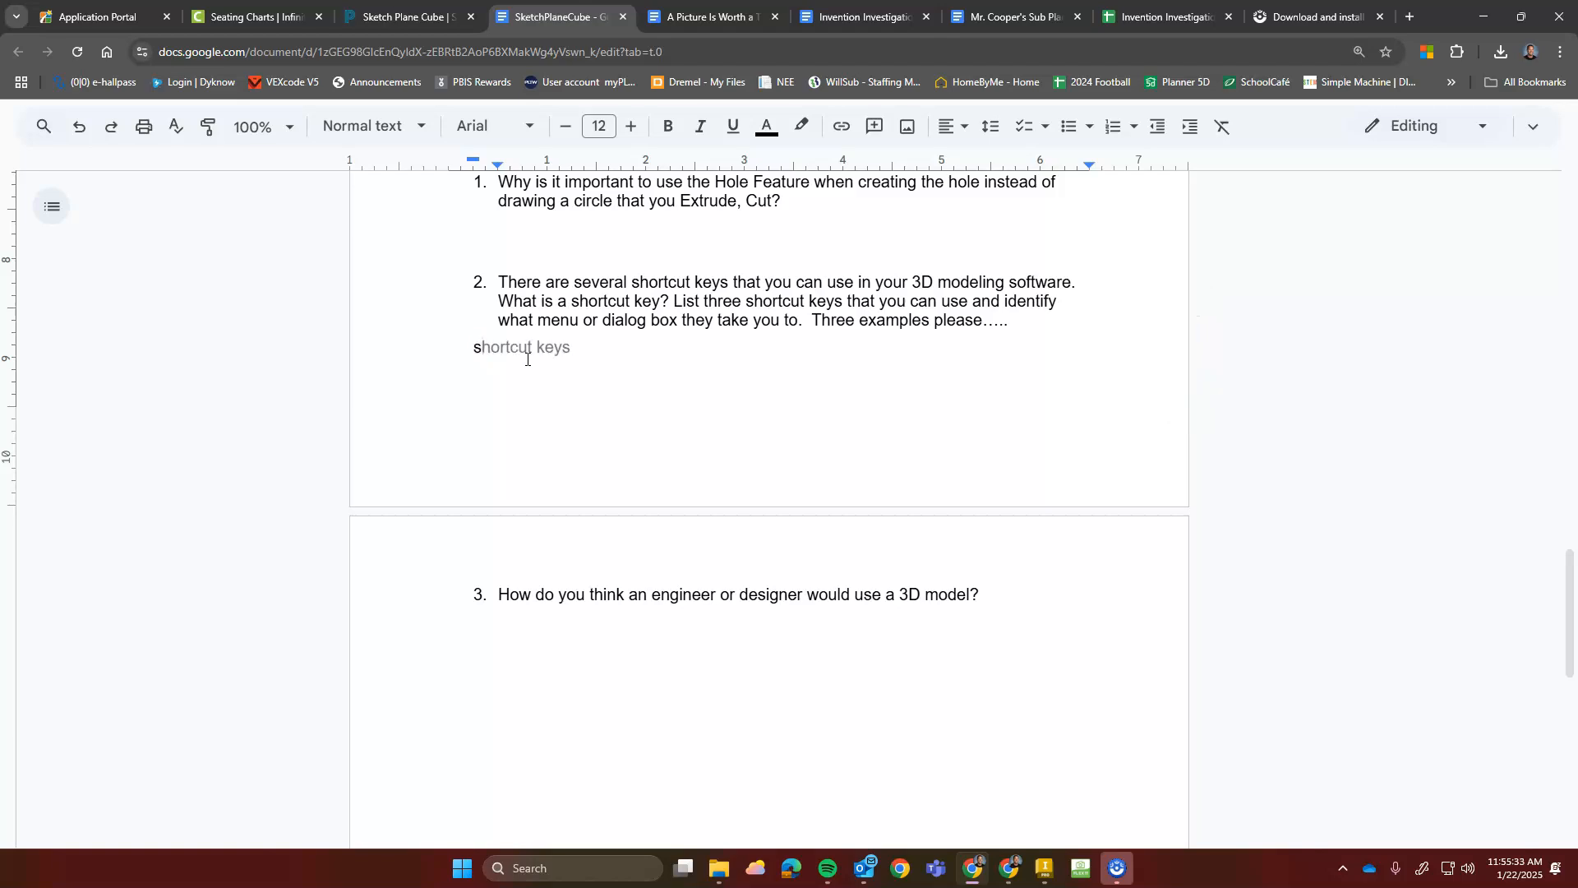